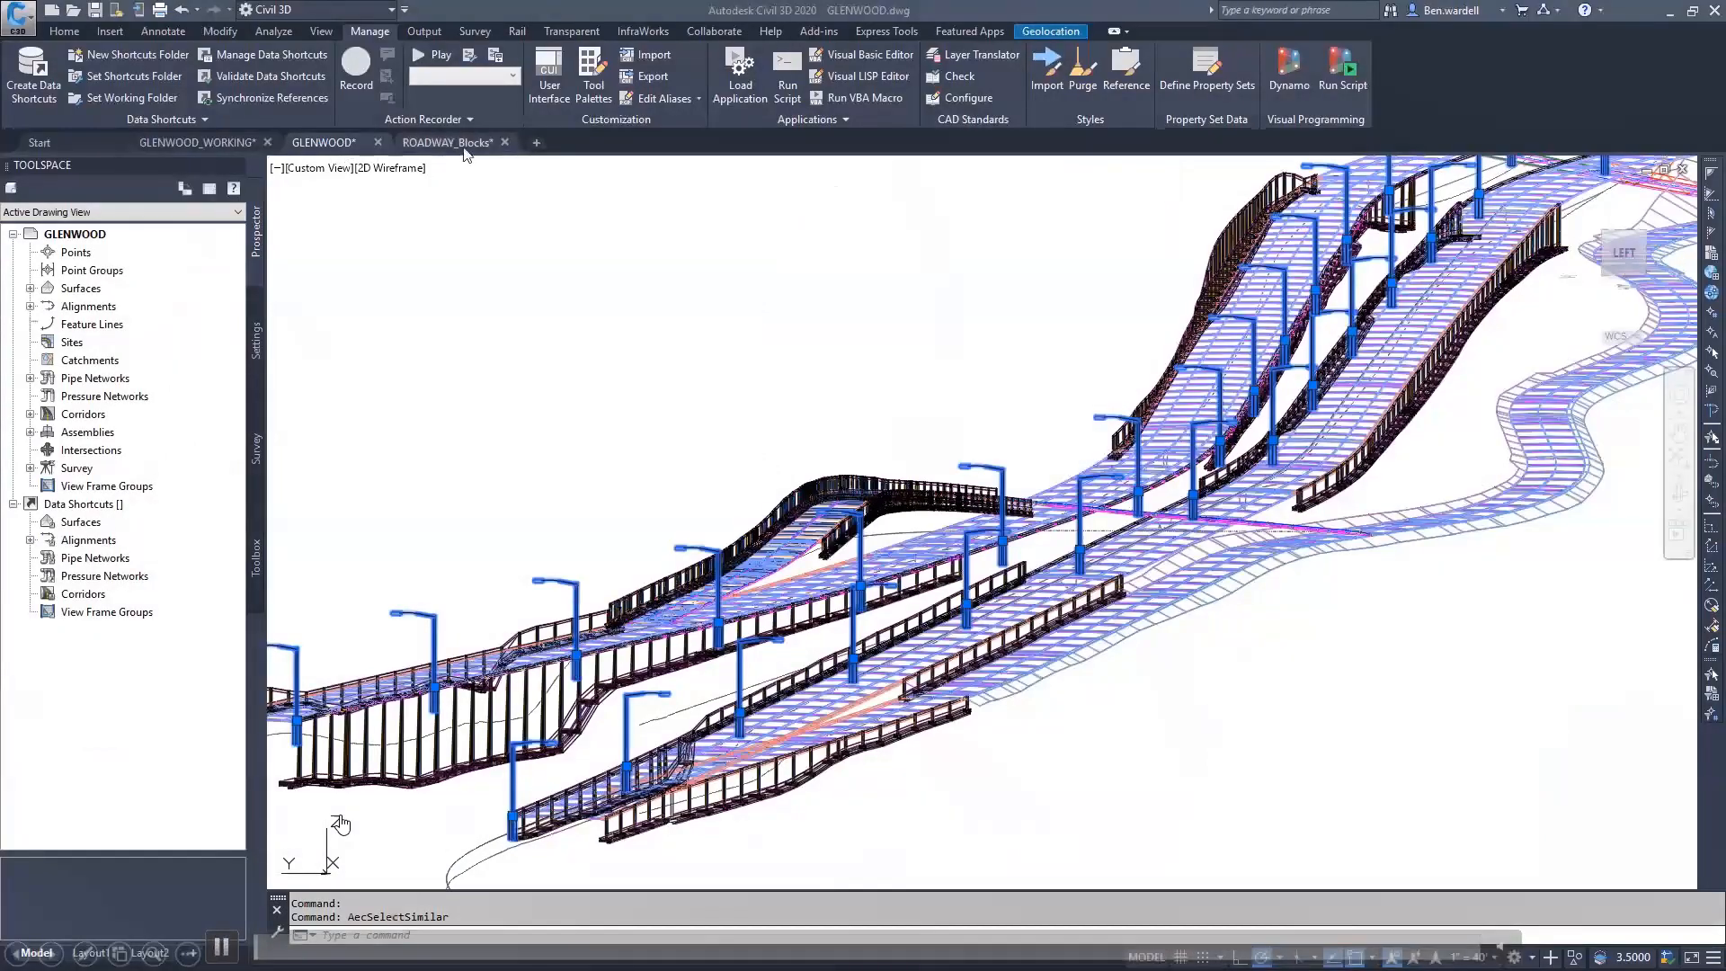
# View the light pole blocks in the ROADWAY_Blocks drawing, and switch to the GLENWOOD_WORKING drawing's EB assembly view.
pyautogui.click(464, 147)
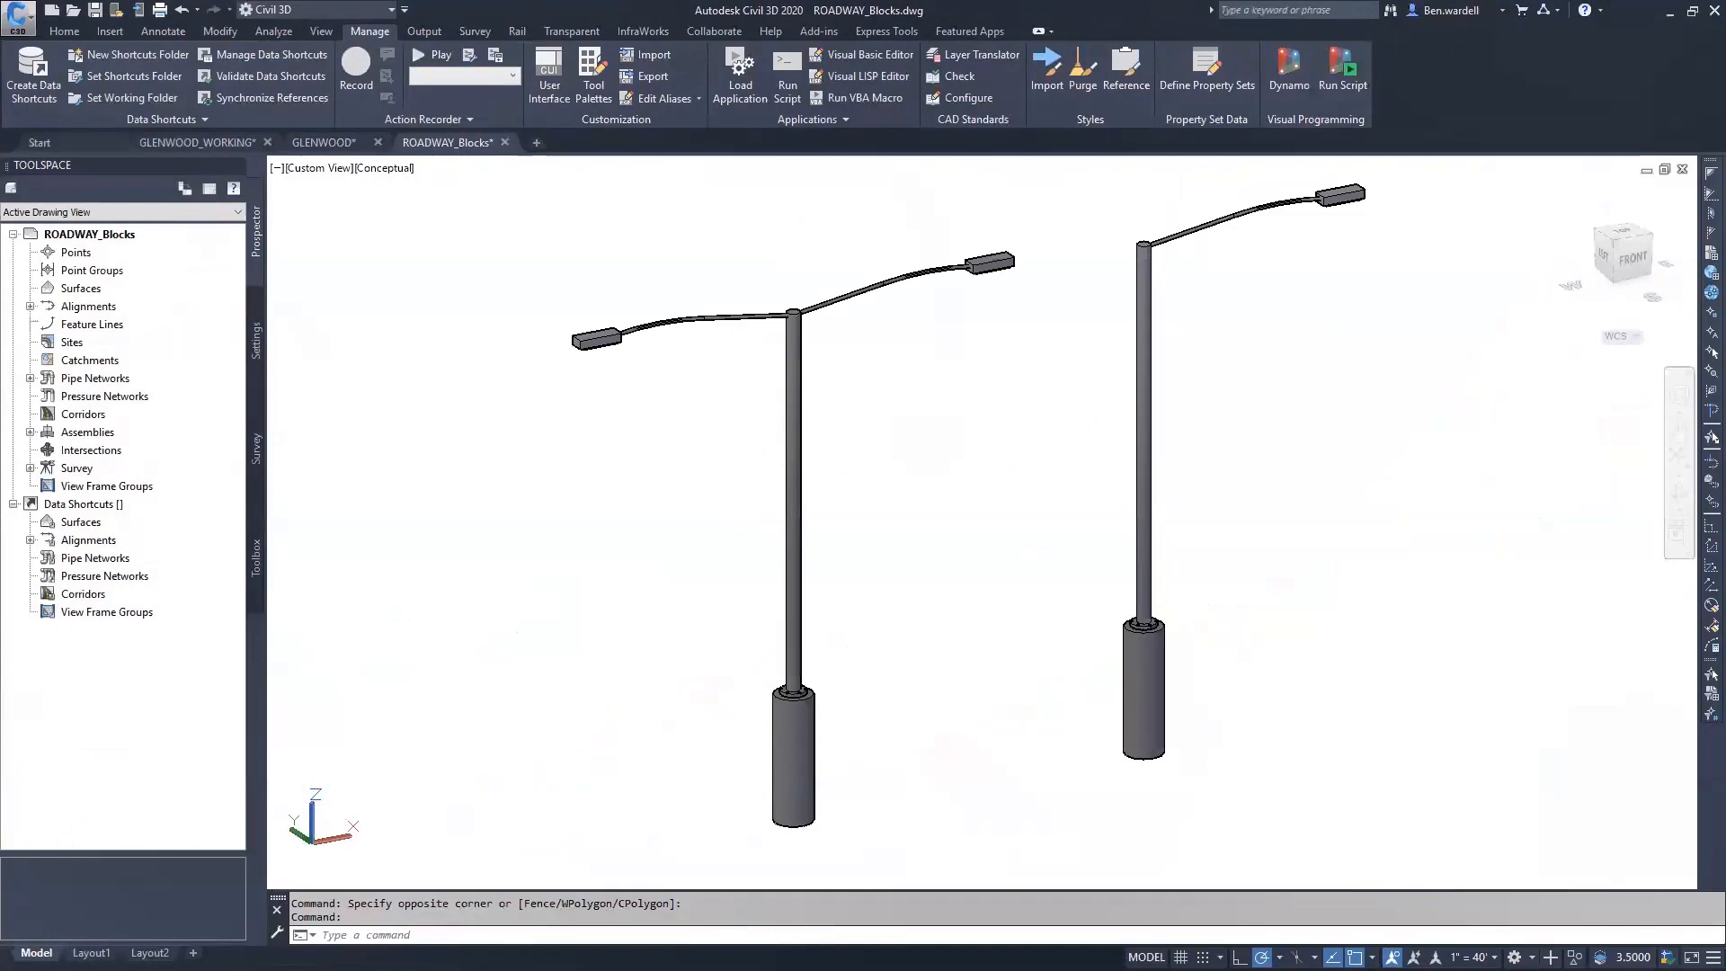
pyautogui.click(201, 141)
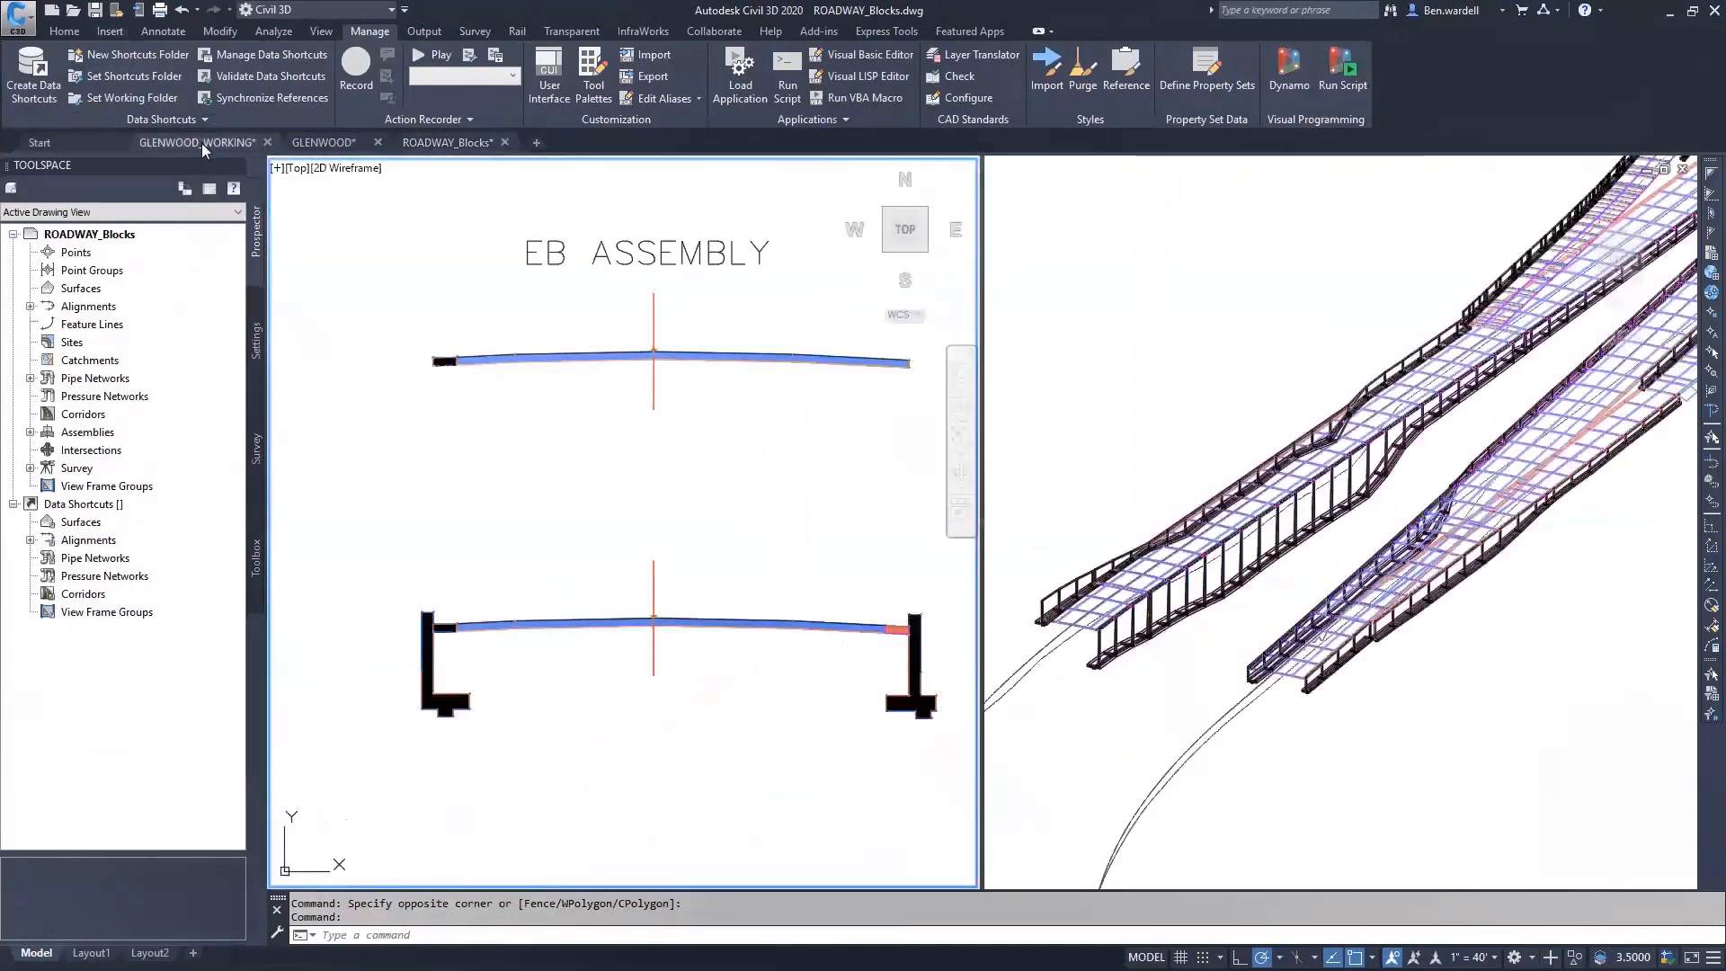
pyautogui.click(627, 533)
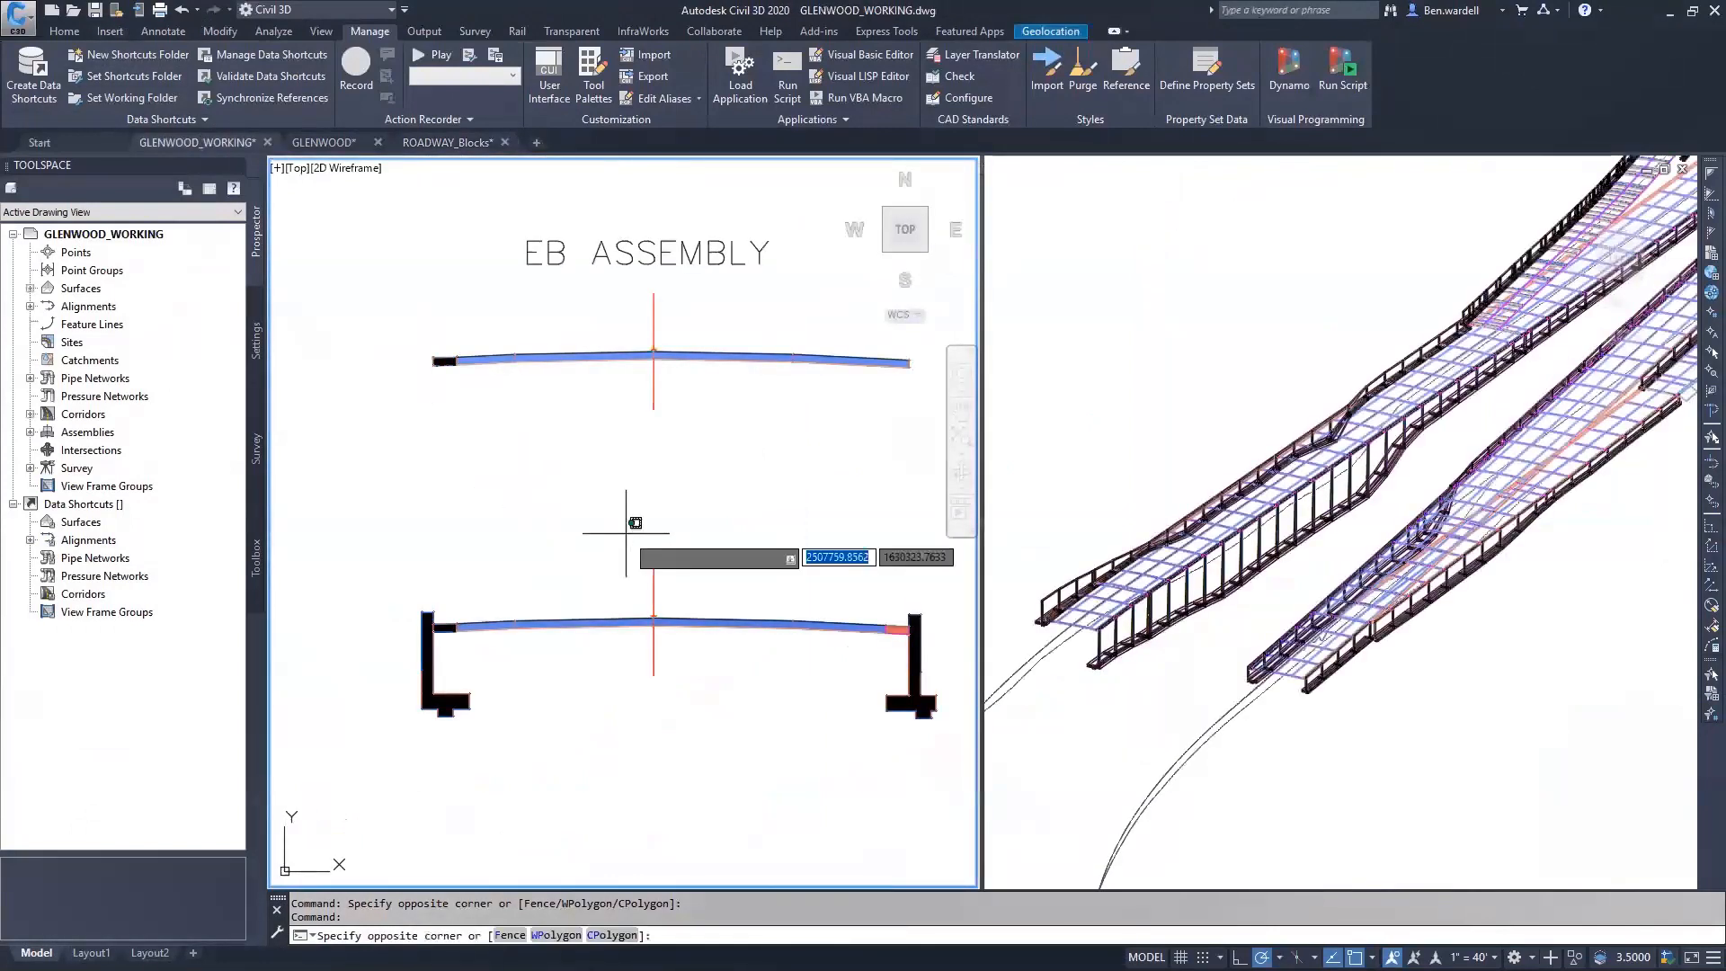
pyautogui.click(634, 527)
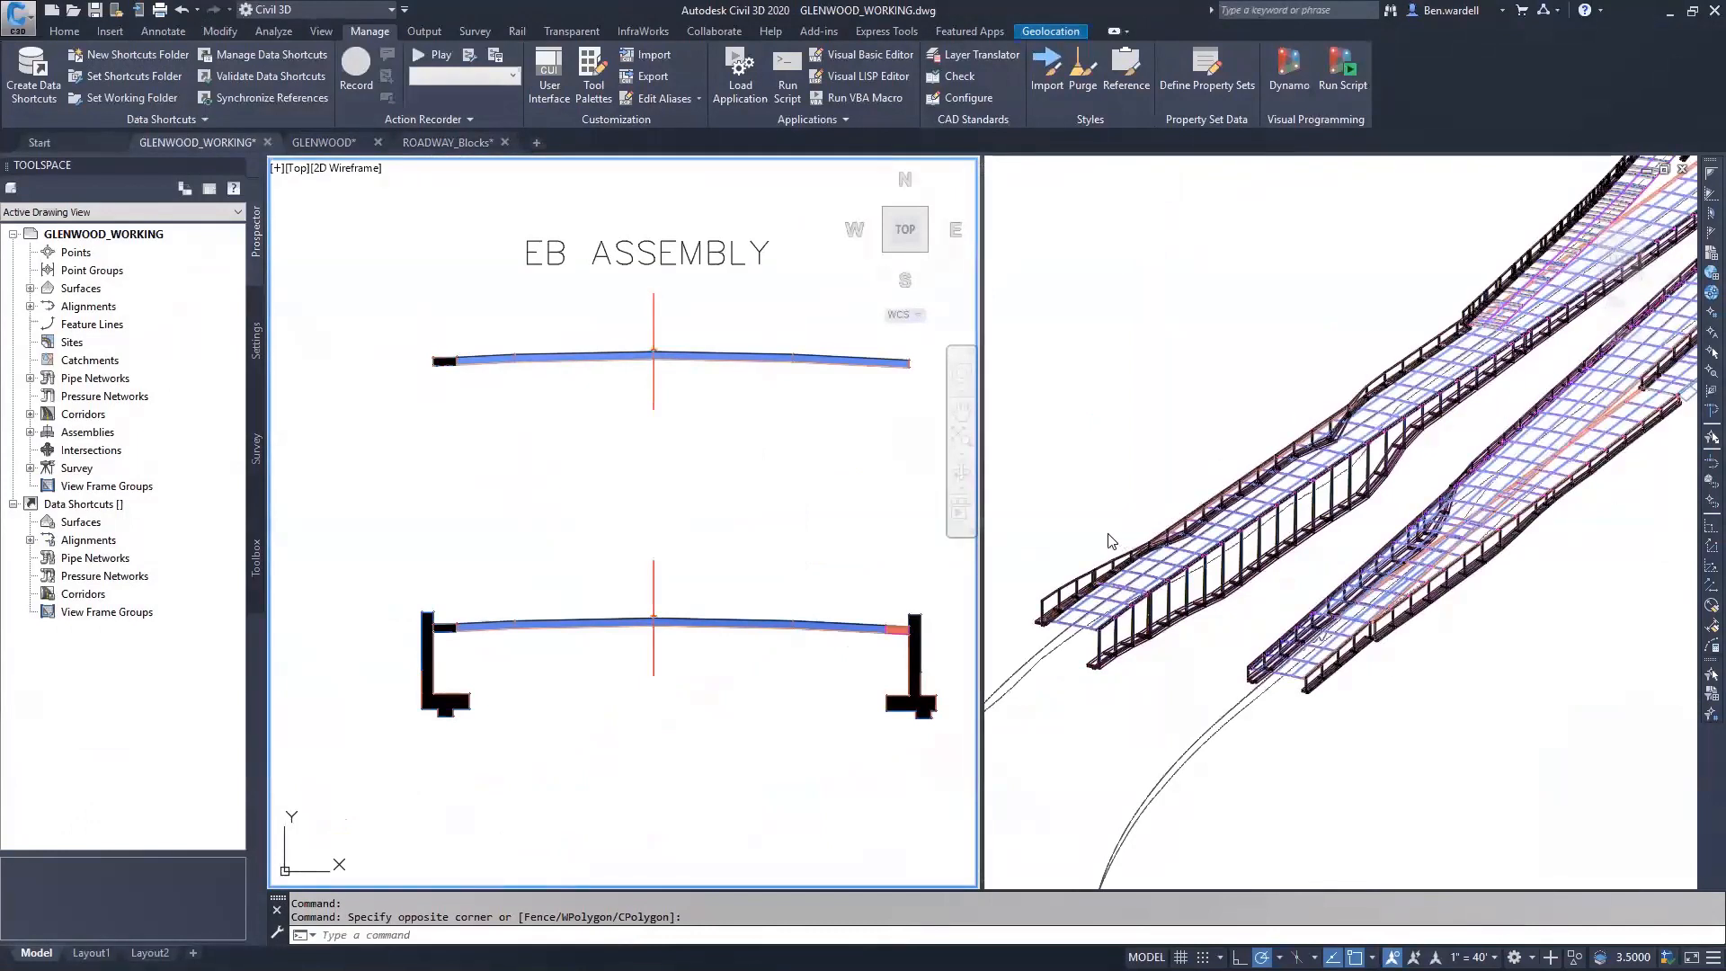
# Examine the marked point codes at the outer barrier edge of both EB assemblies.
pyautogui.click(474, 590)
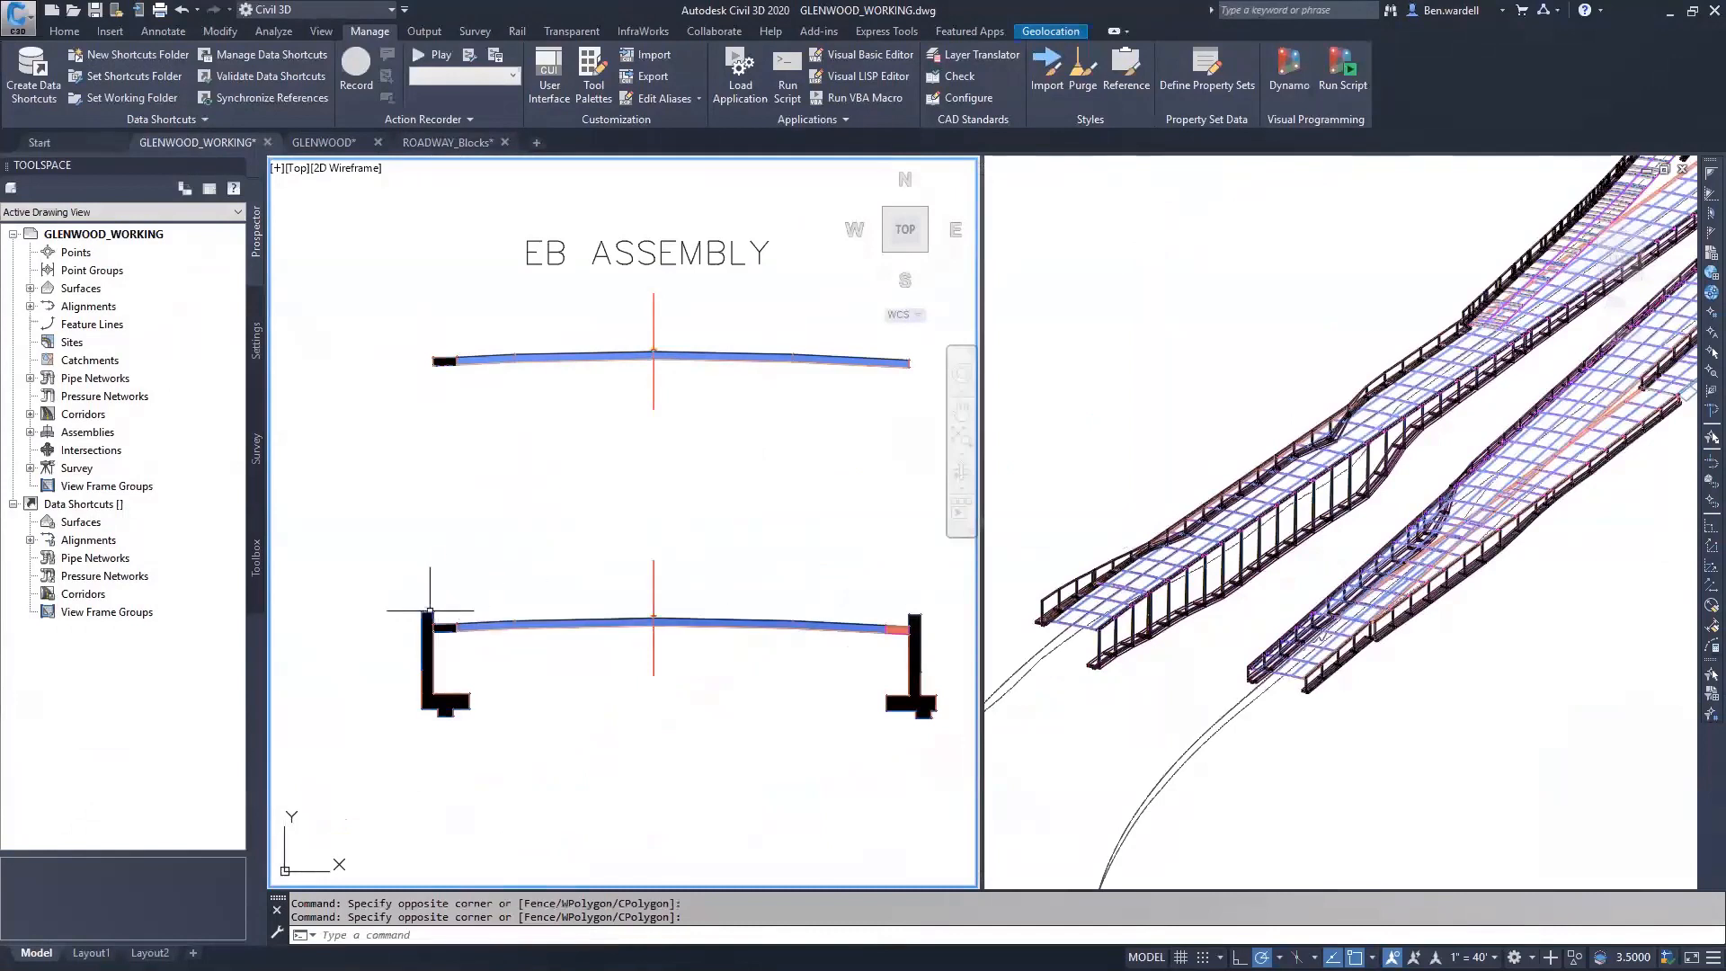
pyautogui.scroll(15, 426, 609)
pyautogui.moveTo(434, 565)
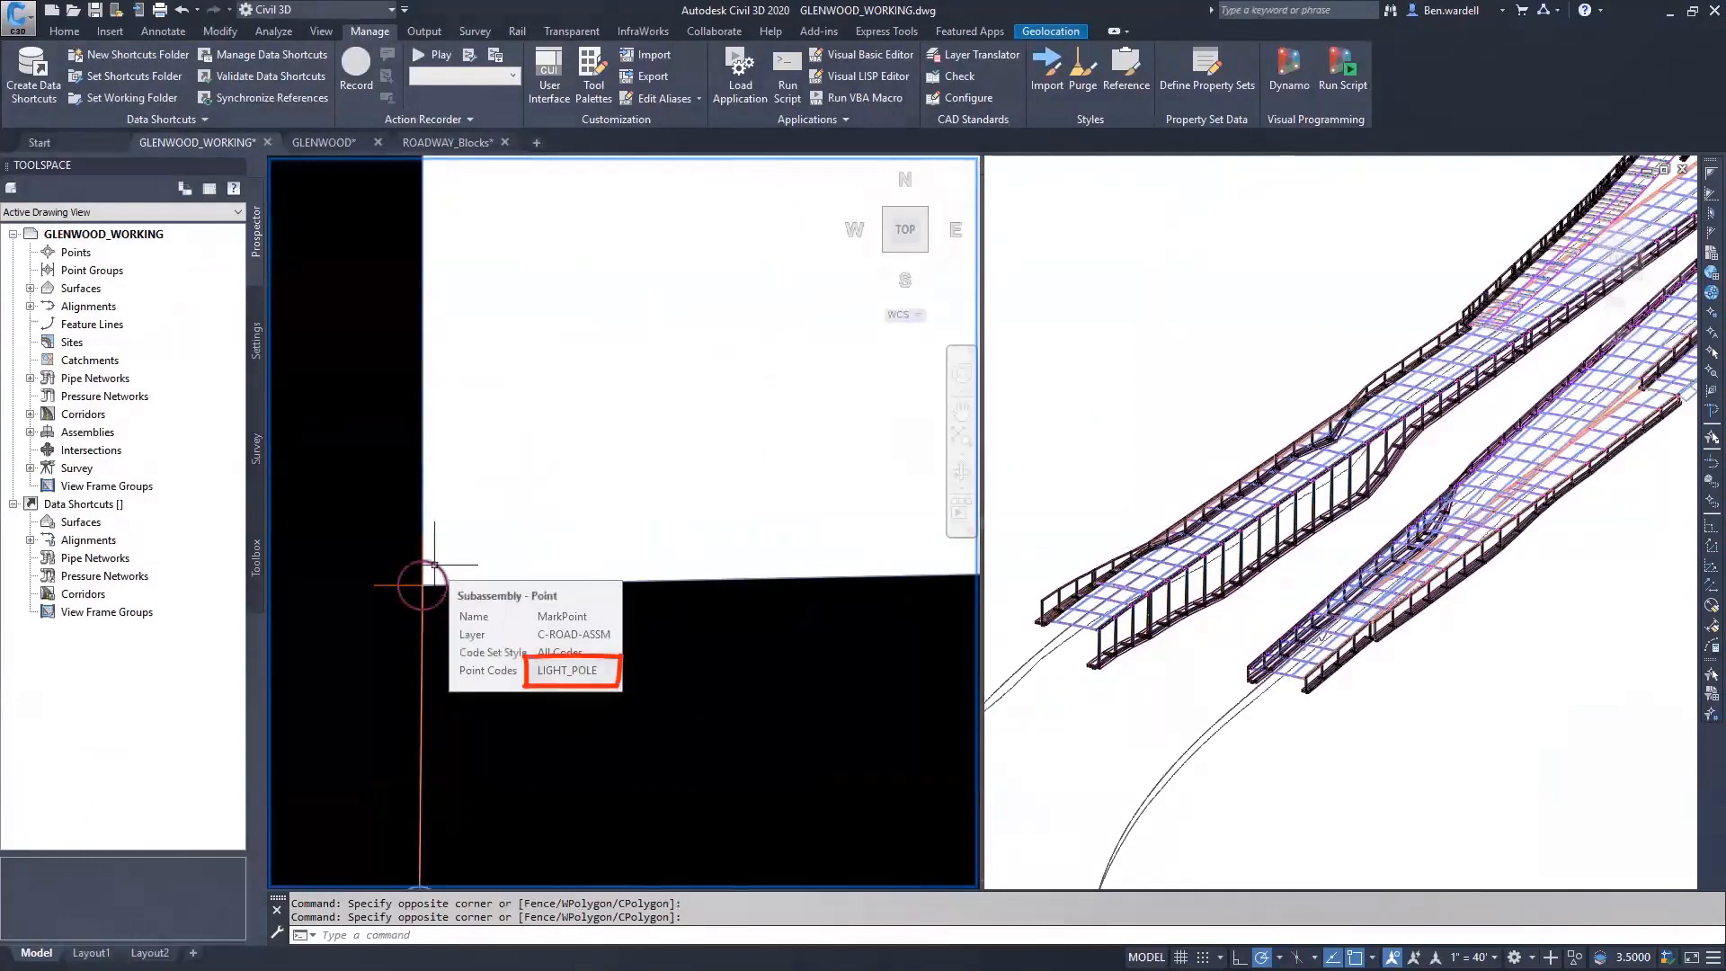
pyautogui.scroll(-10, 482, 531)
pyautogui.moveTo(687, 438); pyautogui.dragTo(687, 439, button='middle')
pyautogui.scroll(12, 435, 408)
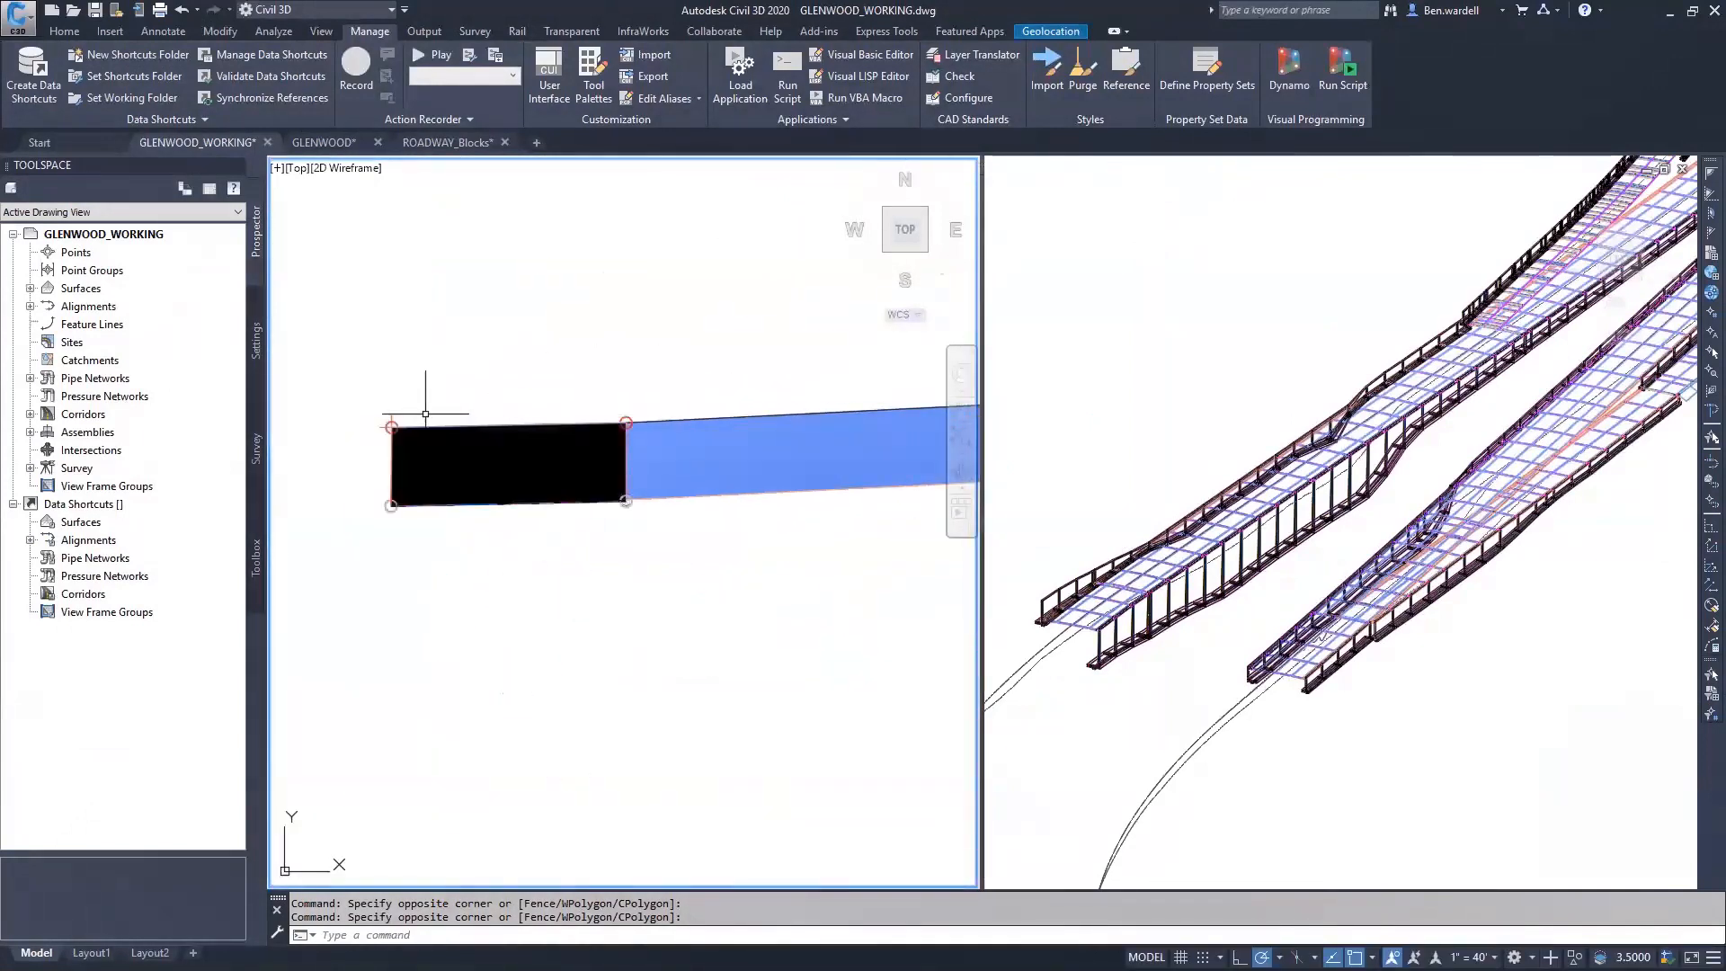
pyautogui.moveTo(383, 423)
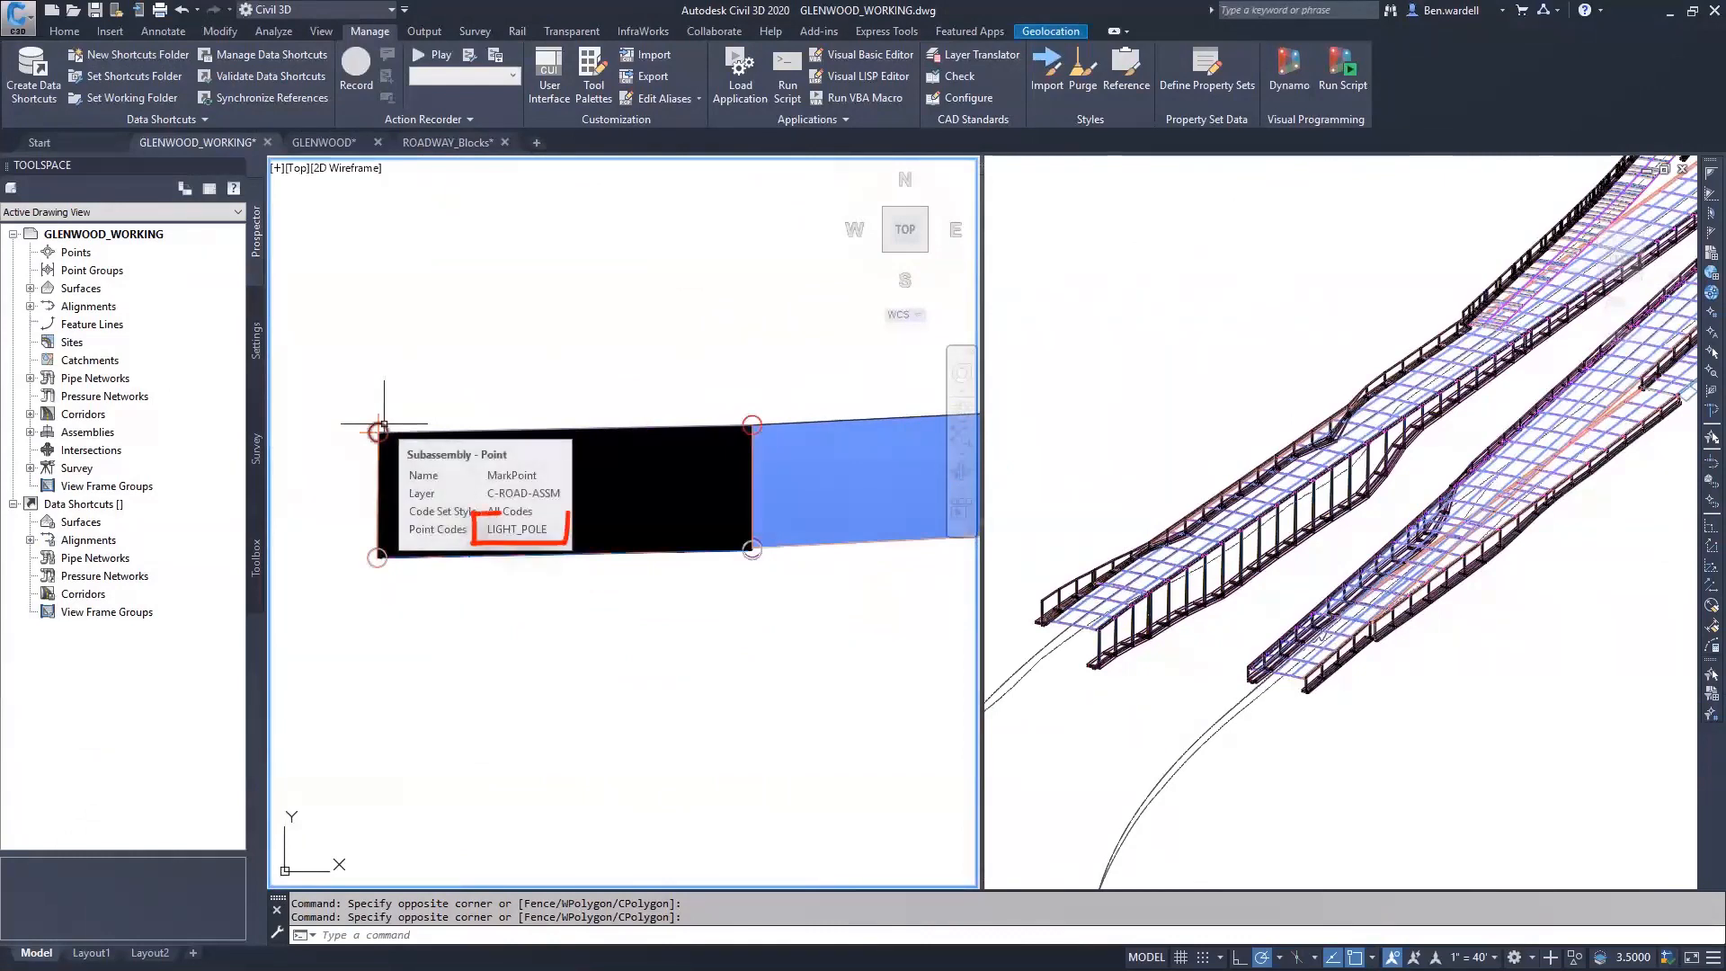
pyautogui.scroll(-5, 494, 625)
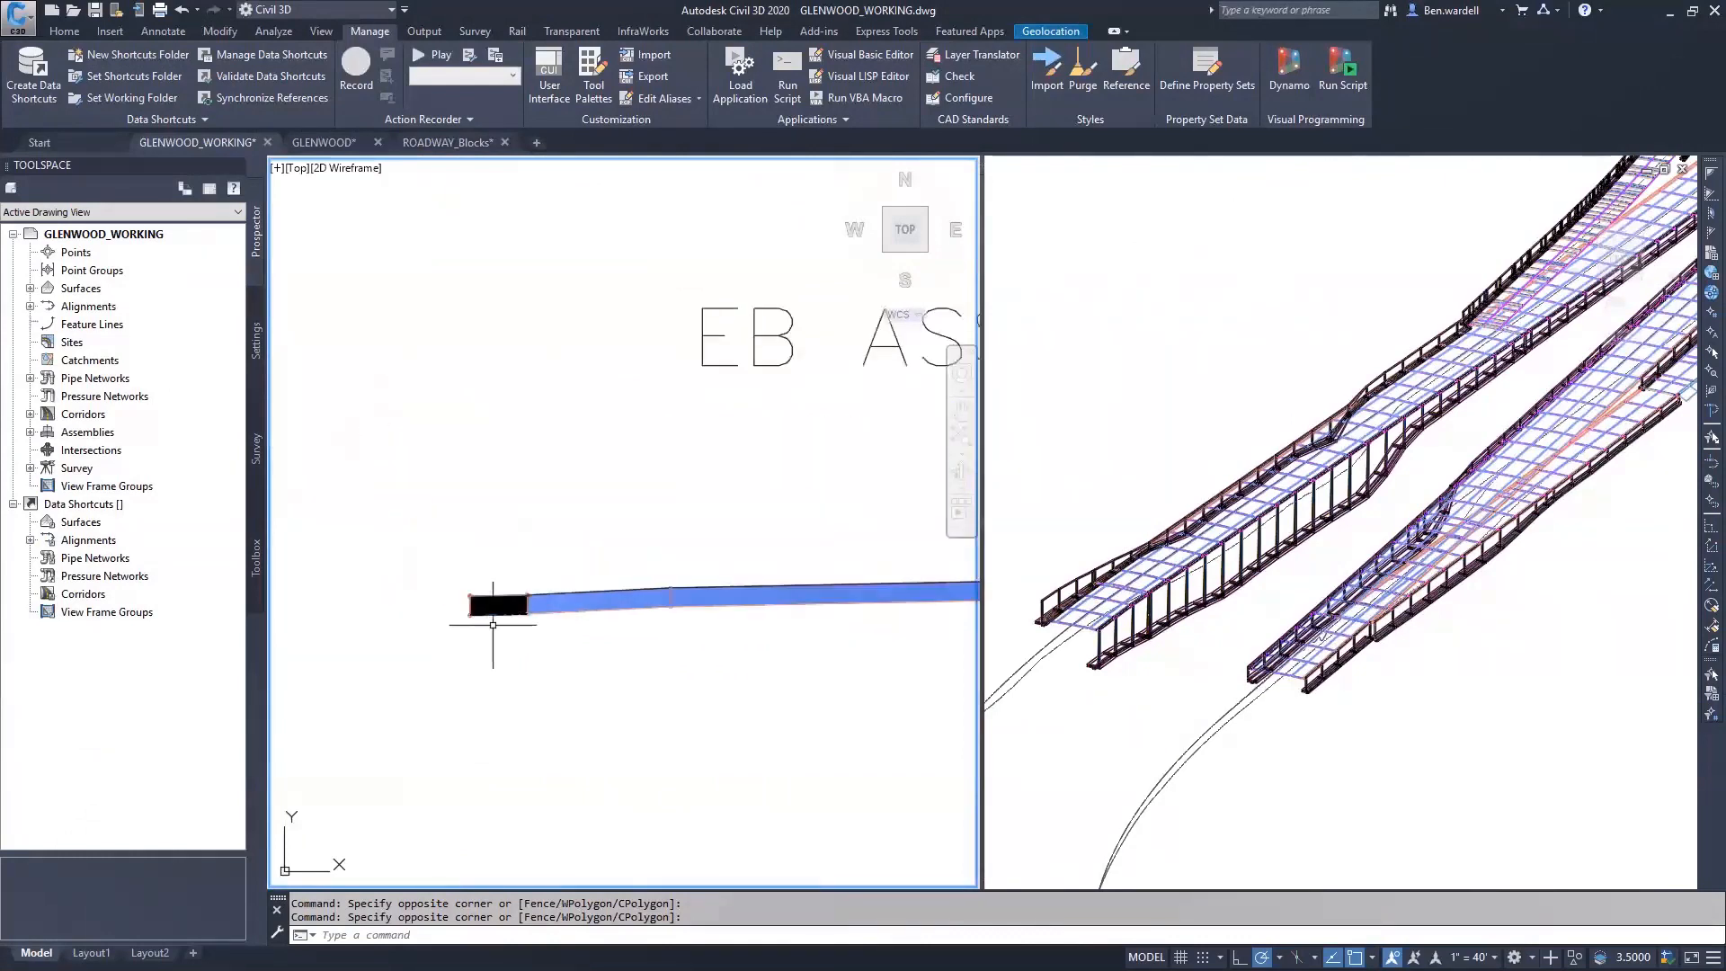
pyautogui.moveTo(820, 717); pyautogui.dragTo(624, 509, button='middle')
pyautogui.scroll(-2, 629, 562)
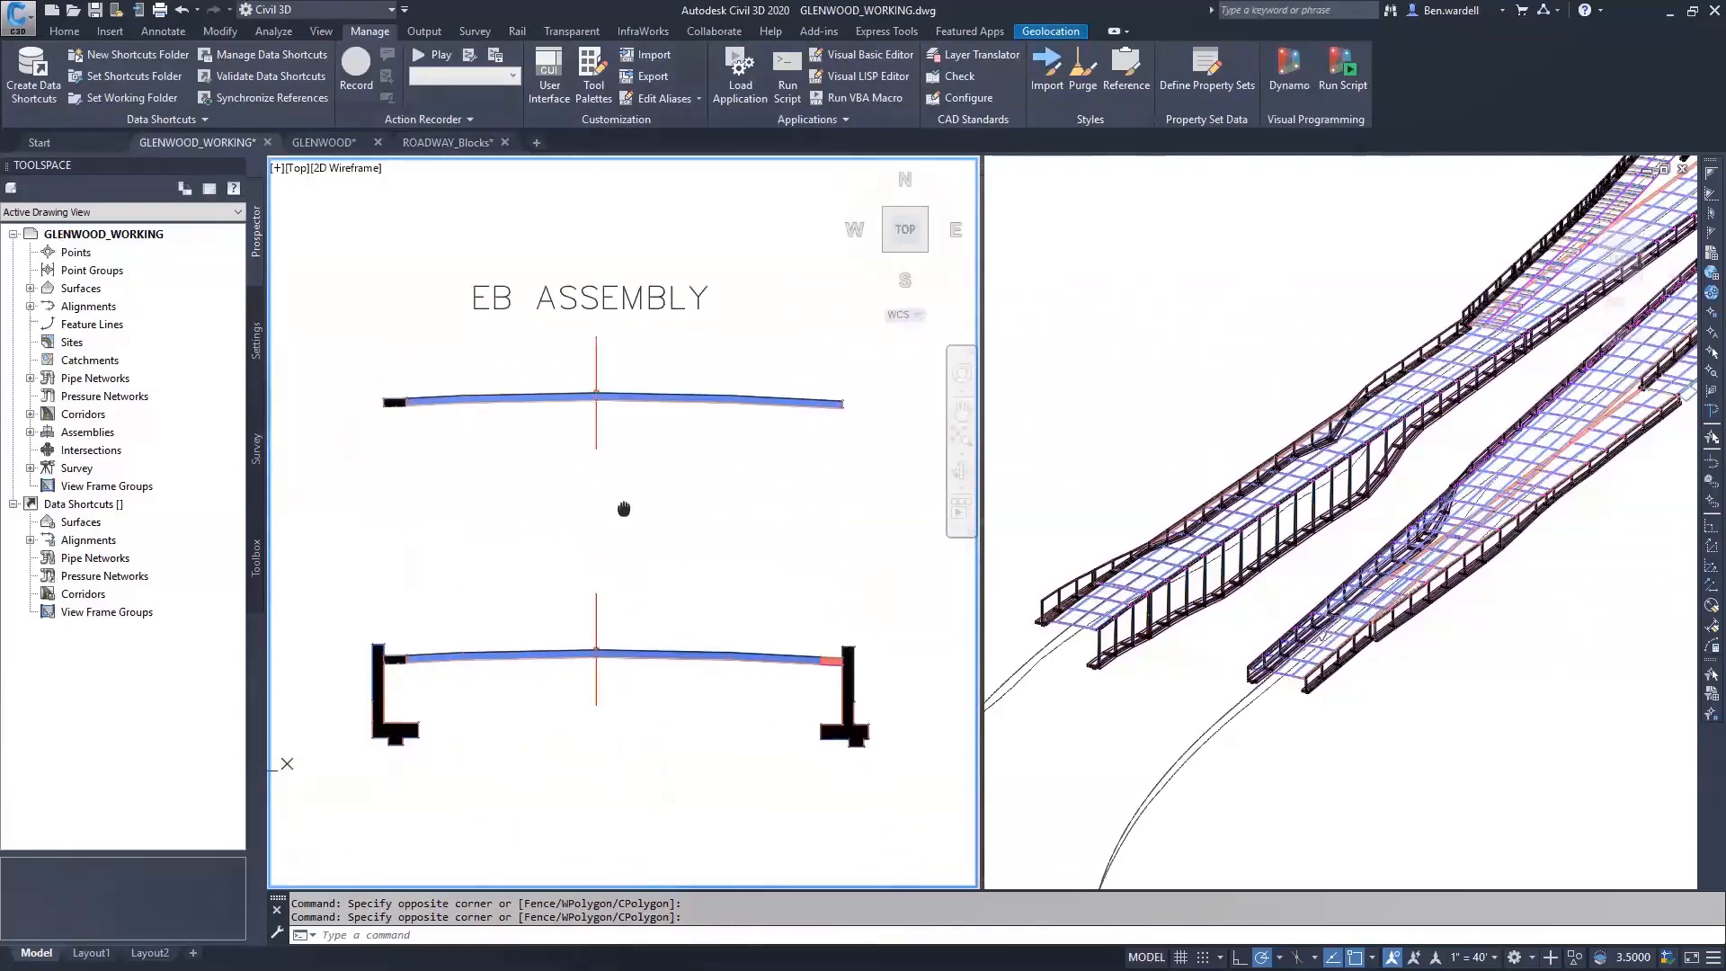
# List the drawing's corridors and select EB CORRIDOR to check its name.
pyautogui.click(30, 413)
pyautogui.click(129, 432)
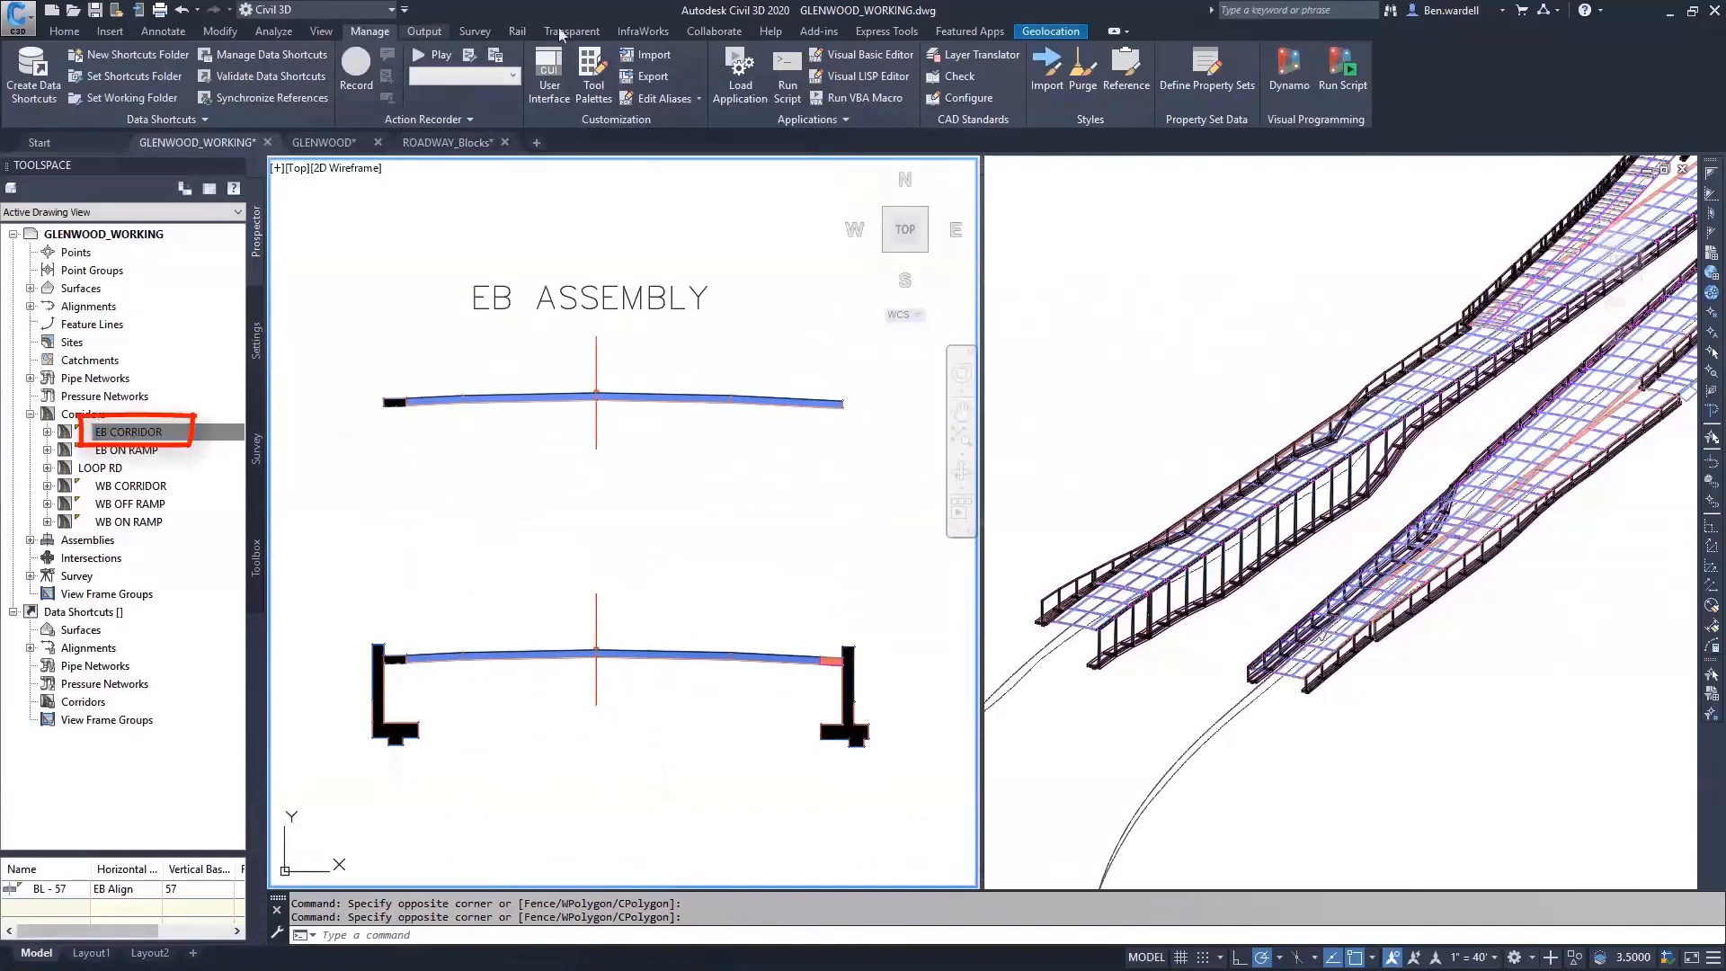
# Open Dynamo with a new graph and set its run mode to Manual.
pyautogui.click(1289, 69)
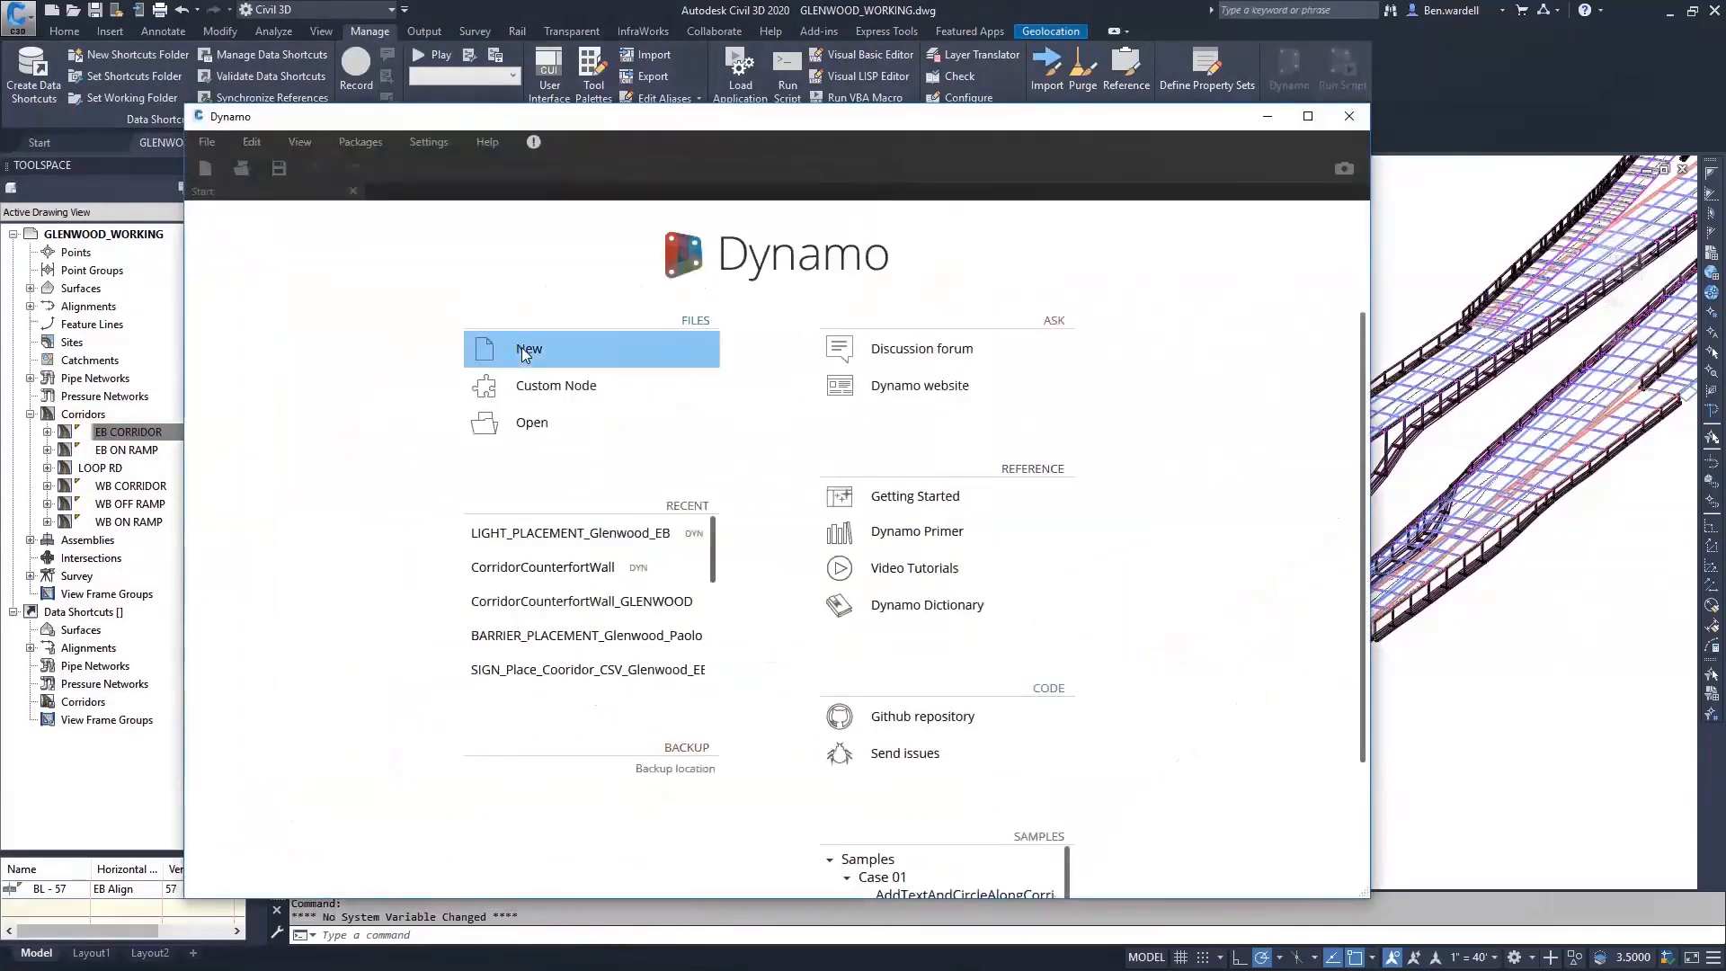
pyautogui.click(525, 351)
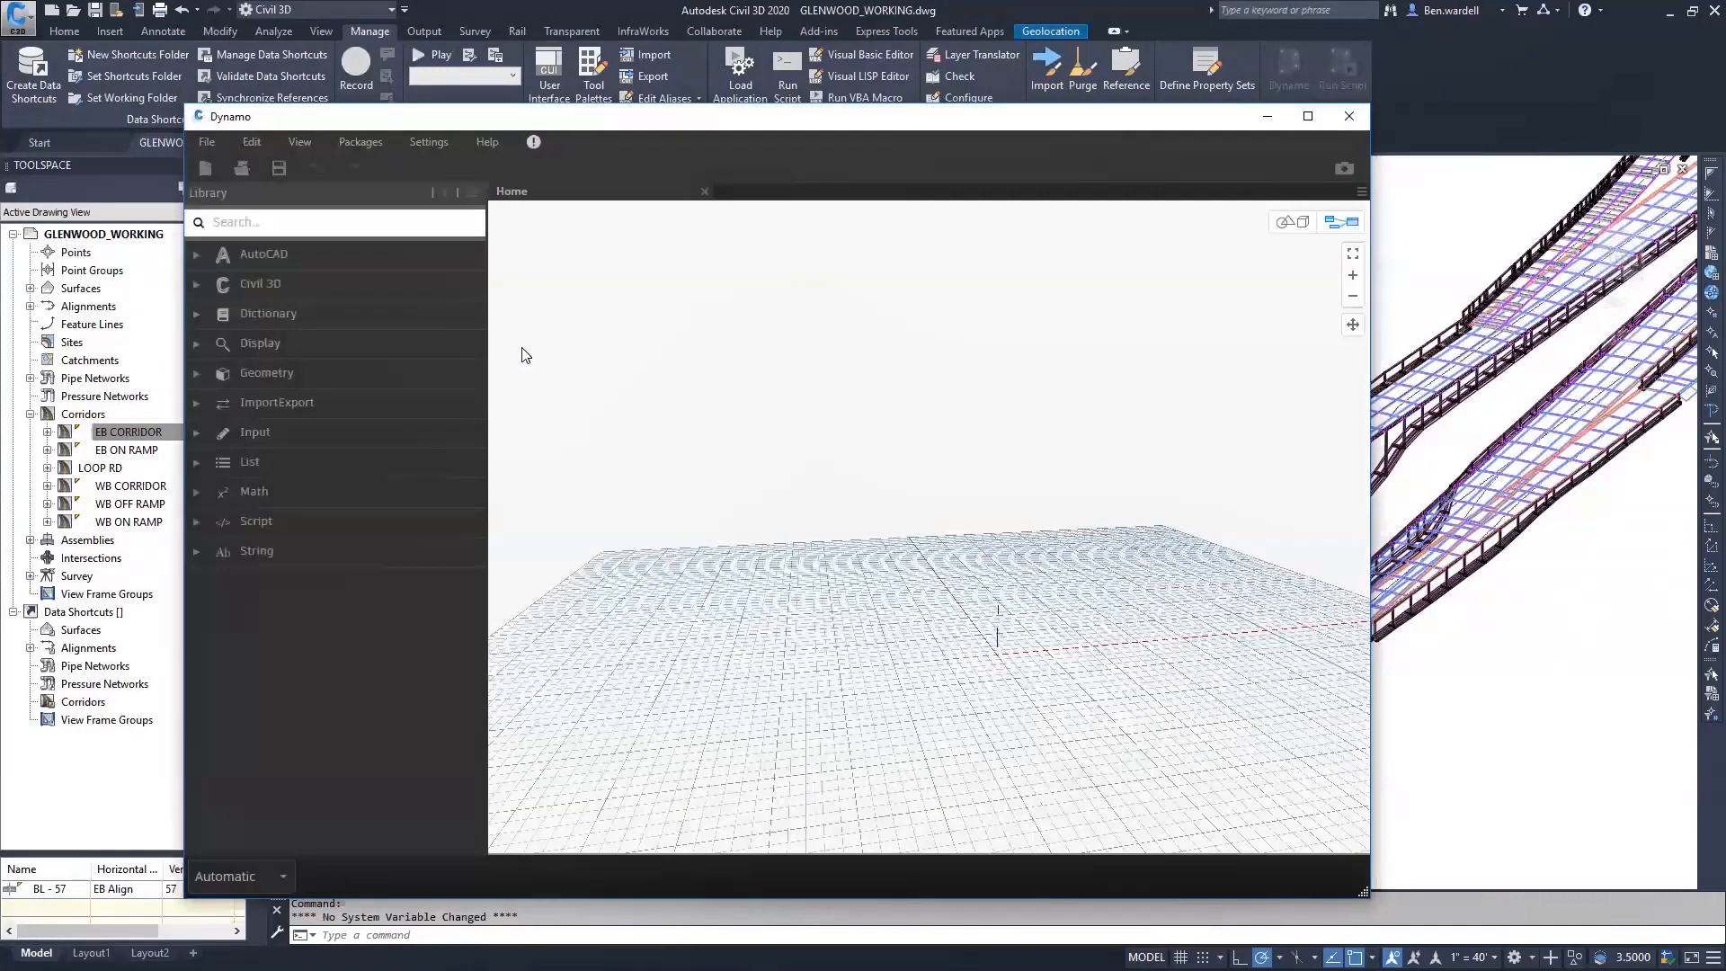
pyautogui.click(282, 879)
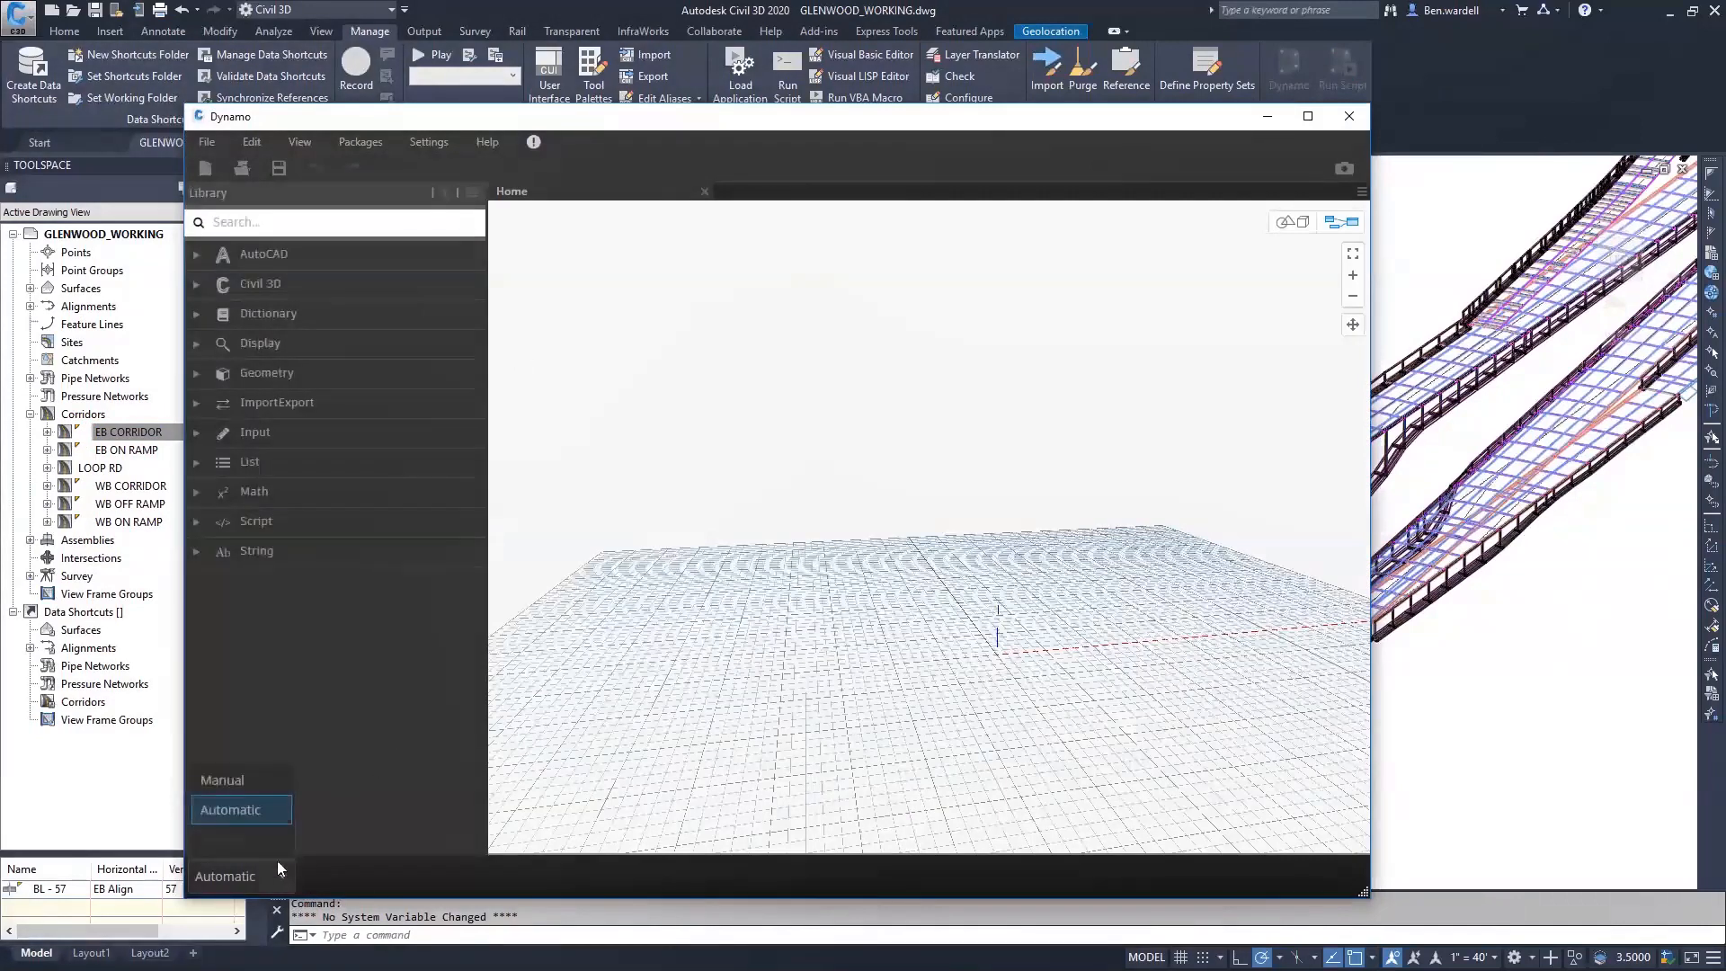
pyautogui.click(240, 782)
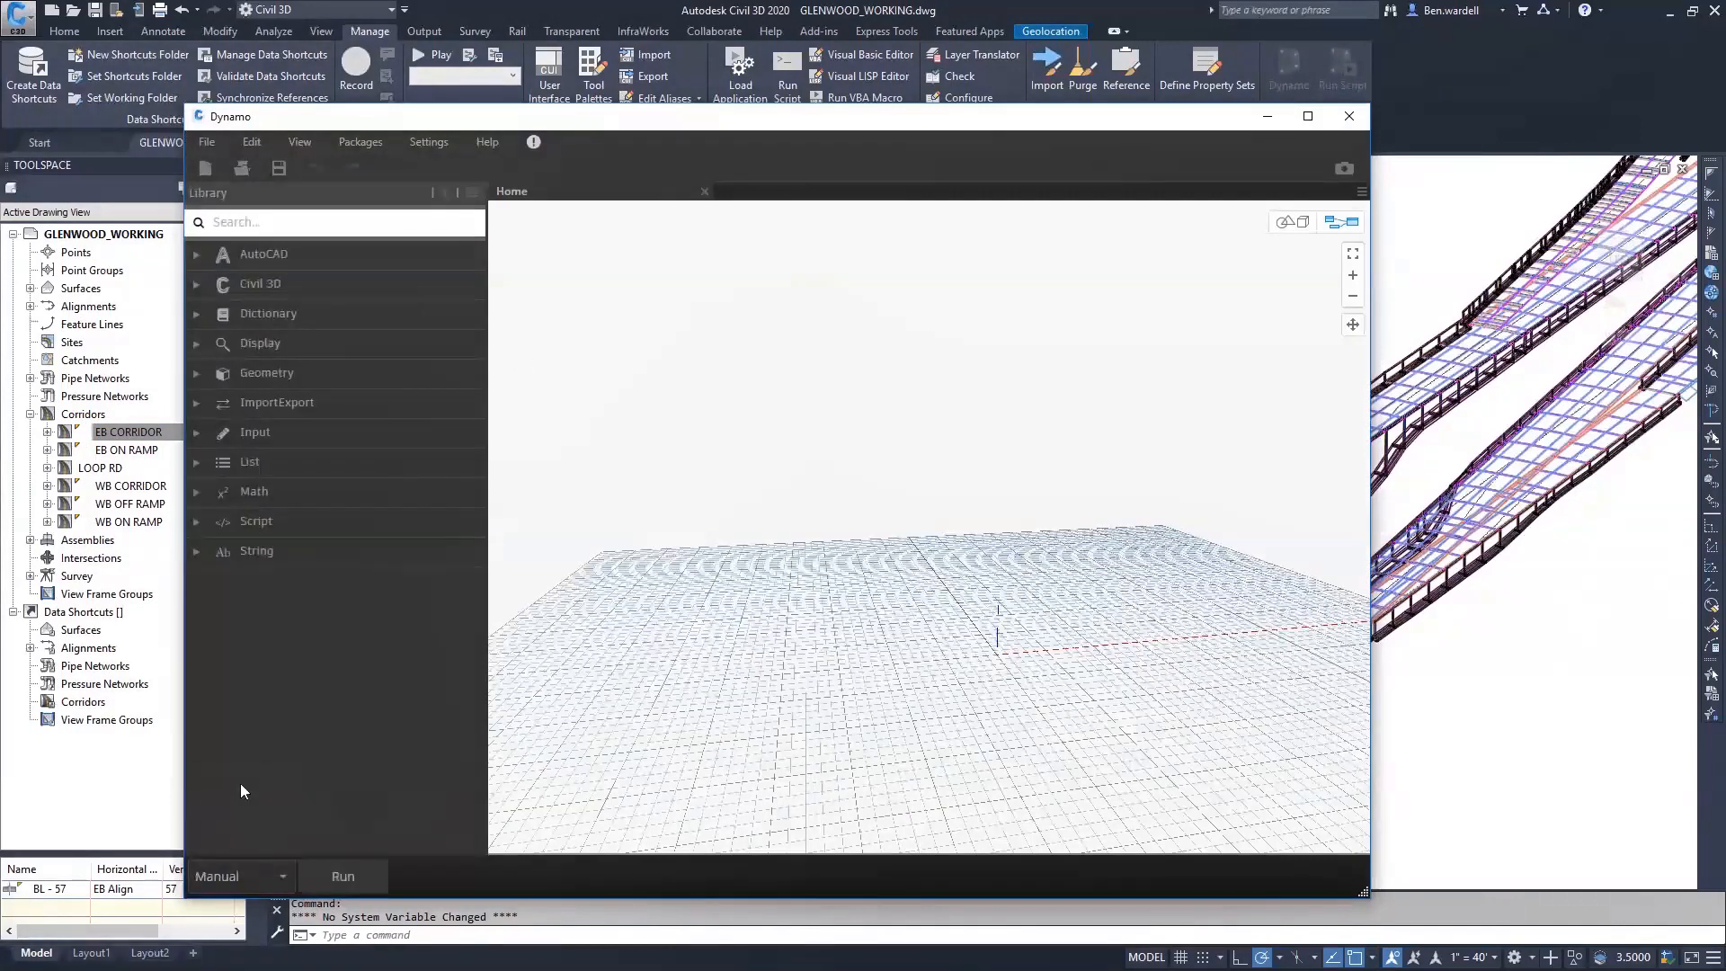
# Add a Document.Current node from the AutoCAD document nodes and place it at the start of the graph.
pyautogui.click(194, 255)
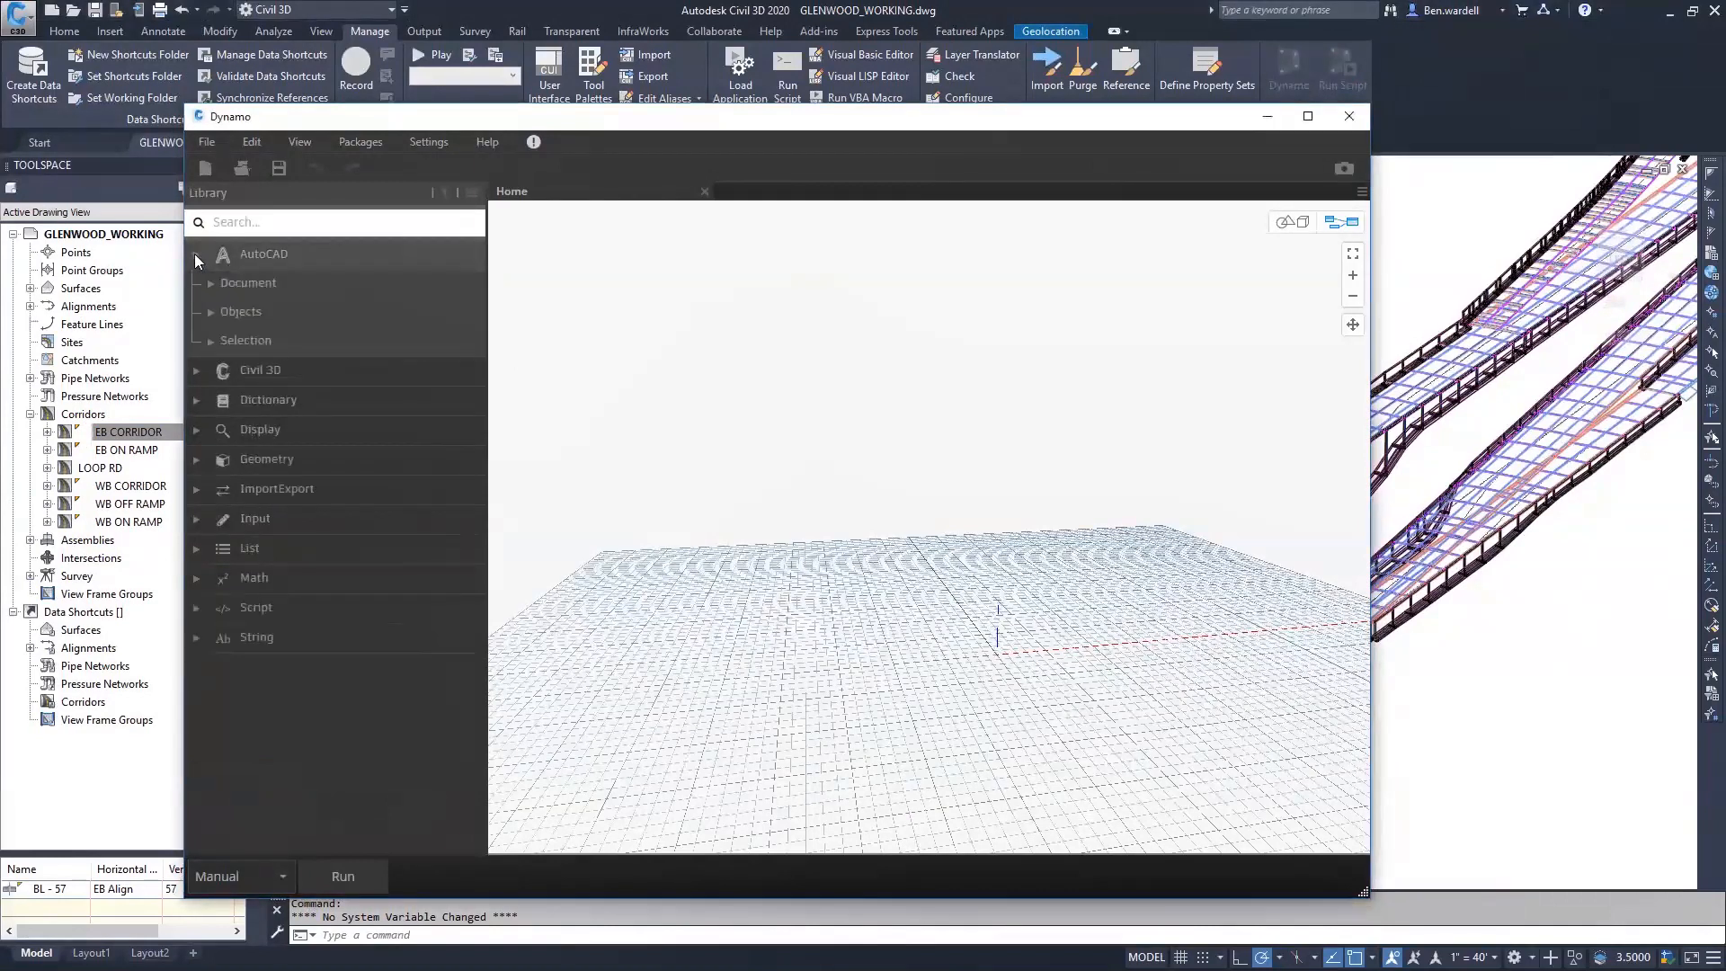
pyautogui.click(212, 282)
pyautogui.moveTo(286, 409)
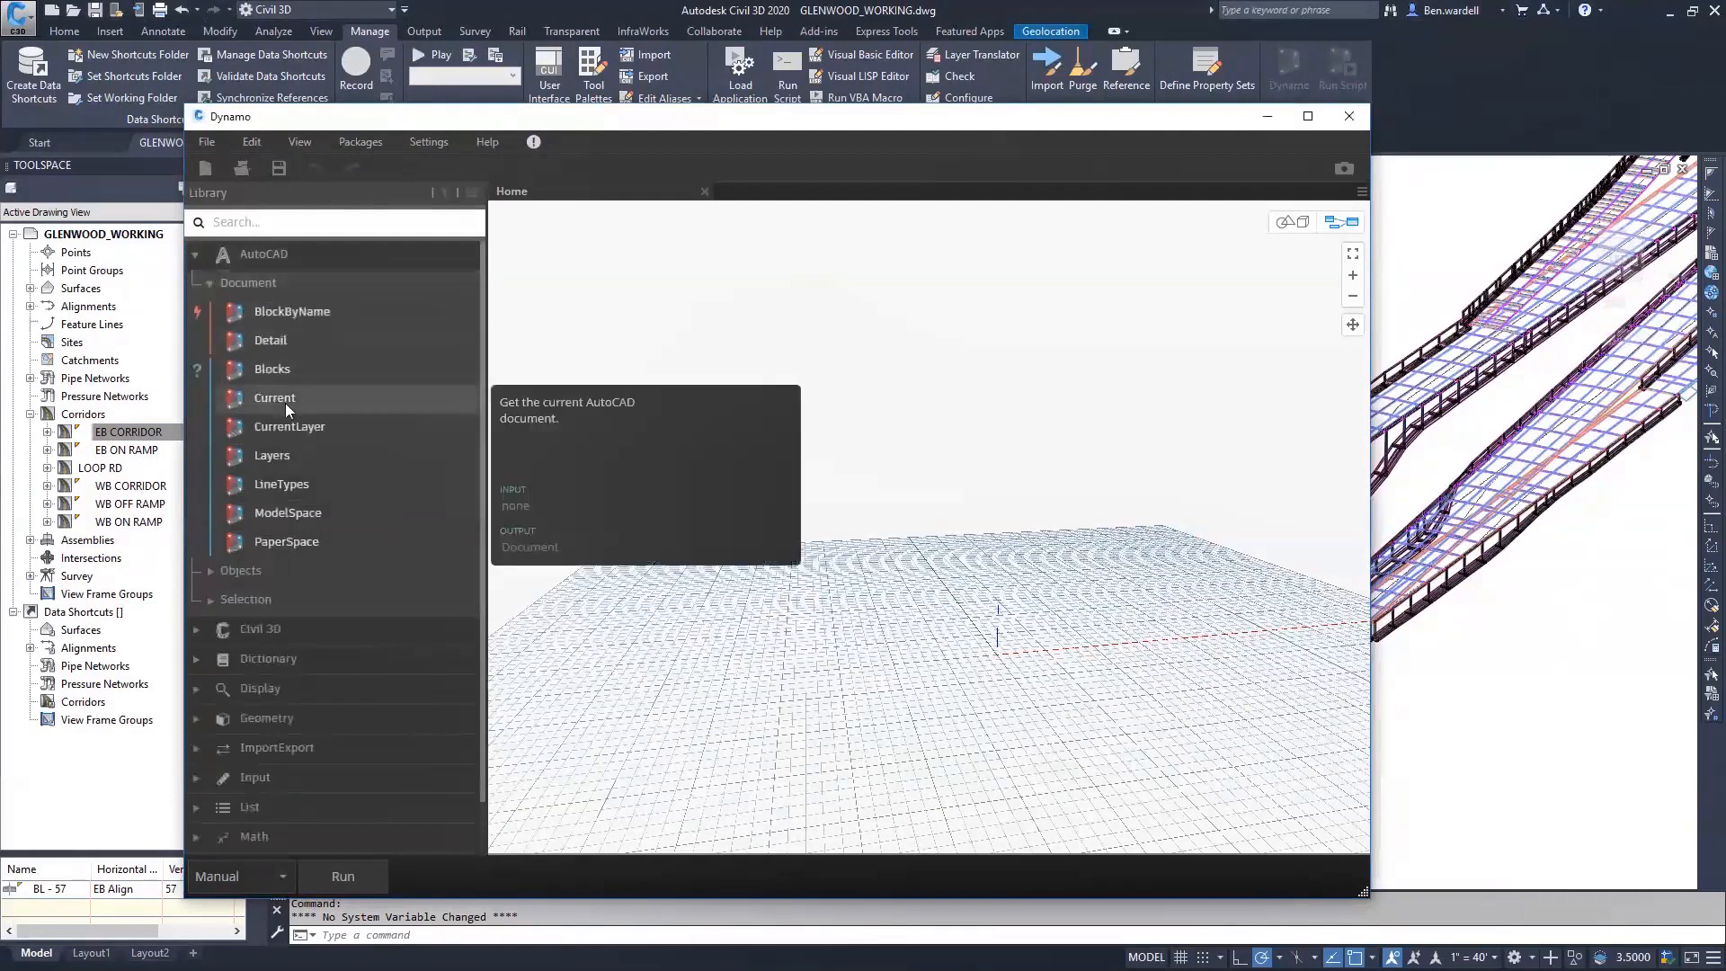
pyautogui.click(284, 402)
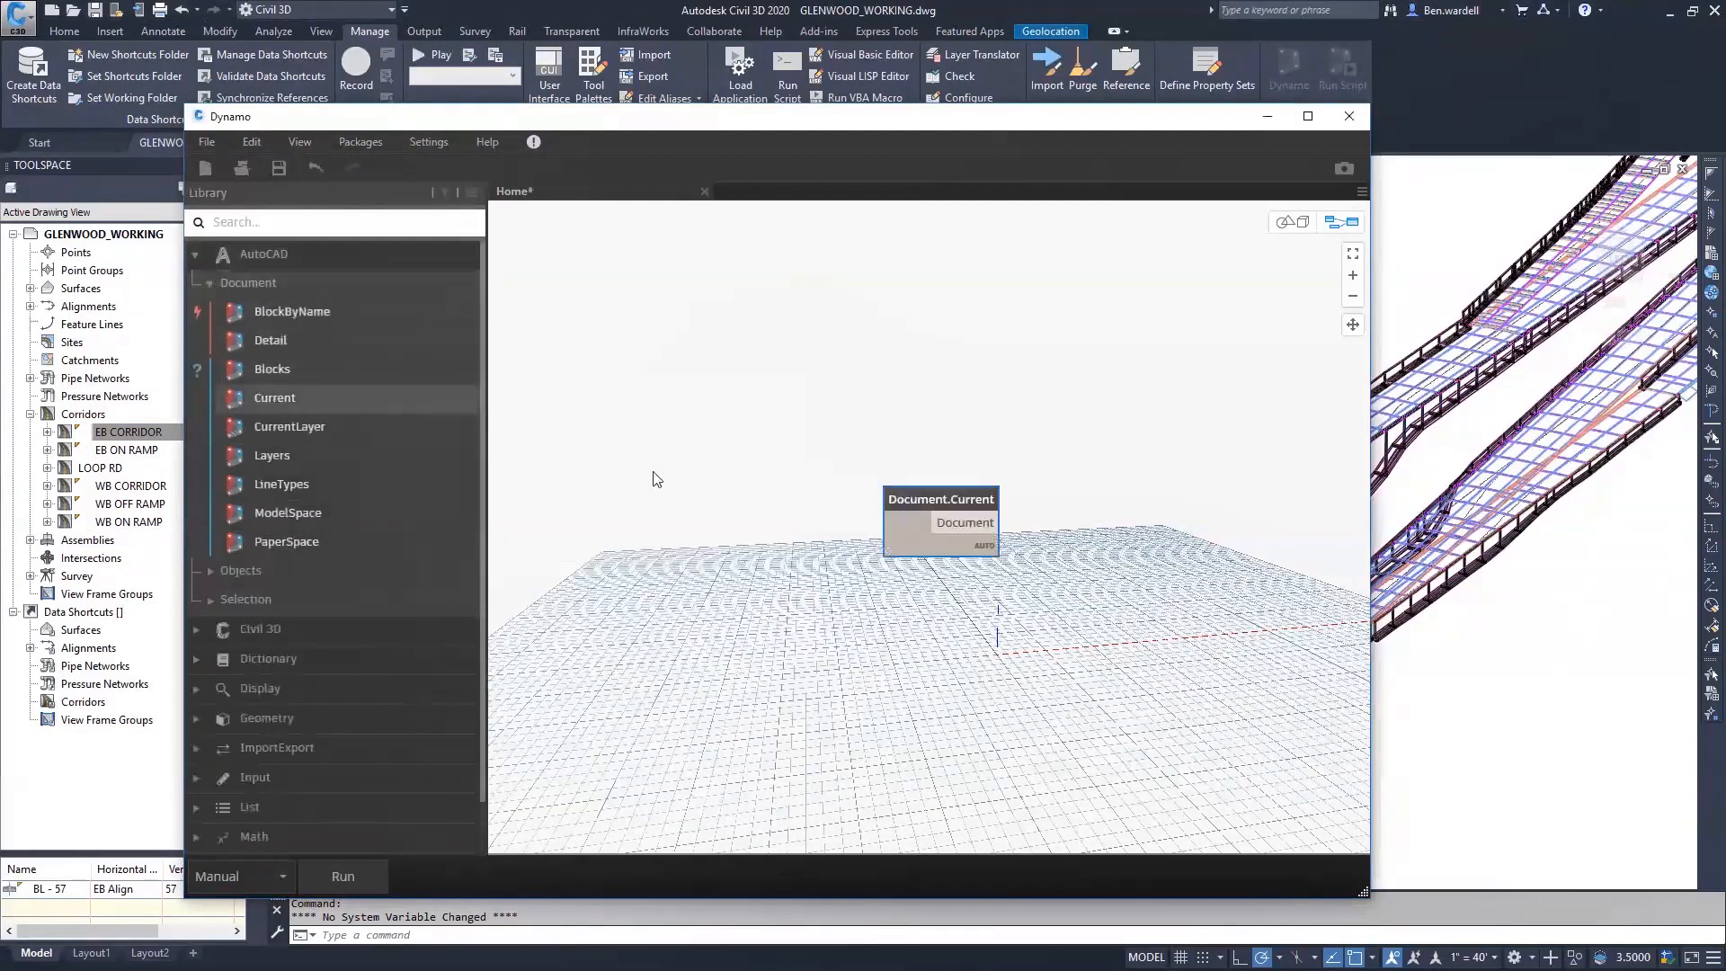
pyautogui.moveTo(891, 497); pyautogui.dragTo(581, 495)
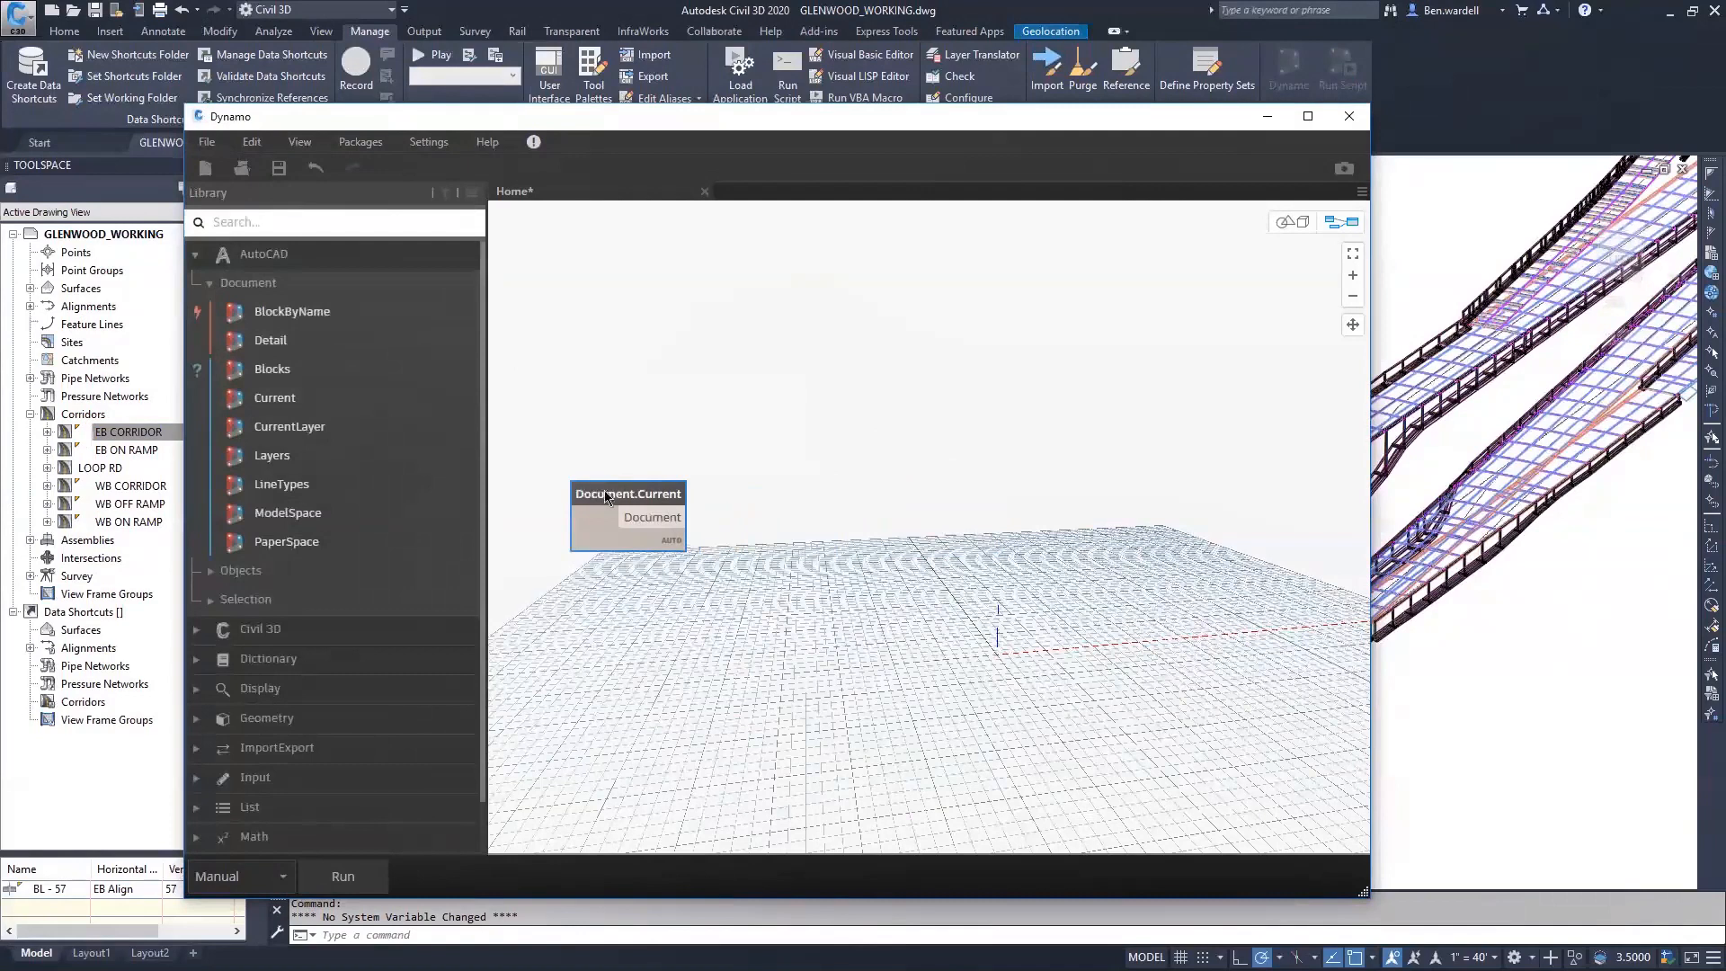
# Add a Civil 3D Selection.CorridorByName node and connect the Document.Current output to its document input.
pyautogui.click(207, 283)
pyautogui.click(198, 370)
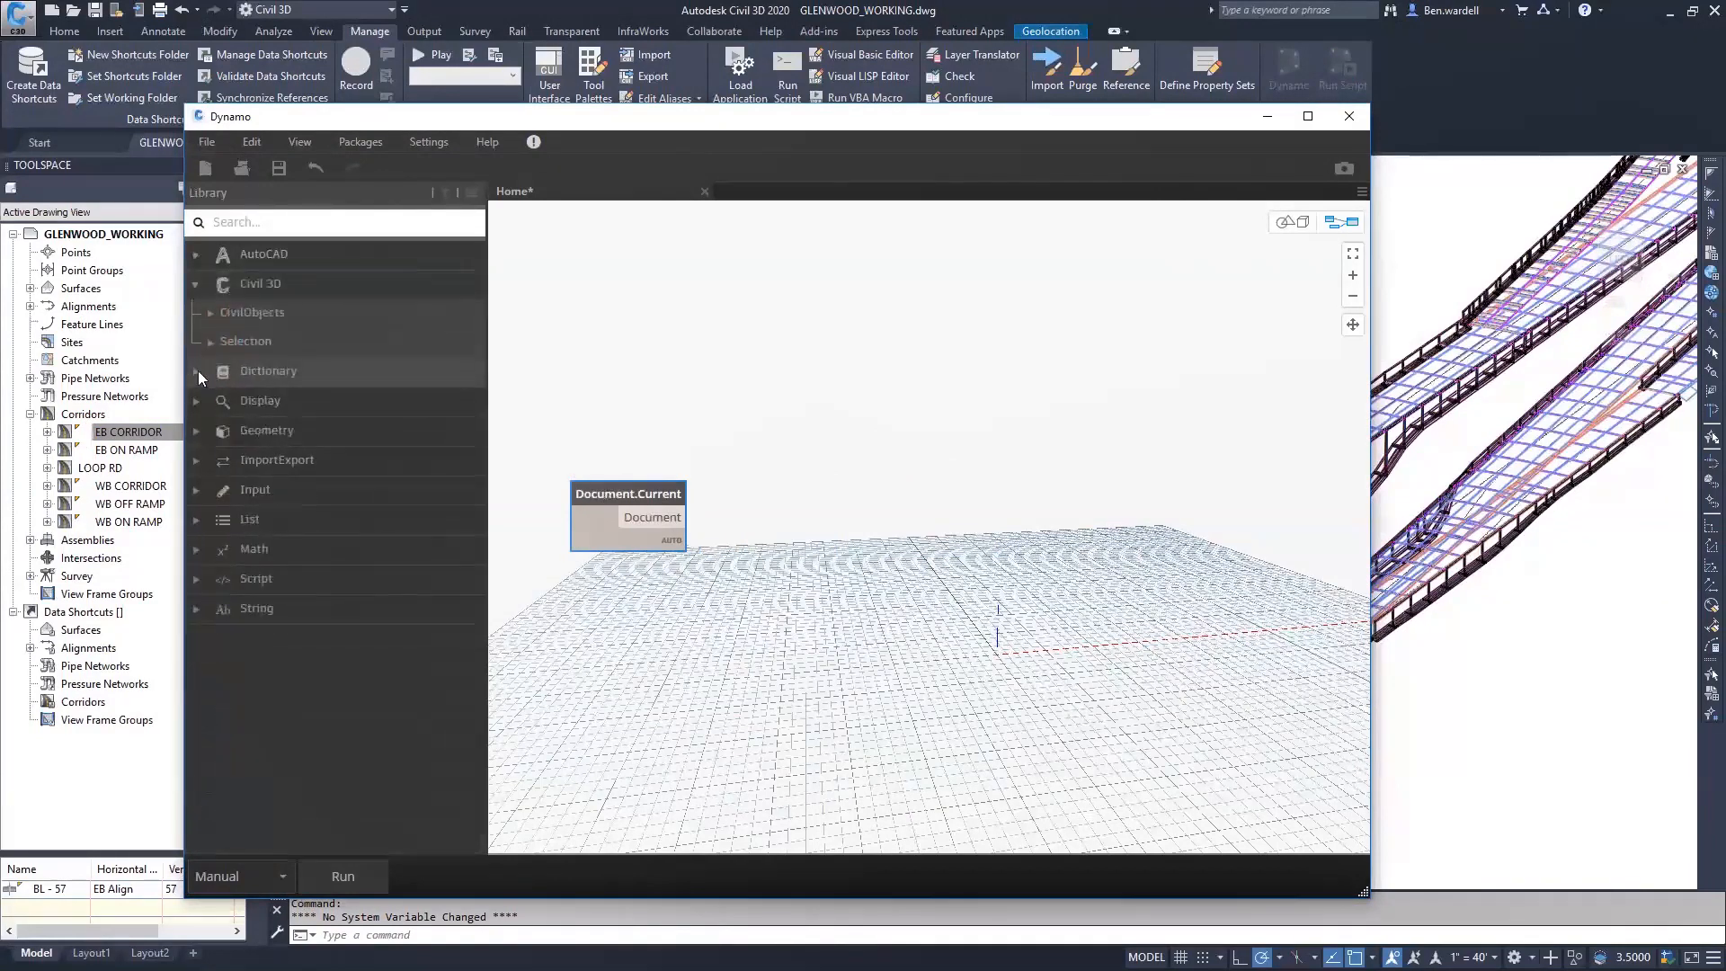
pyautogui.click(209, 342)
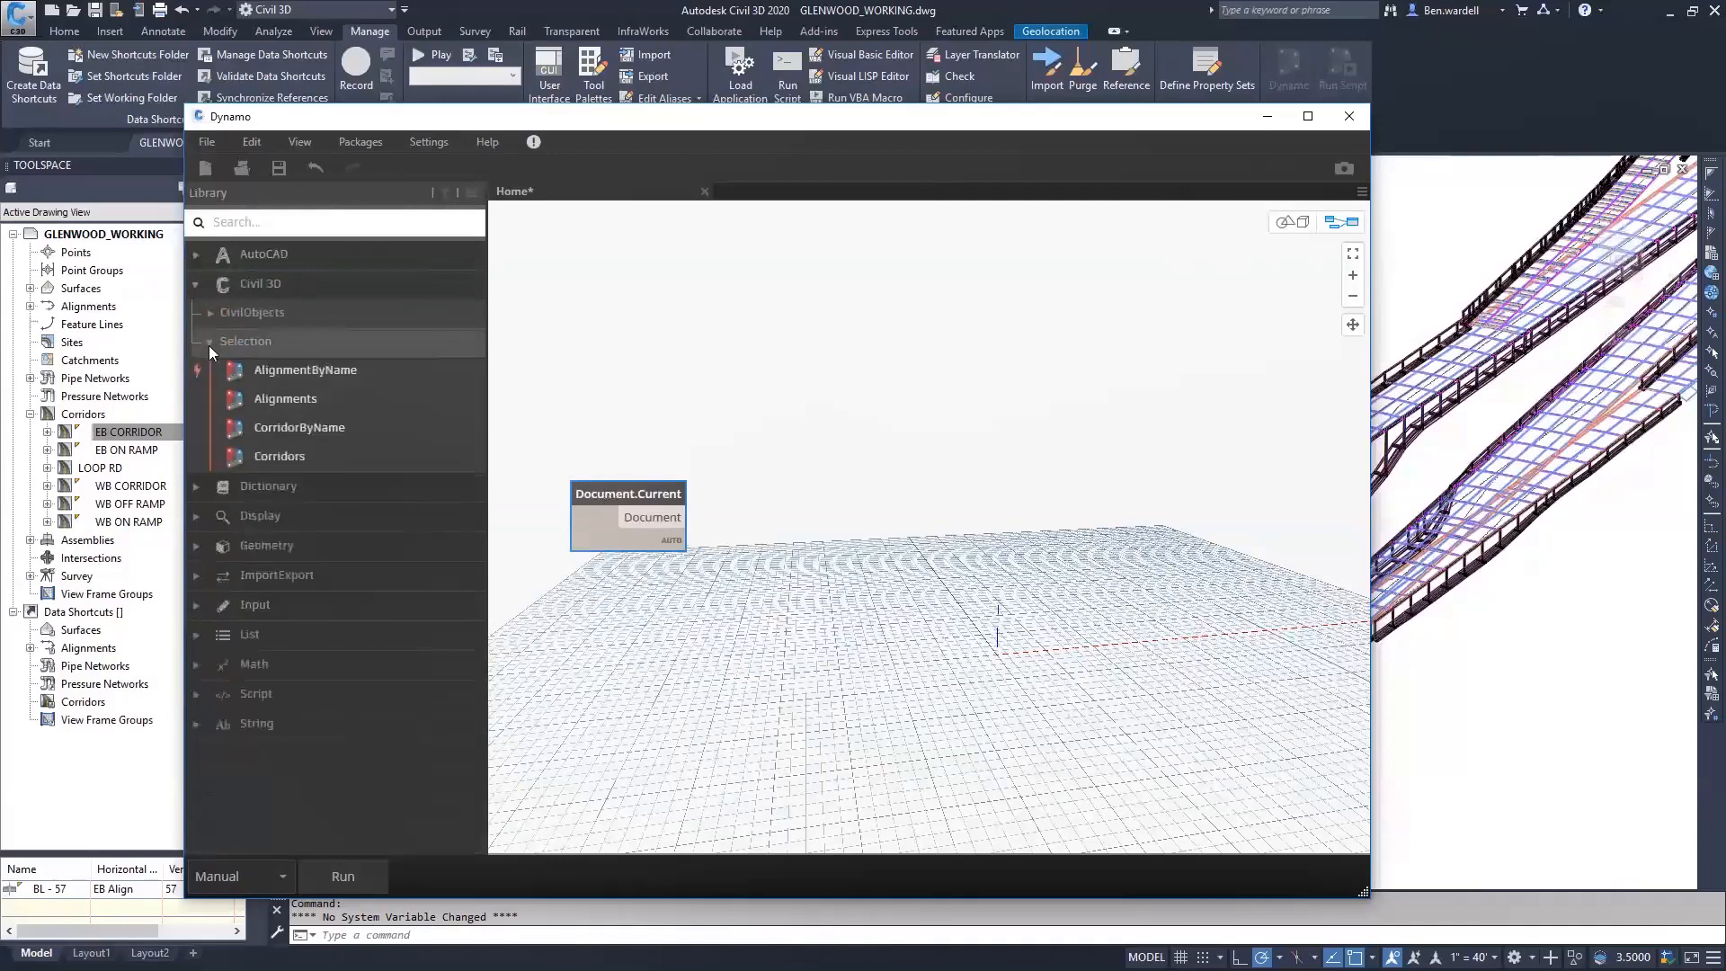
pyautogui.click(291, 428)
pyautogui.moveTo(989, 514); pyautogui.dragTo(909, 406)
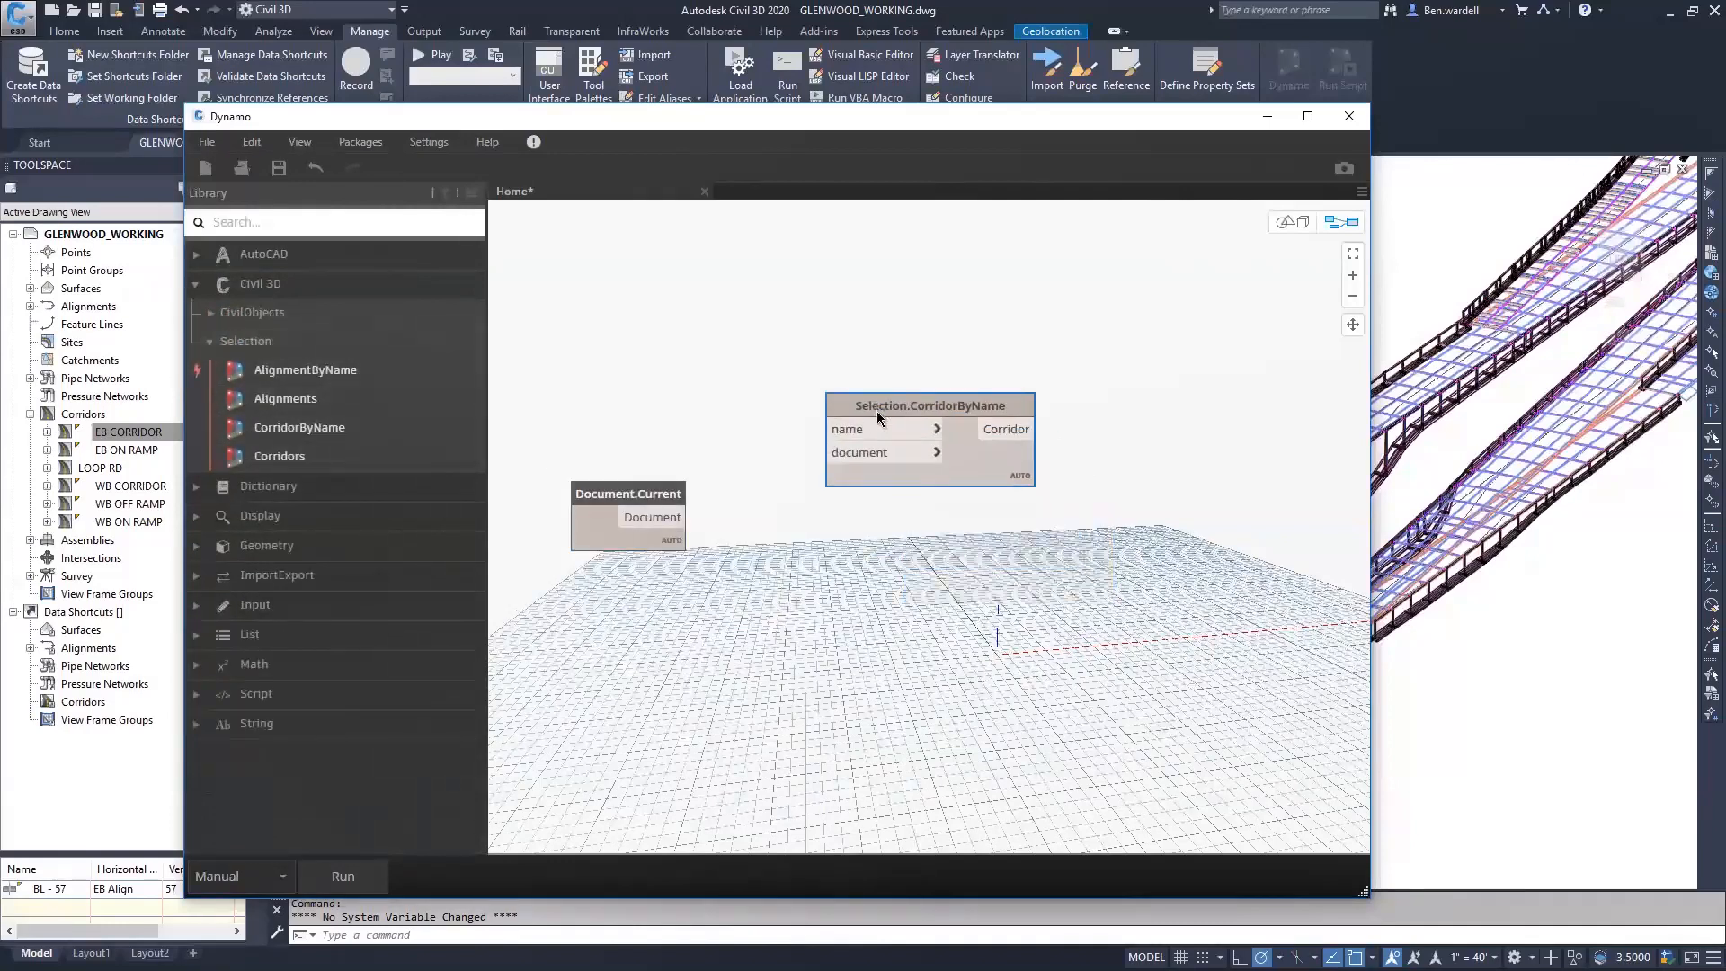
pyautogui.moveTo(667, 526); pyautogui.dragTo(836, 452)
# Create a code block containing "EB CORRIDOR" and connect it to the name input of Selection.CorridorByName.
pyautogui.doubleClick(599, 405)
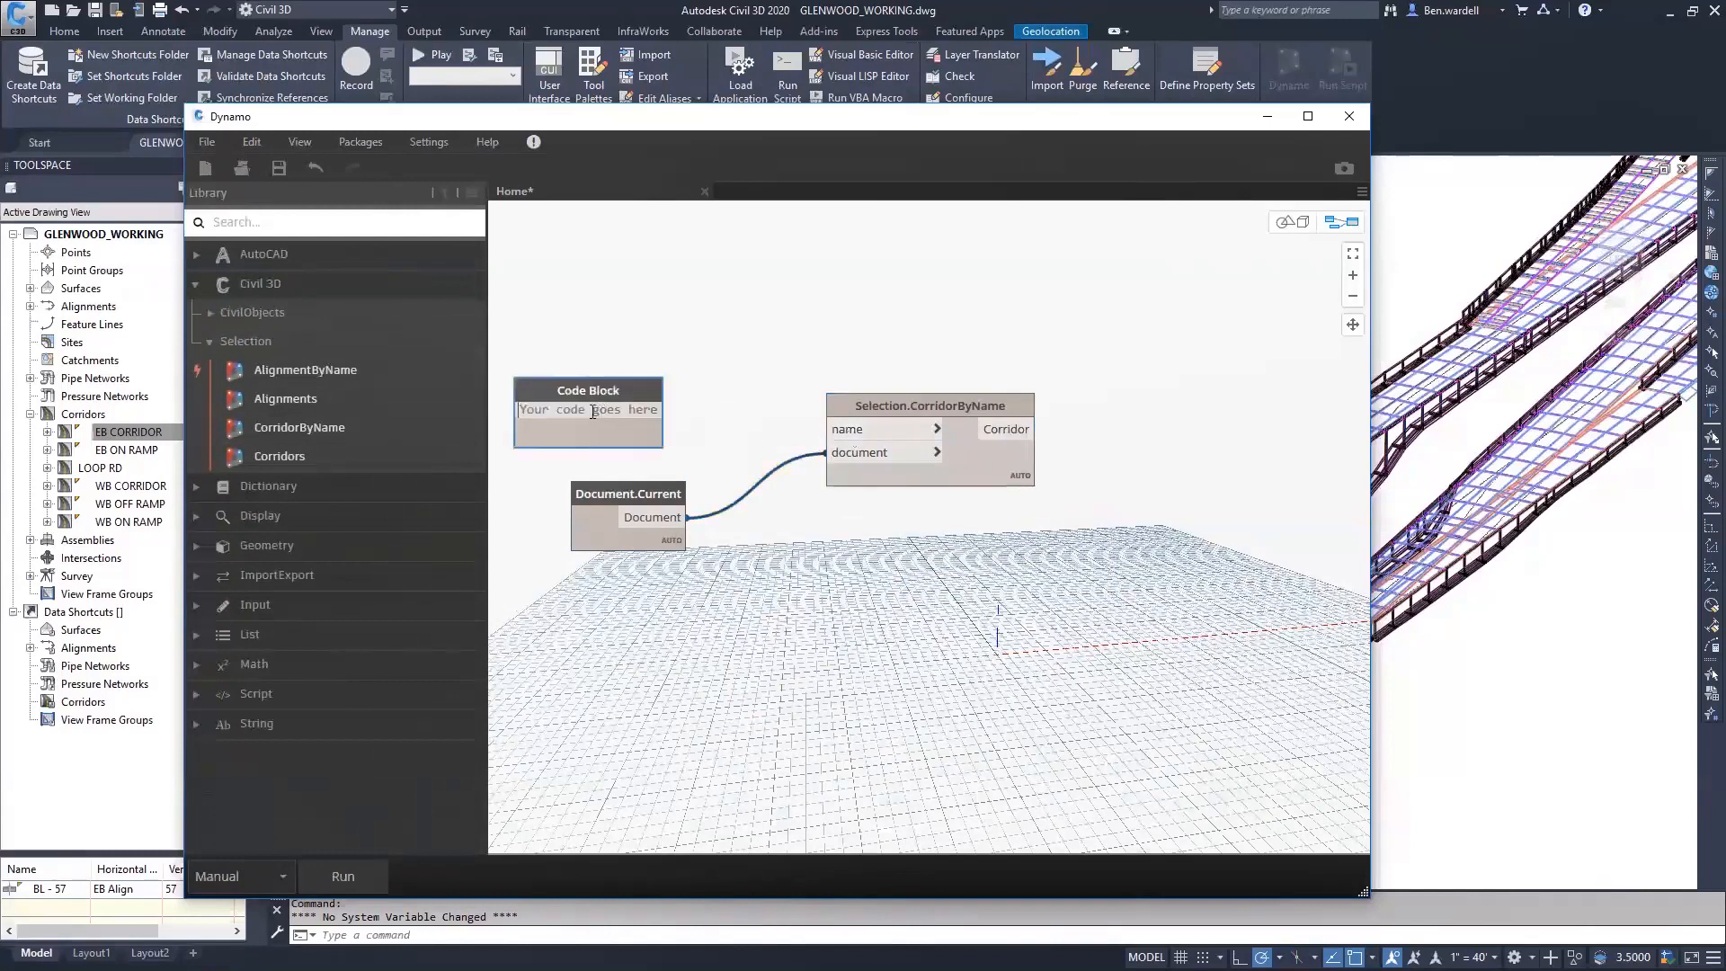
pyautogui.write('"EB')
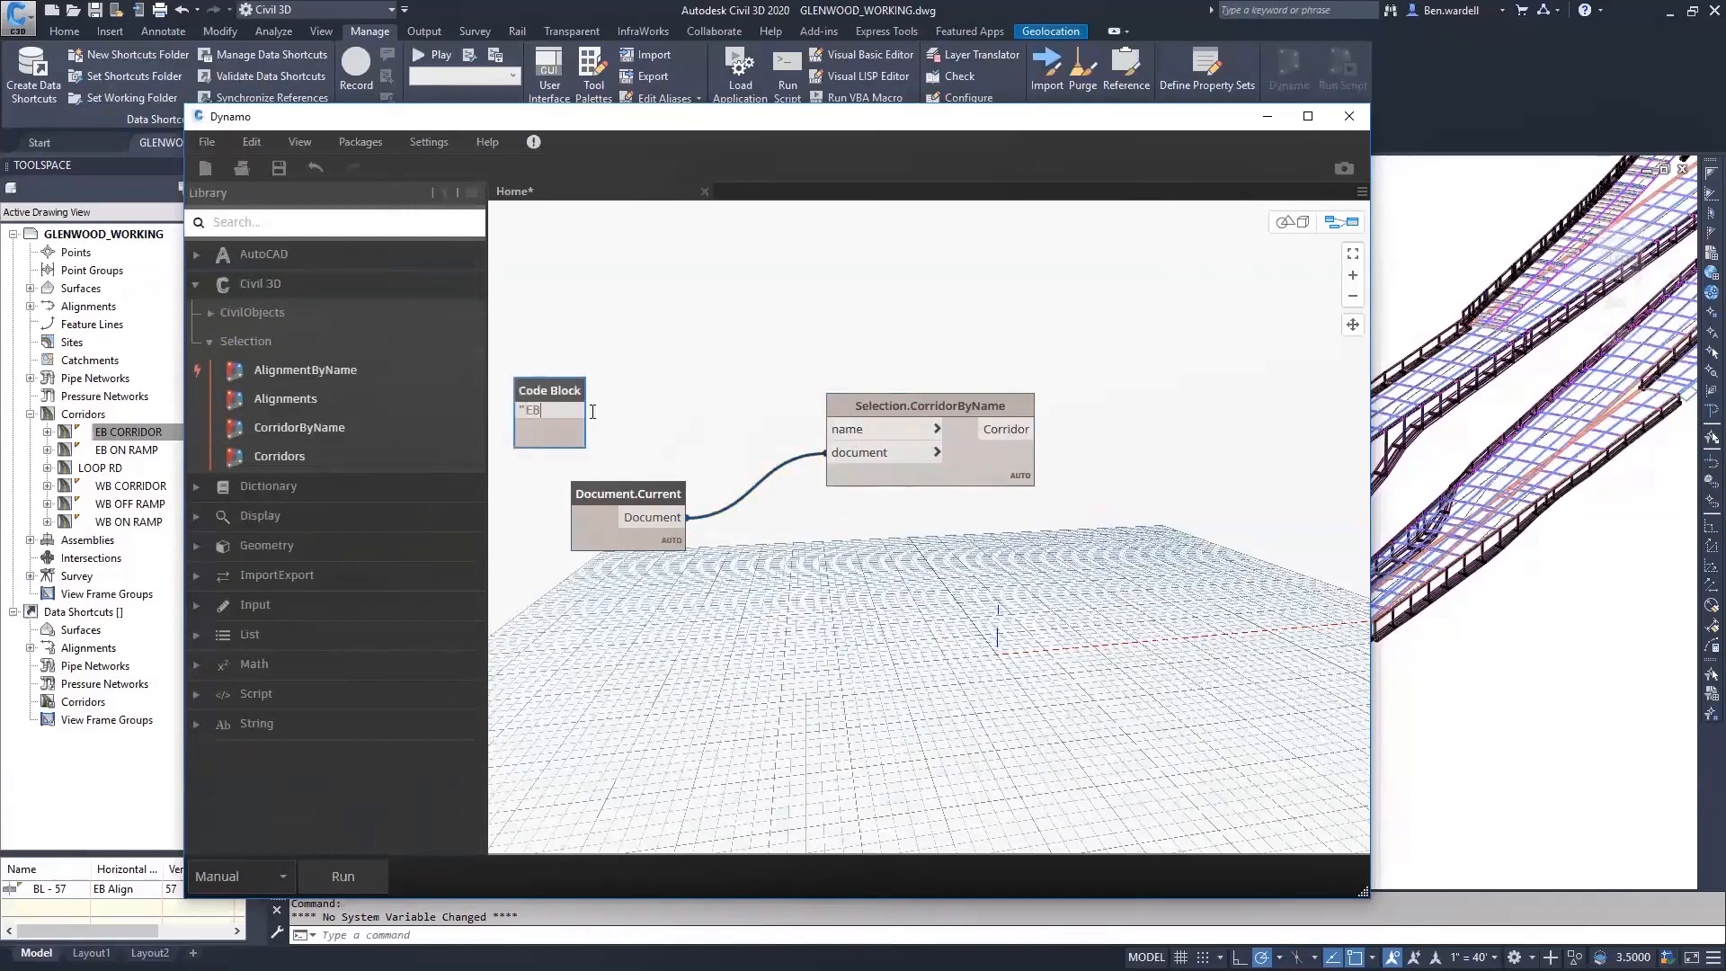
pyautogui.write(' CORRIDOR"')
pyautogui.click(697, 400)
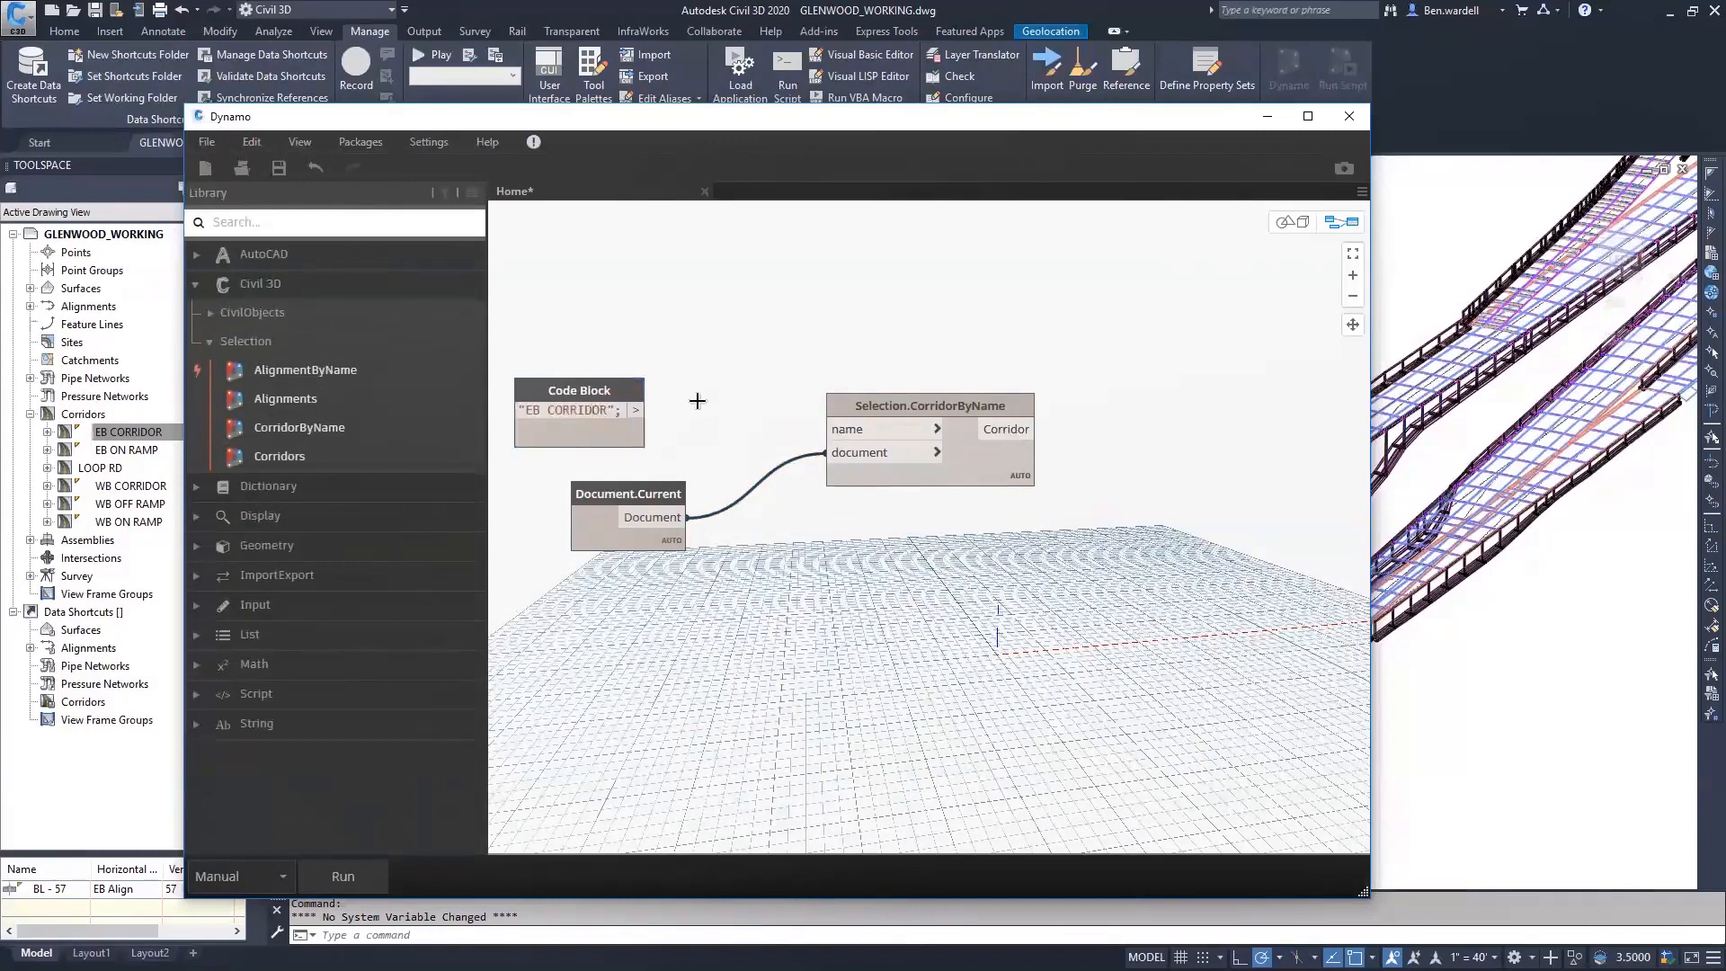
pyautogui.click(827, 430)
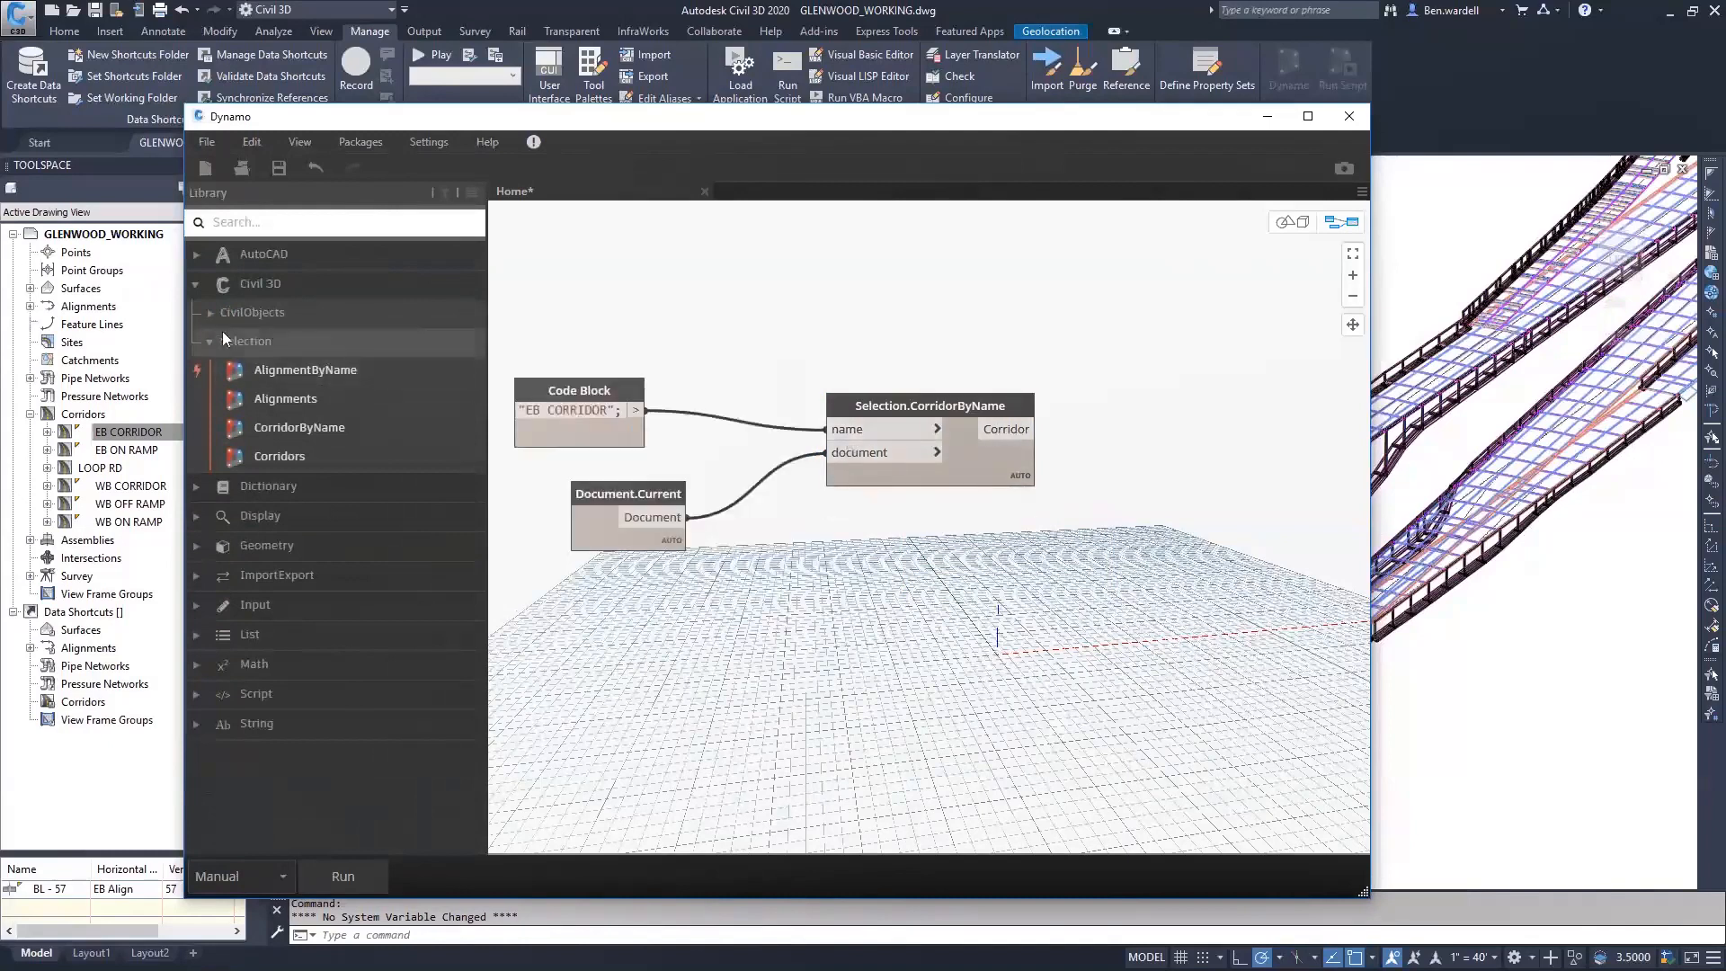
# Add a Corridor.Baselines node after Selection.CorridorByName and connect the Corridor output to its corridor input.
pyautogui.click(200, 339)
pyautogui.click(205, 313)
pyautogui.click(212, 399)
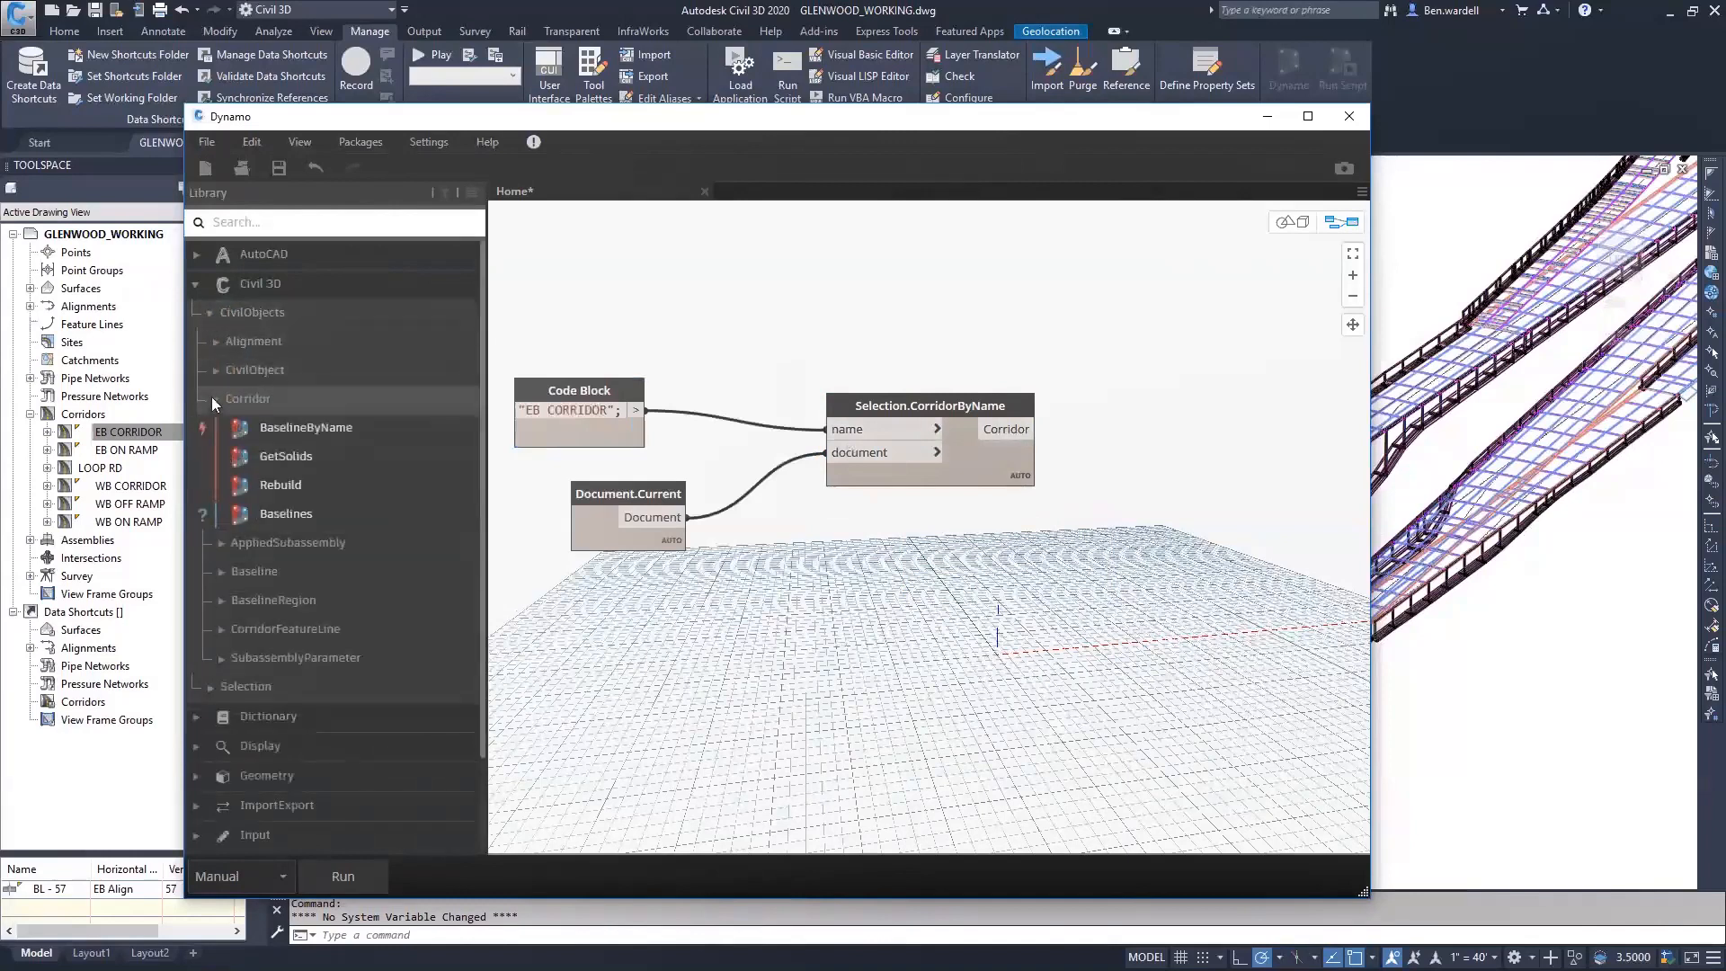
pyautogui.click(286, 512)
pyautogui.scroll(-2, 793, 553)
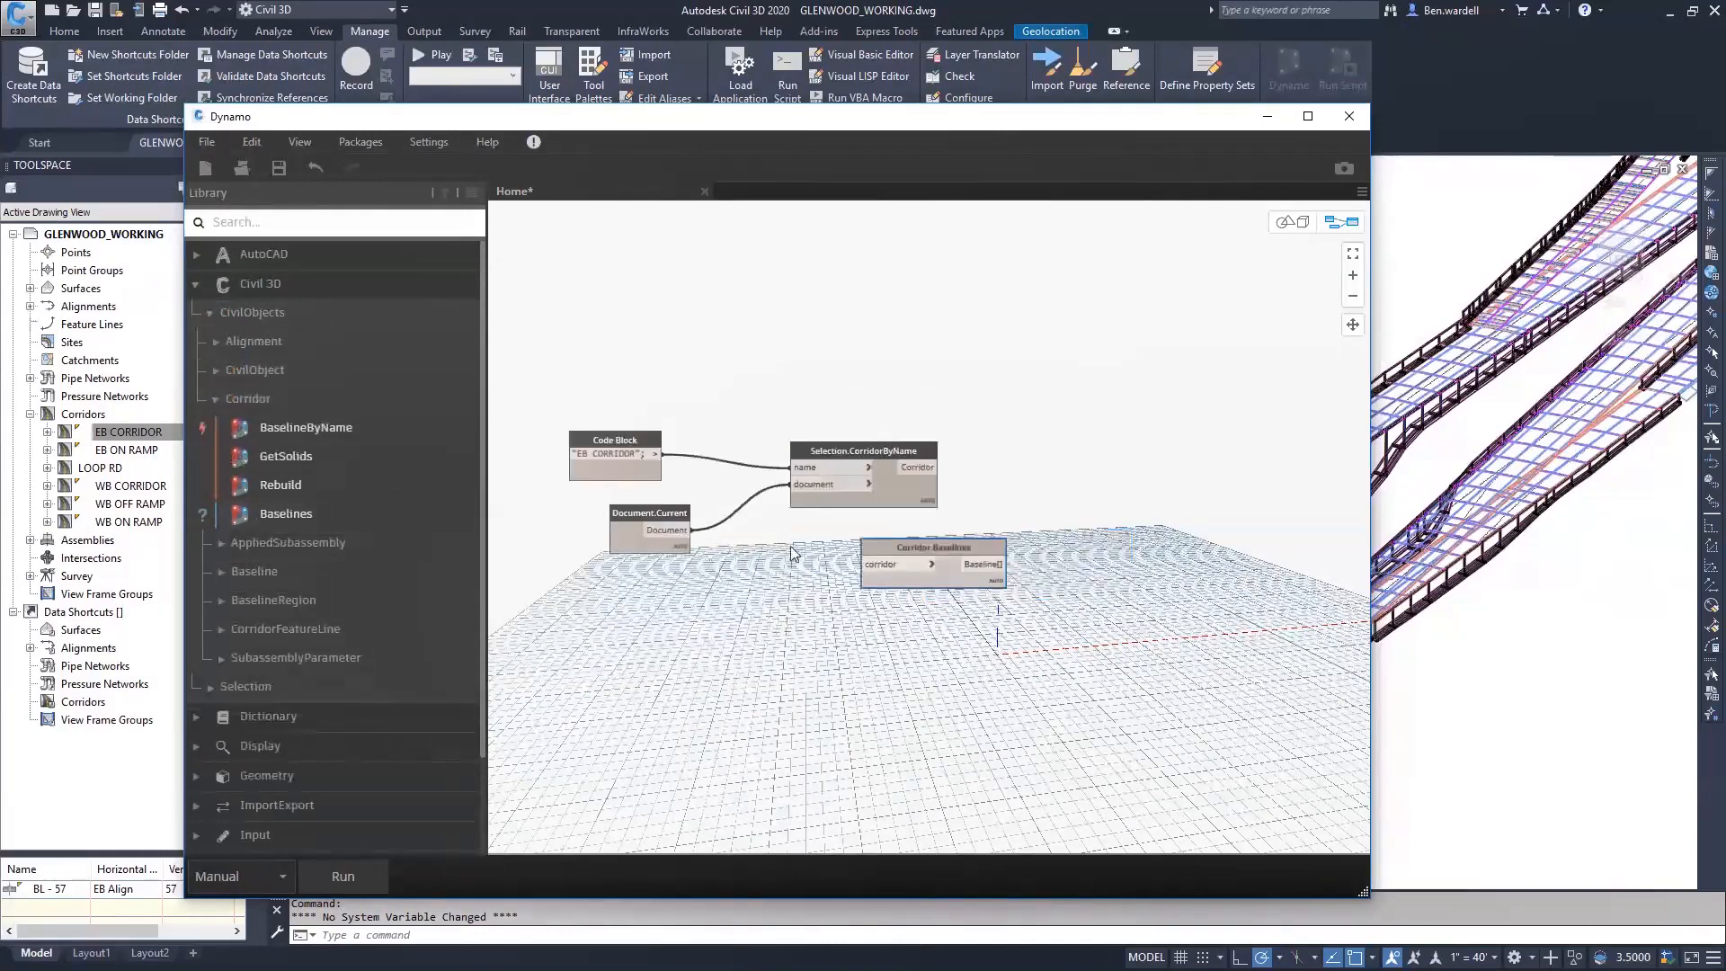
pyautogui.moveTo(793, 553); pyautogui.dragTo(714, 558, button='middle')
pyautogui.moveTo(847, 557); pyautogui.dragTo(995, 460)
pyautogui.click(854, 472)
pyautogui.click(944, 477)
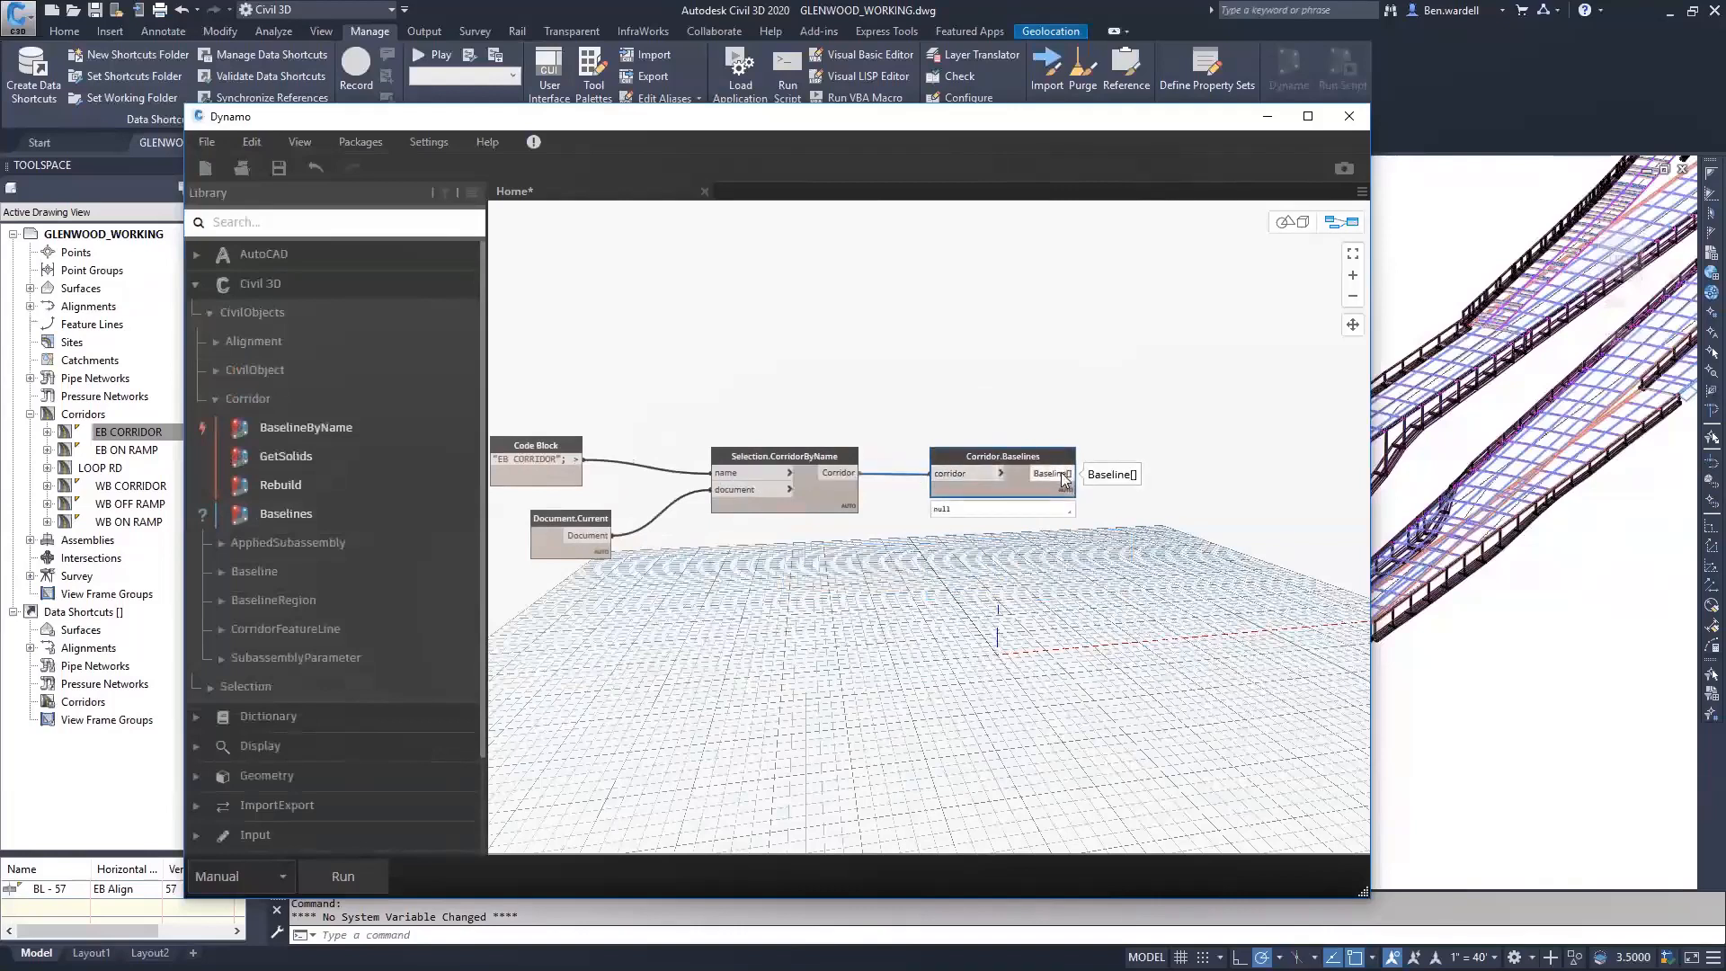
# Find and add a List.FirstItem node, and connect the Corridor.Baselines output to its list input.
pyautogui.click(324, 222)
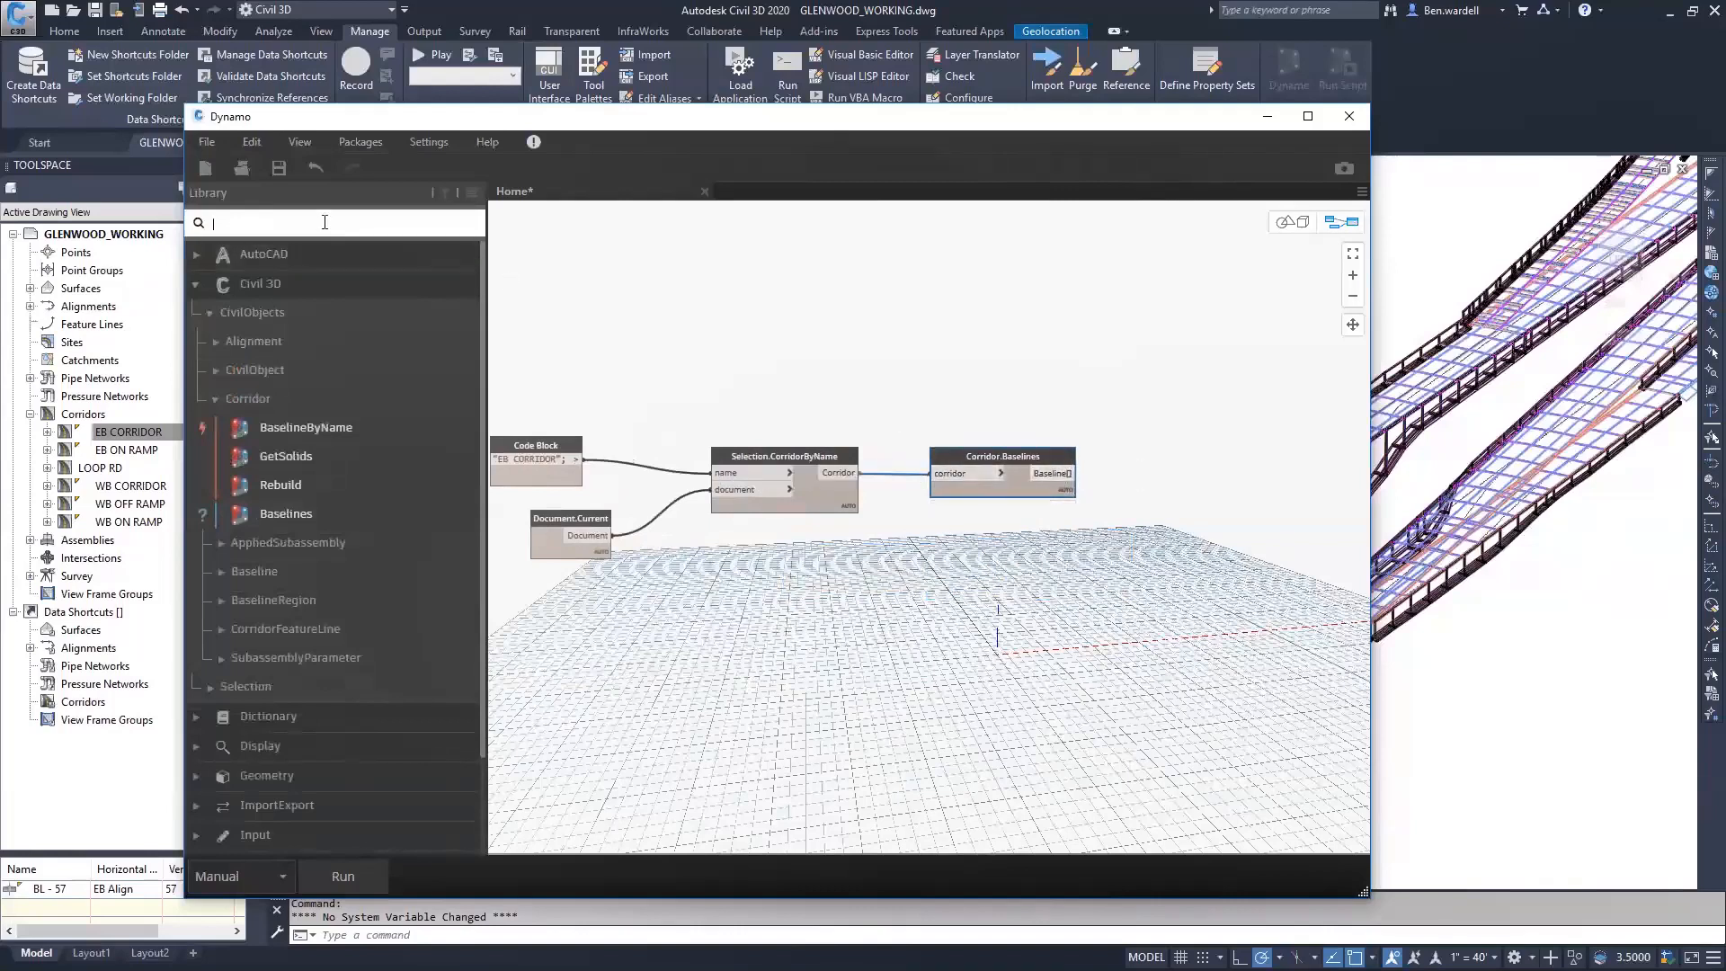
pyautogui.write('List.first')
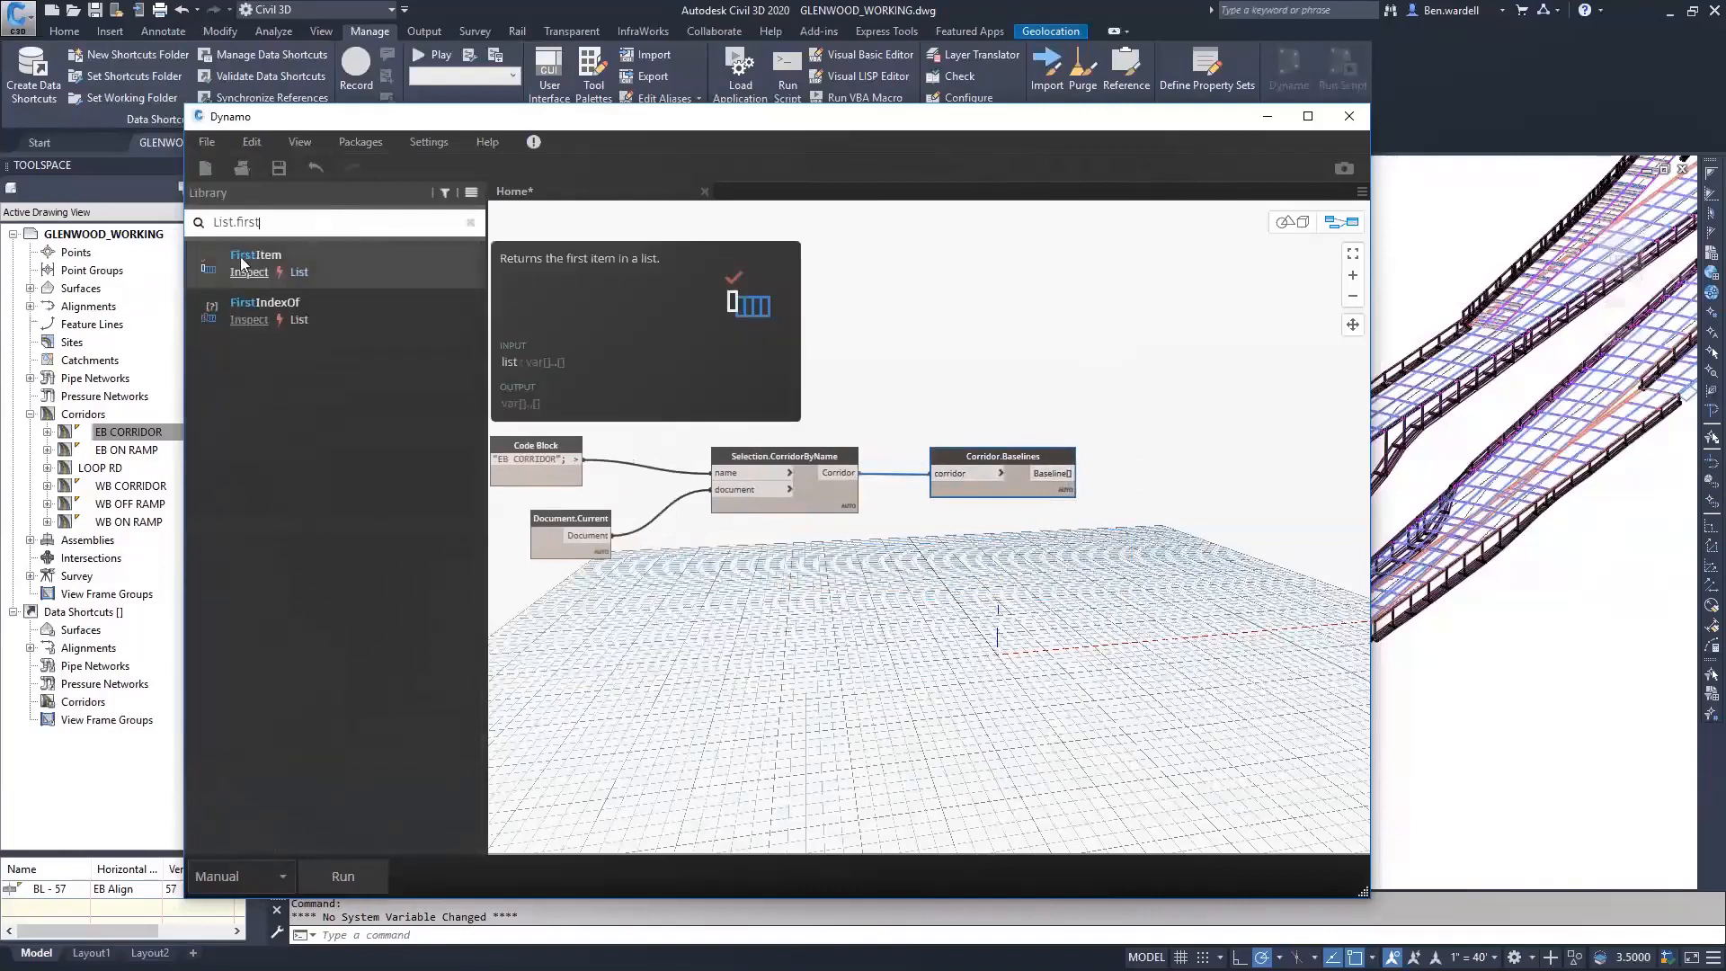
pyautogui.click(256, 262)
pyautogui.moveTo(1033, 583); pyautogui.dragTo(1210, 466)
pyautogui.moveTo(1063, 474); pyautogui.dragTo(1152, 478)
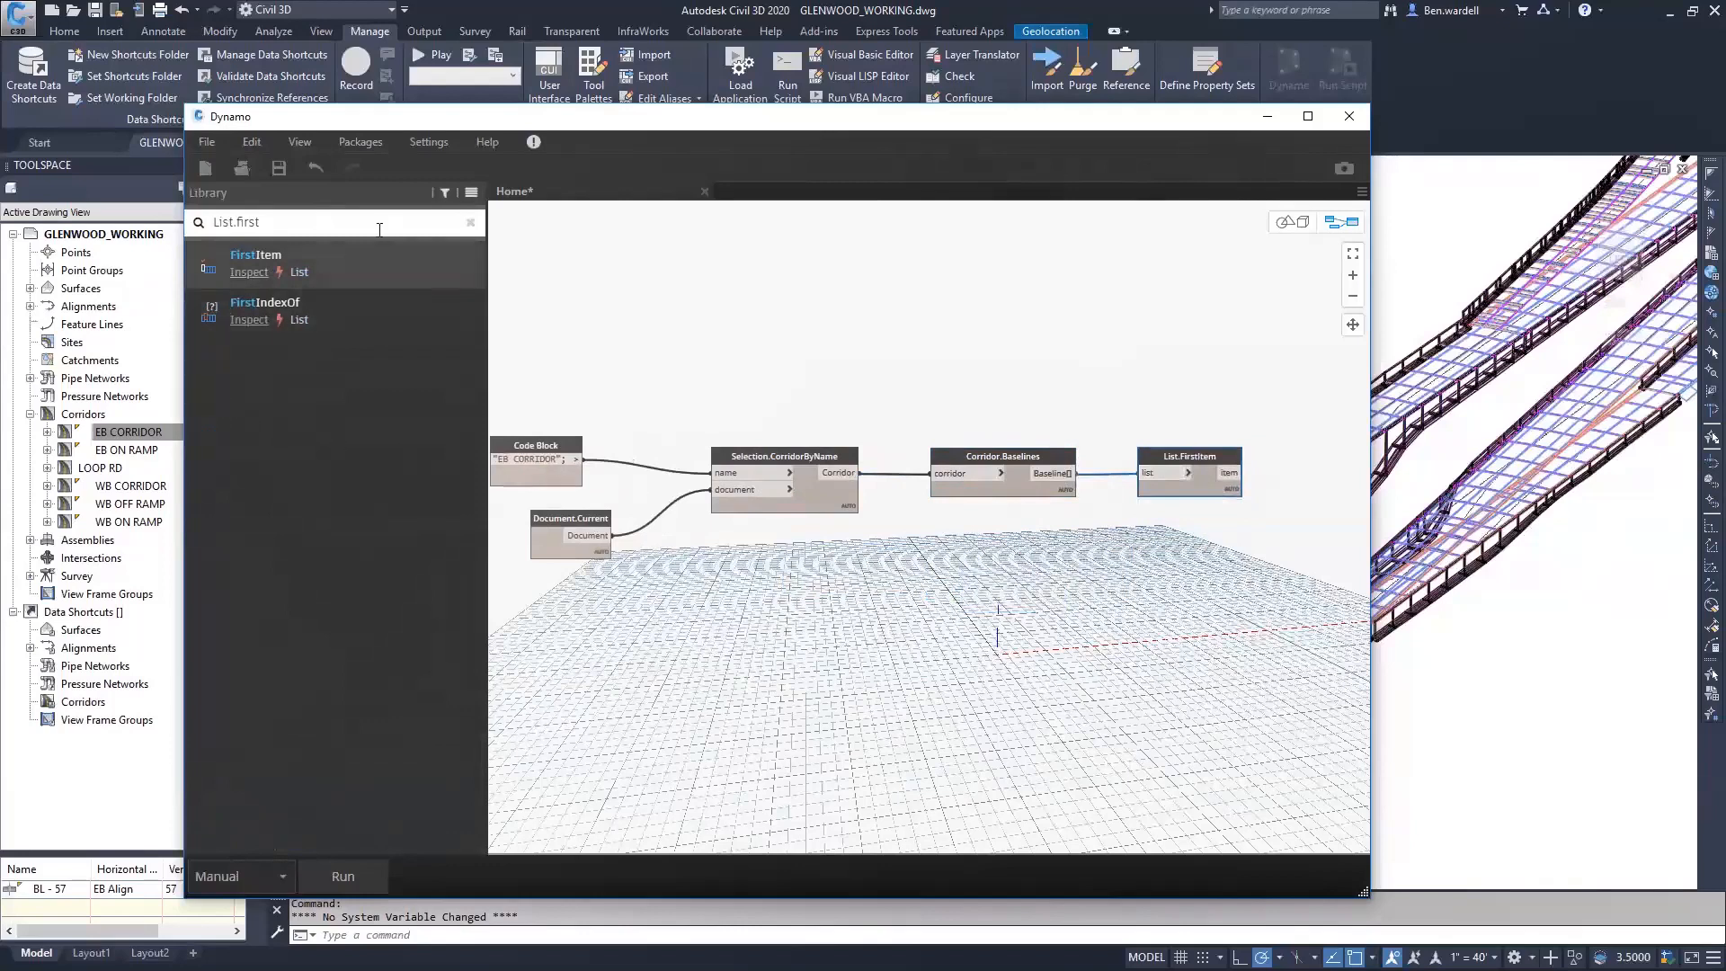
# Add a Baseline.CorridorFeatureLinesByCode node after List.FirstItem and connect the item output to its baseline input.
pyautogui.click(470, 222)
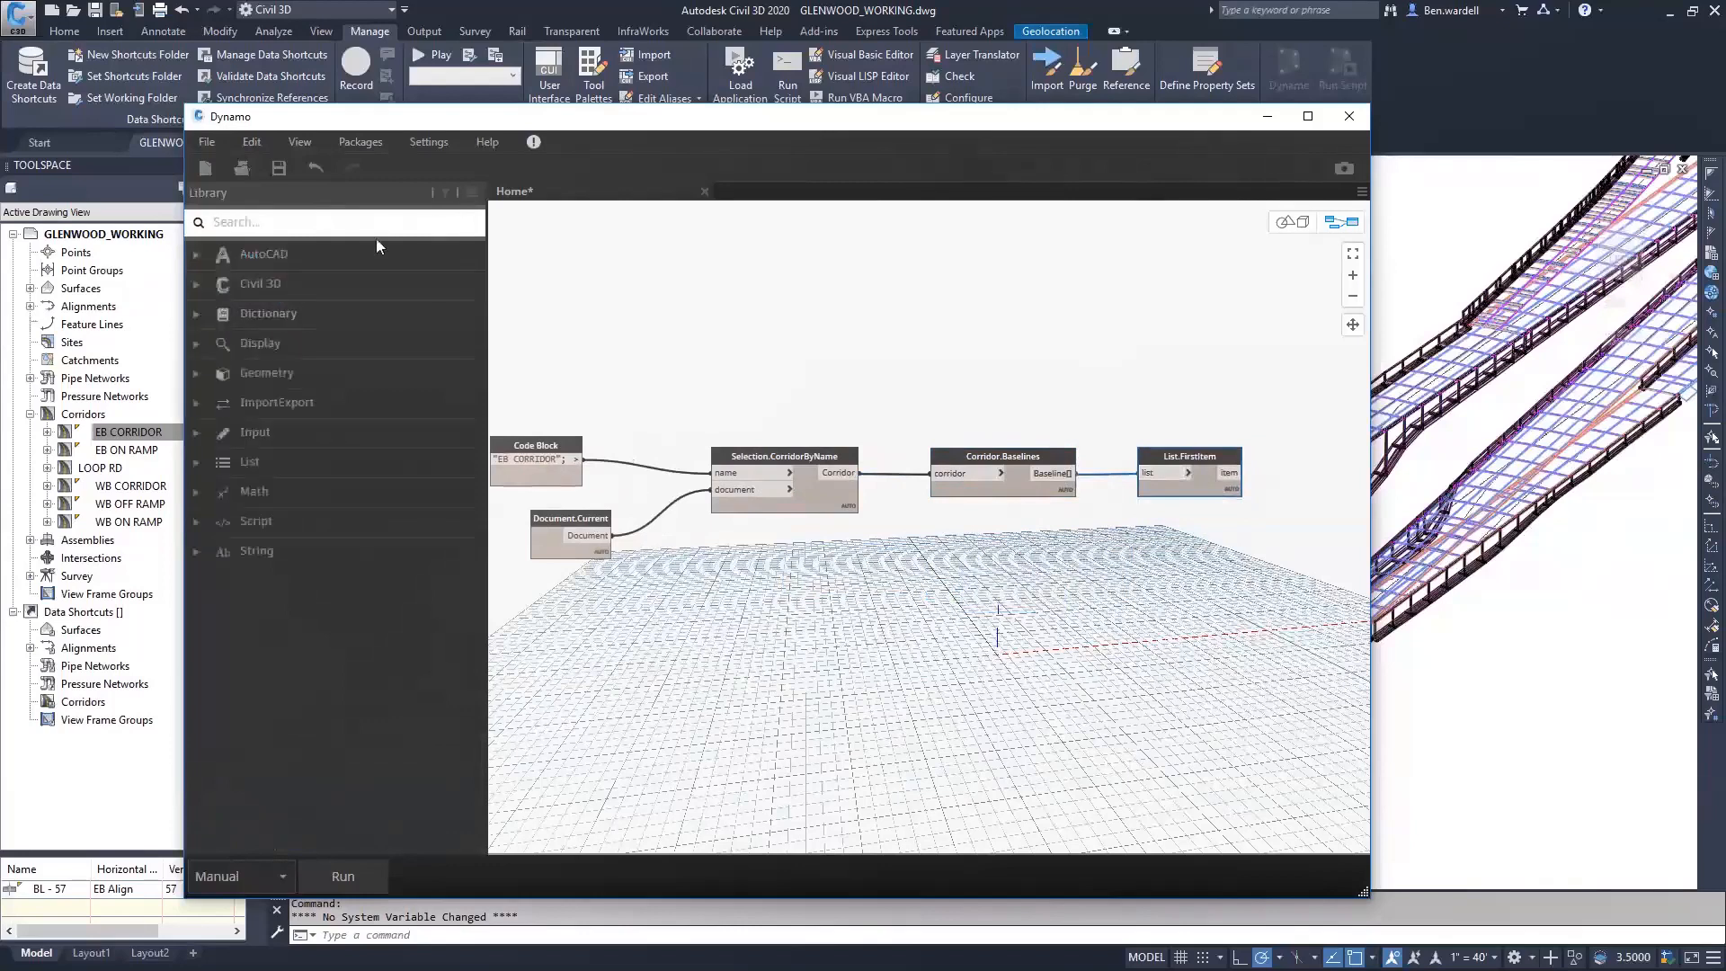
pyautogui.click(195, 284)
pyautogui.click(204, 312)
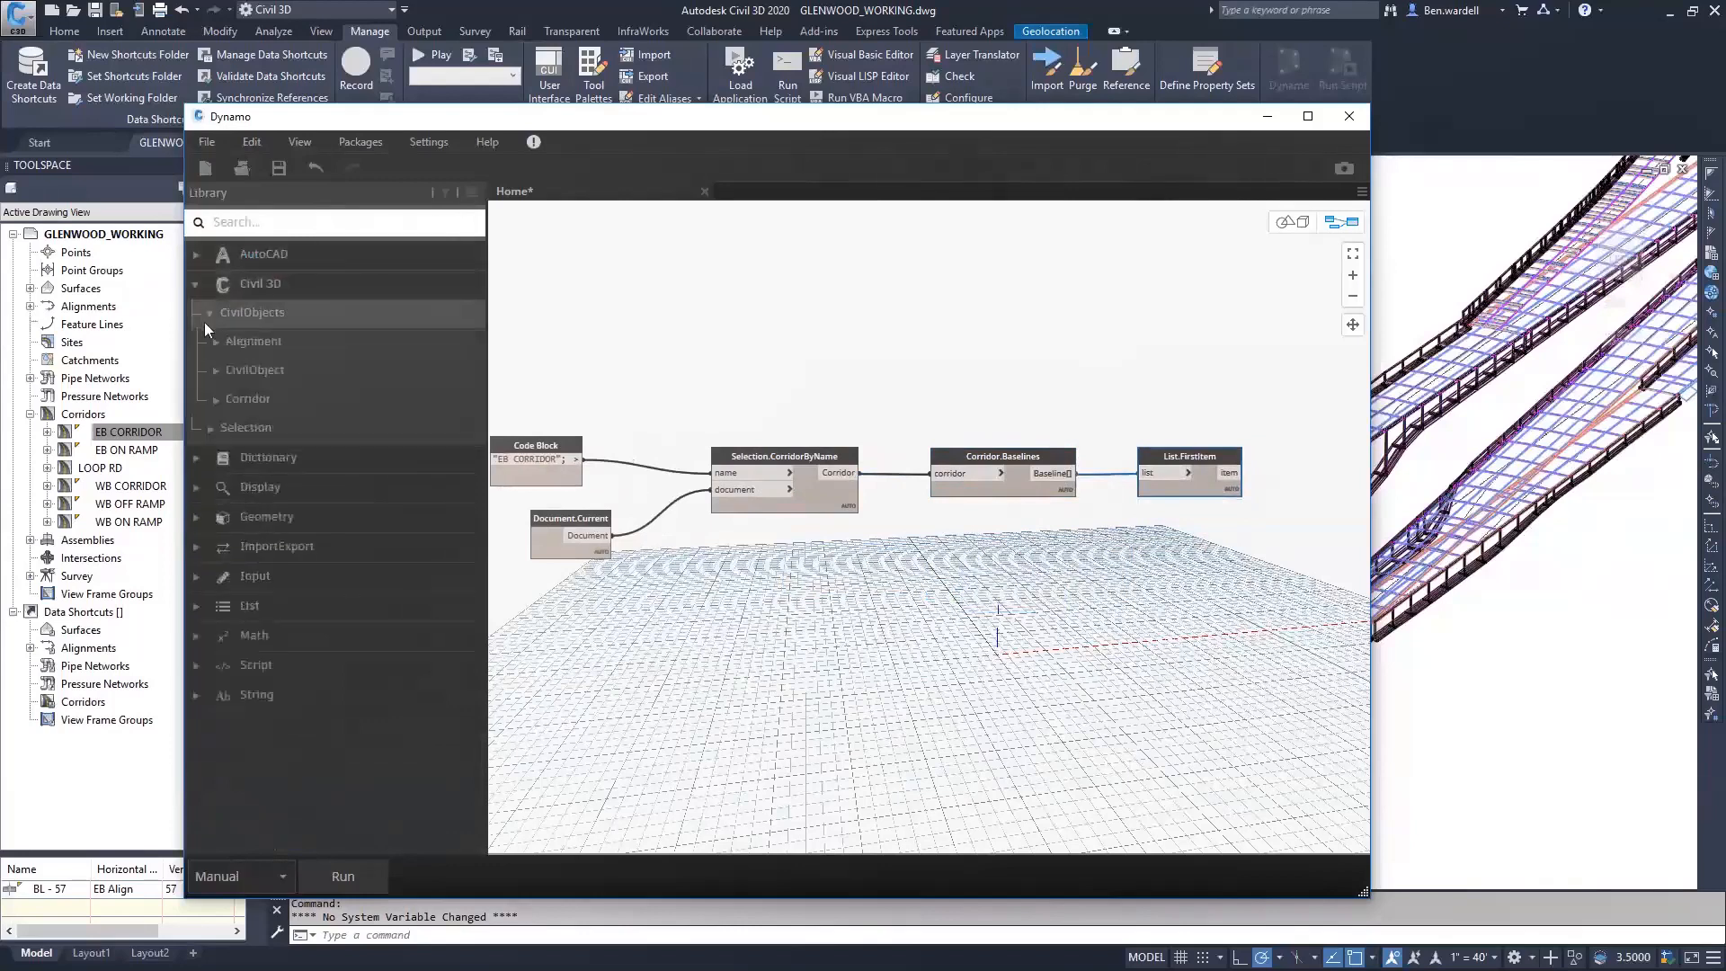
pyautogui.click(215, 400)
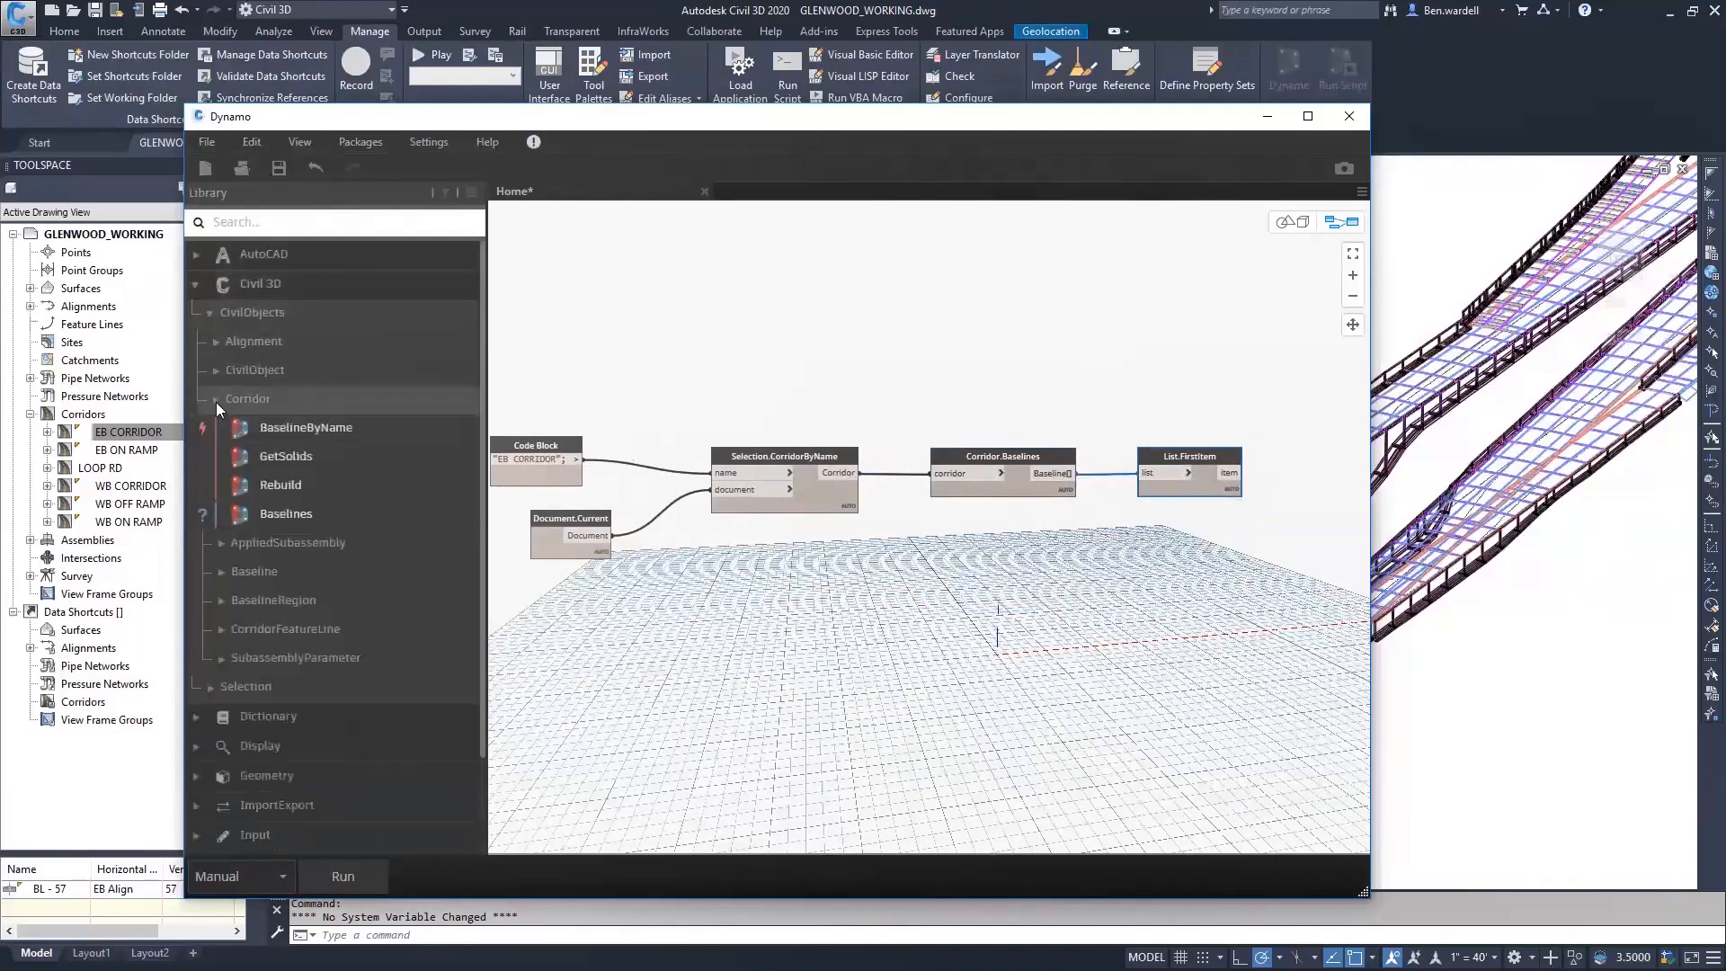
pyautogui.click(260, 572)
pyautogui.moveTo(374, 628)
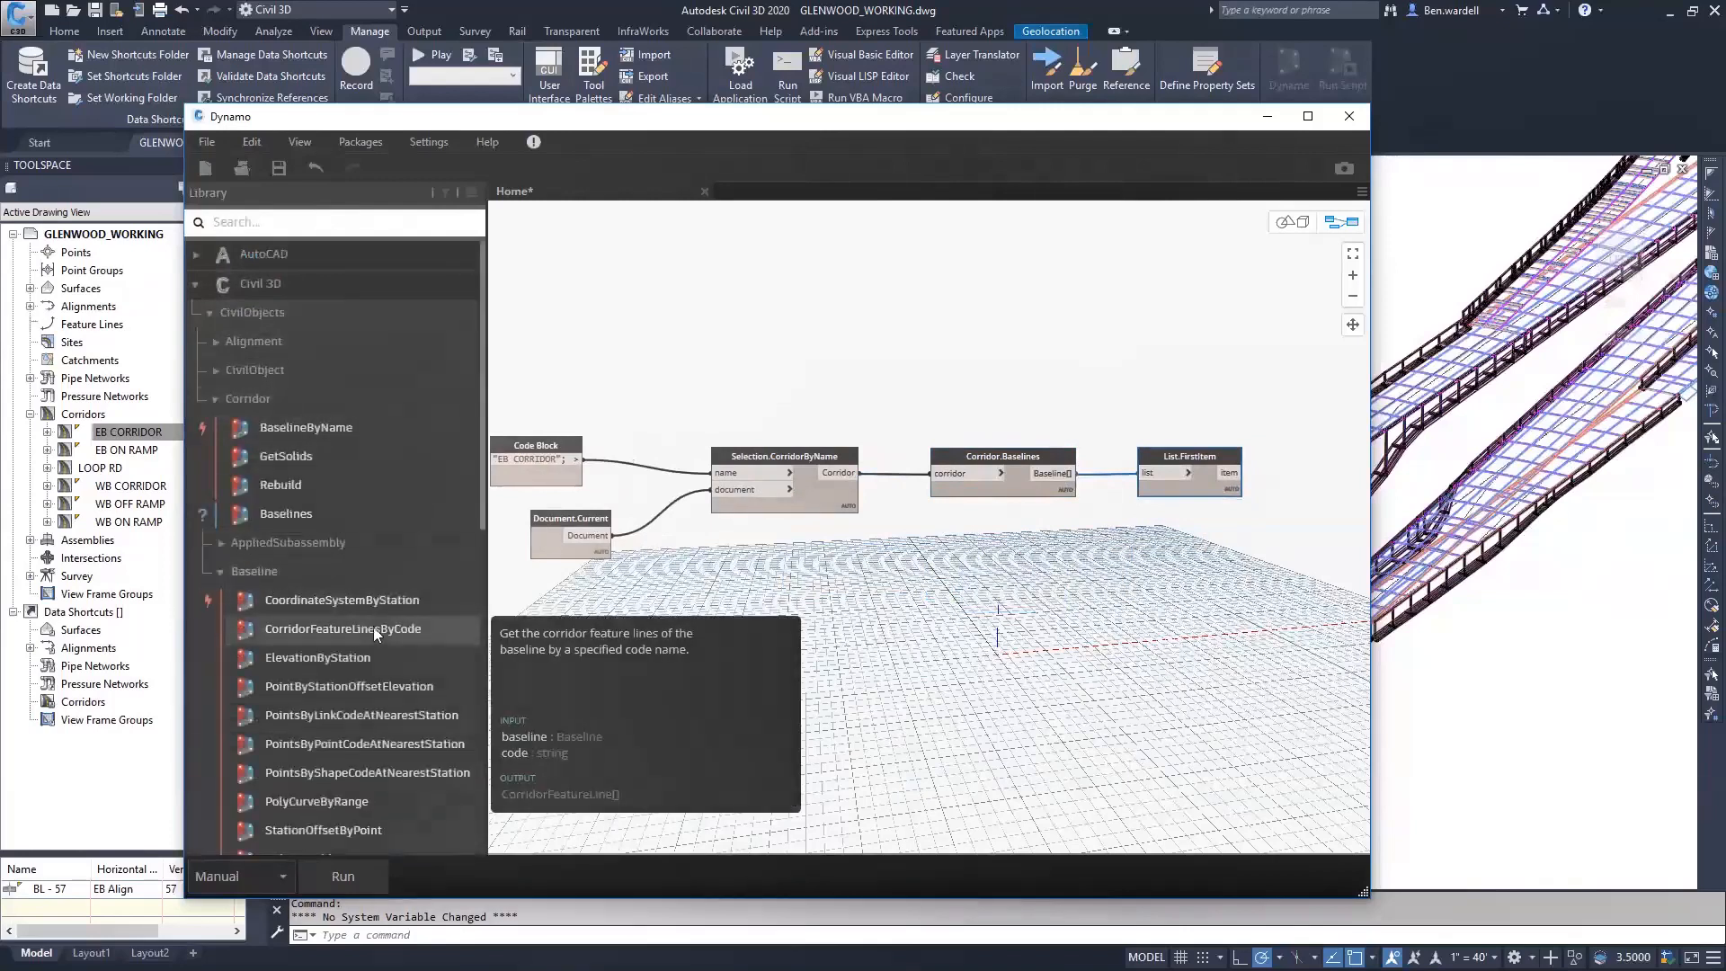
pyautogui.click(376, 629)
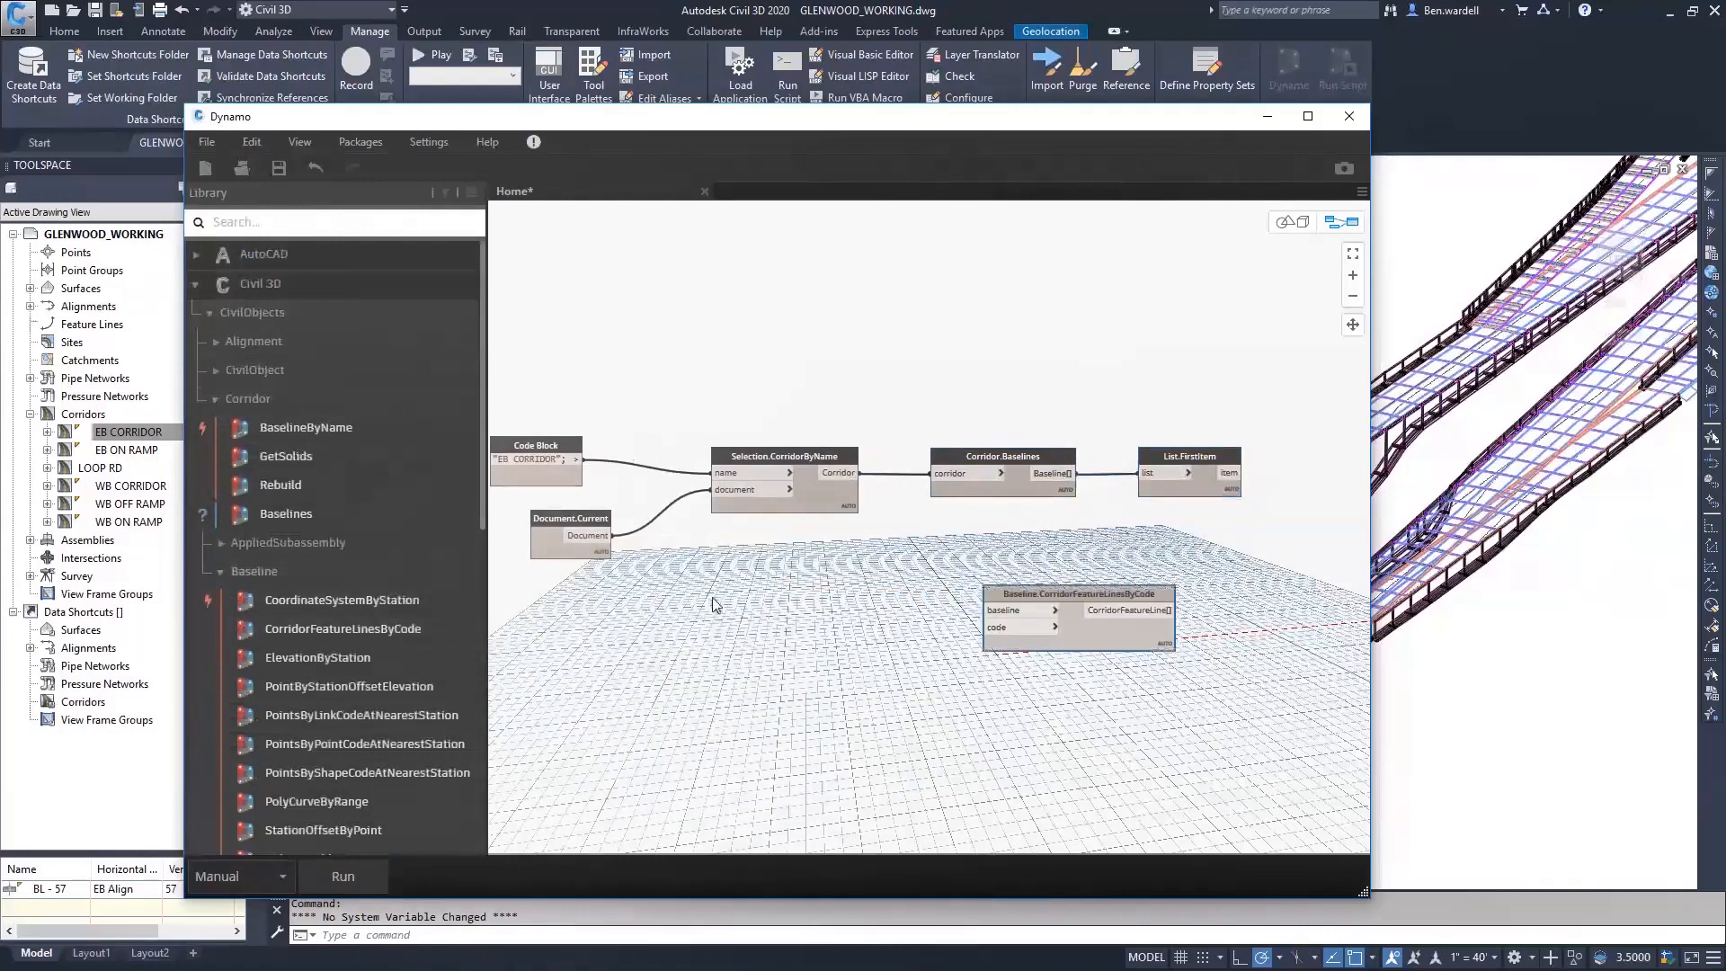
pyautogui.moveTo(990, 561); pyautogui.dragTo(763, 572, button='middle')
pyautogui.moveTo(794, 600); pyautogui.dragTo(1119, 398)
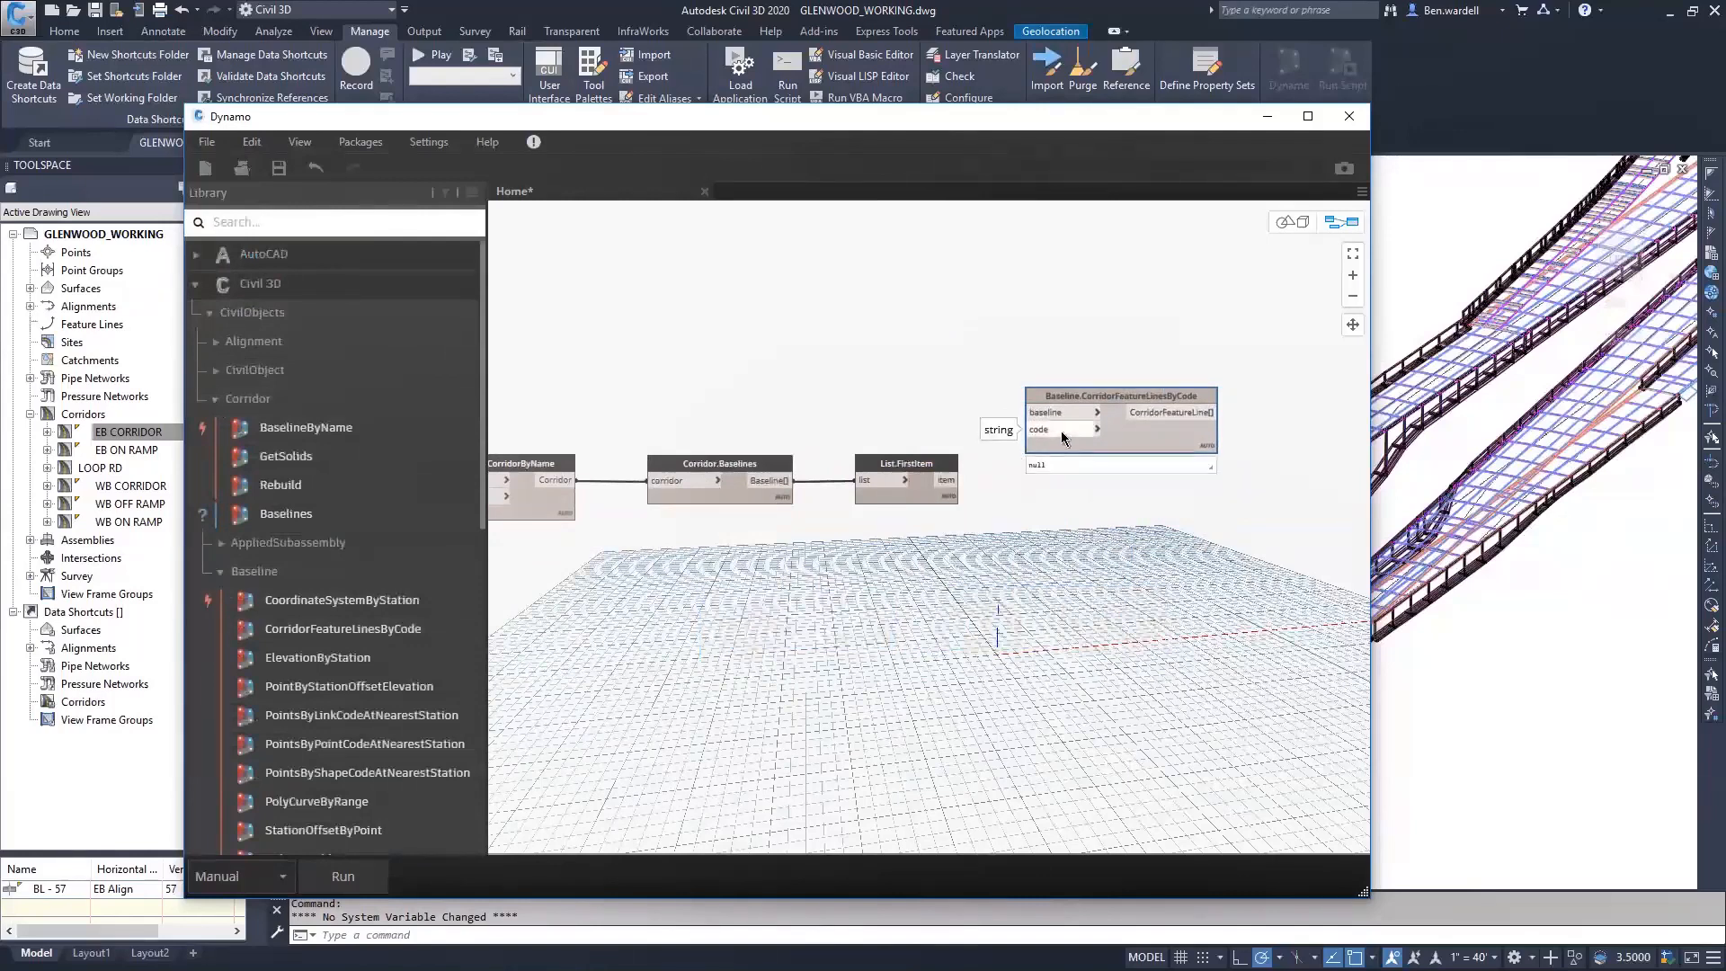
pyautogui.click(1028, 412)
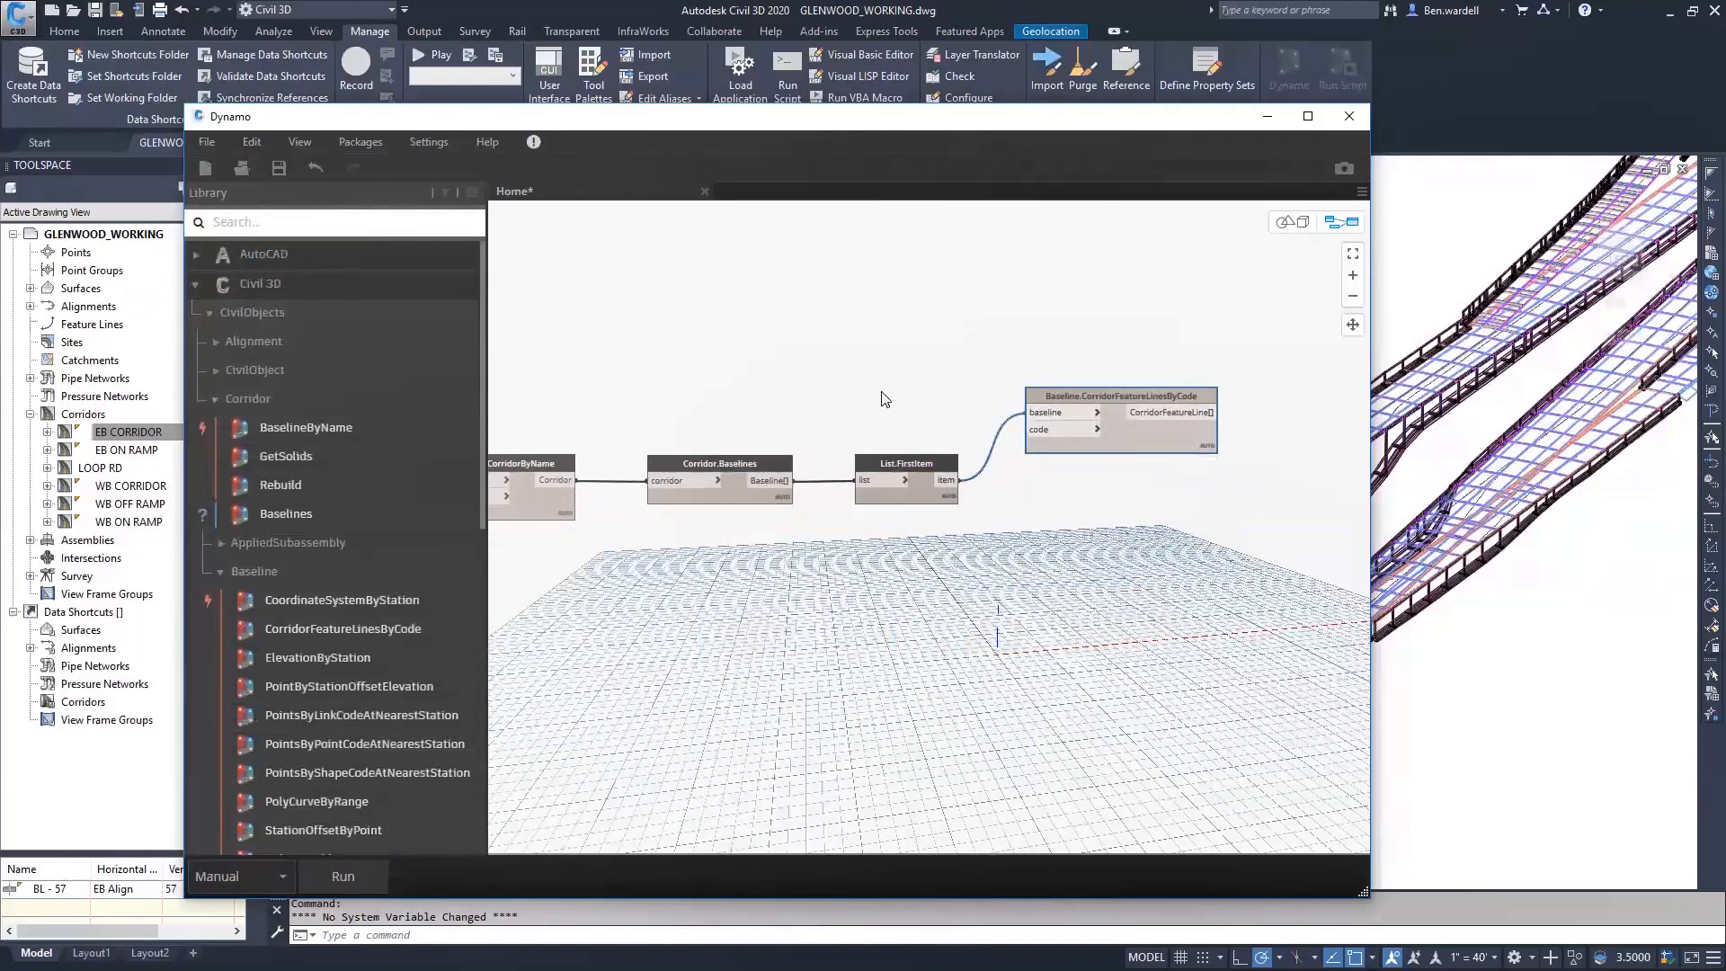
# Create a code block containing "LIGHT_POLE" and connect it to the code input of Baseline.CorridorFeatureLinesByCode.
pyautogui.doubleClick(845, 406)
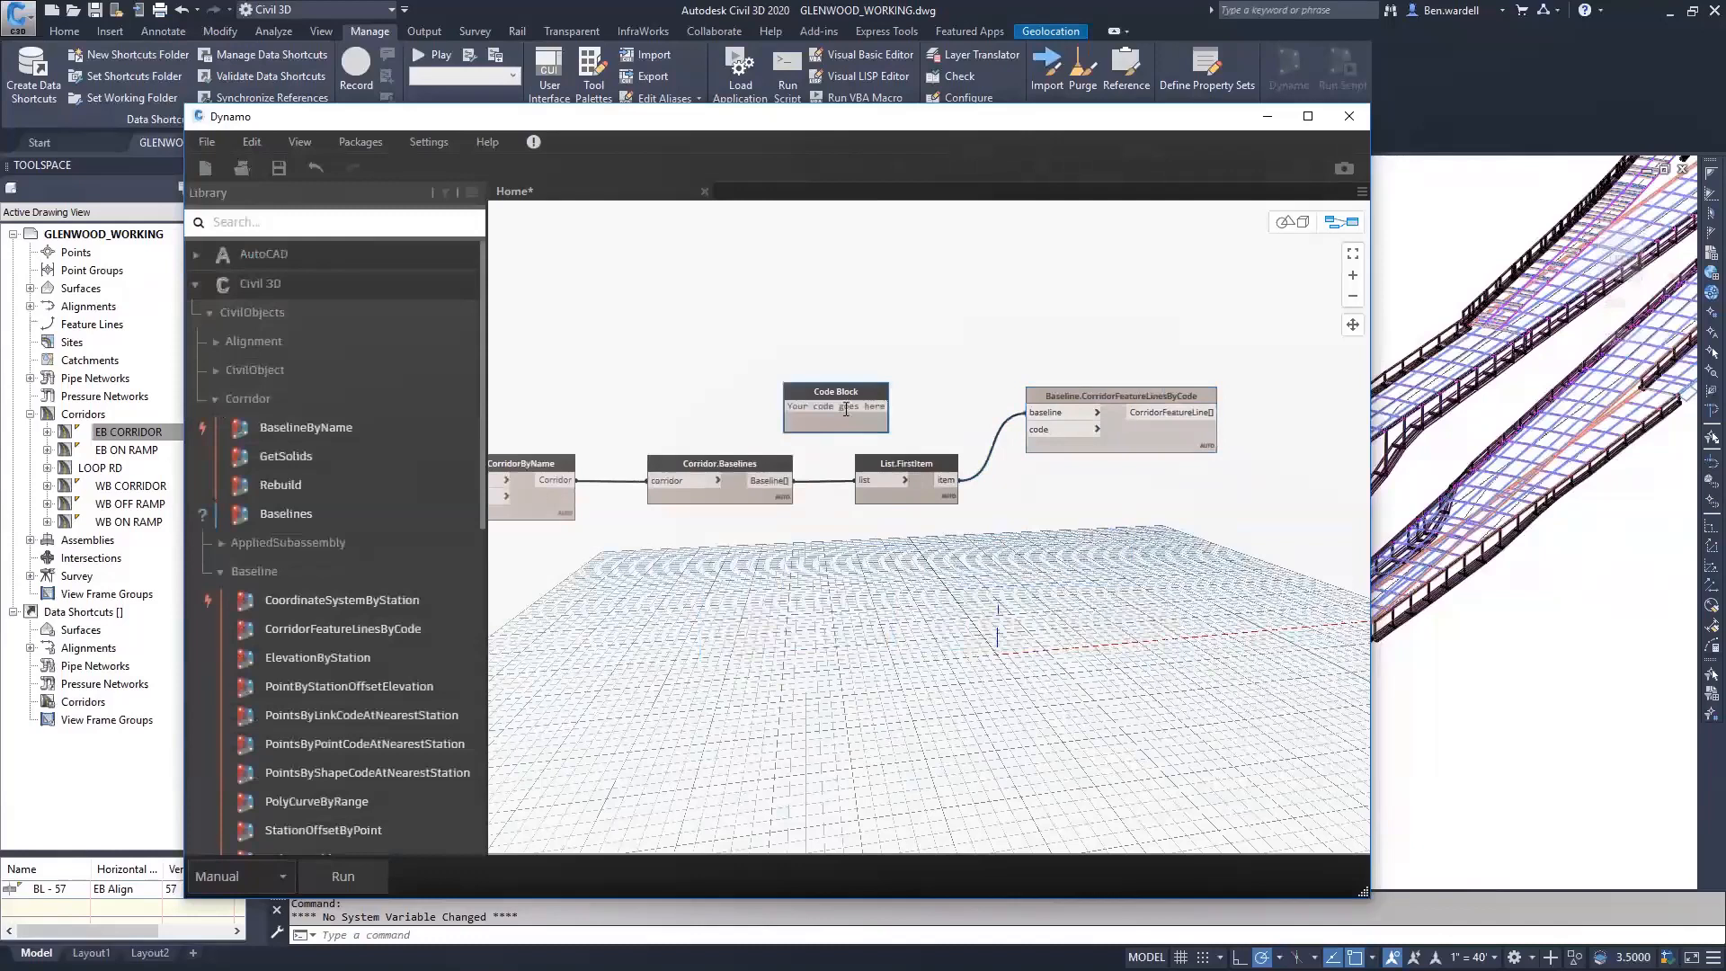
pyautogui.write('"LIGHT_POLE";')
pyautogui.click(914, 370)
pyautogui.click(869, 410)
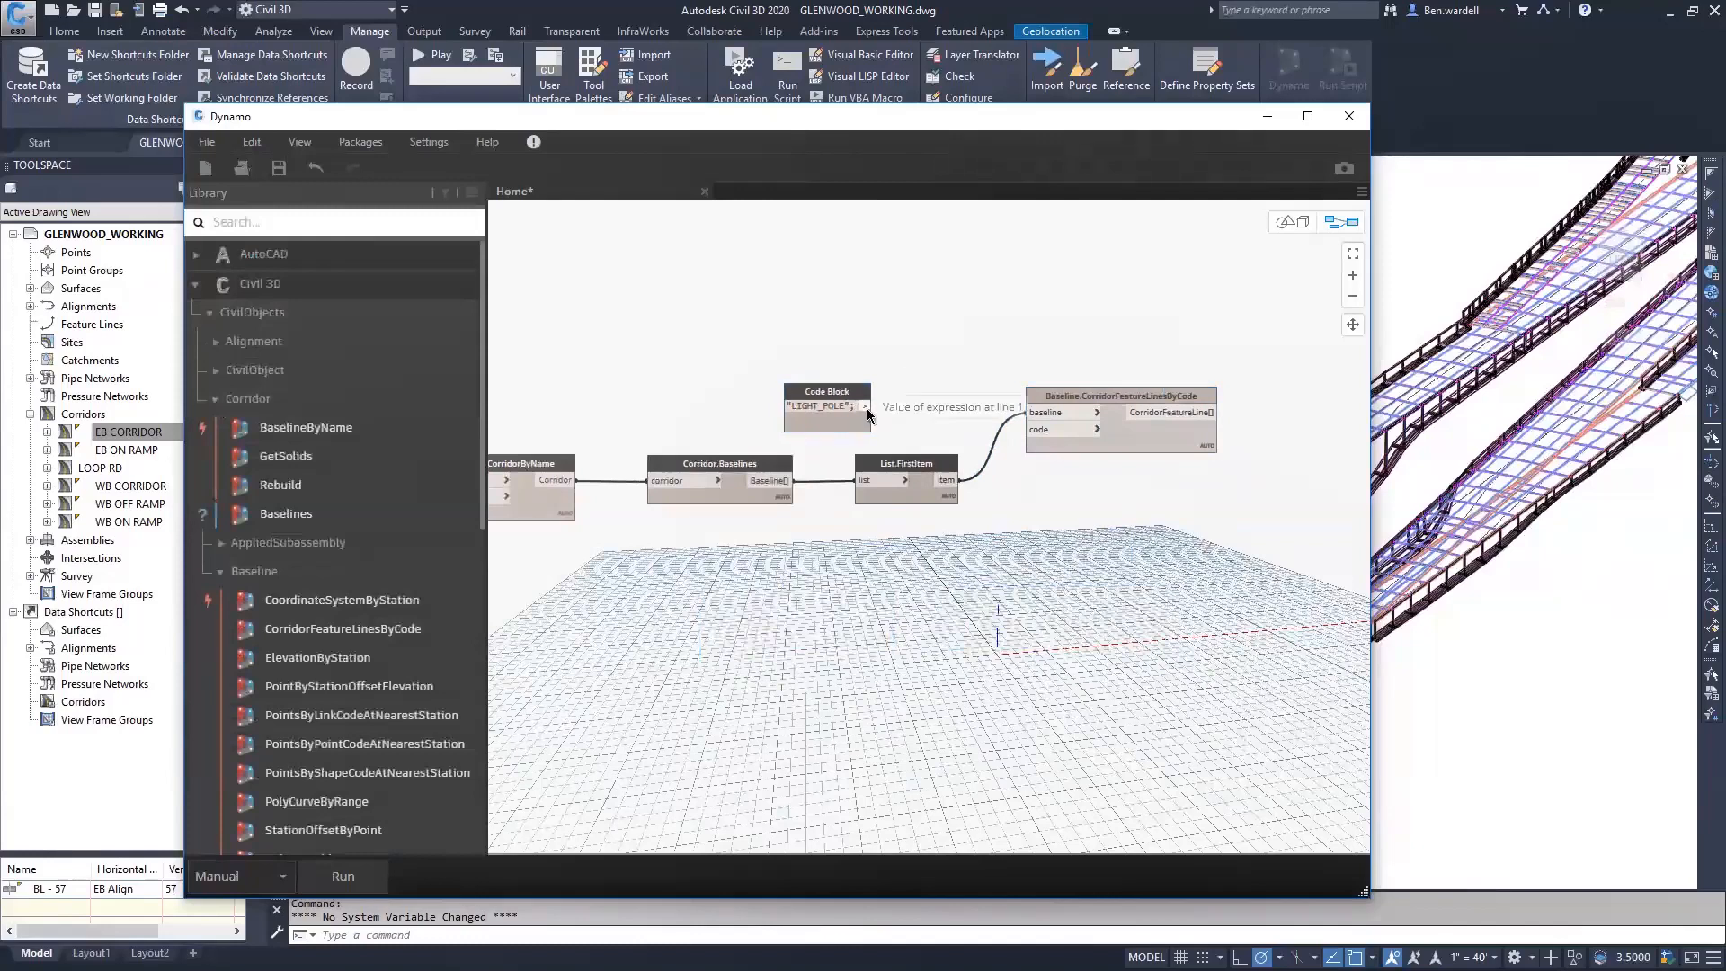
pyautogui.click(1041, 431)
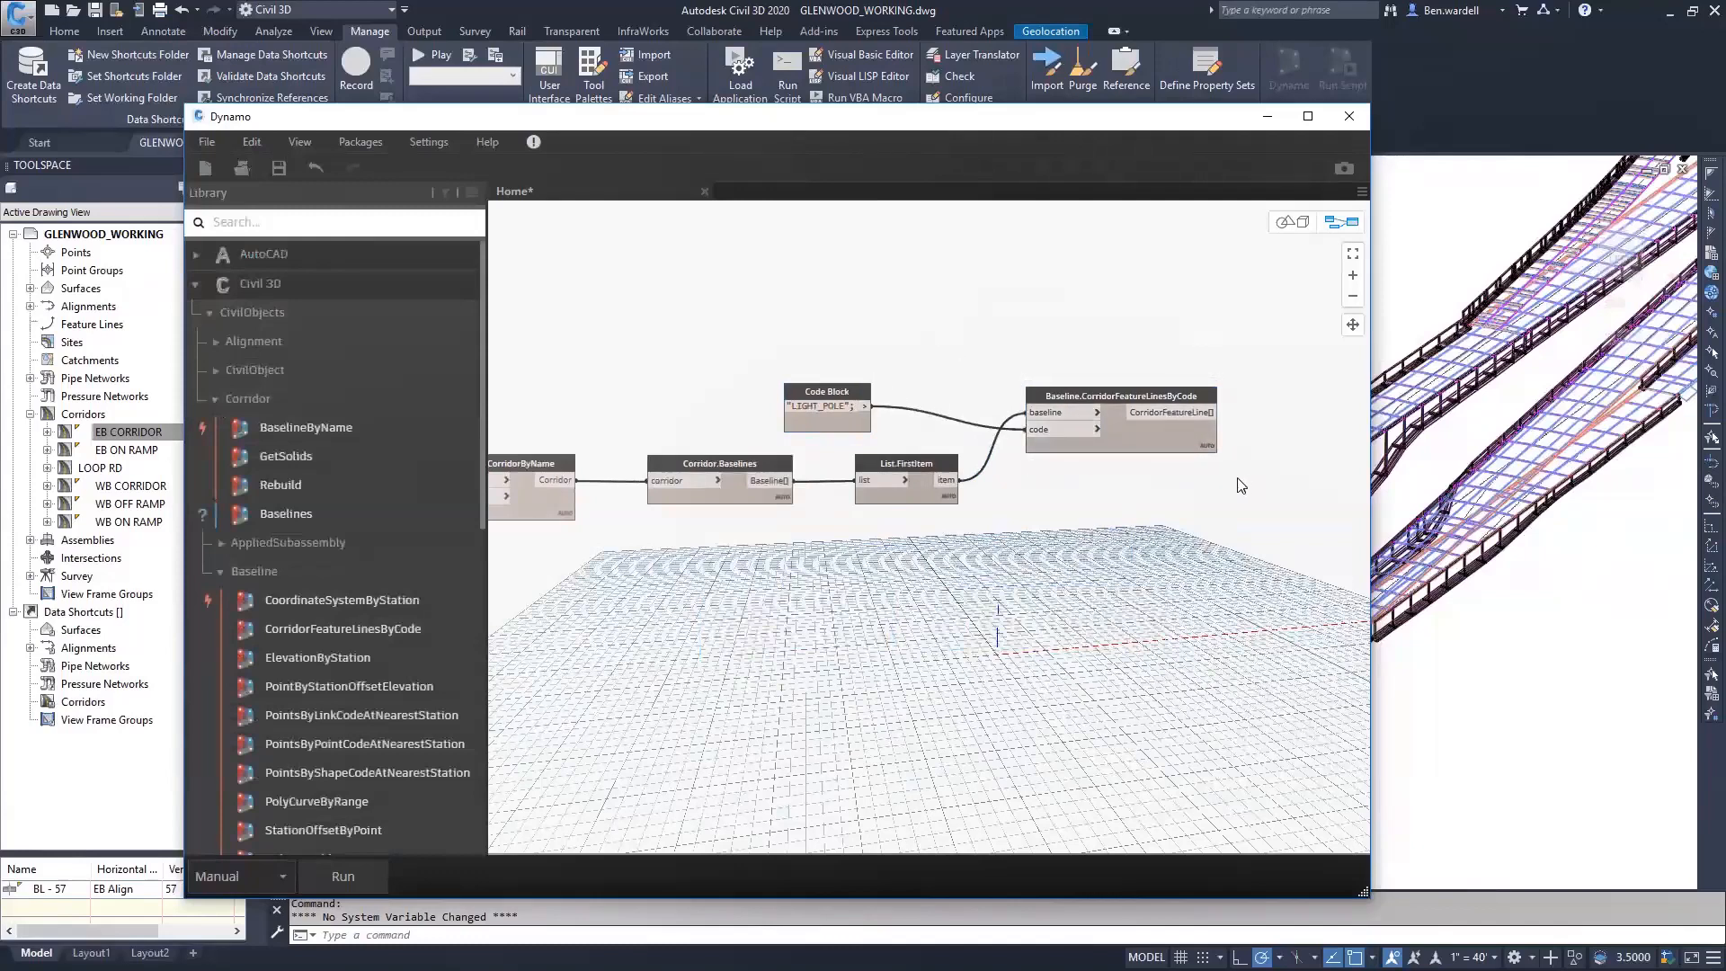
# Add the CorridorFeatureLine.StartStation and CorridorFeatureLine.EndStation nodes to the graph.
pyautogui.moveTo(1241, 486); pyautogui.dragTo(935, 468, button='middle')
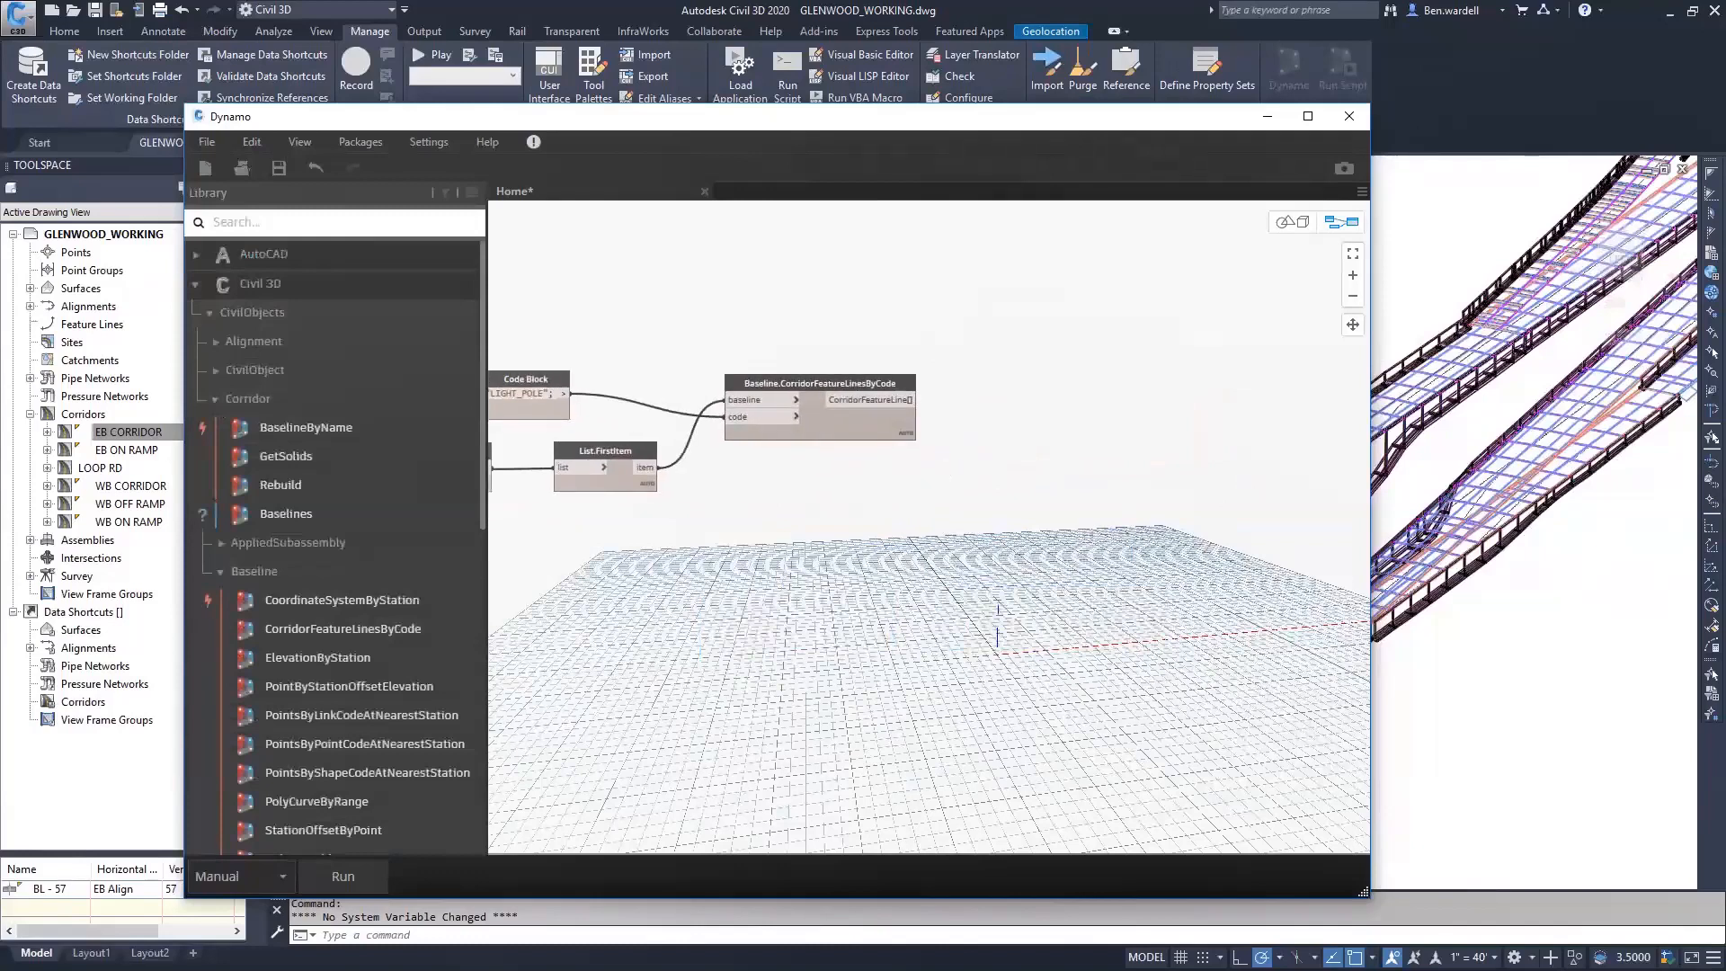
pyautogui.click(223, 573)
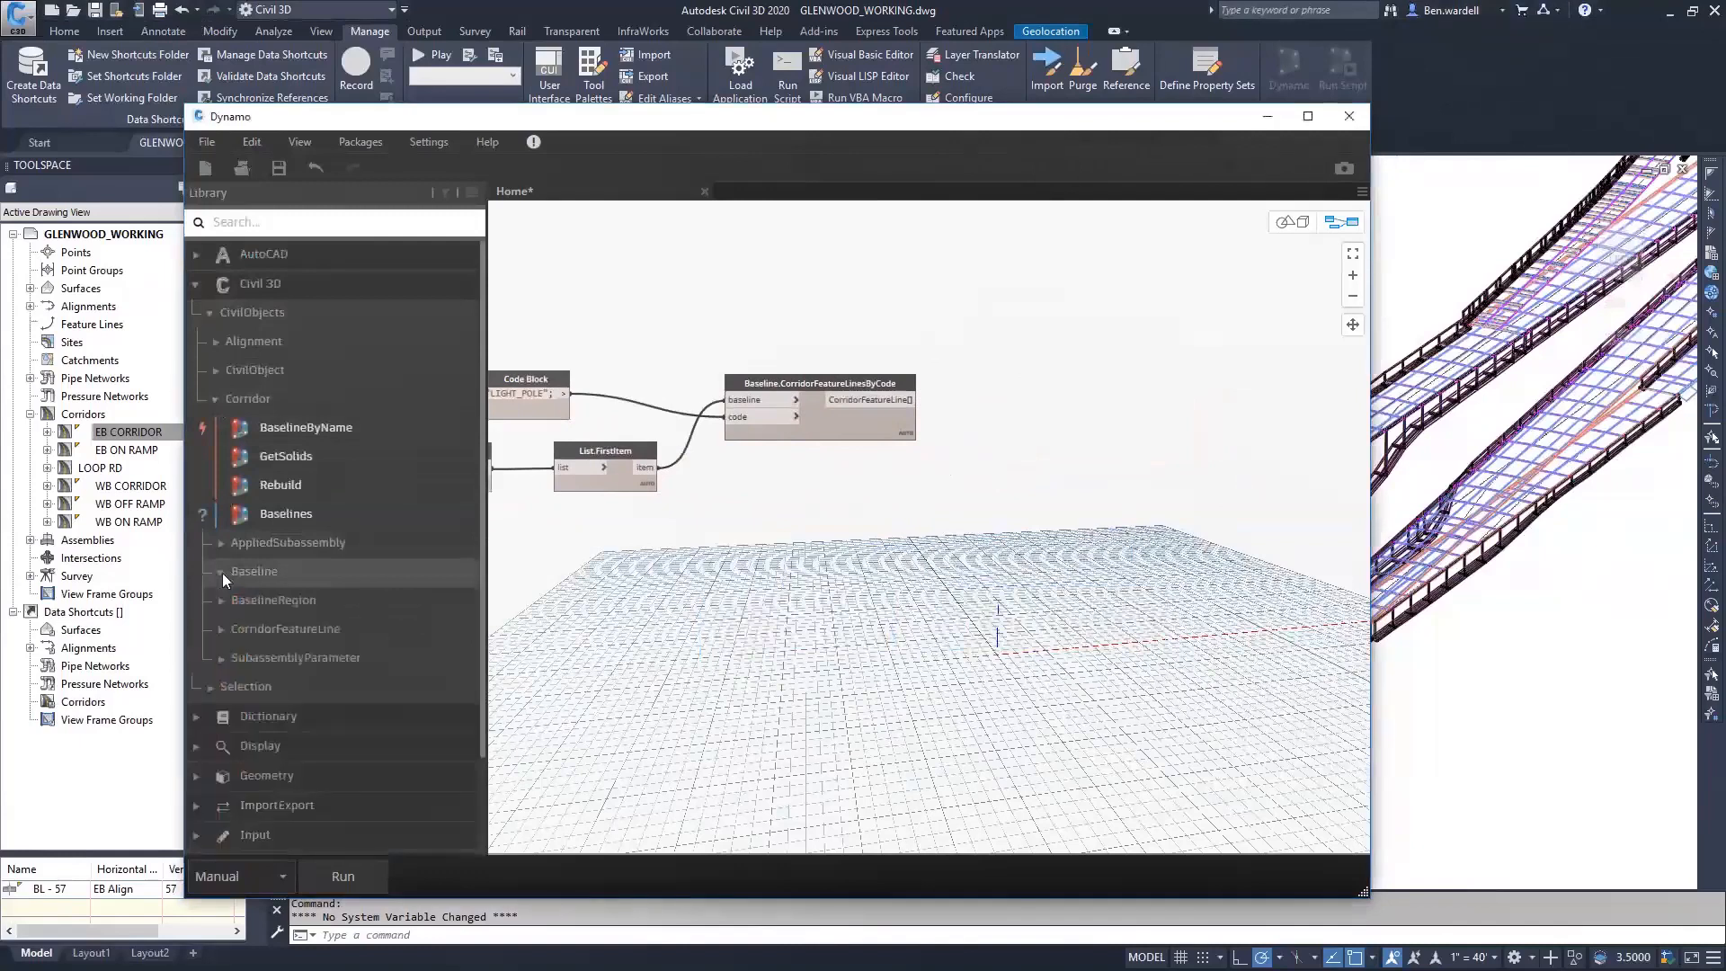
pyautogui.click(275, 631)
pyautogui.scroll(-3, 277, 630)
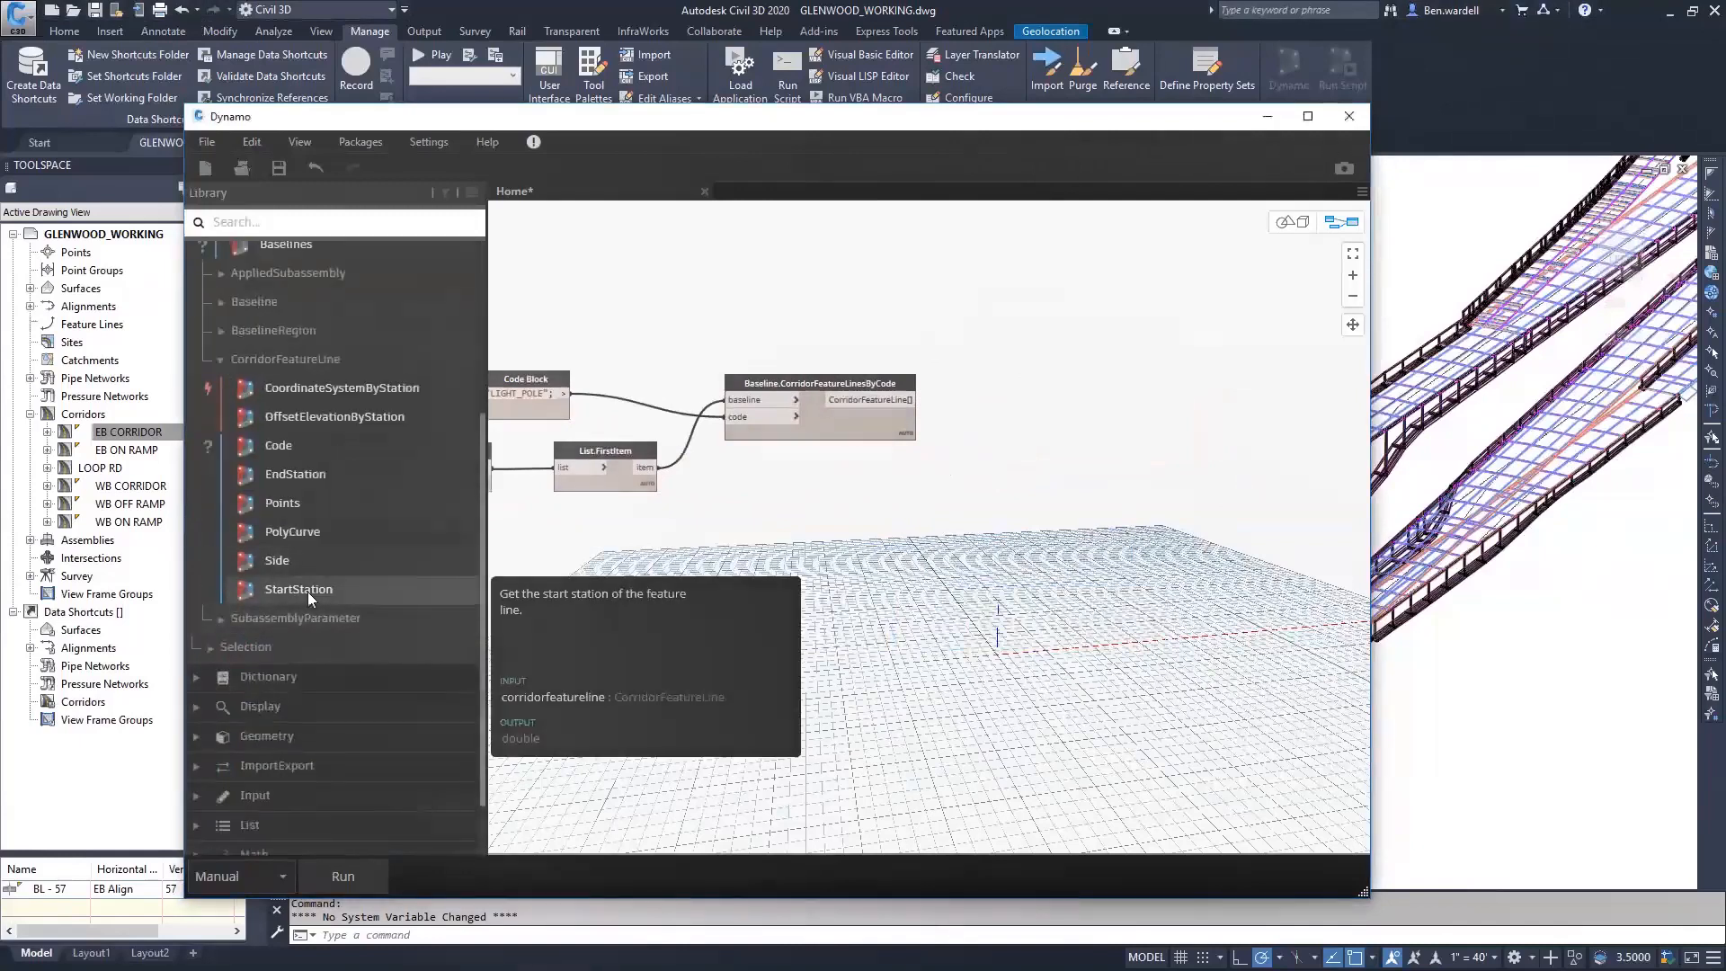
pyautogui.click(308, 591)
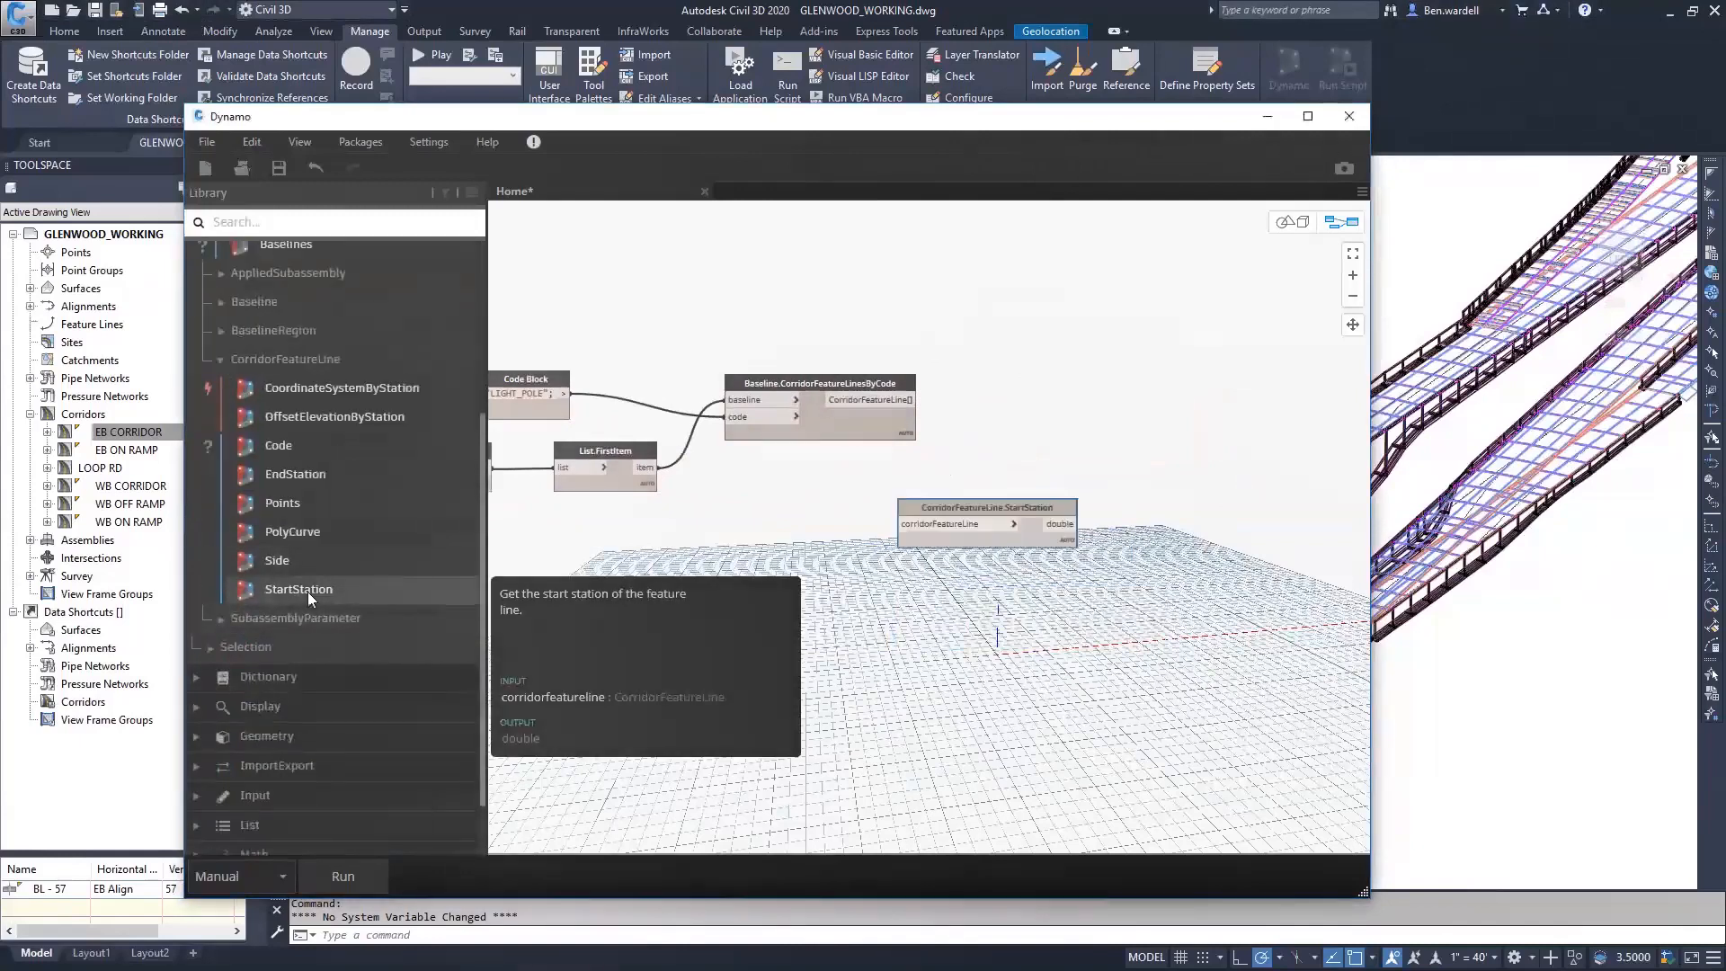
pyautogui.click(284, 477)
# Find and add a Range node that generates a list.
pyautogui.click(315, 222)
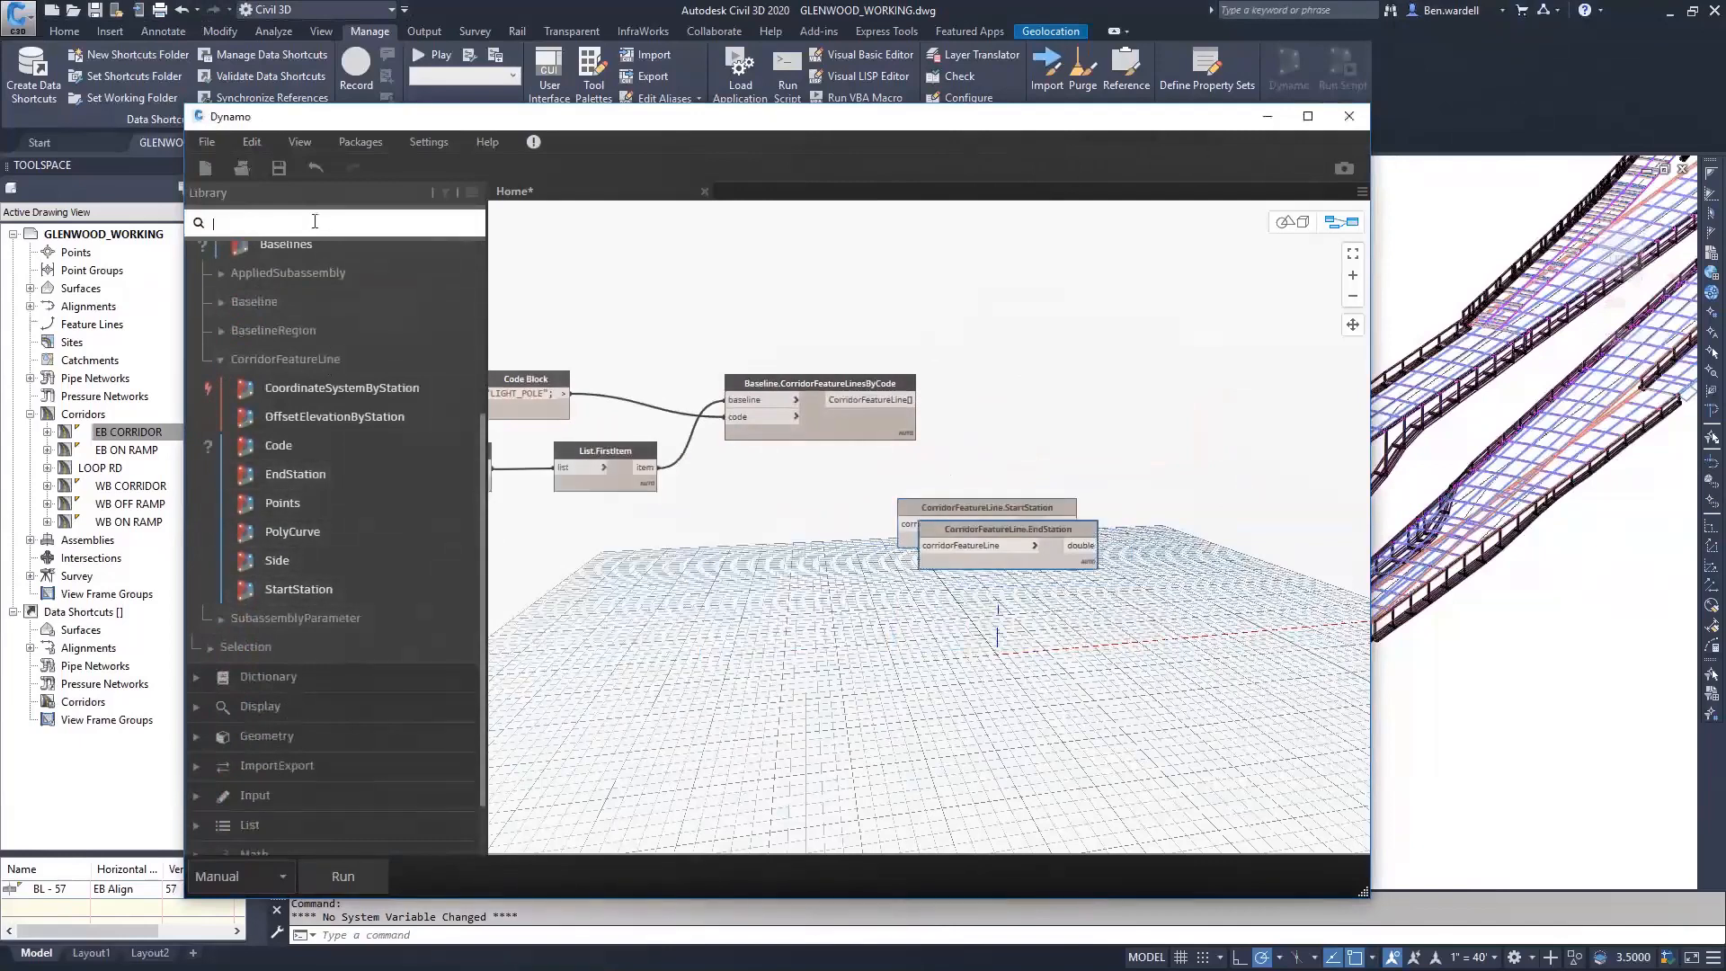
pyautogui.write('Range')
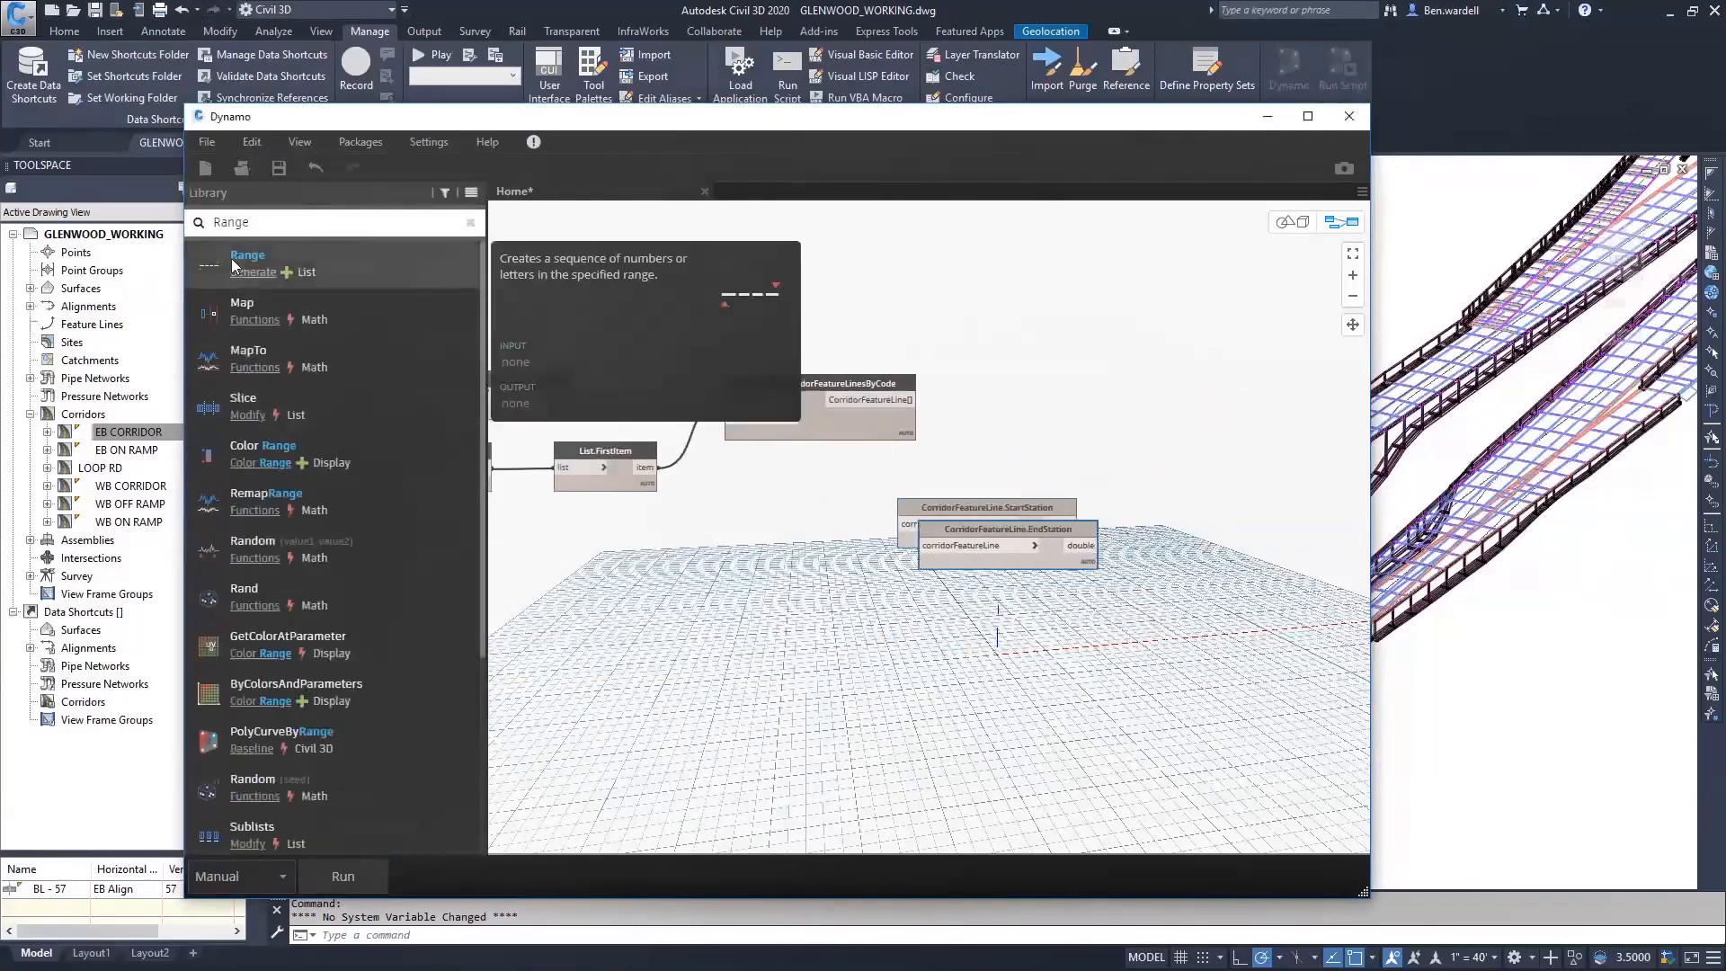
pyautogui.click(239, 256)
# Stack the StartStation and EndStation nodes after Baseline.CorridorFeatureLinesByCode and connect its output to their corridorFeatureLine inputs.
pyautogui.moveTo(978, 510); pyautogui.dragTo(1067, 339)
pyautogui.click(1024, 528)
pyautogui.moveTo(1025, 529); pyautogui.dragTo(1093, 410)
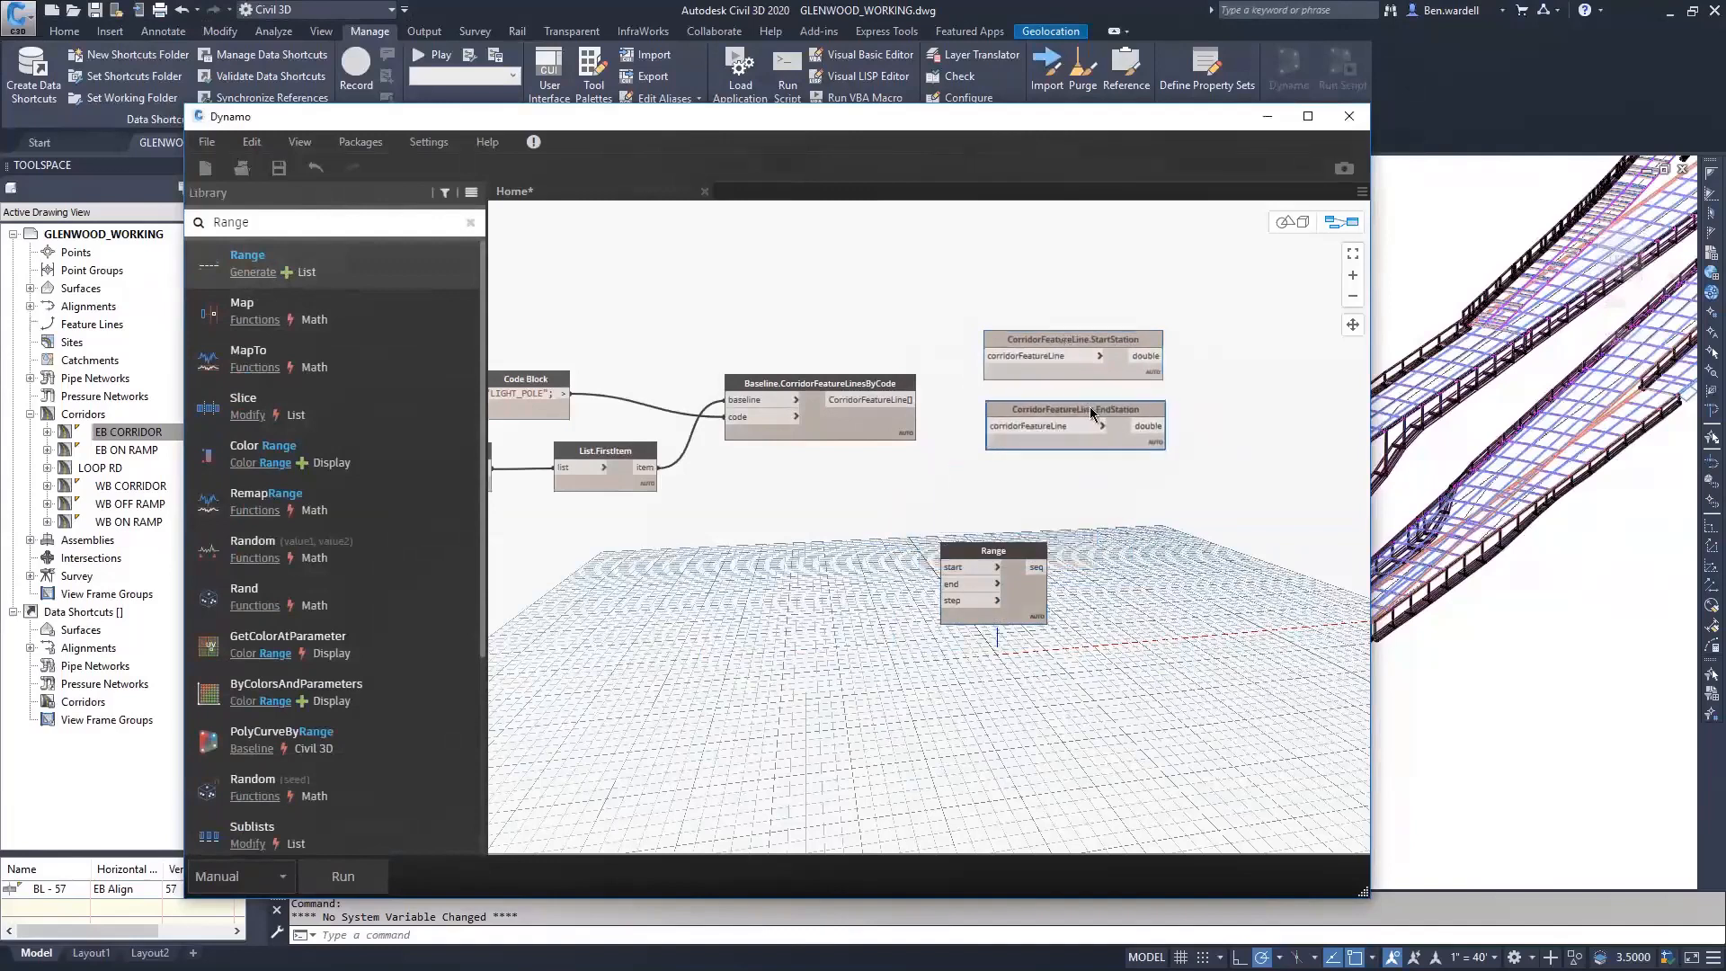
pyautogui.moveTo(913, 399); pyautogui.dragTo(990, 426)
# Place the Range node after the station nodes and connect StartStation to its start input and EndStation to its end input.
pyautogui.moveTo(999, 555); pyautogui.dragTo(1313, 402)
pyautogui.moveTo(1240, 500); pyautogui.dragTo(985, 499, button='middle')
pyautogui.scroll(2, 985, 501)
pyautogui.moveTo(910, 372); pyautogui.dragTo(1026, 418)
pyautogui.click(1030, 440)
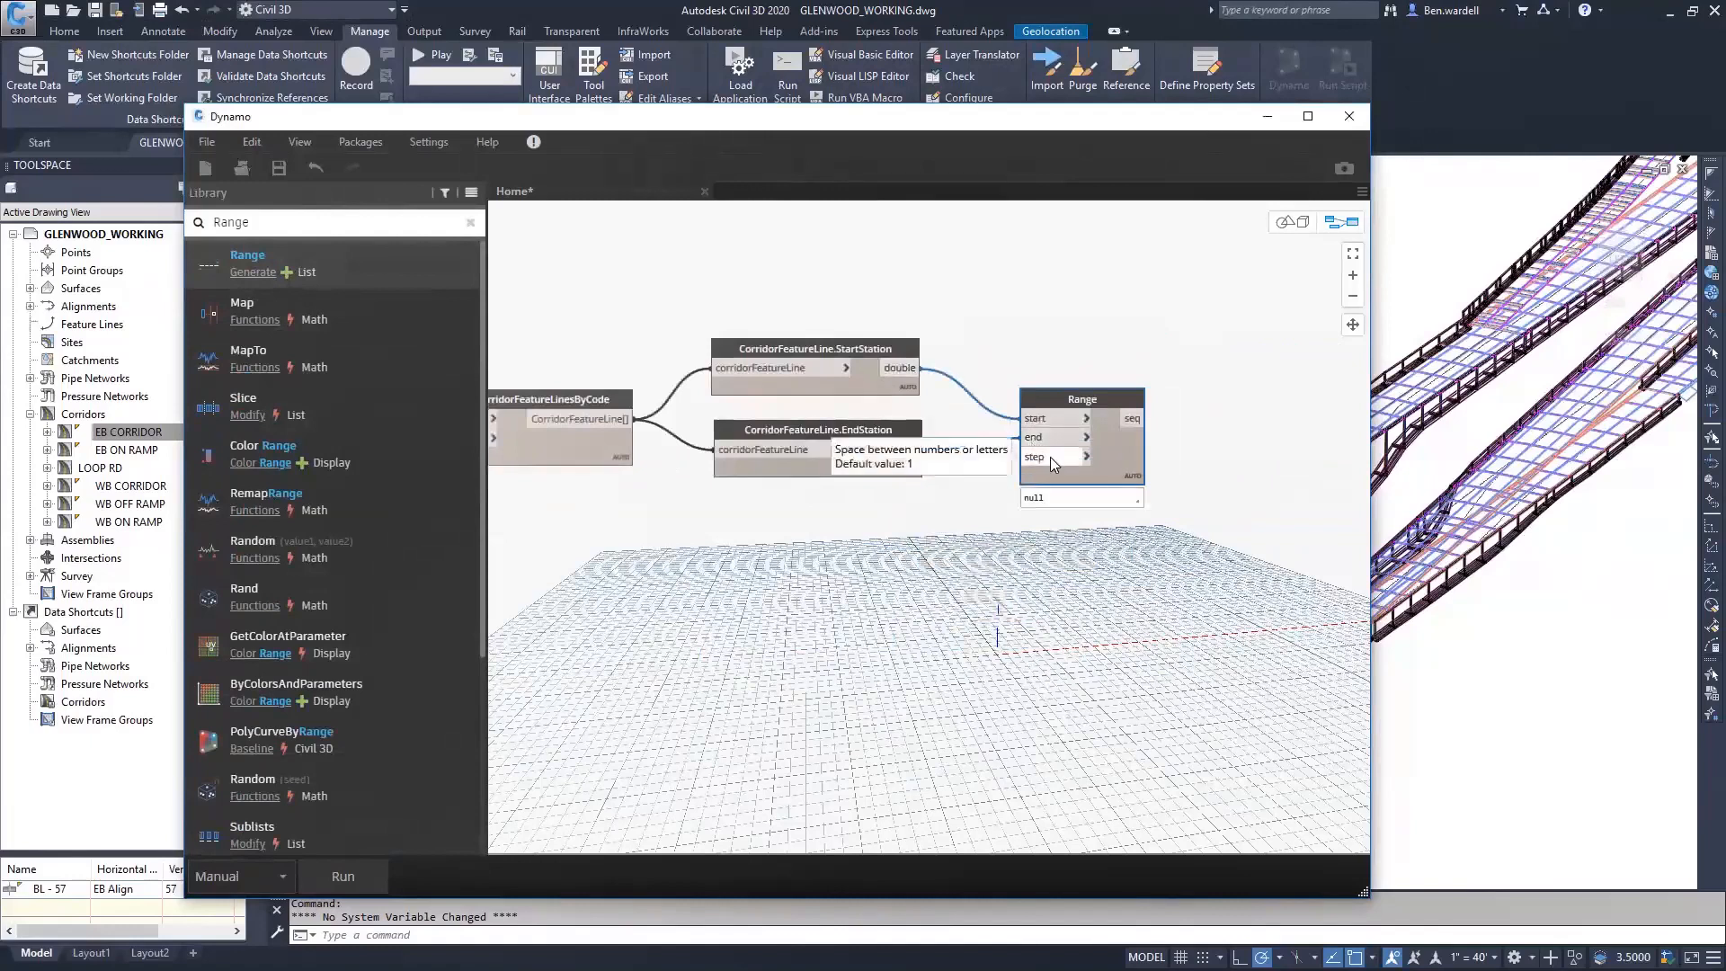
# Find and add an Integer Slider node and place it below the EndStation node.
pyautogui.doubleClick(249, 224)
pyautogui.write('Slider')
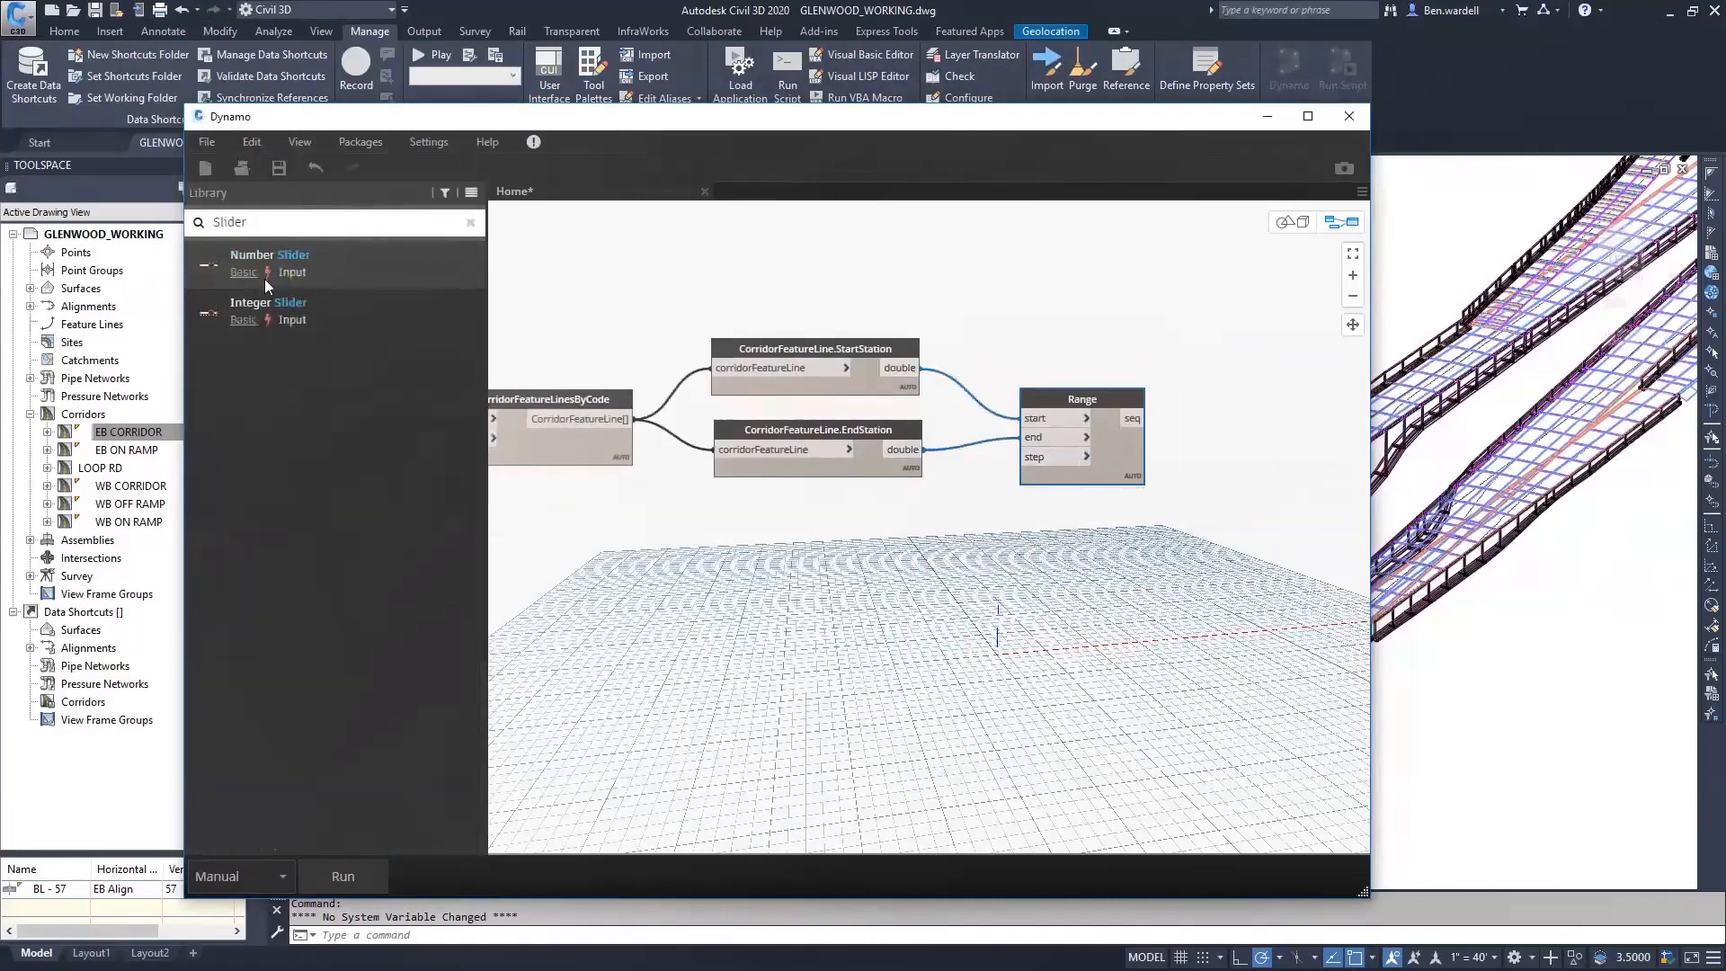
pyautogui.click(260, 305)
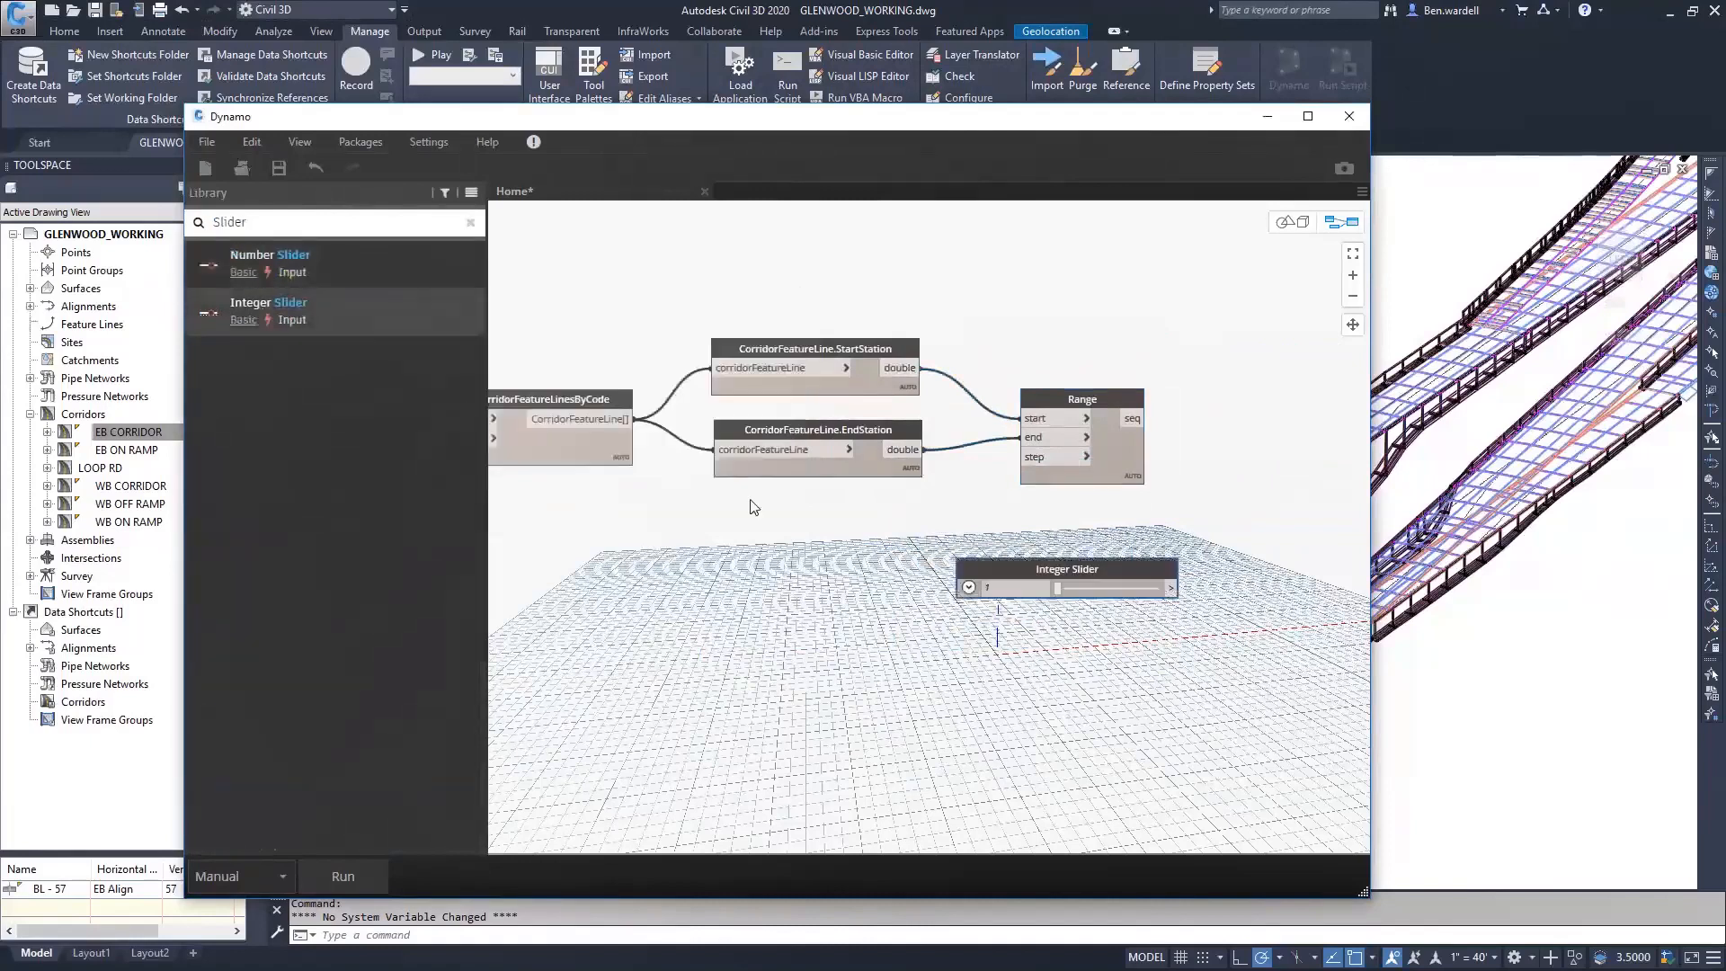
pyautogui.moveTo(1066, 574); pyautogui.dragTo(841, 514)
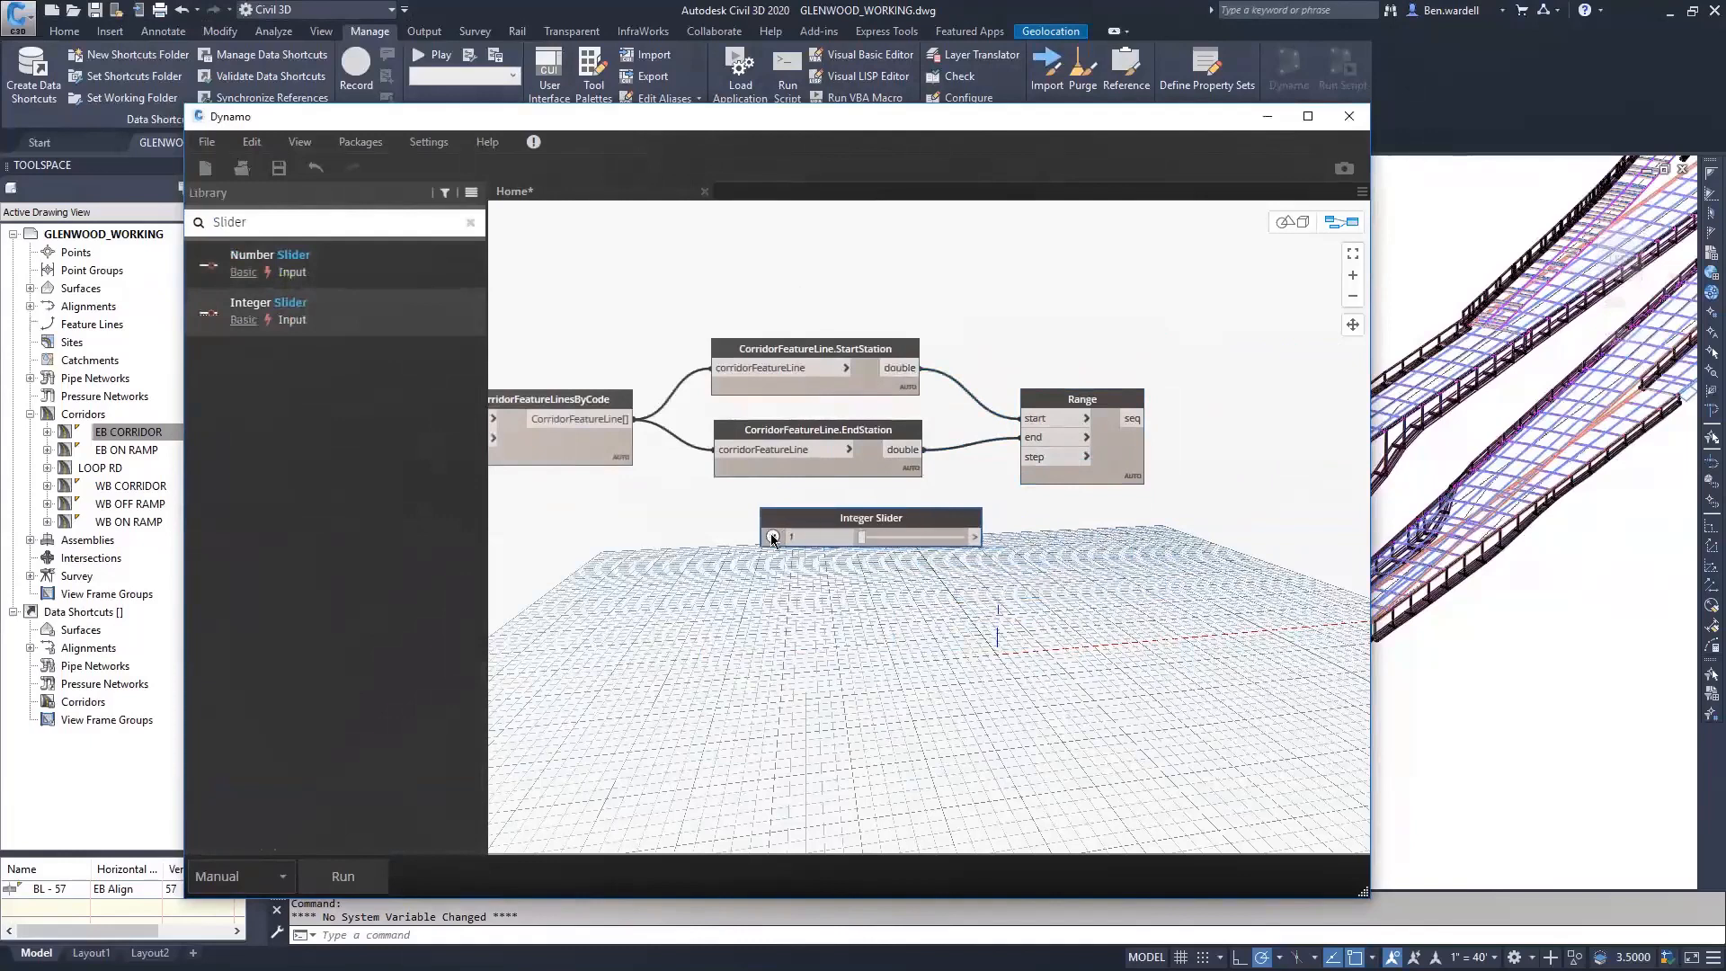
# Set the Integer Slider's maximum to 500, step to 10 and value to 200, and connect it to Range's step input.
pyautogui.click(770, 535)
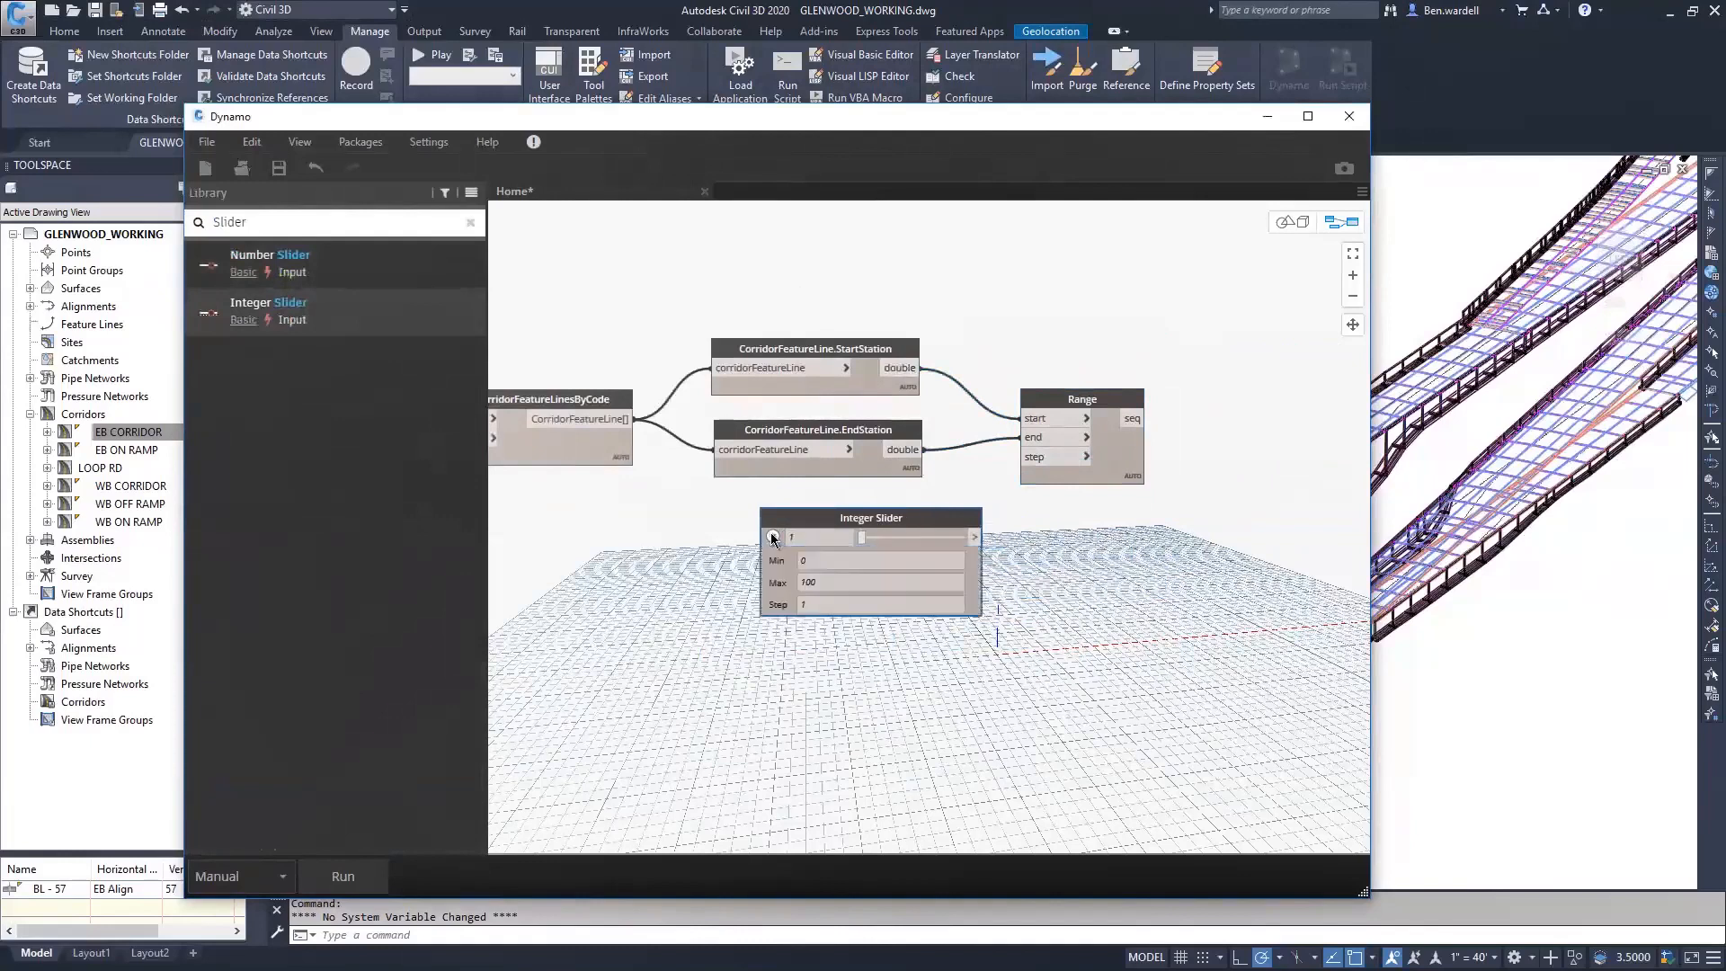
pyautogui.doubleClick(828, 583)
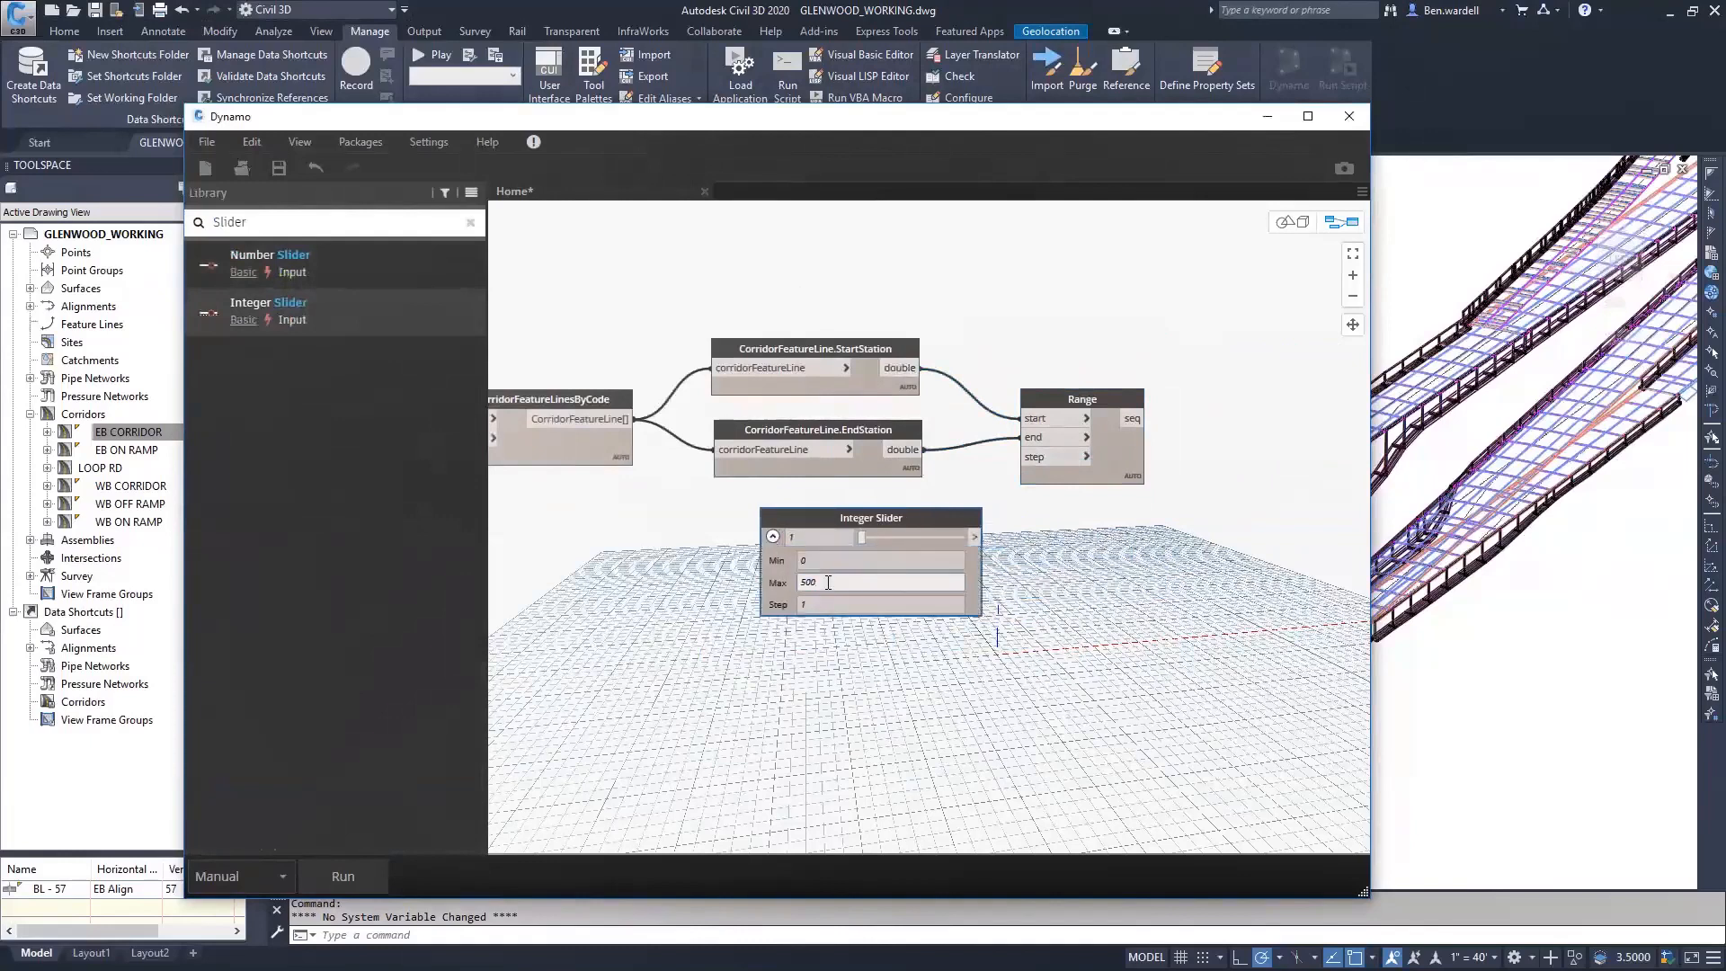
pyautogui.write('500')
pyautogui.doubleClick(832, 604)
pyautogui.write('10')
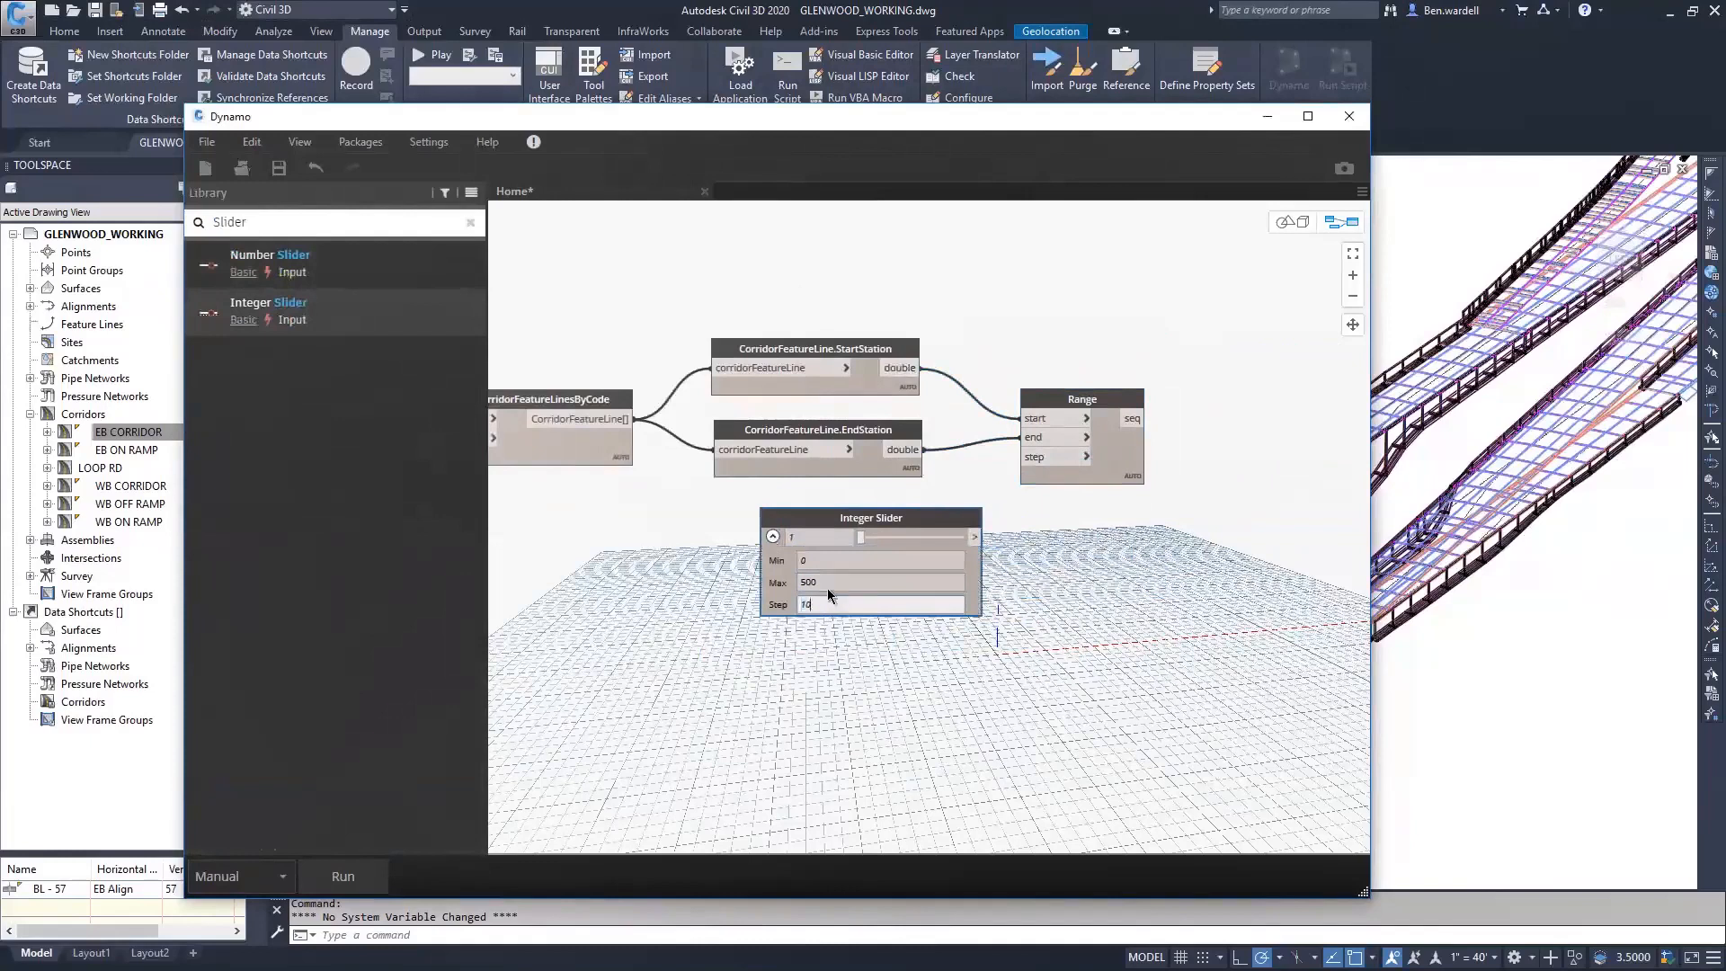
pyautogui.doubleClick(809, 539)
pyautogui.moveTo(860, 538); pyautogui.dragTo(901, 546)
pyautogui.click(973, 537)
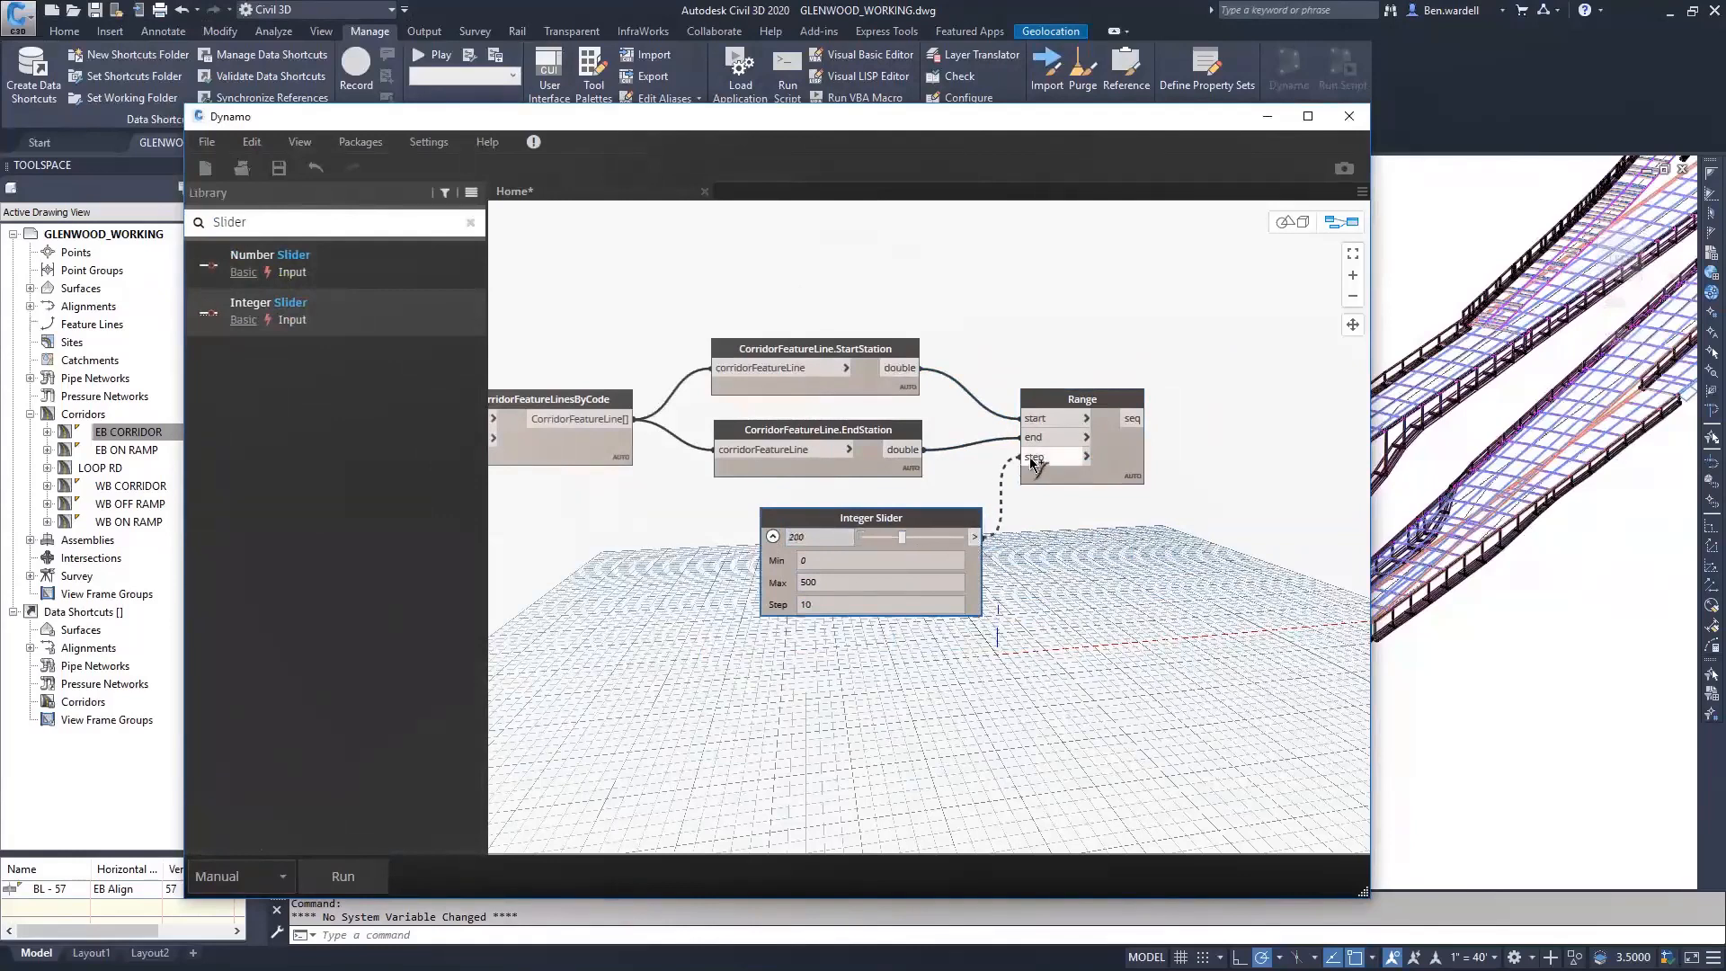
pyautogui.click(1029, 457)
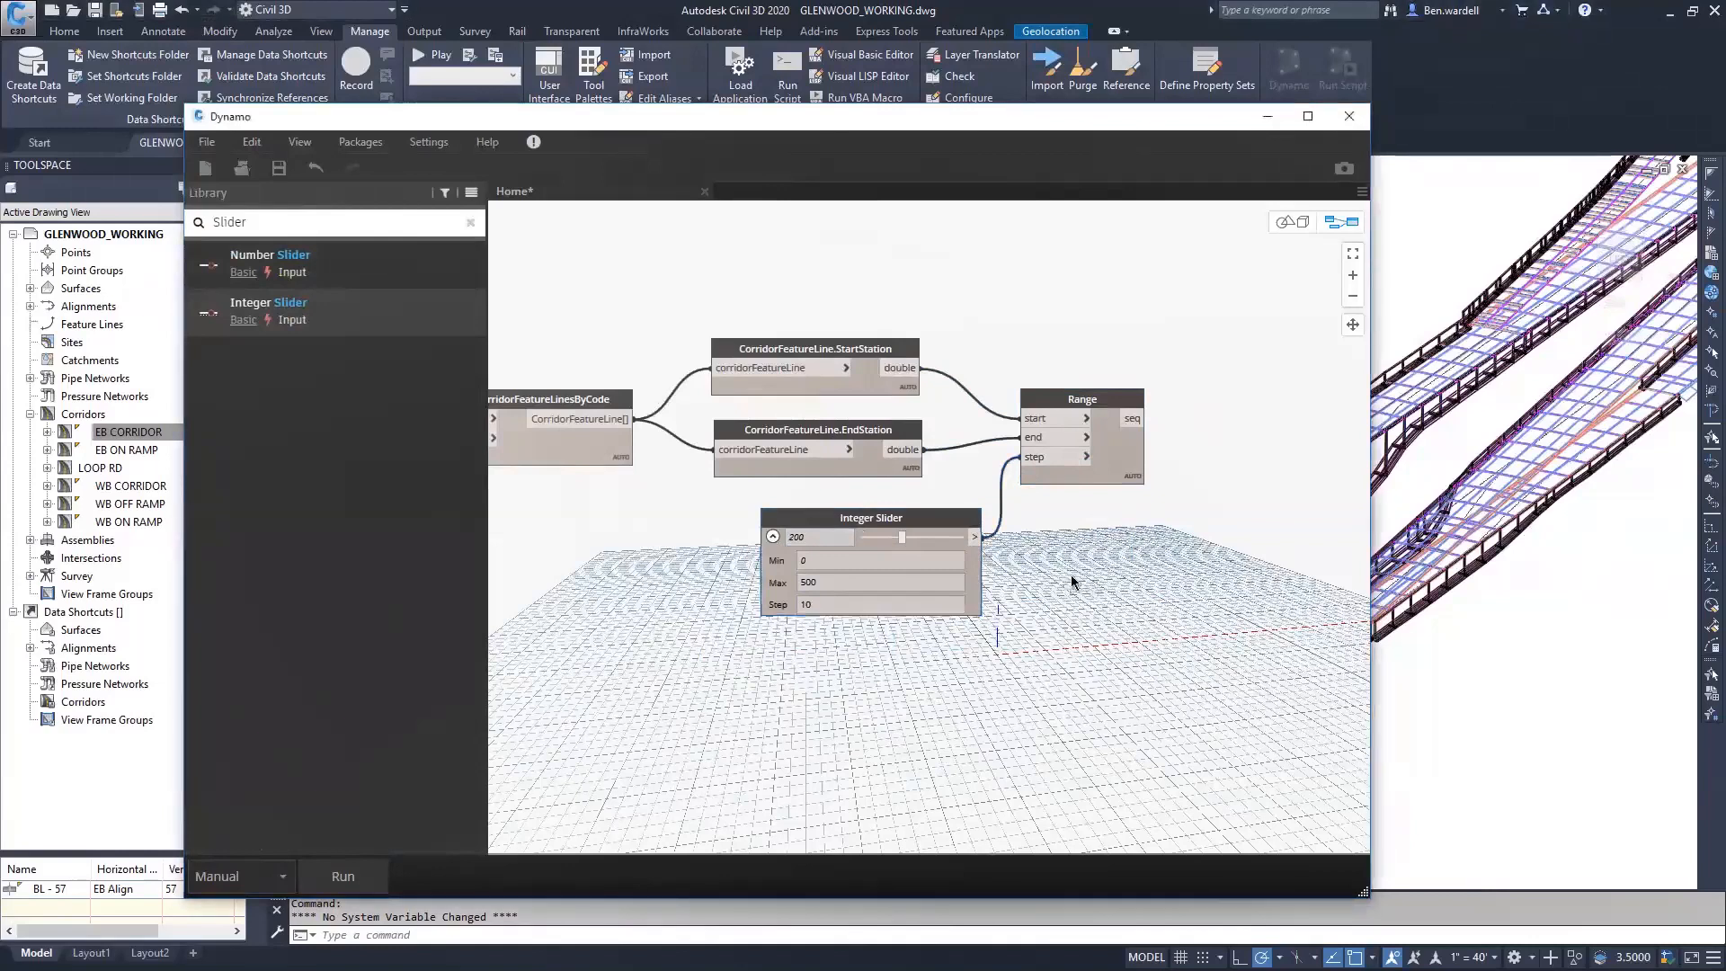
# Add a CorridorFeatureLine.CoordinateSystemByStation node from the Civil 3D library and place it beyond the Range node.
pyautogui.moveTo(1093, 579); pyautogui.dragTo(784, 456, button='middle')
pyautogui.scroll(-2, 867, 516)
pyautogui.scroll(-1, 867, 516)
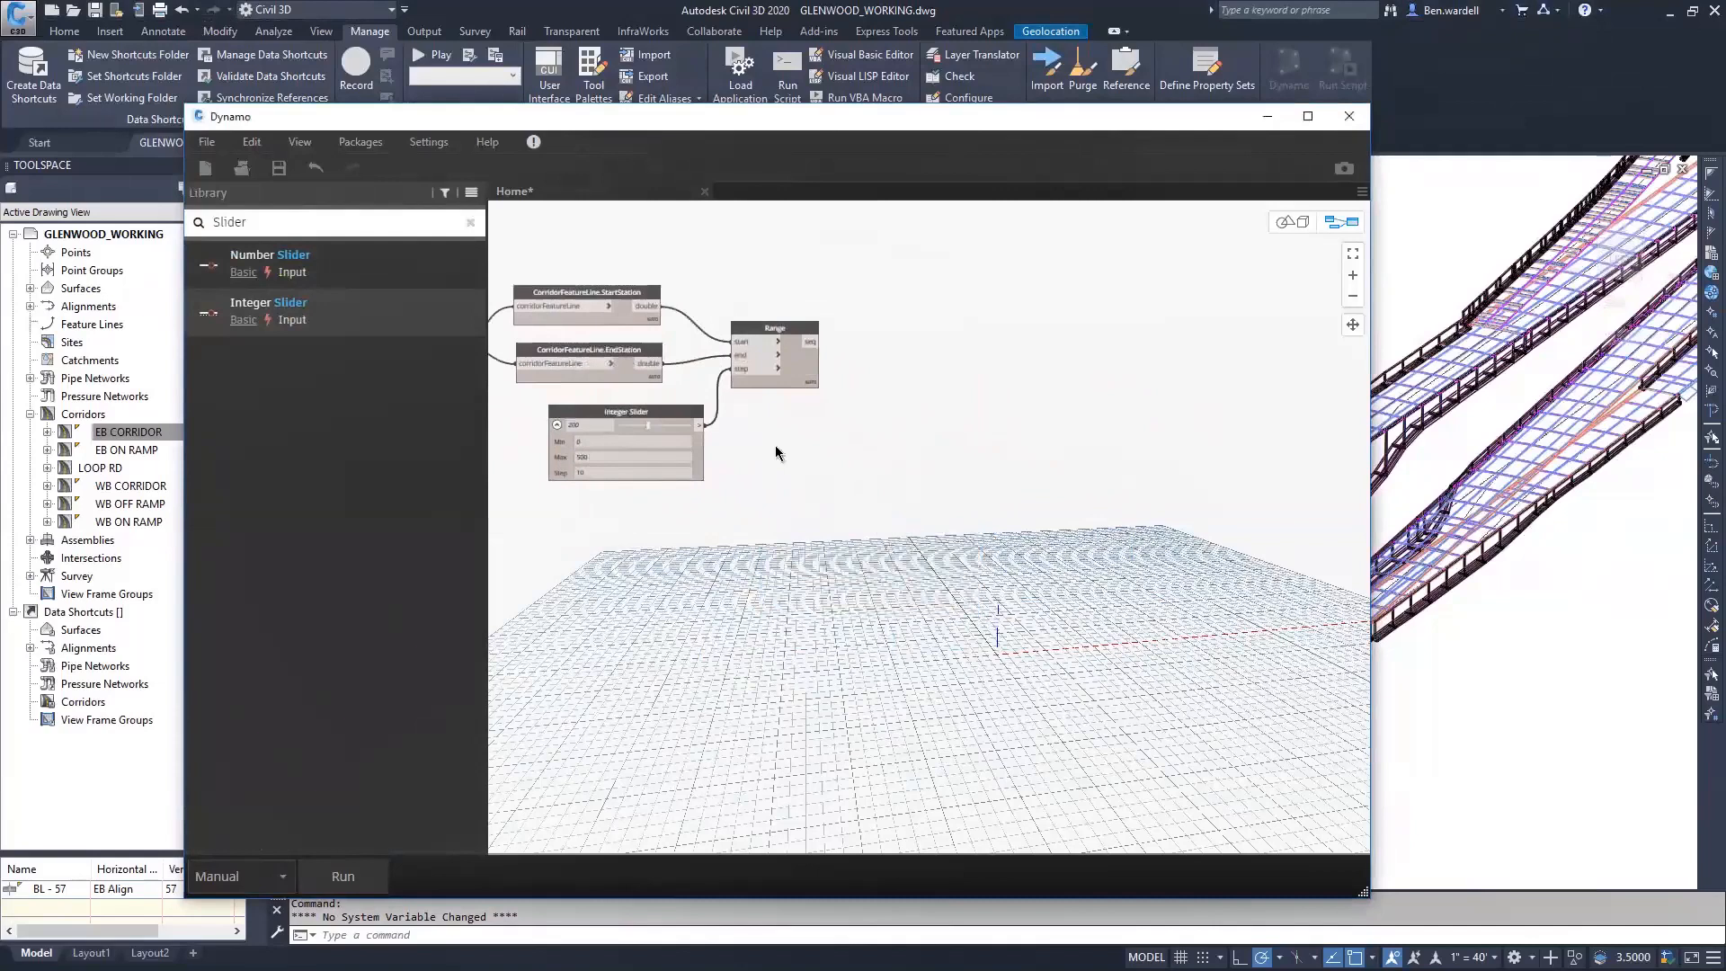
pyautogui.click(471, 222)
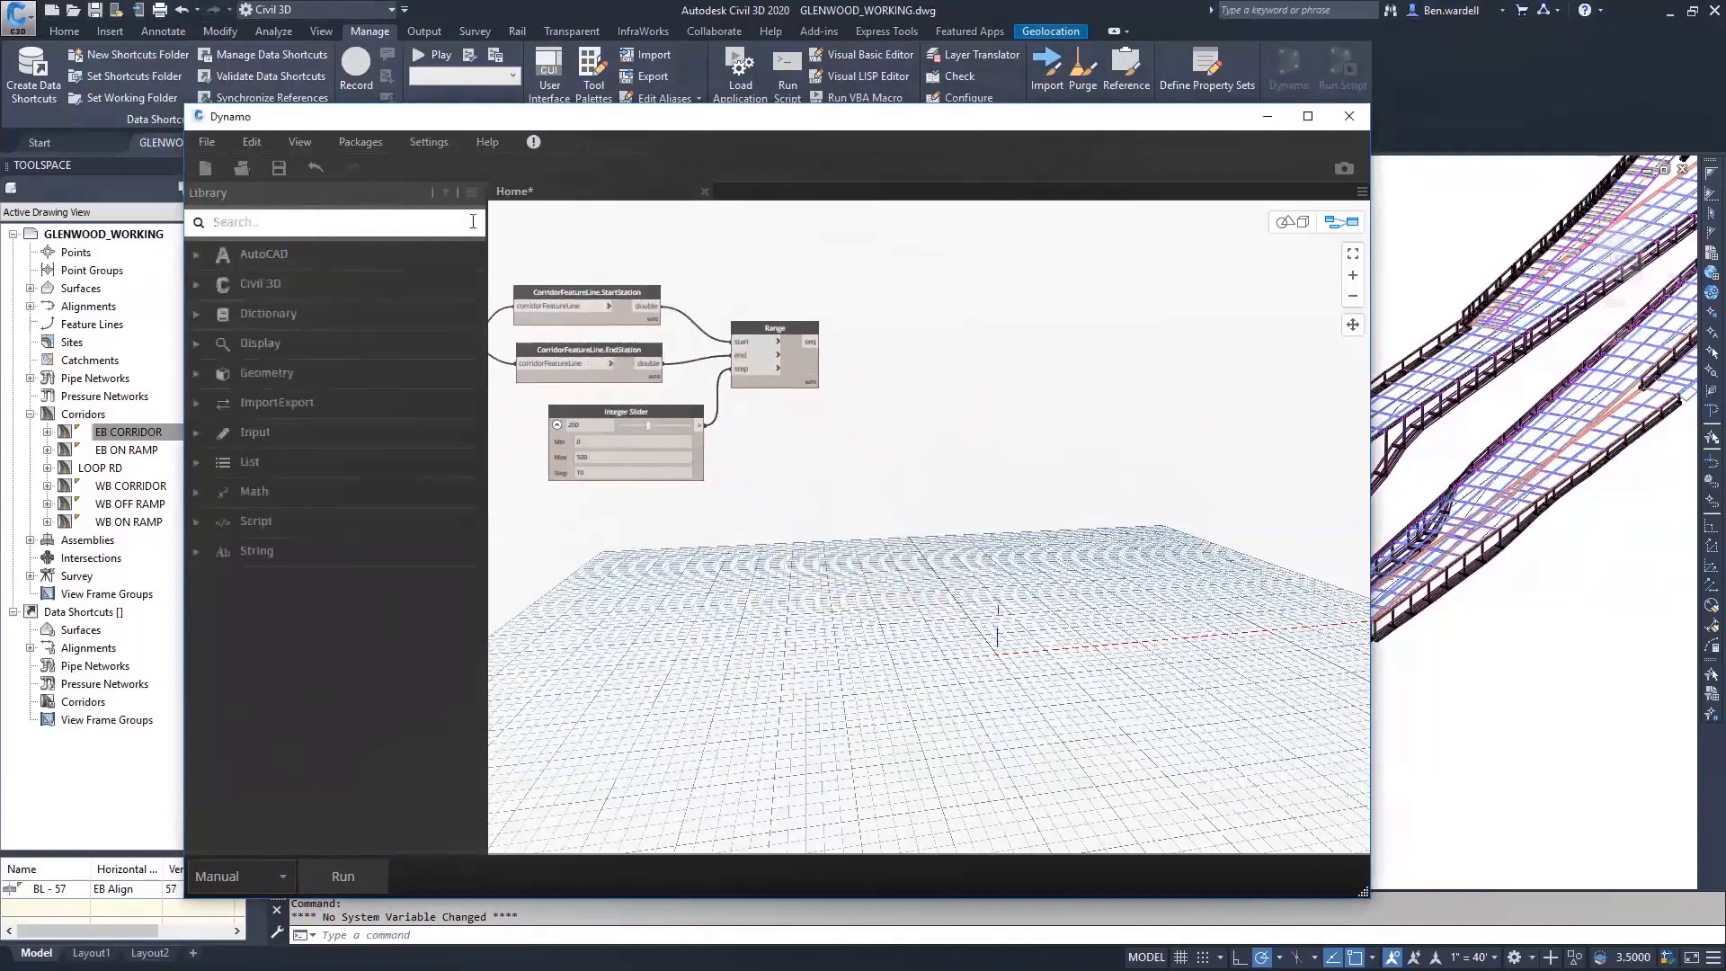
pyautogui.click(197, 284)
pyautogui.click(212, 312)
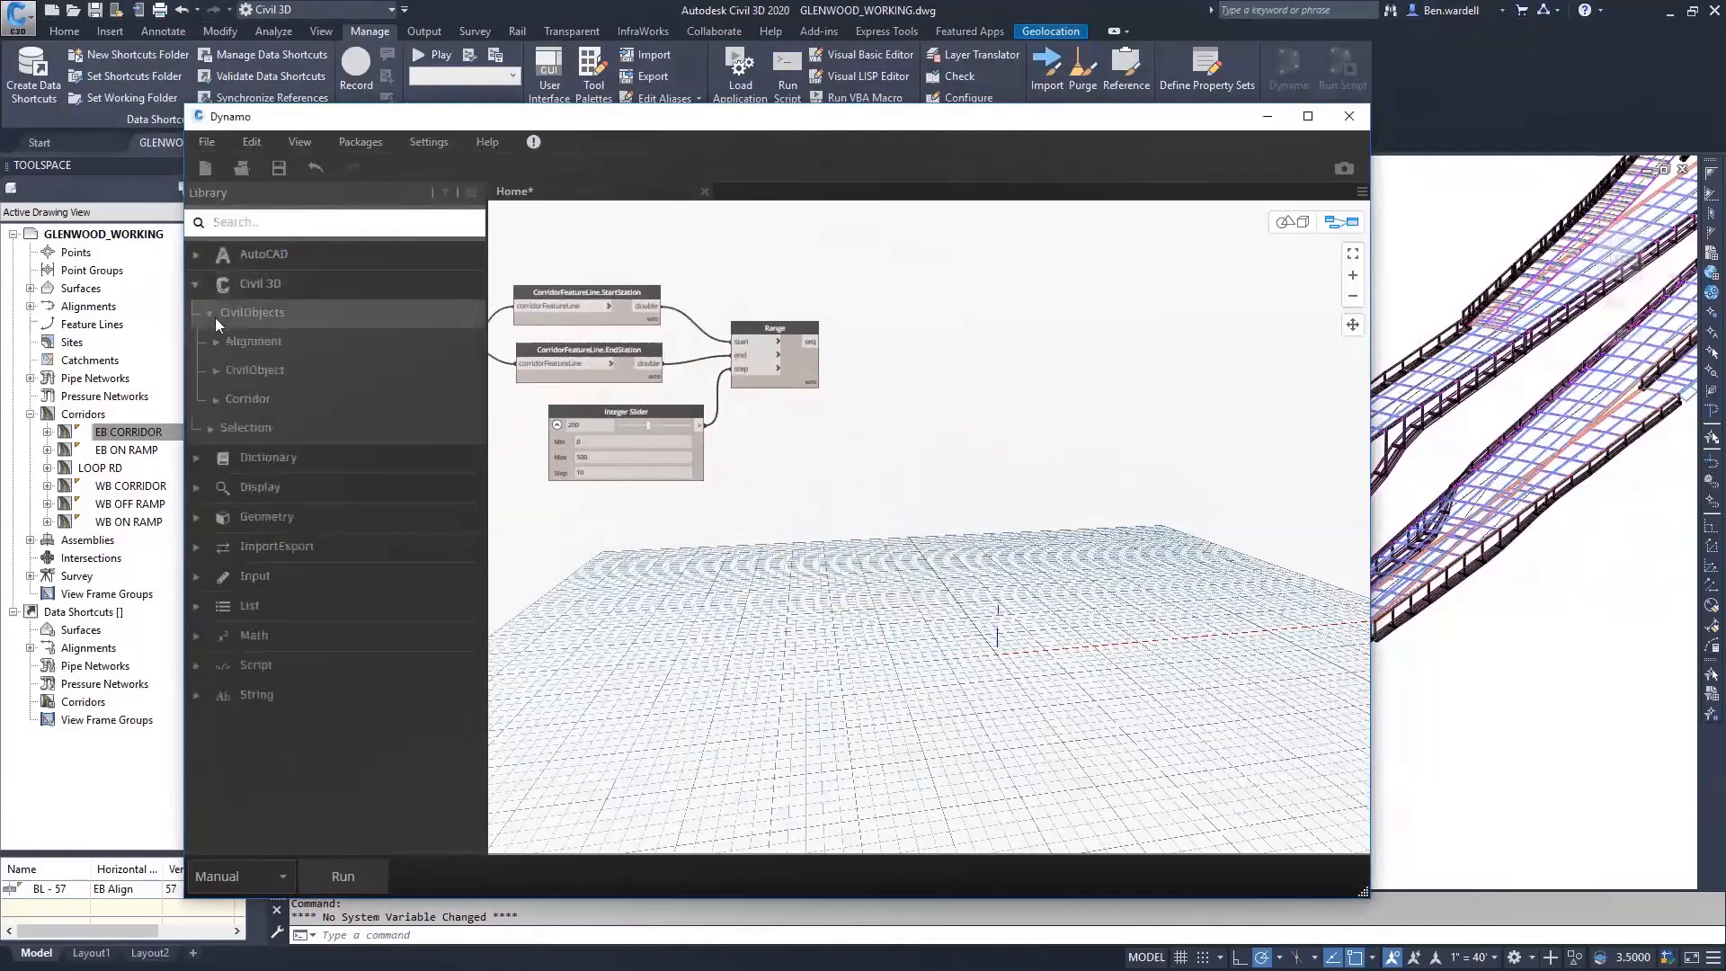
pyautogui.click(207, 398)
pyautogui.click(257, 631)
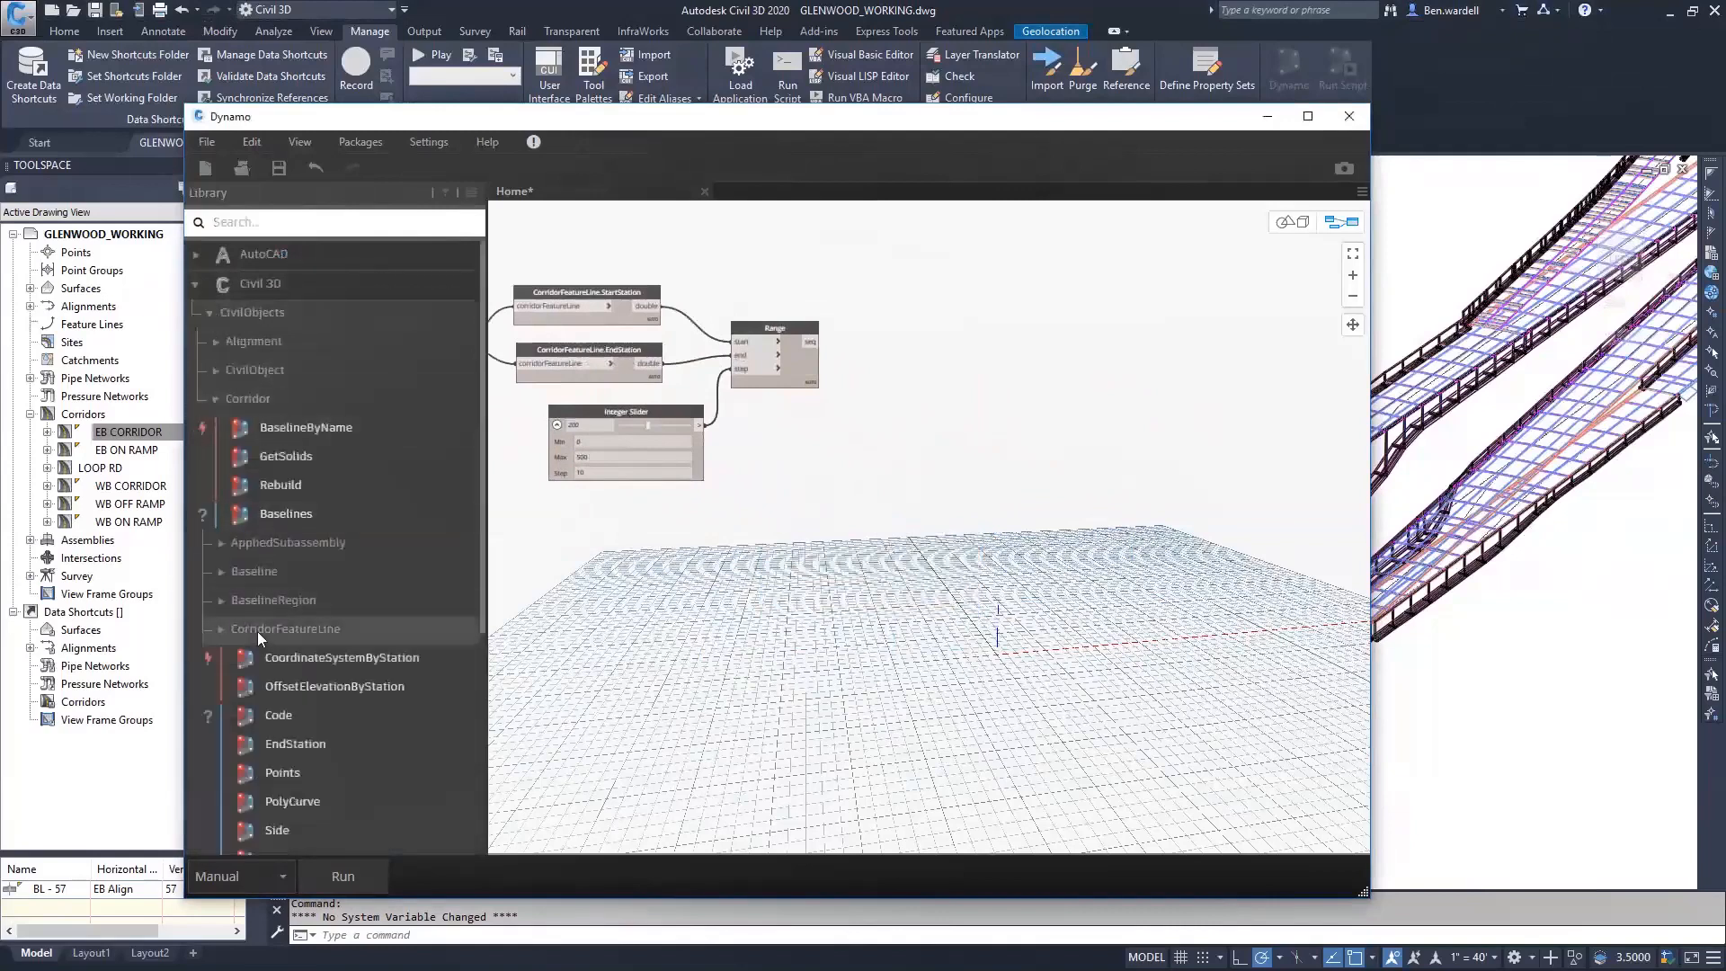
pyautogui.click(363, 661)
pyautogui.moveTo(1077, 593); pyautogui.dragTo(986, 415)
# Connect the feature lines output to CoordinateSystemByStation's corridorFeatureLine input and the Range sequence to its station input.
pyautogui.moveTo(800, 463); pyautogui.dragTo(894, 467, button='middle')
pyautogui.moveTo(512, 349); pyautogui.dragTo(1000, 441)
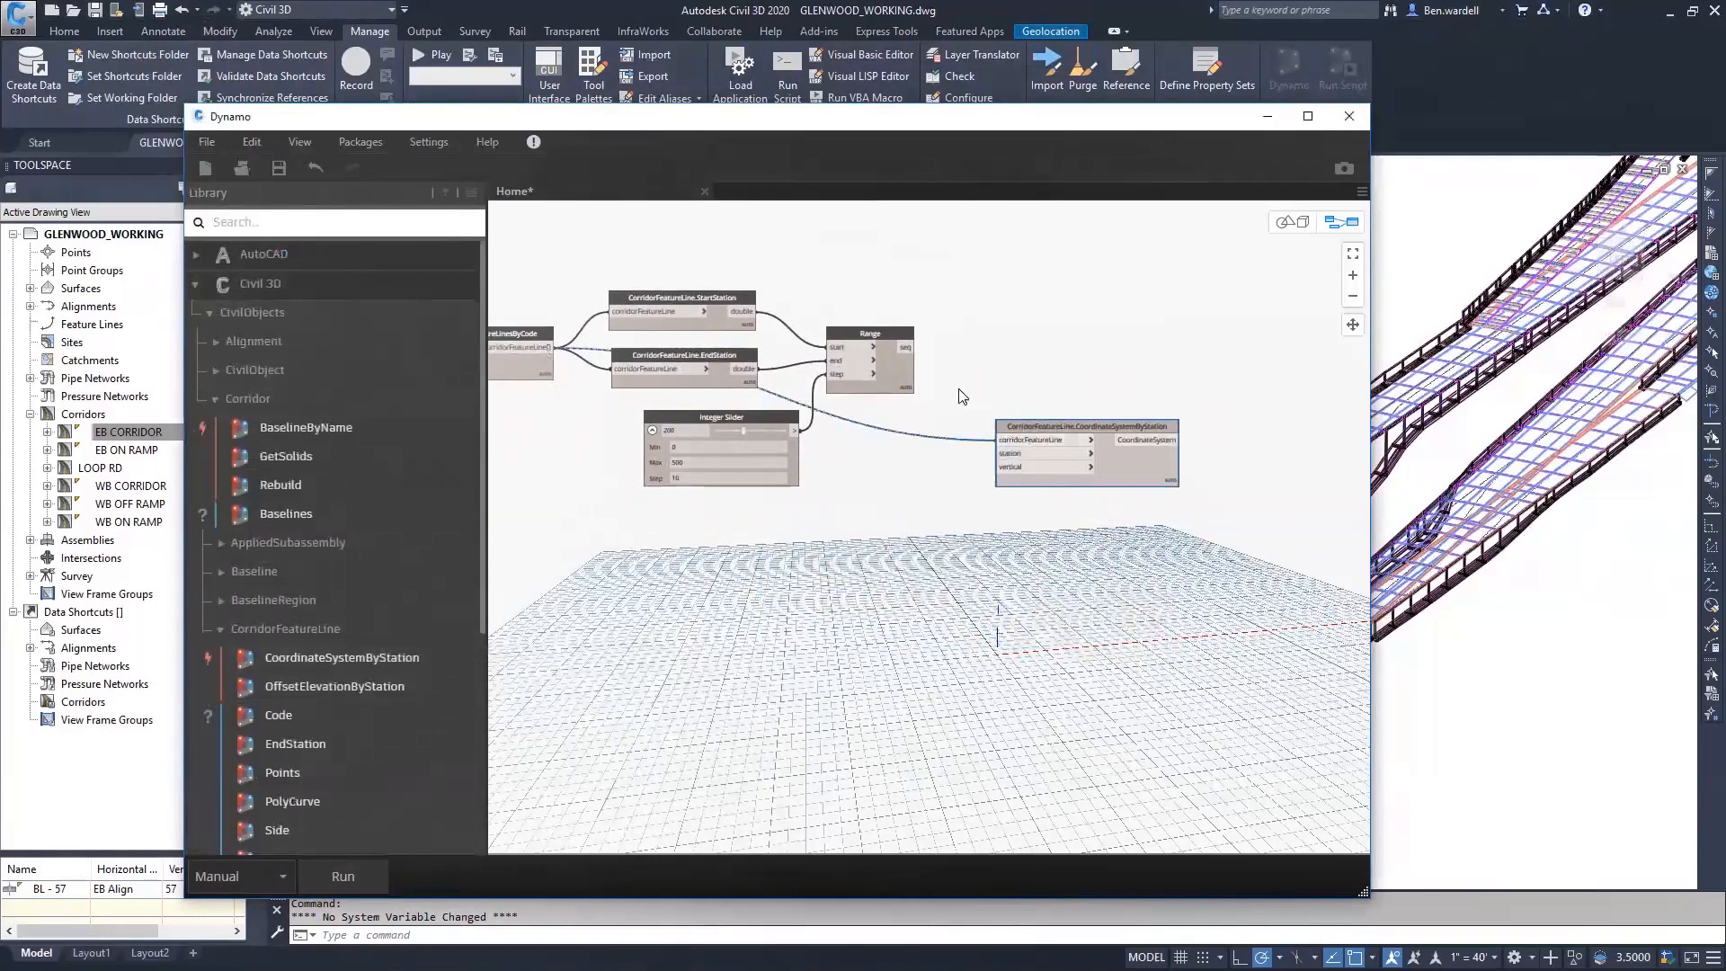
pyautogui.moveTo(906, 347); pyautogui.dragTo(1001, 453)
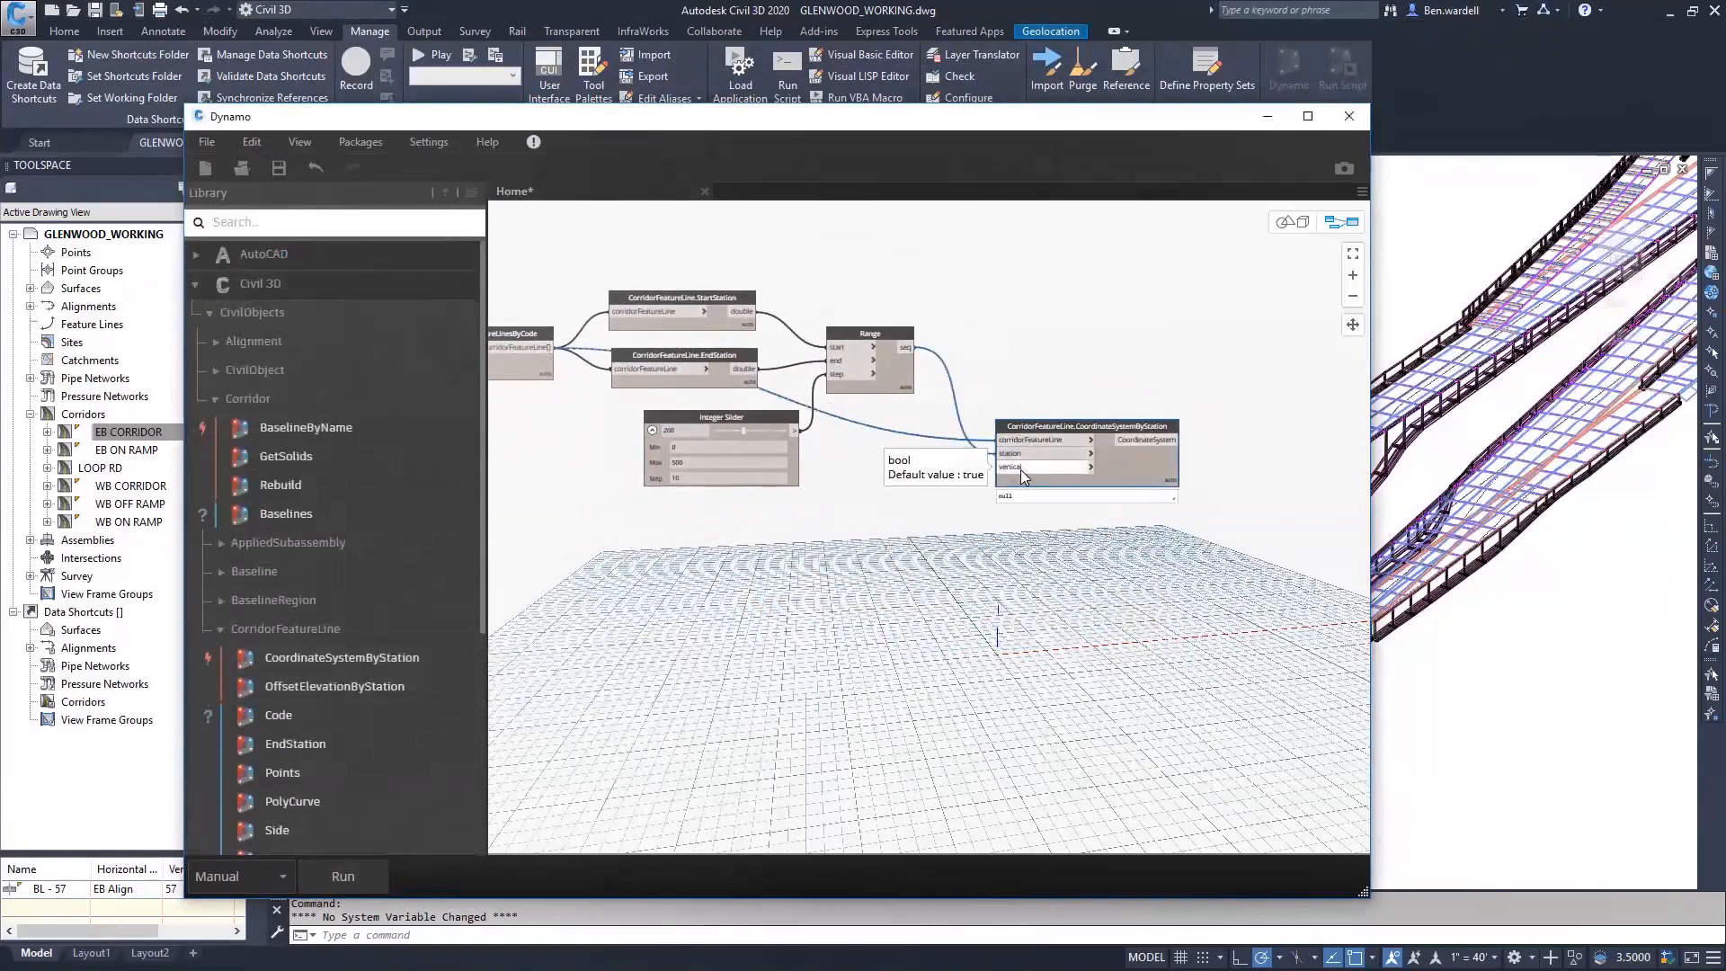
# Search the library for coordinatesystem and add the CoordinateSystem.Origin, CoordinateSystem.ZAxis and CoordinateSystem.YAxis nodes.
pyautogui.moveTo(1042, 593); pyautogui.dragTo(778, 565, button='middle')
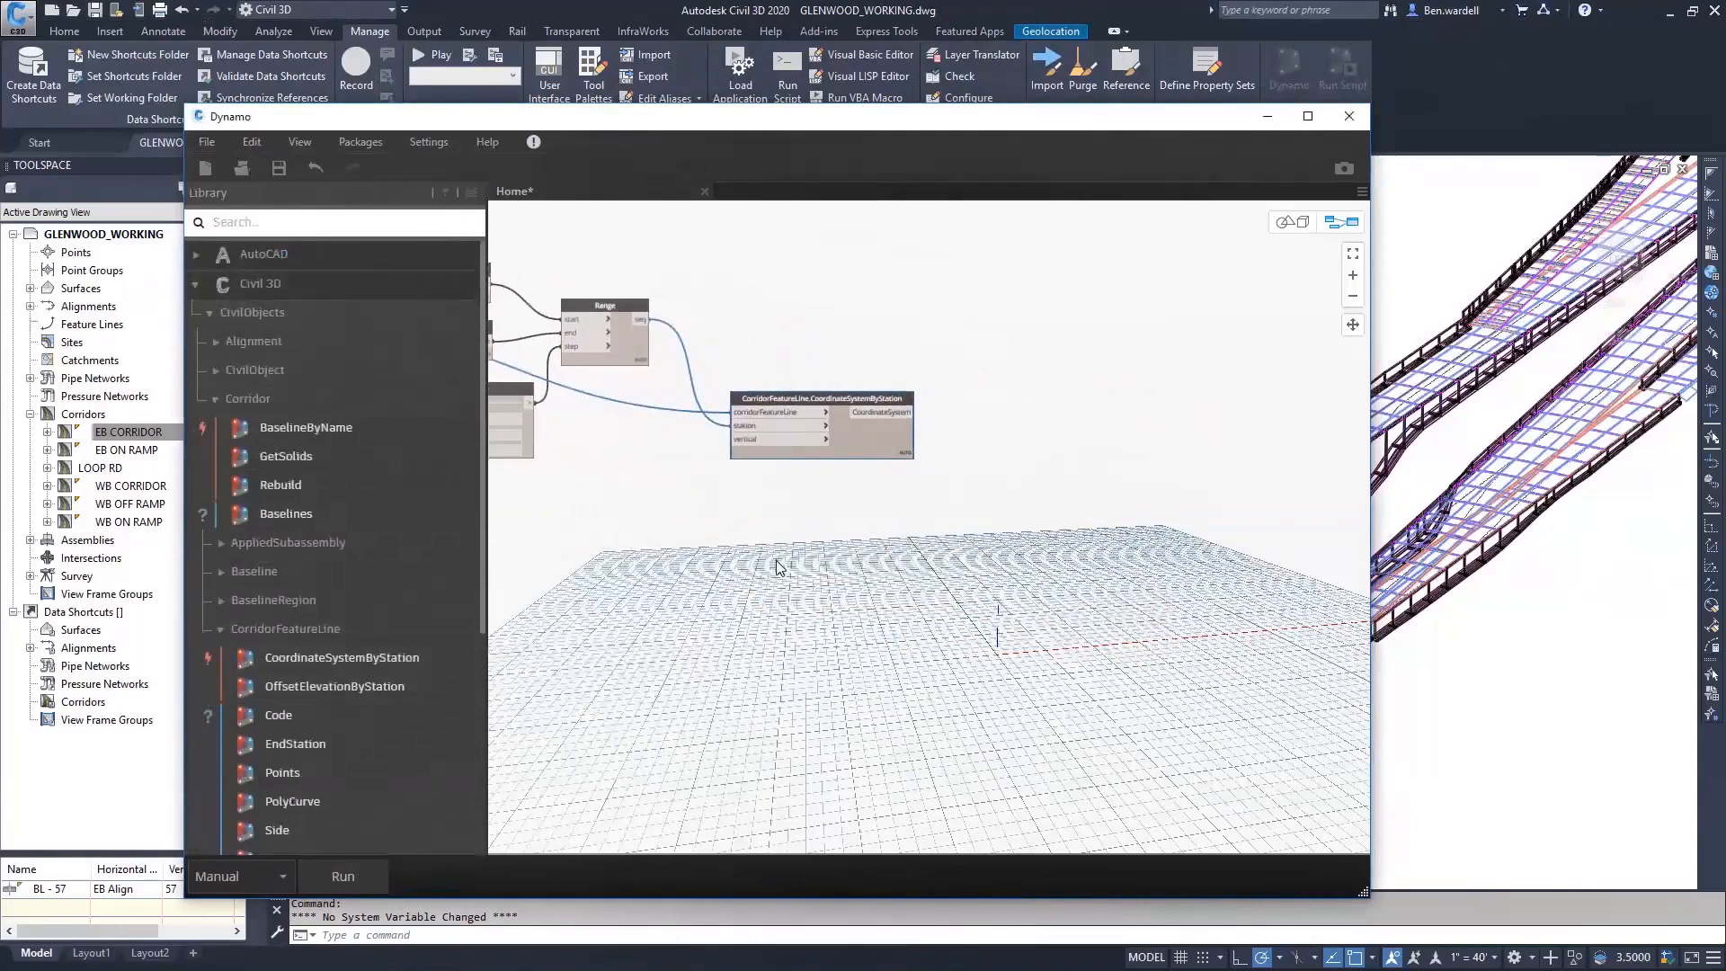
pyautogui.click(337, 223)
pyautogui.write('coordin')
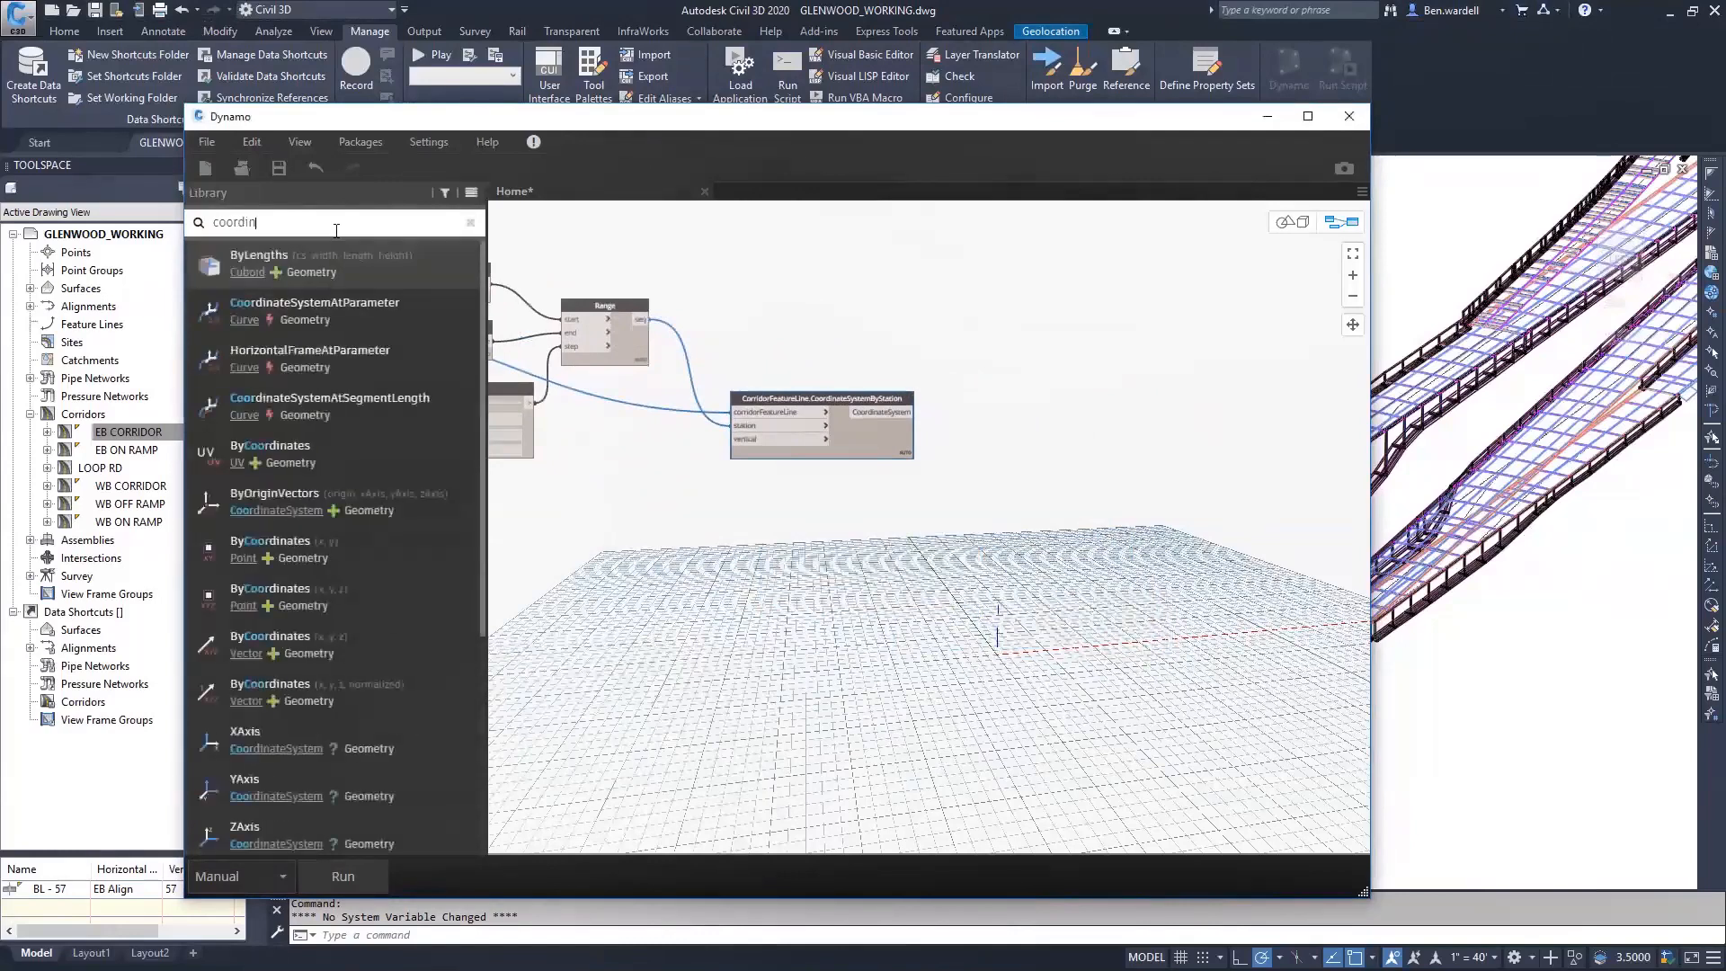
pyautogui.write('atesyste')
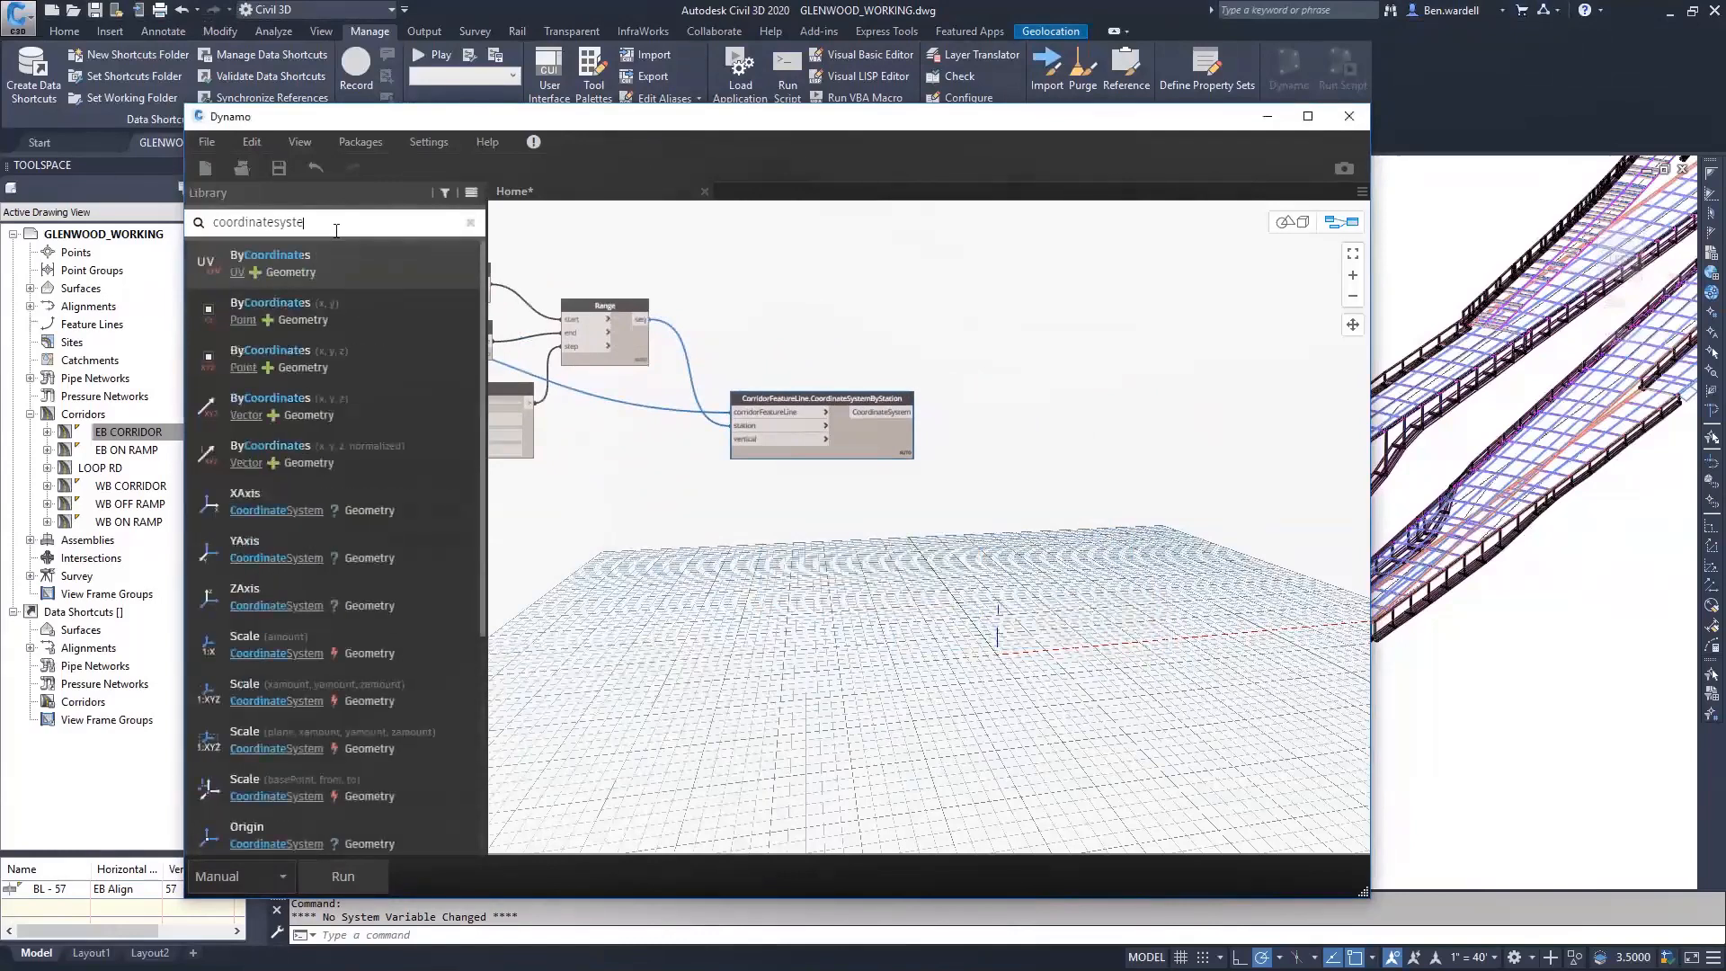
pyautogui.write('m')
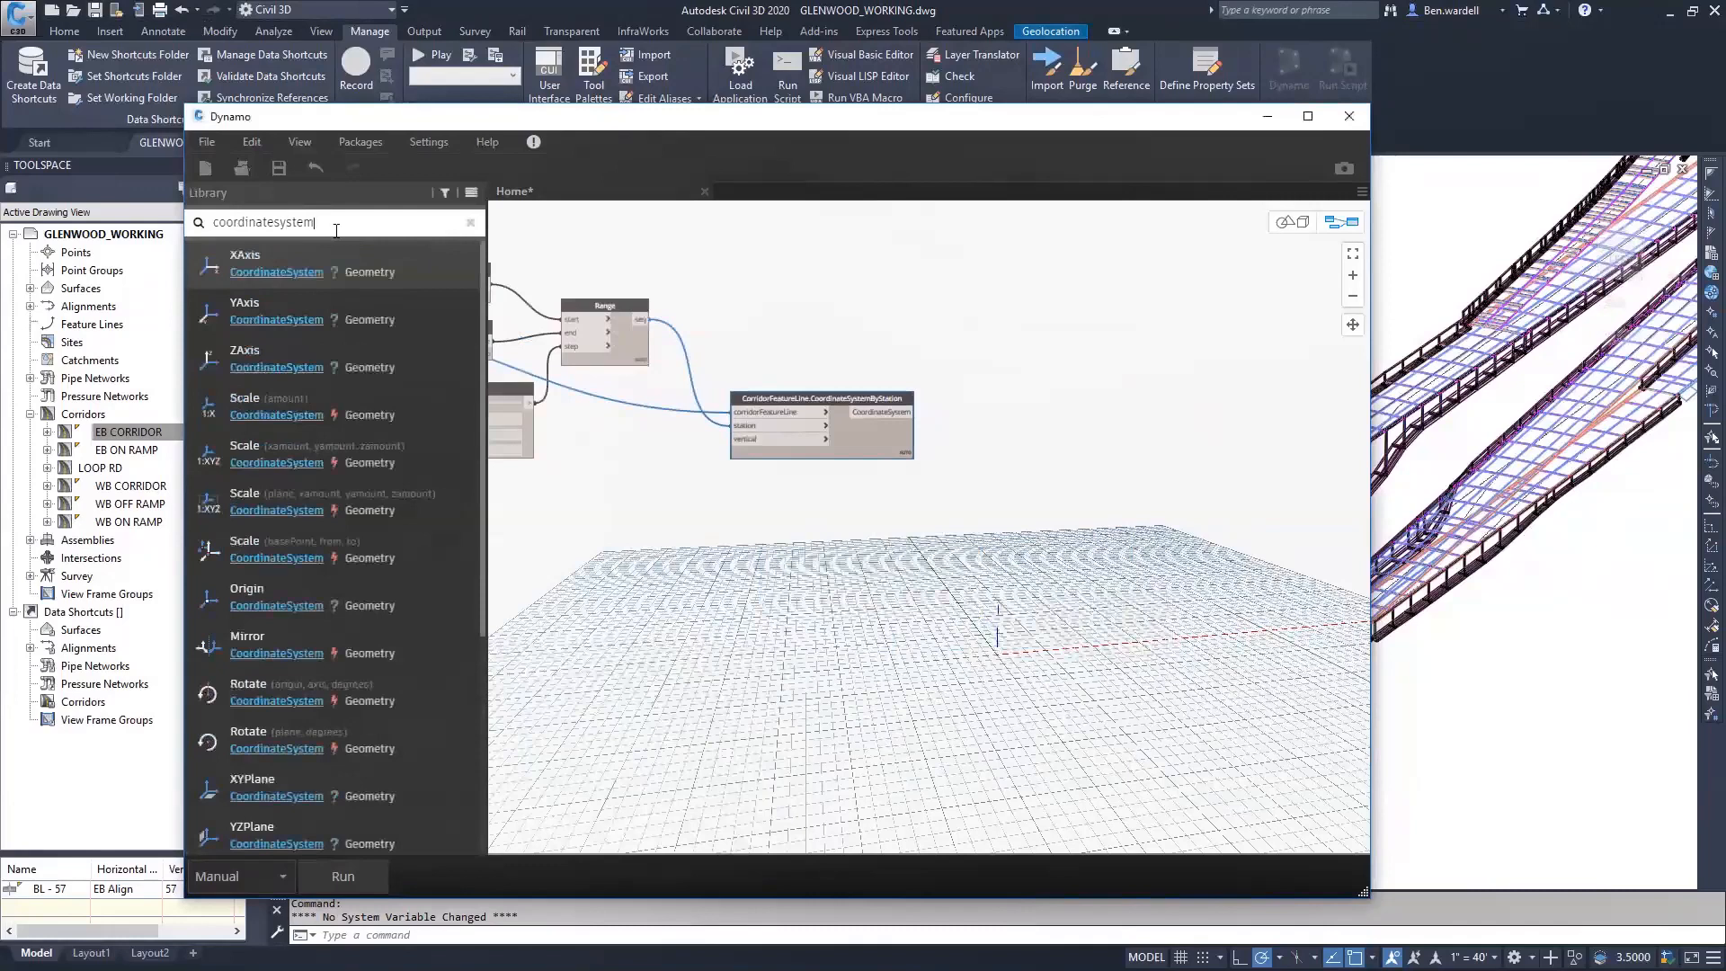
pyautogui.click(269, 606)
pyautogui.click(263, 576)
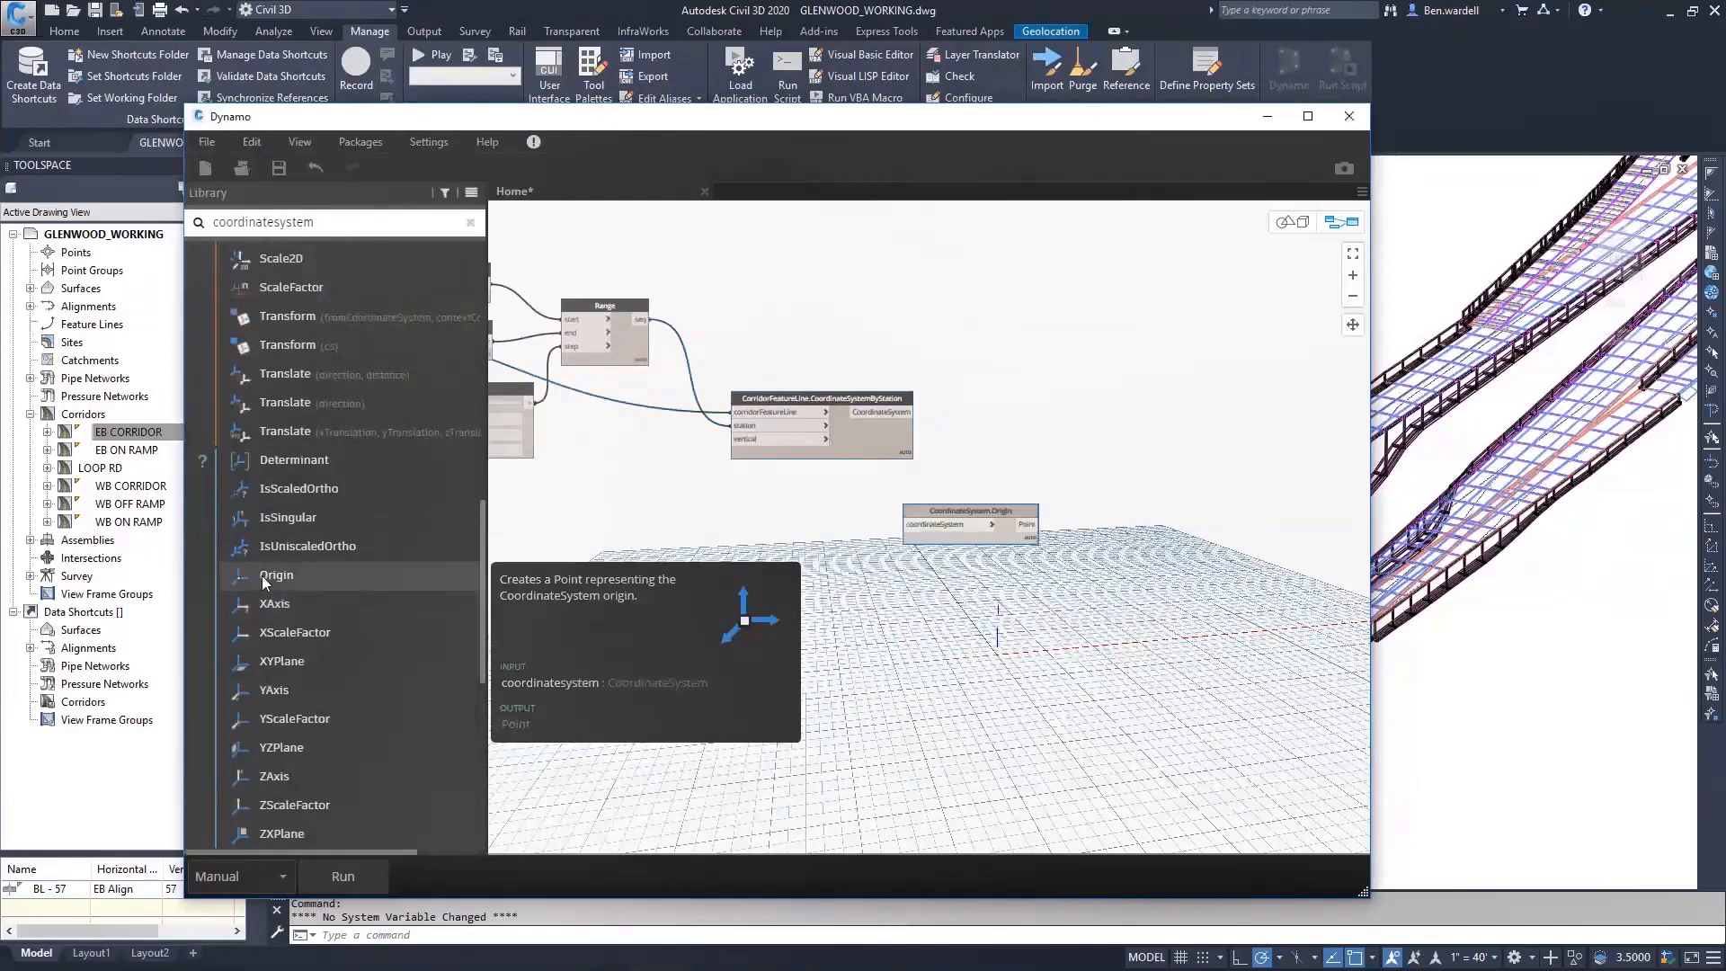
pyautogui.click(274, 776)
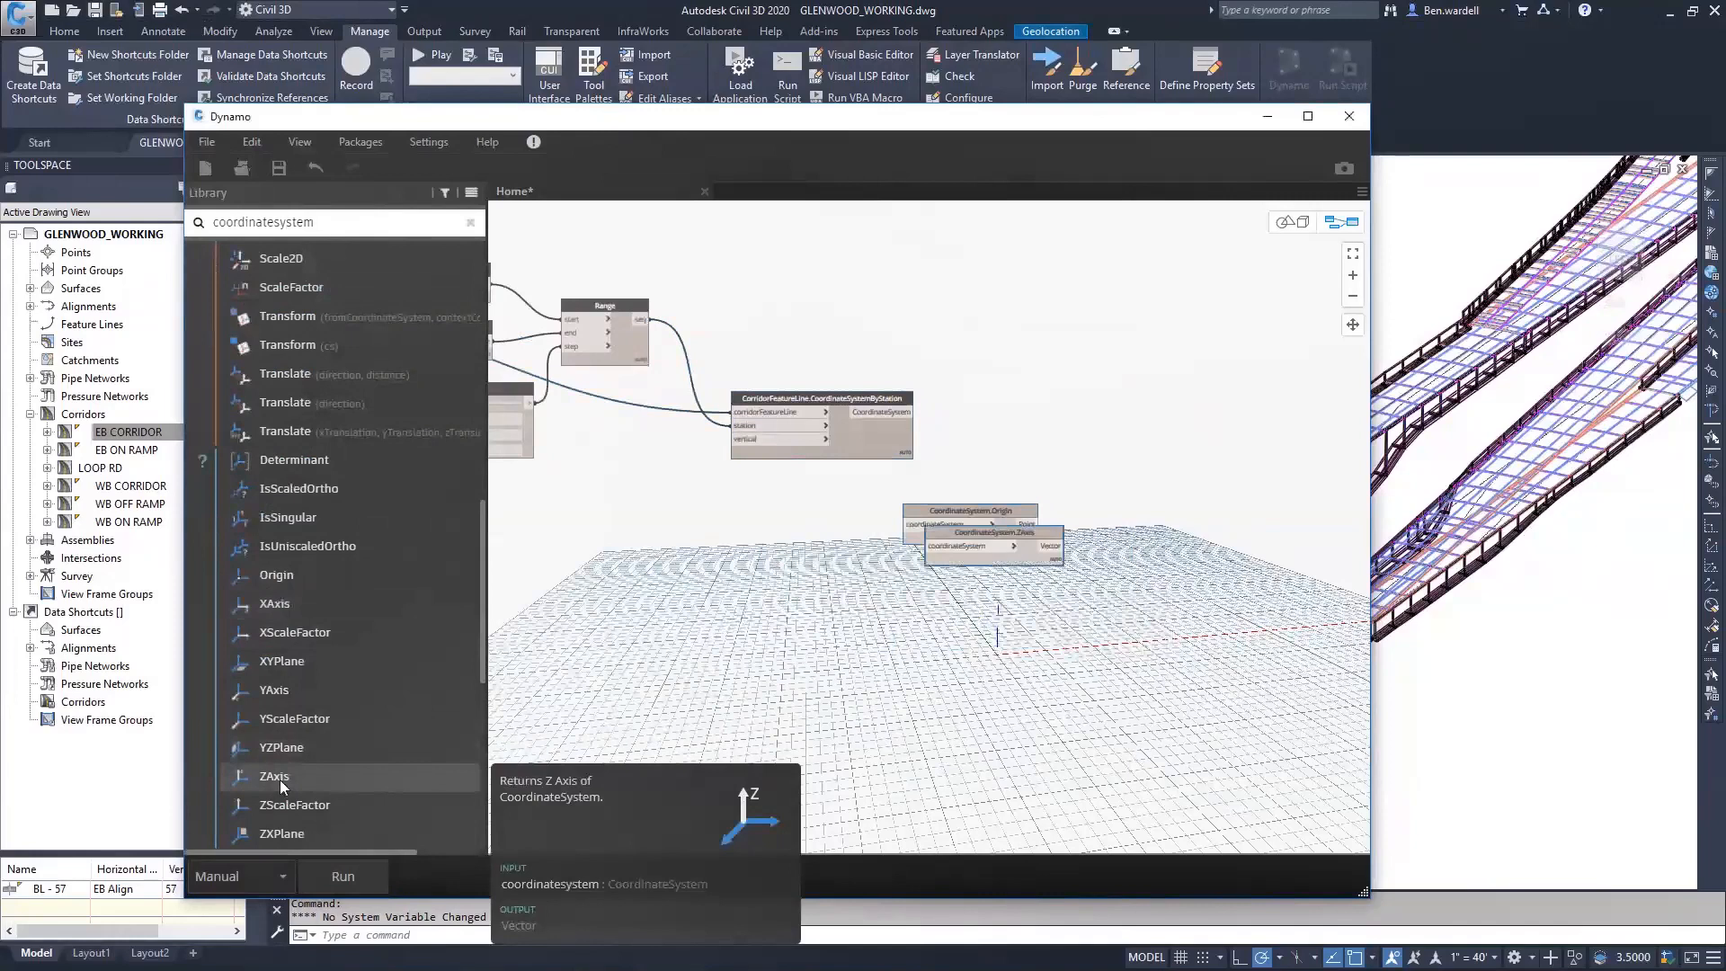
pyautogui.click(288, 688)
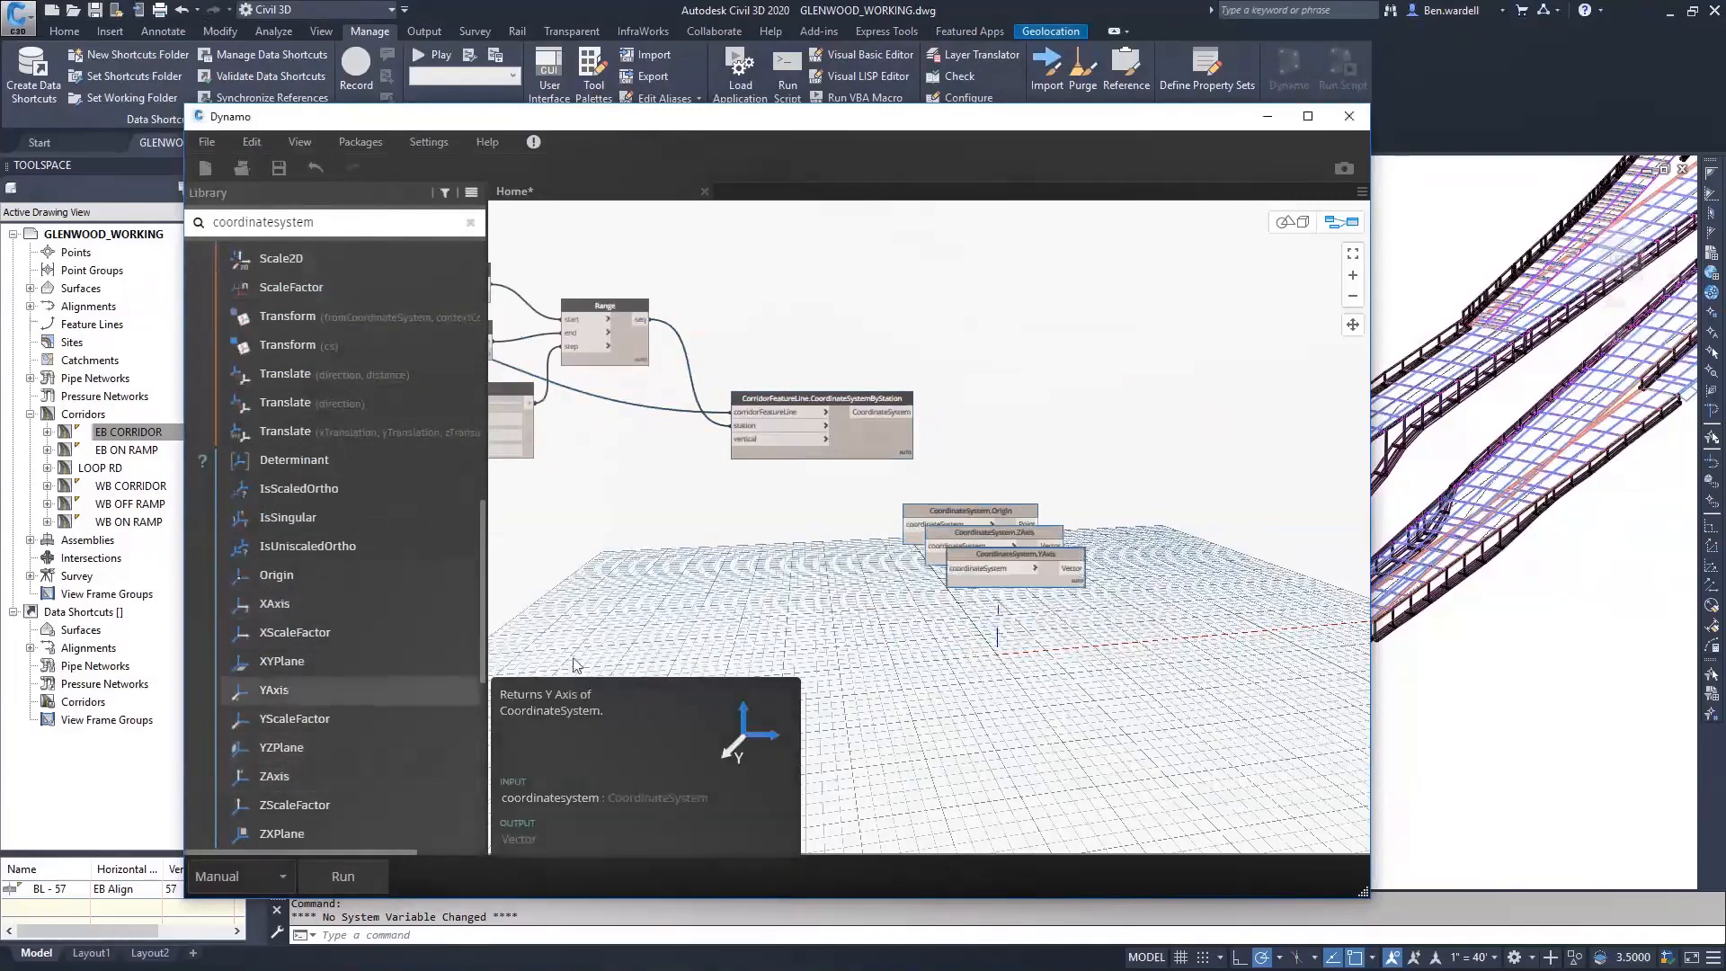
# Stack the Origin, ZAxis and YAxis nodes beside CoordinateSystemByStation and connect its CoordinateSystem output to all three.
pyautogui.moveTo(942, 519); pyautogui.dragTo(998, 413)
pyautogui.moveTo(987, 537); pyautogui.dragTo(1034, 465)
pyautogui.moveTo(1017, 554); pyautogui.dragTo(1031, 522)
pyautogui.moveTo(909, 412); pyautogui.dragTo(963, 478)
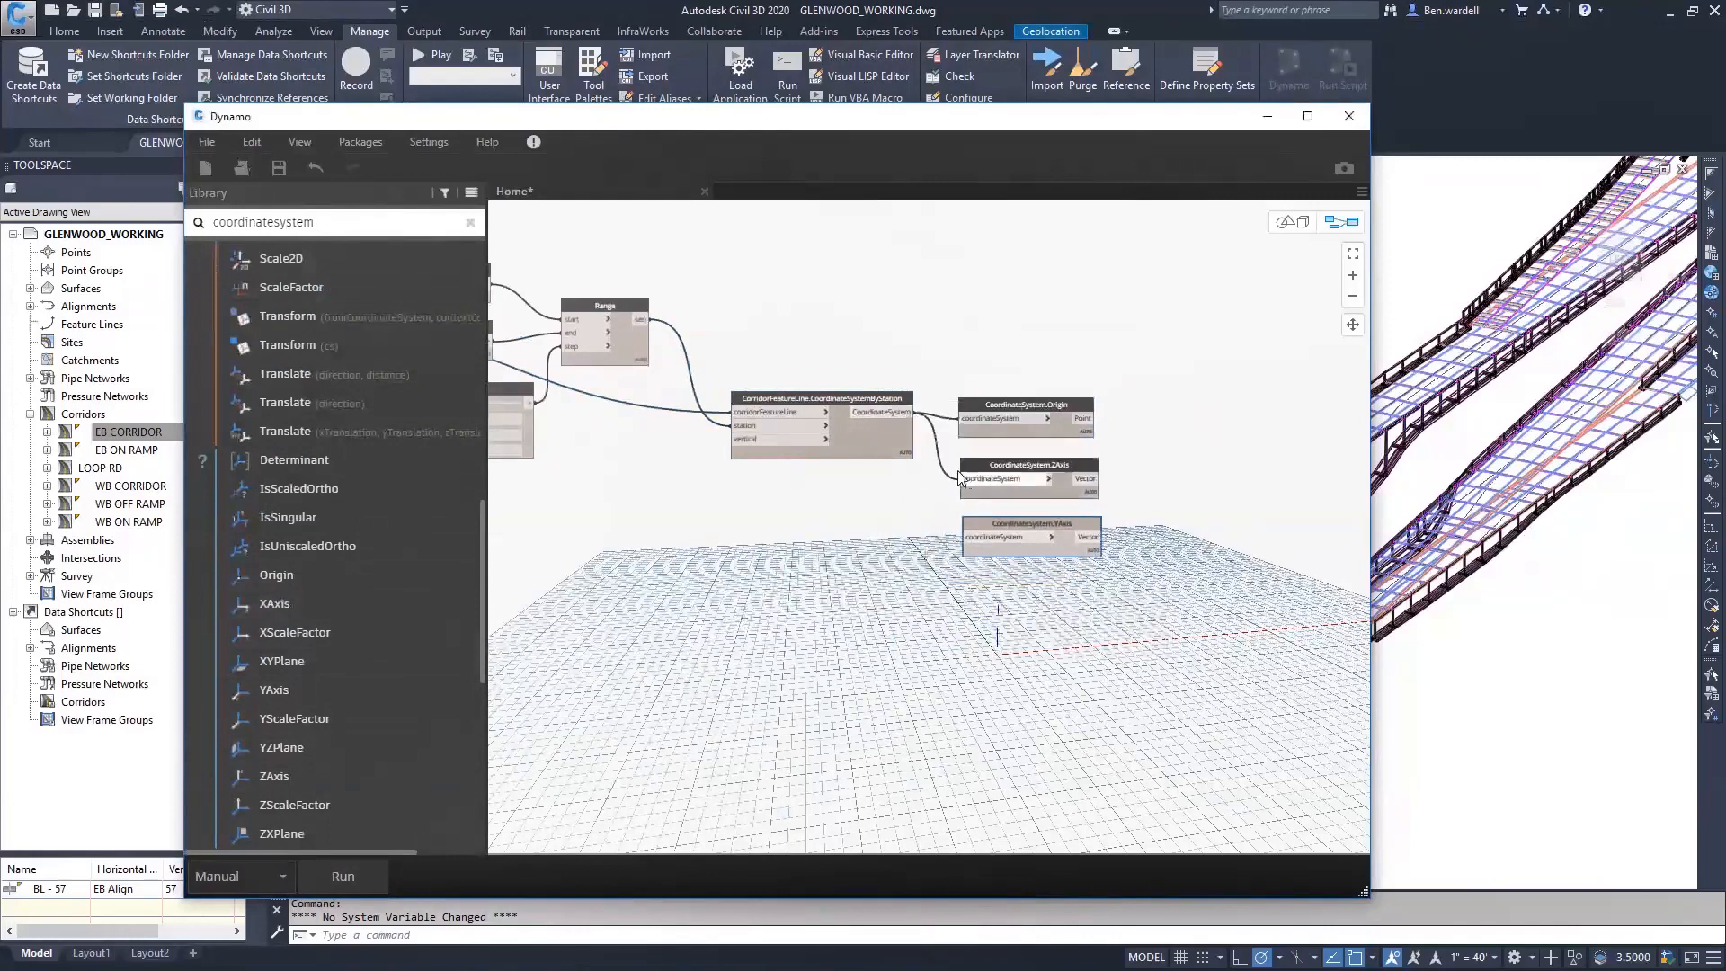
pyautogui.moveTo(905, 416); pyautogui.dragTo(966, 538)
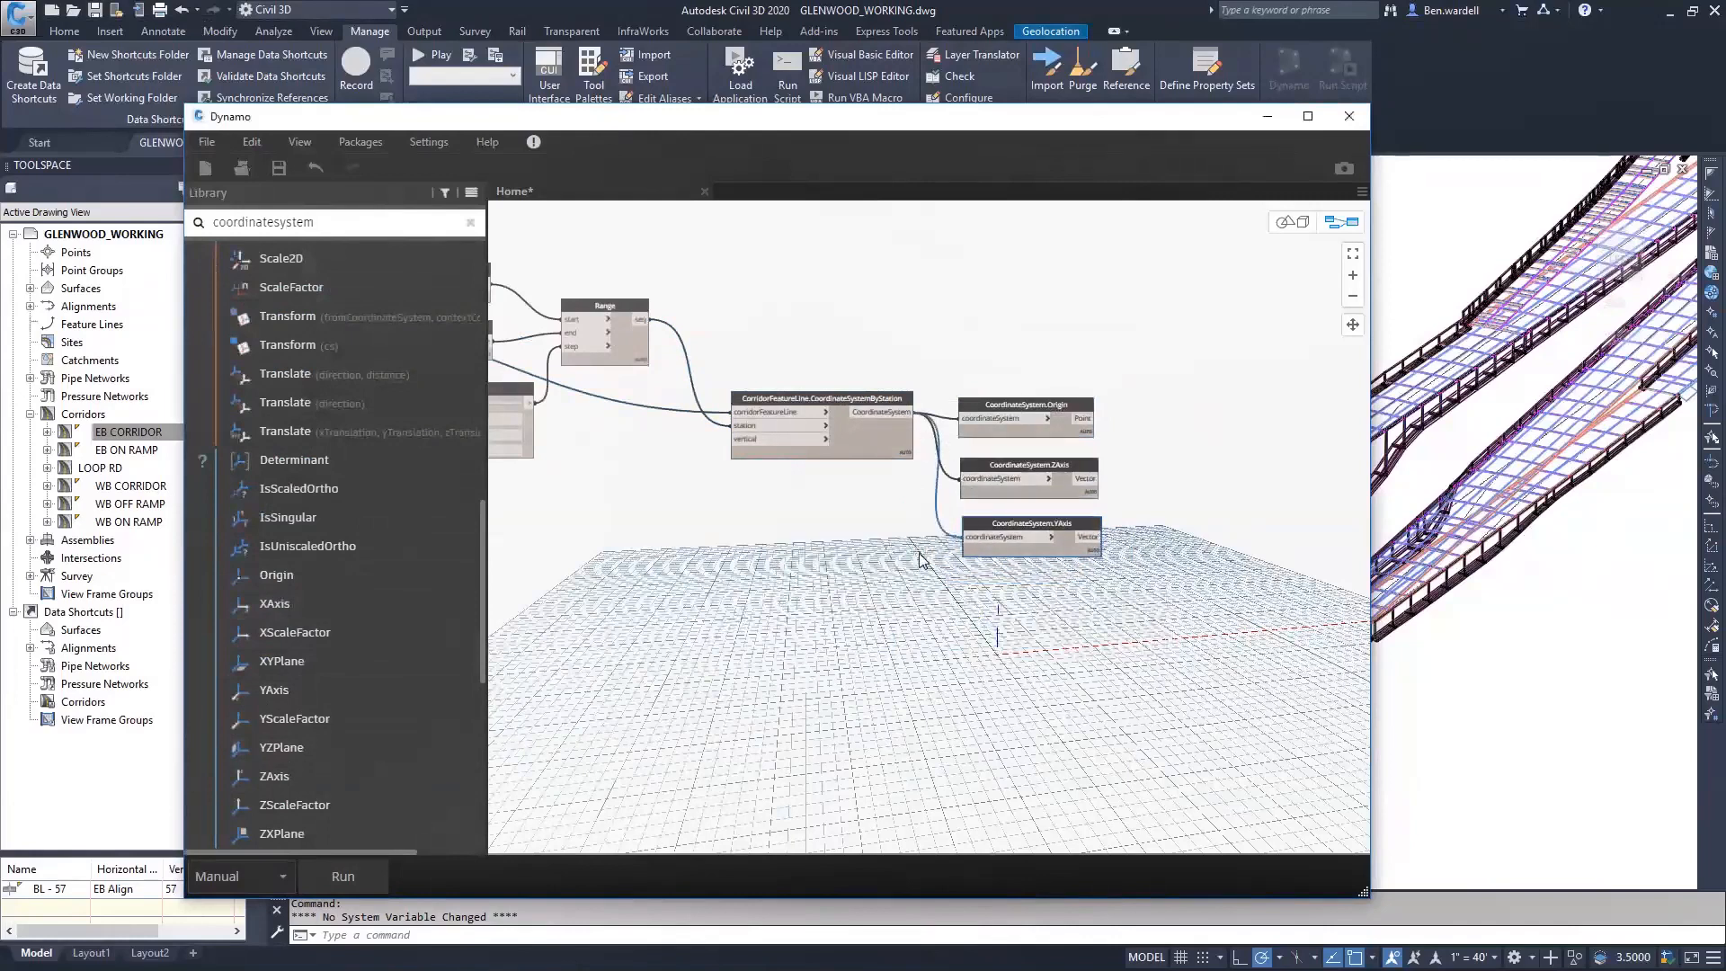
# Find and add a BlockReference.Create node and place it beyond and below the three CoordinateSystem nodes.
pyautogui.moveTo(1108, 628); pyautogui.dragTo(882, 500, button='middle')
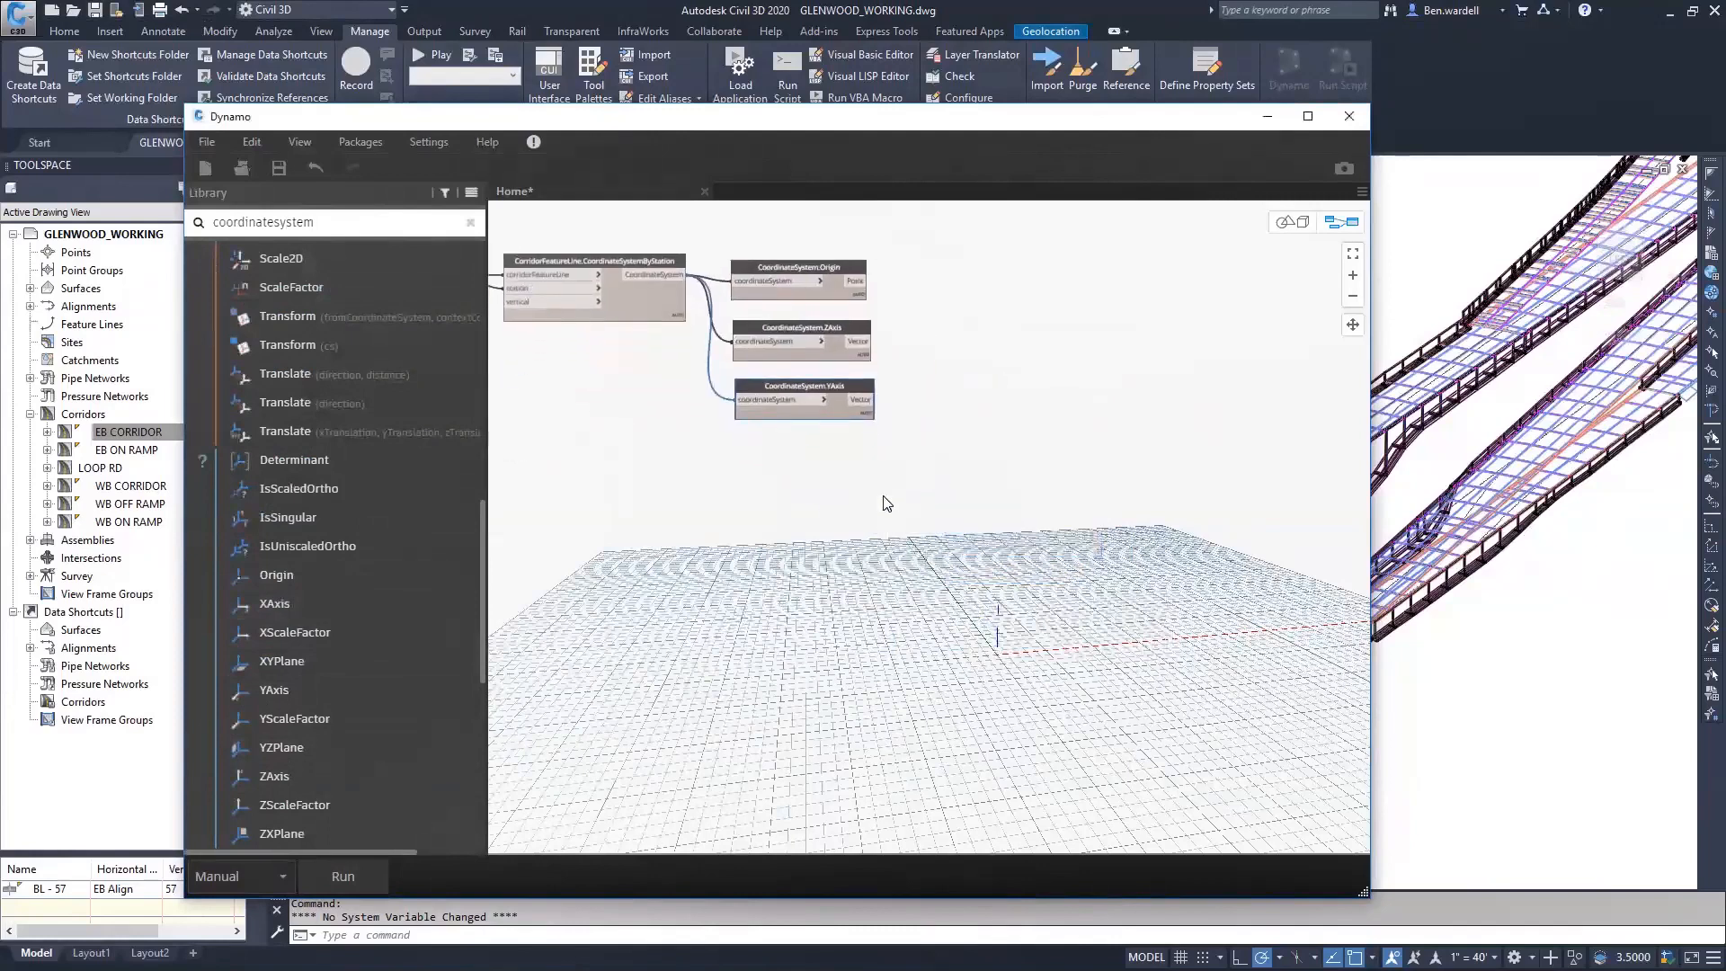
pyautogui.doubleClick(287, 221)
pyautogui.write('blockref')
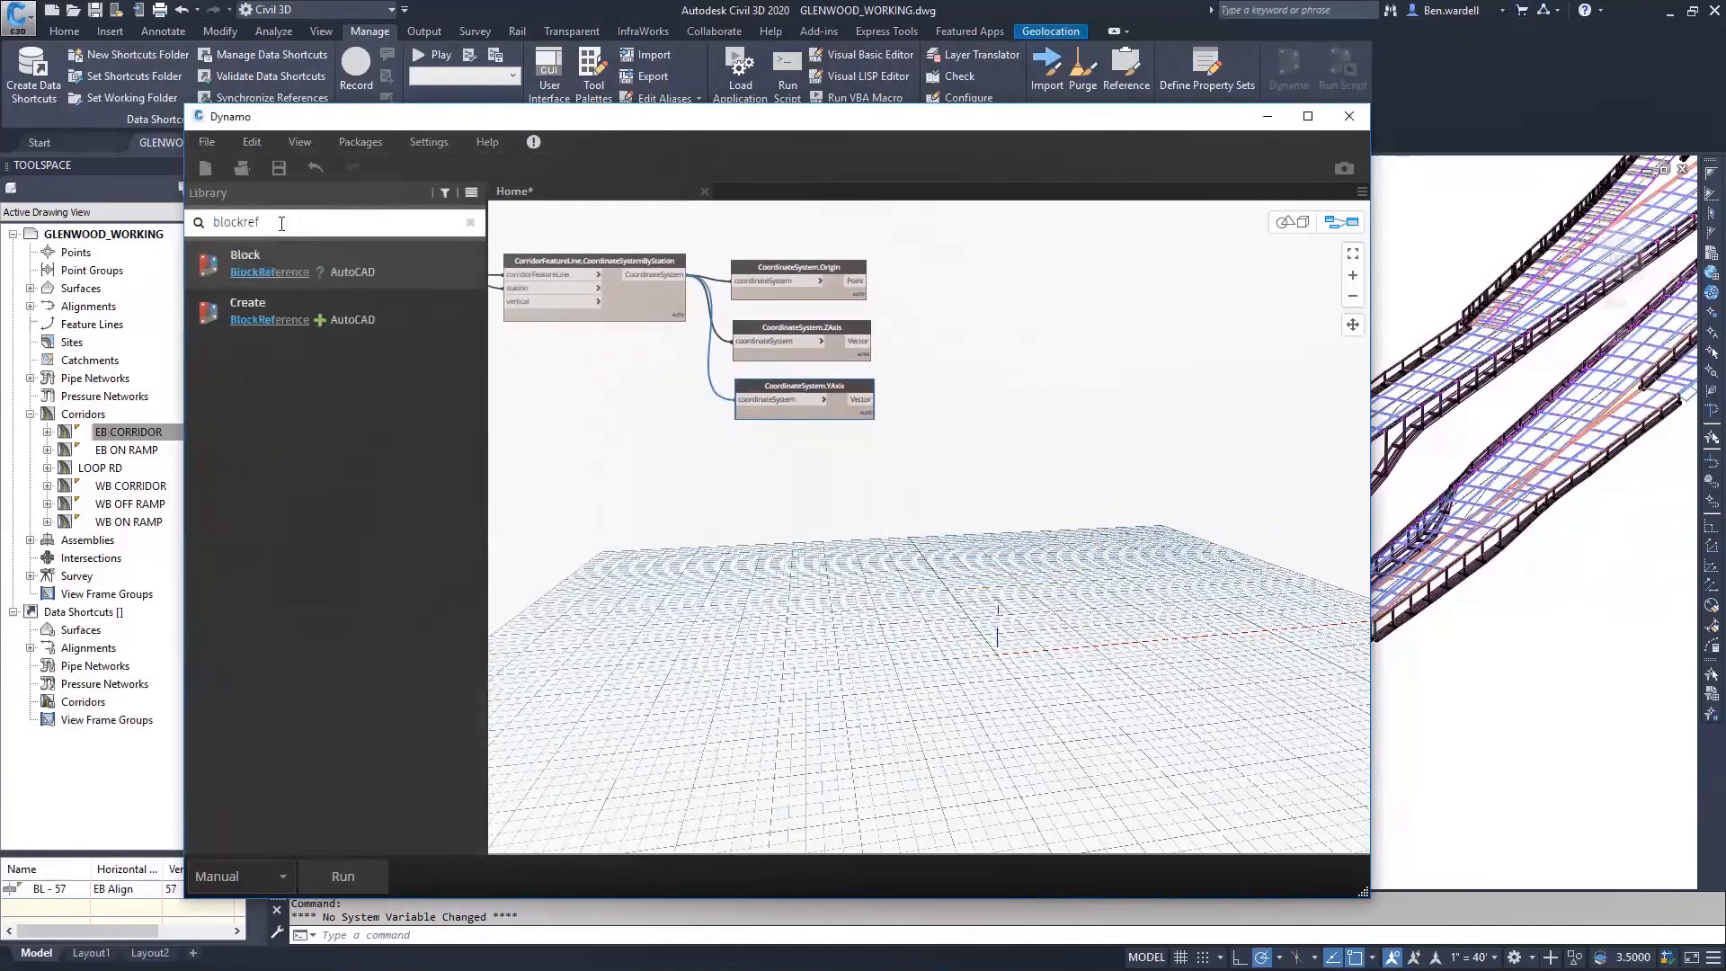
pyautogui.click(252, 310)
pyautogui.moveTo(1038, 576); pyautogui.dragTo(1127, 516)
pyautogui.scroll(1, 1134, 521)
pyautogui.scroll(2, 1134, 522)
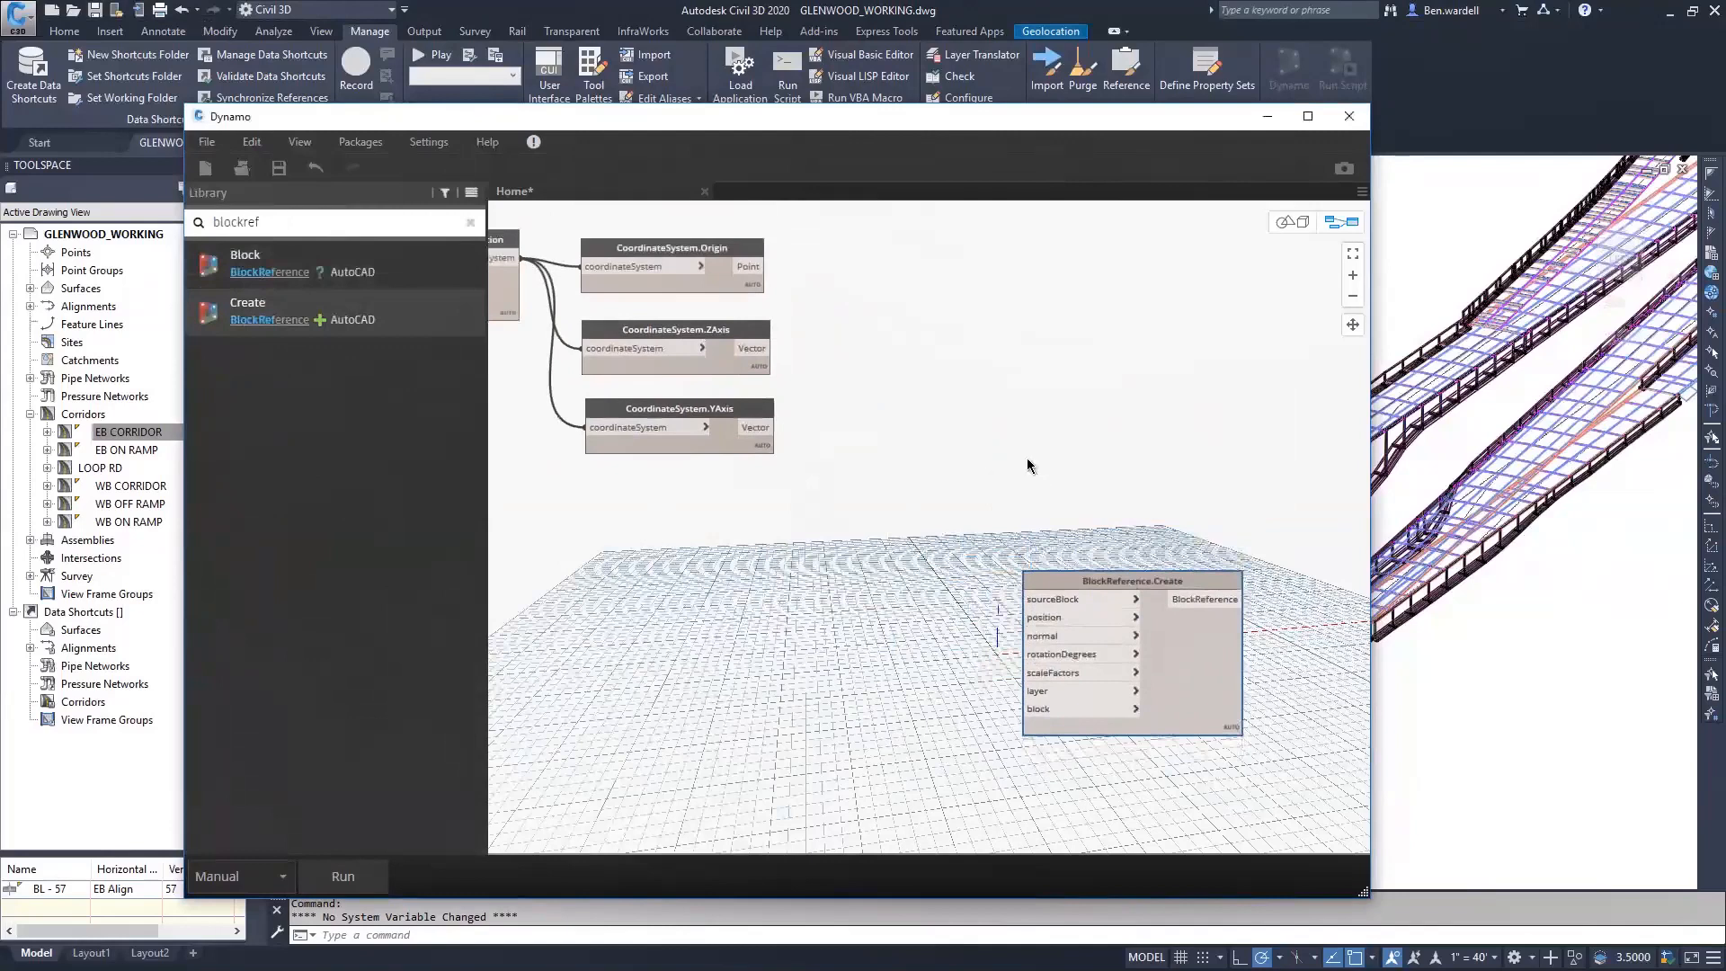
# Connect Origin's Point output to BlockReference.Create's position input and ZAxis's Vector output to its normal input.
pyautogui.moveTo(760, 268); pyautogui.dragTo(1026, 617)
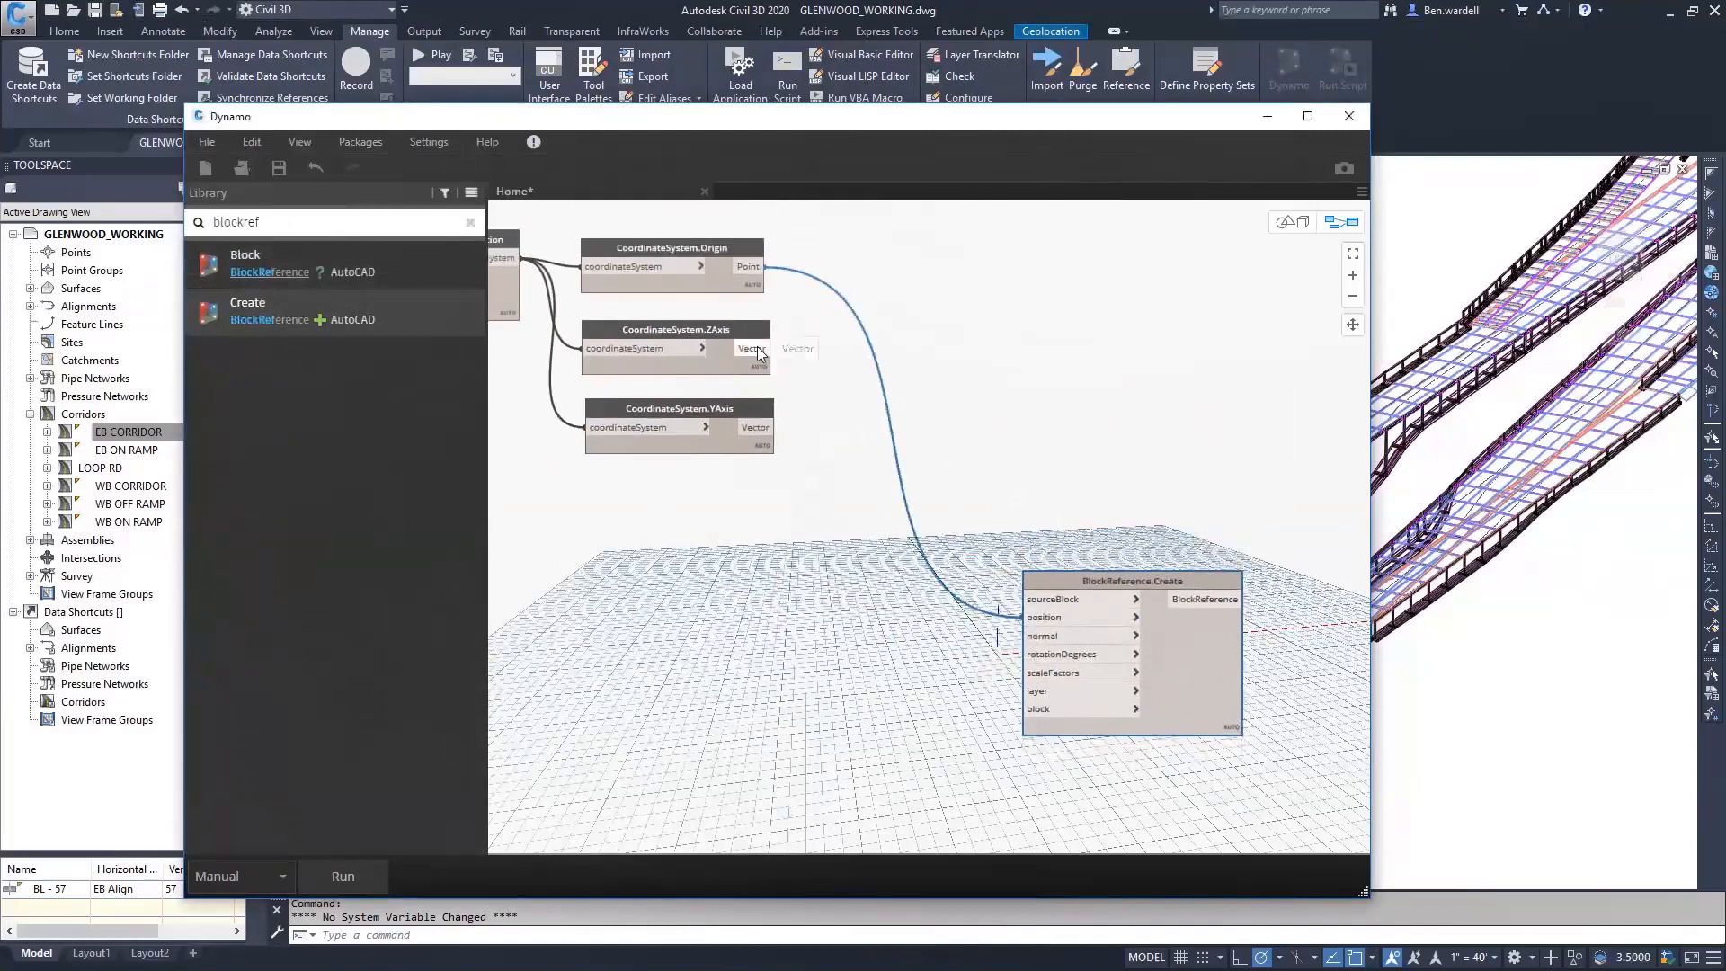
pyautogui.moveTo(757, 352); pyautogui.dragTo(1027, 636)
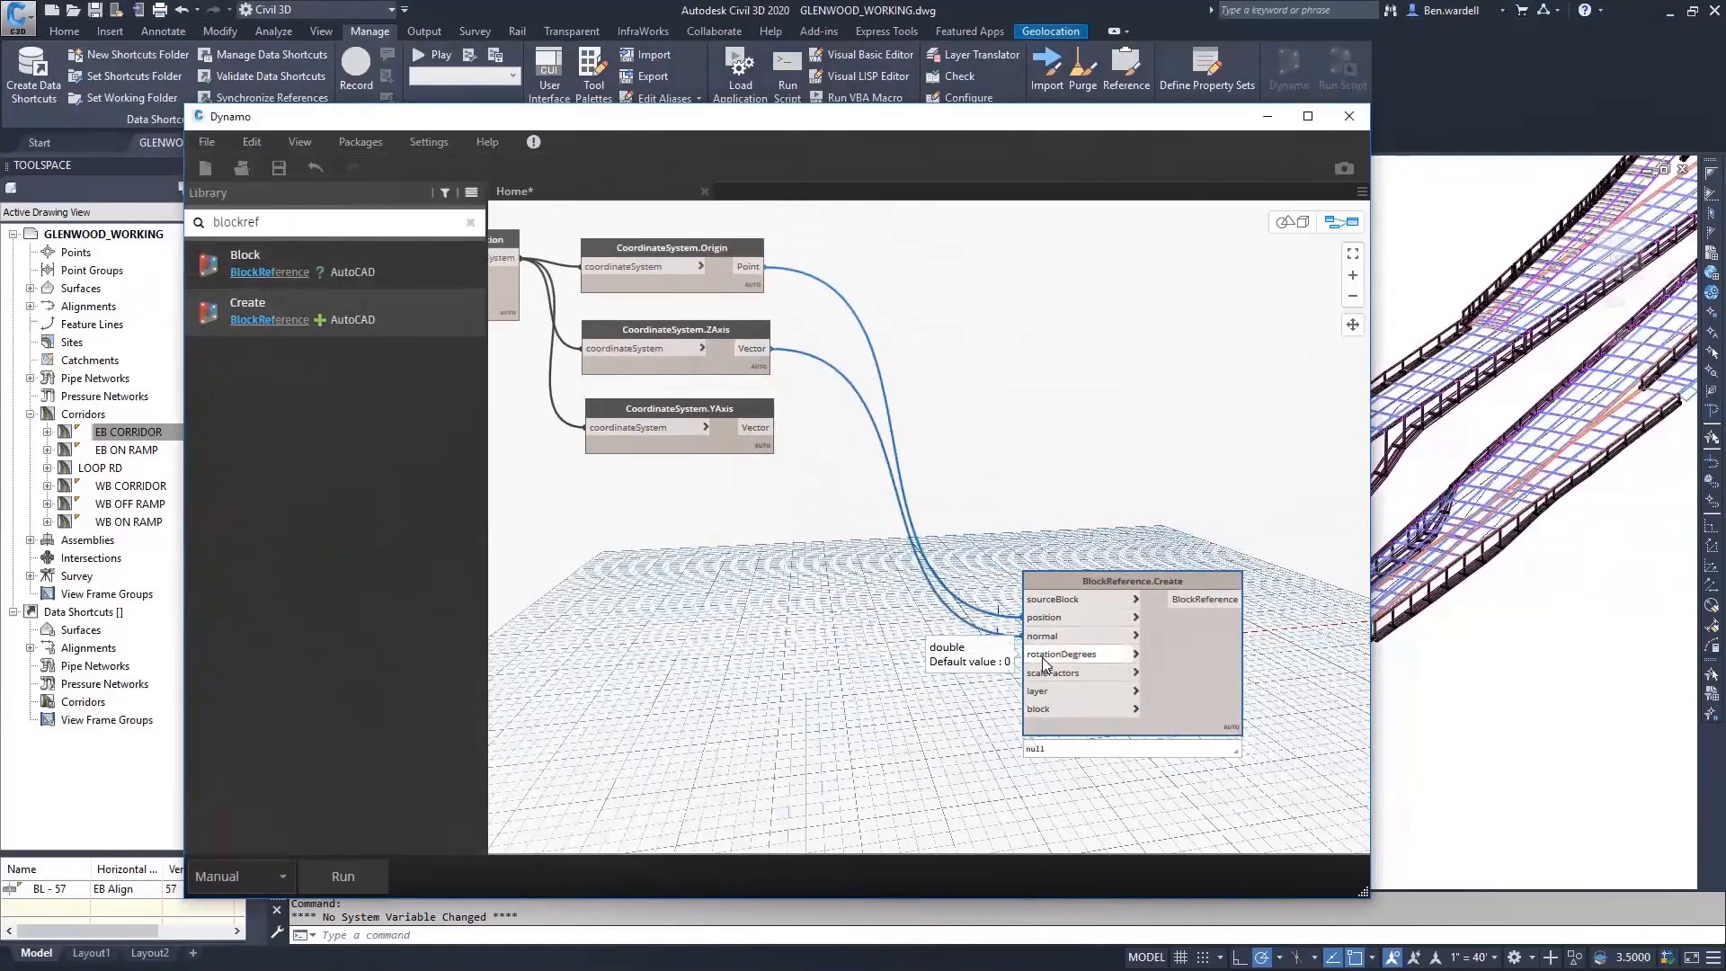
pyautogui.scroll(-2, 926, 525)
# Search the library for Vector.angle, add a Vector.AngleAboutAxis node and place it above BlockReference.Create.
pyautogui.click(726, 428)
pyautogui.moveTo(727, 428)
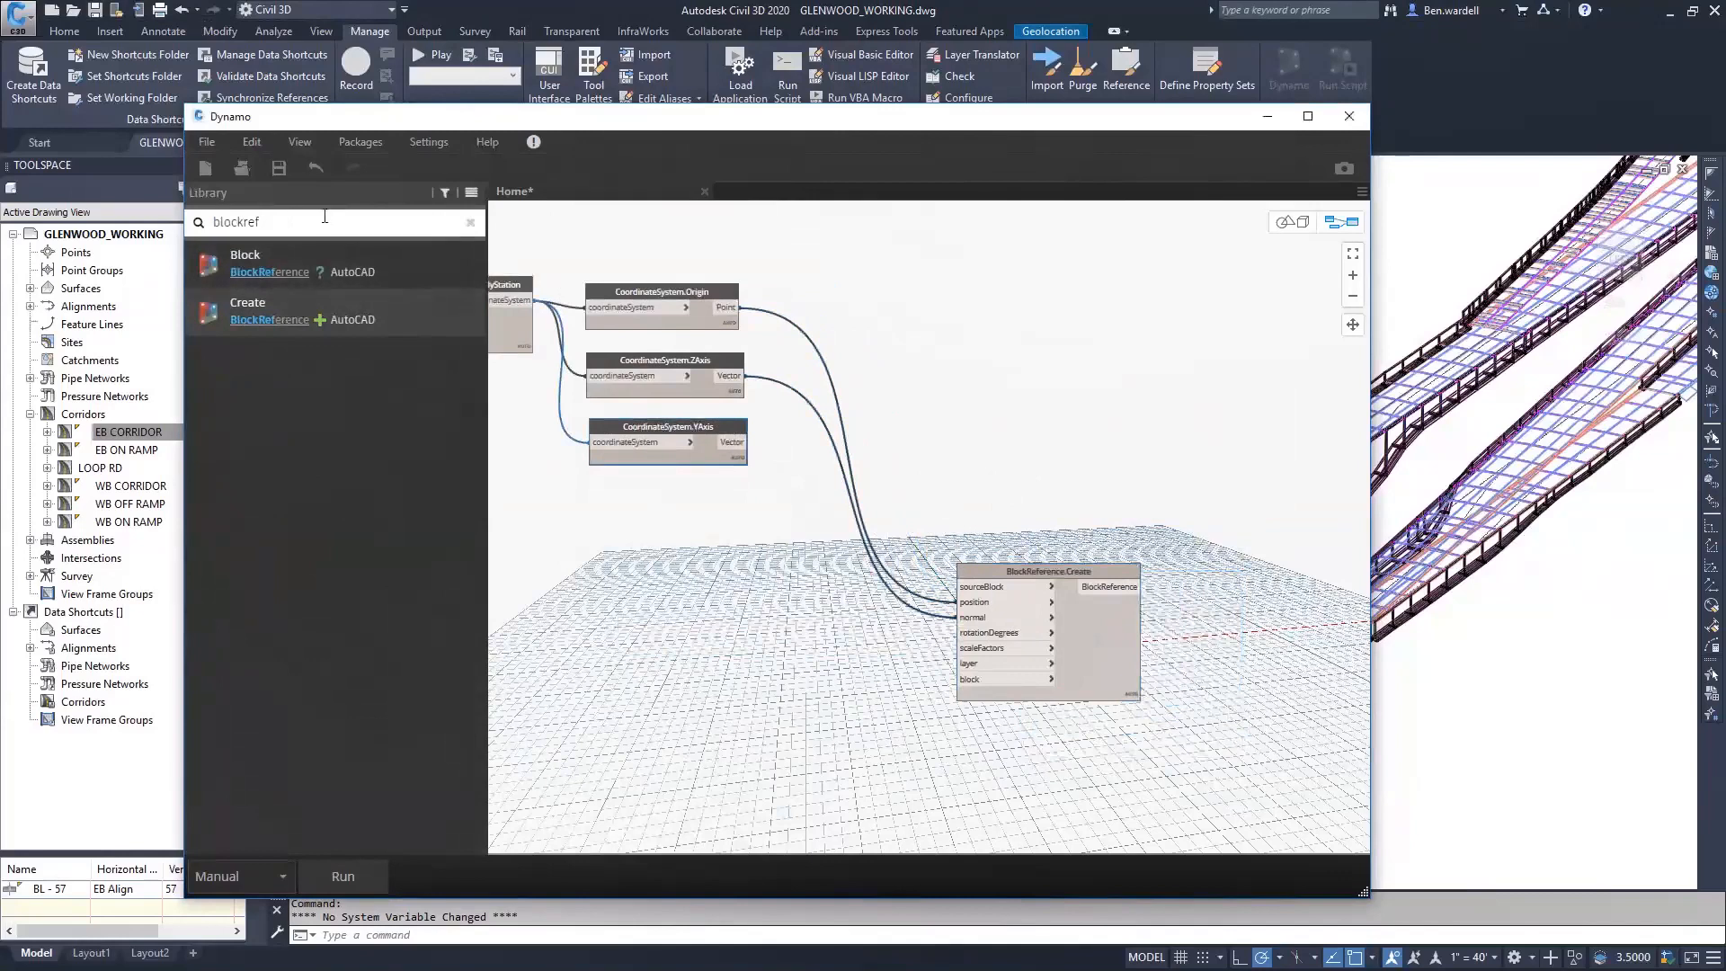
pyautogui.press('BackSpace')
pyautogui.press('BackSpace')
pyautogui.press('BackSpace')
pyautogui.press('BackSpace')
pyautogui.press('BackSpace')
pyautogui.press('BackSpace')
pyautogui.press('BackSpace')
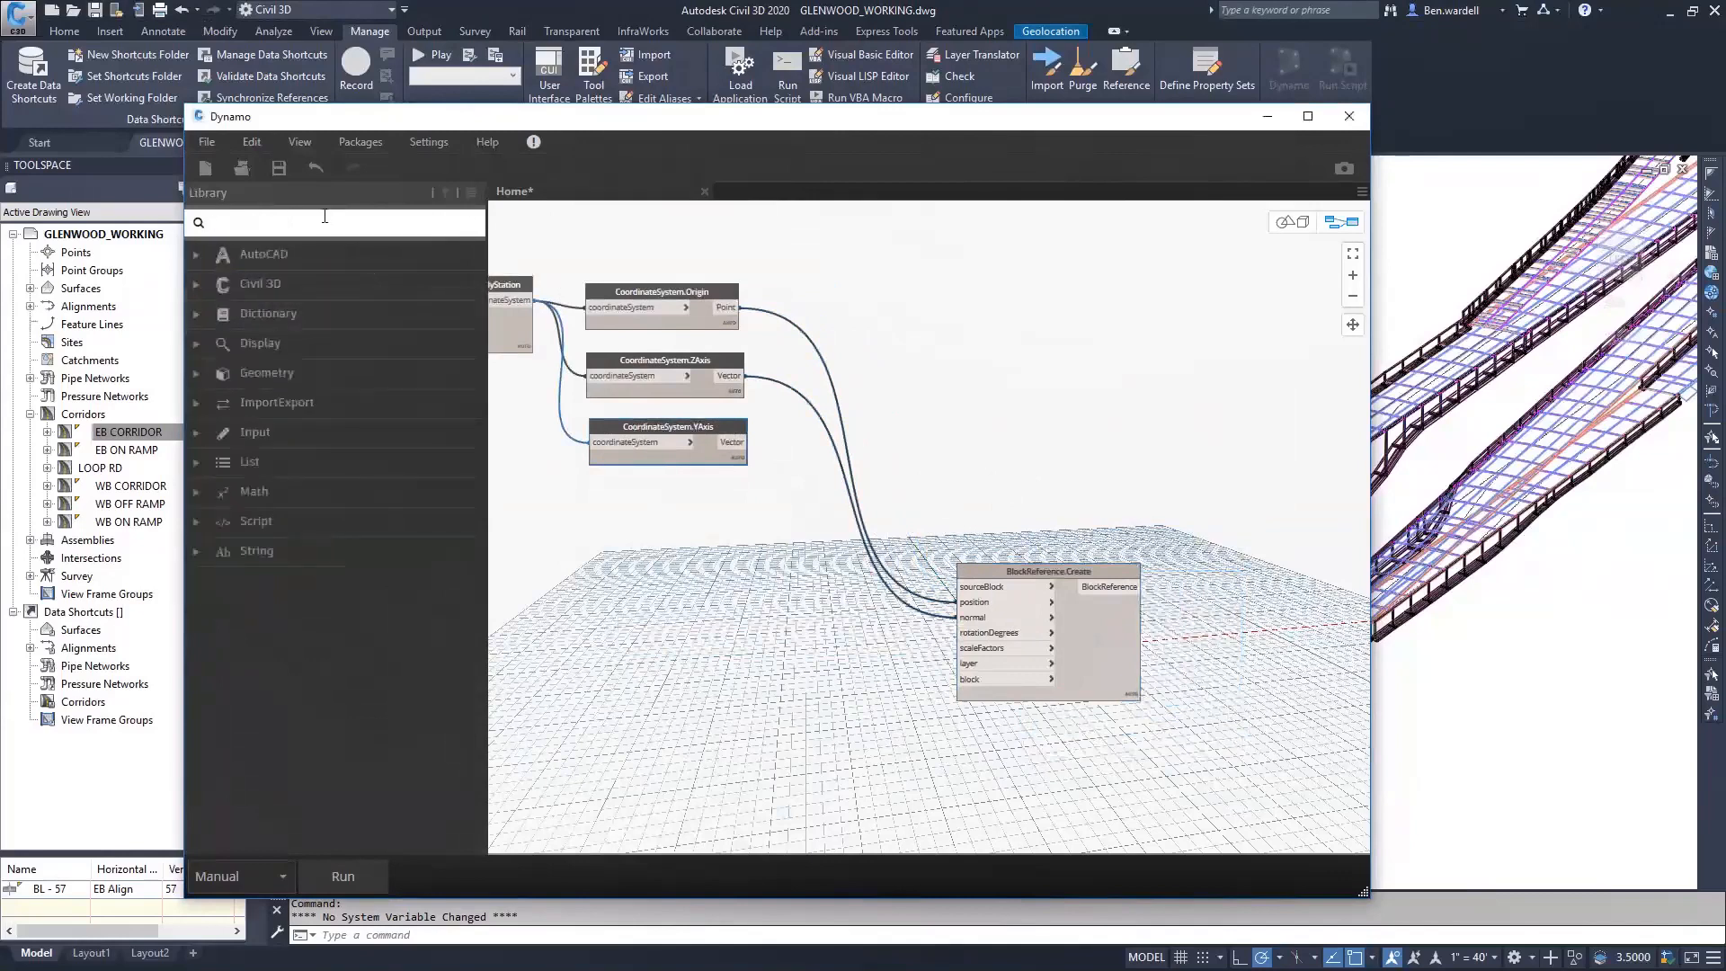
pyautogui.write('Vecotor')
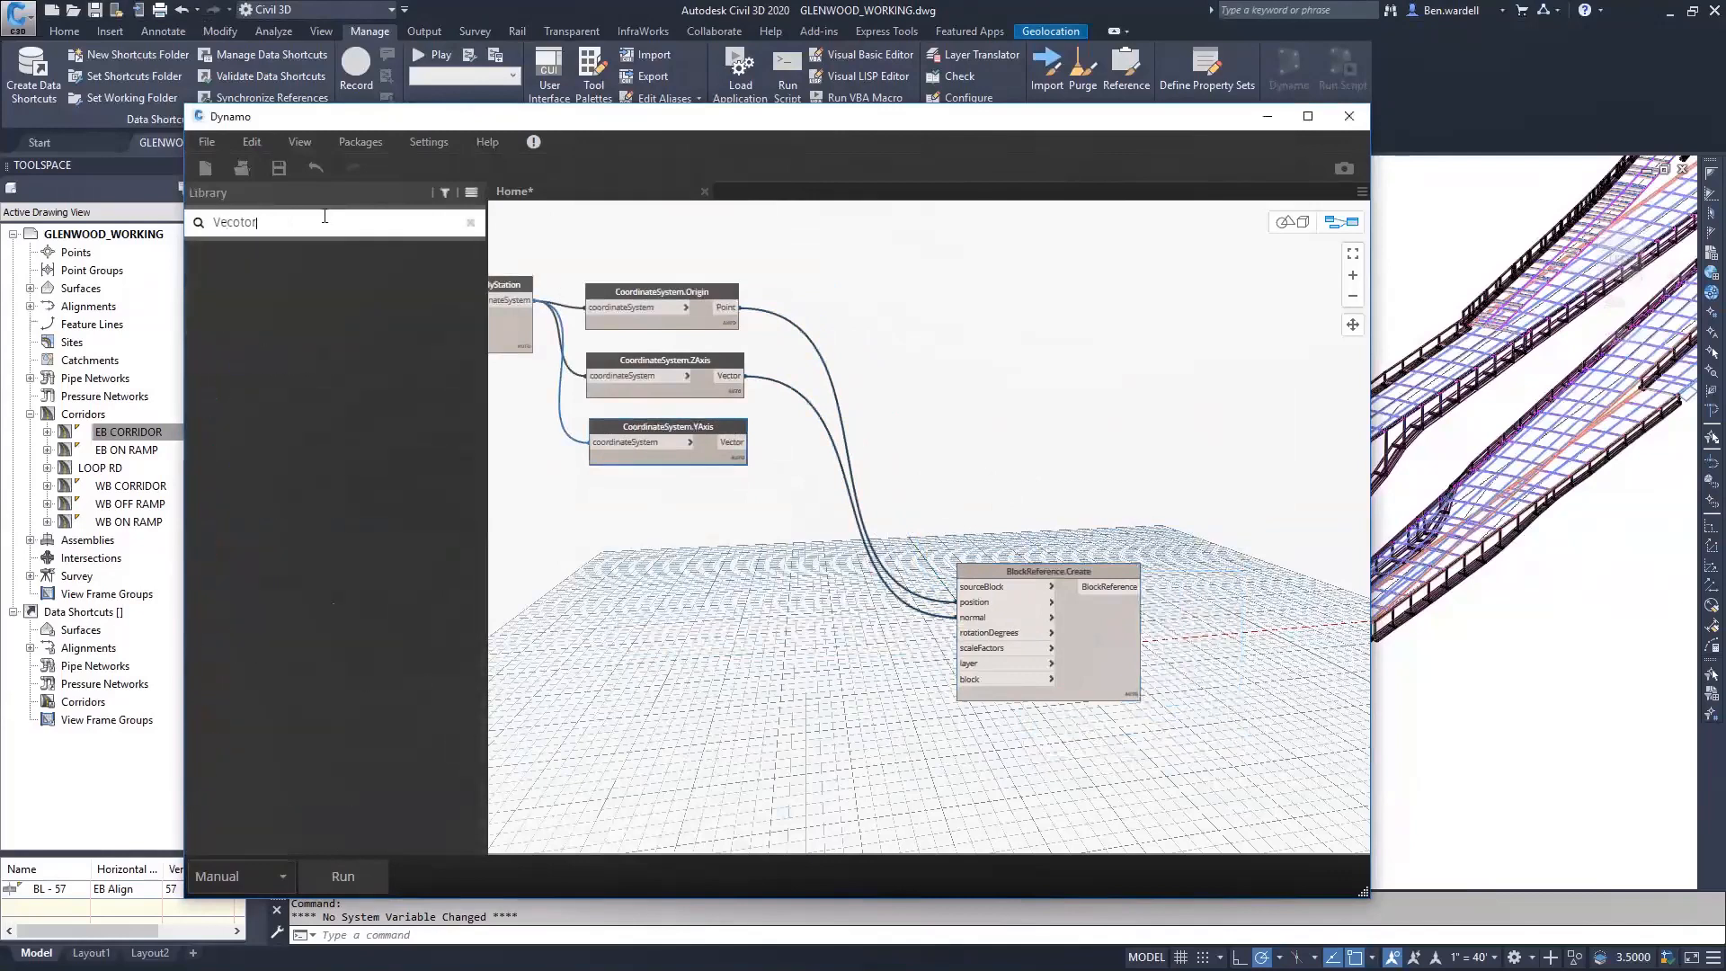
pyautogui.write('r')
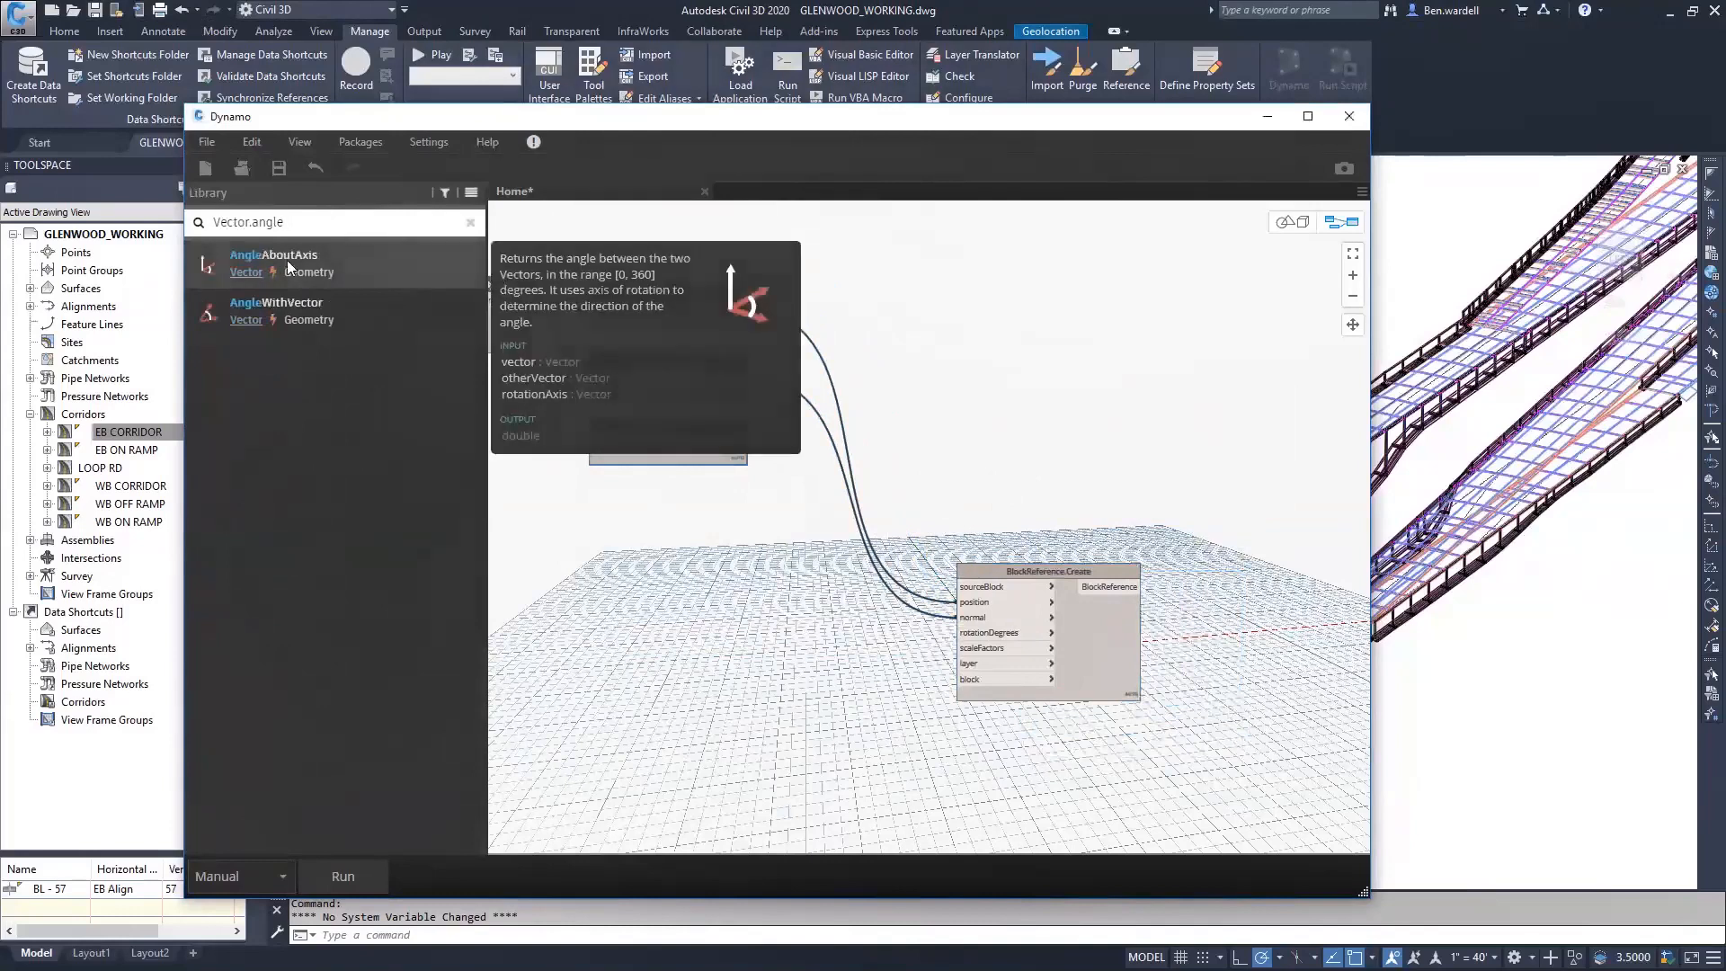
pyautogui.click(288, 259)
pyautogui.moveTo(1078, 601); pyautogui.dragTo(1068, 370)
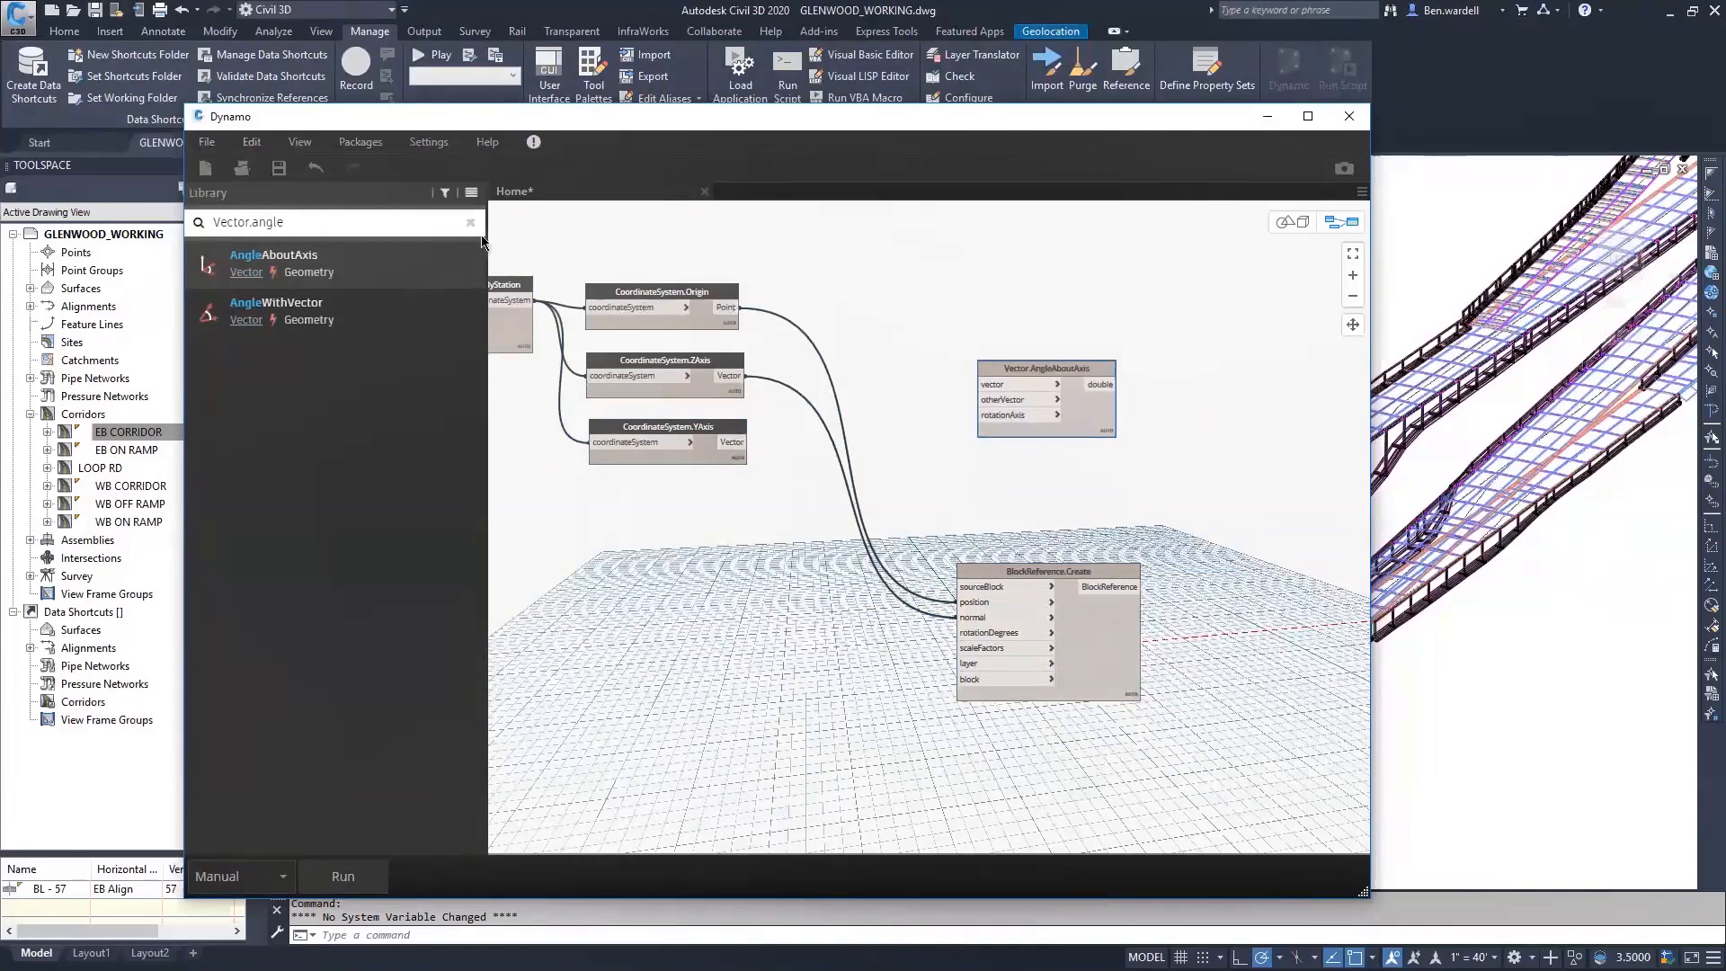
# Find and add a Vector.XAxis node and connect its output to AngleAboutAxis's vector input.
pyautogui.click(286, 225)
pyautogui.write('vector.')
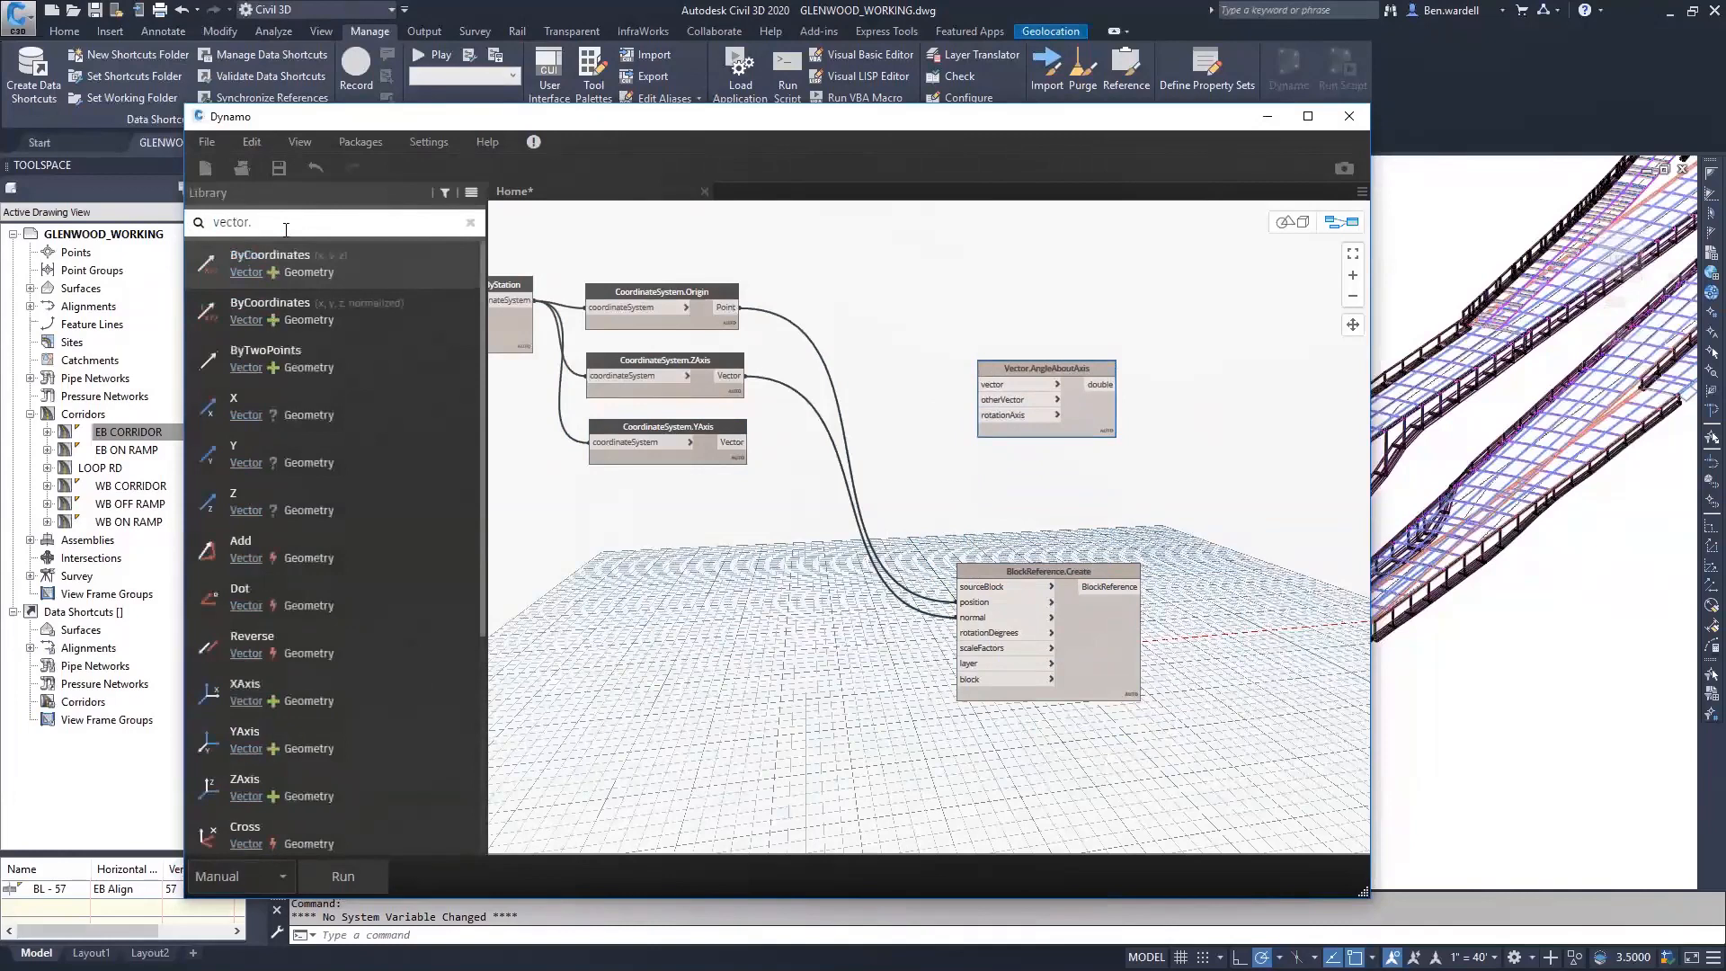
pyautogui.write('xa')
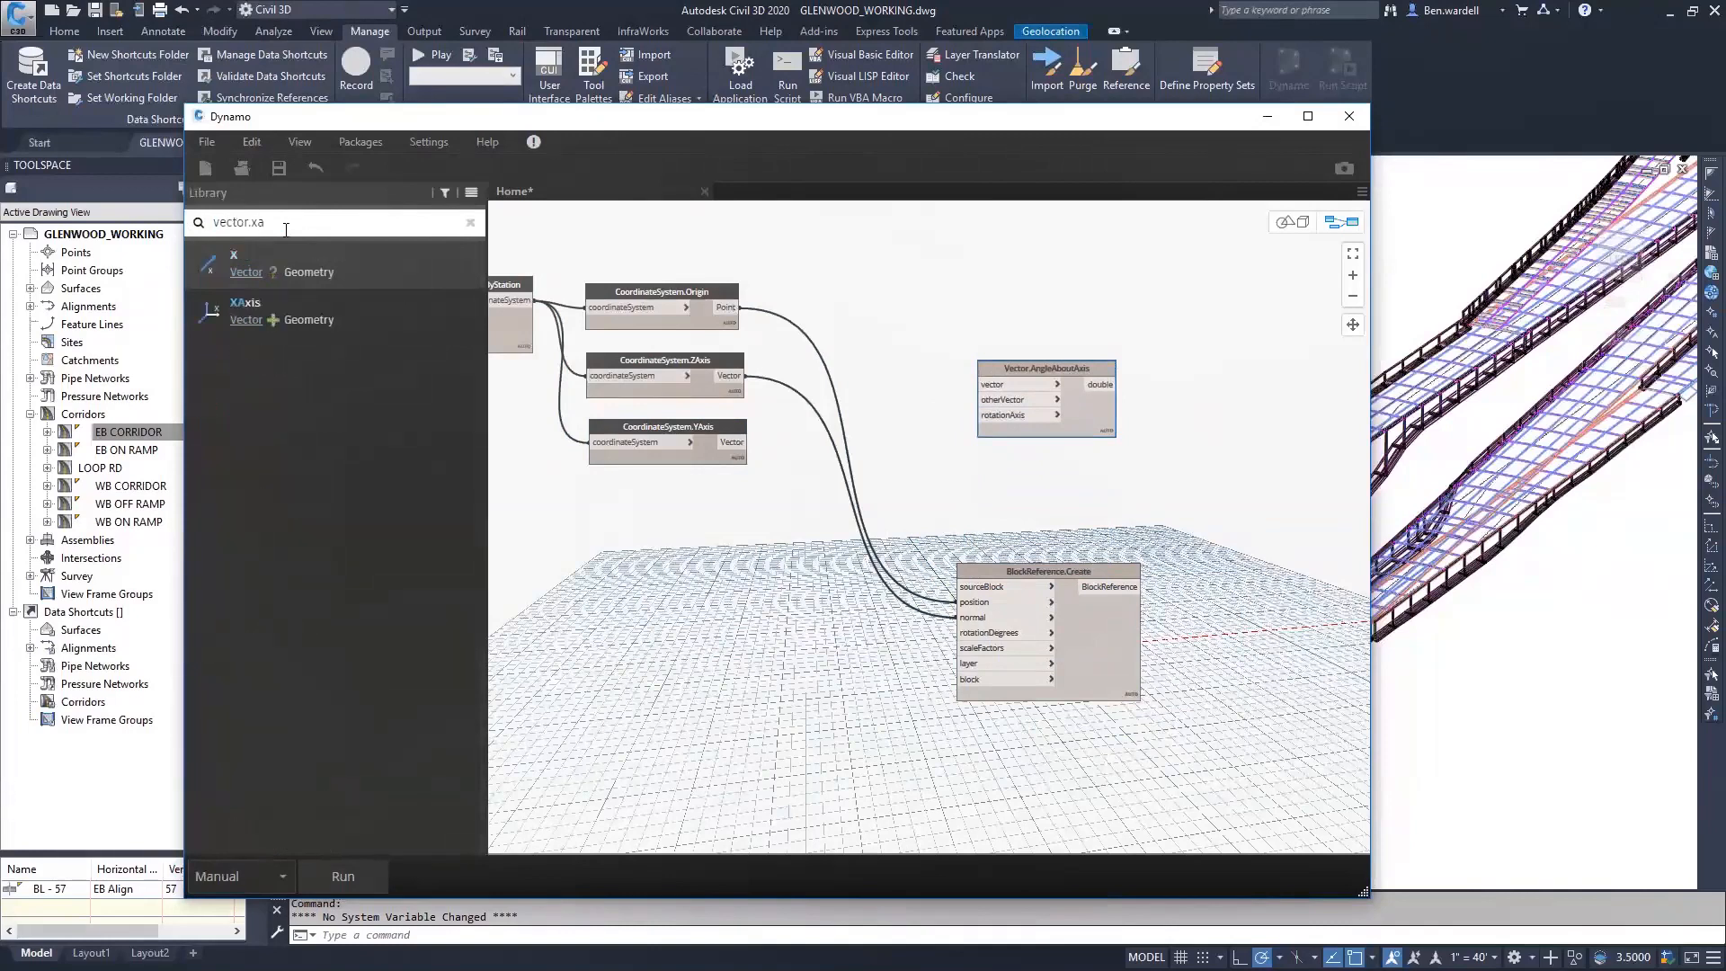
pyautogui.click(241, 311)
pyautogui.moveTo(926, 505); pyautogui.dragTo(980, 384)
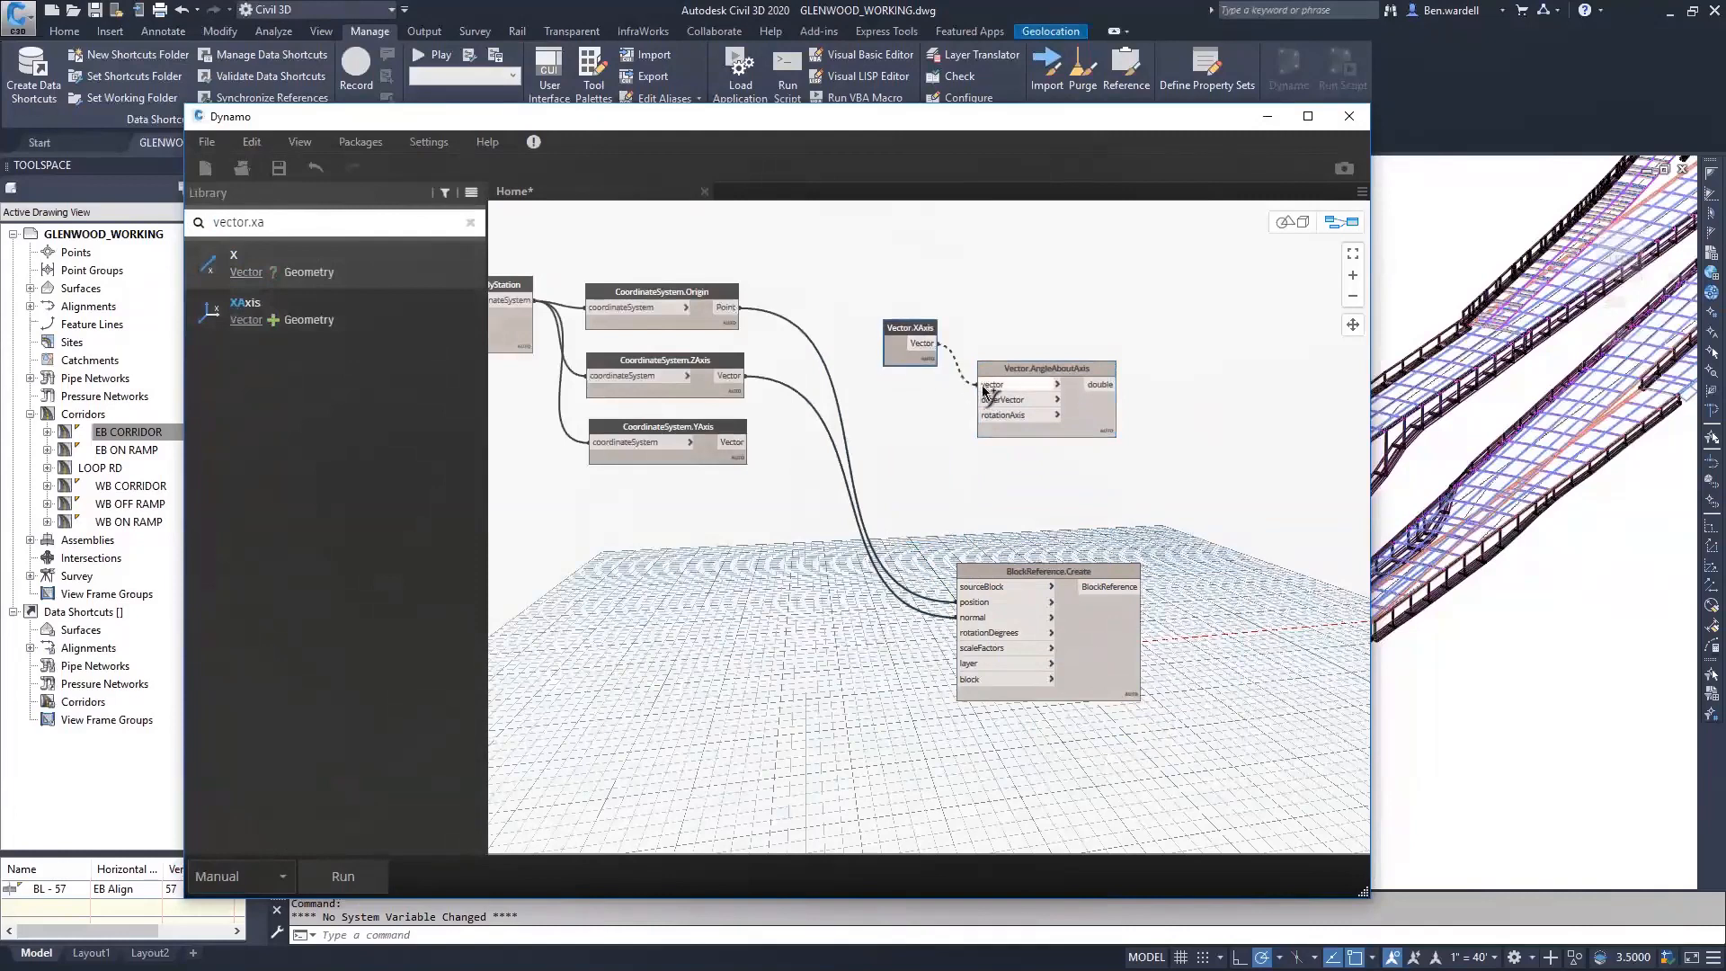
# Add a Vector.ZAxis node feeding AngleAboutAxis's rotationAxis input, and connect CoordinateSystem.YAxis's Vector output to the otherVector input.
pyautogui.moveTo(282, 226); pyautogui.dragTo(255, 225)
pyautogui.write('z')
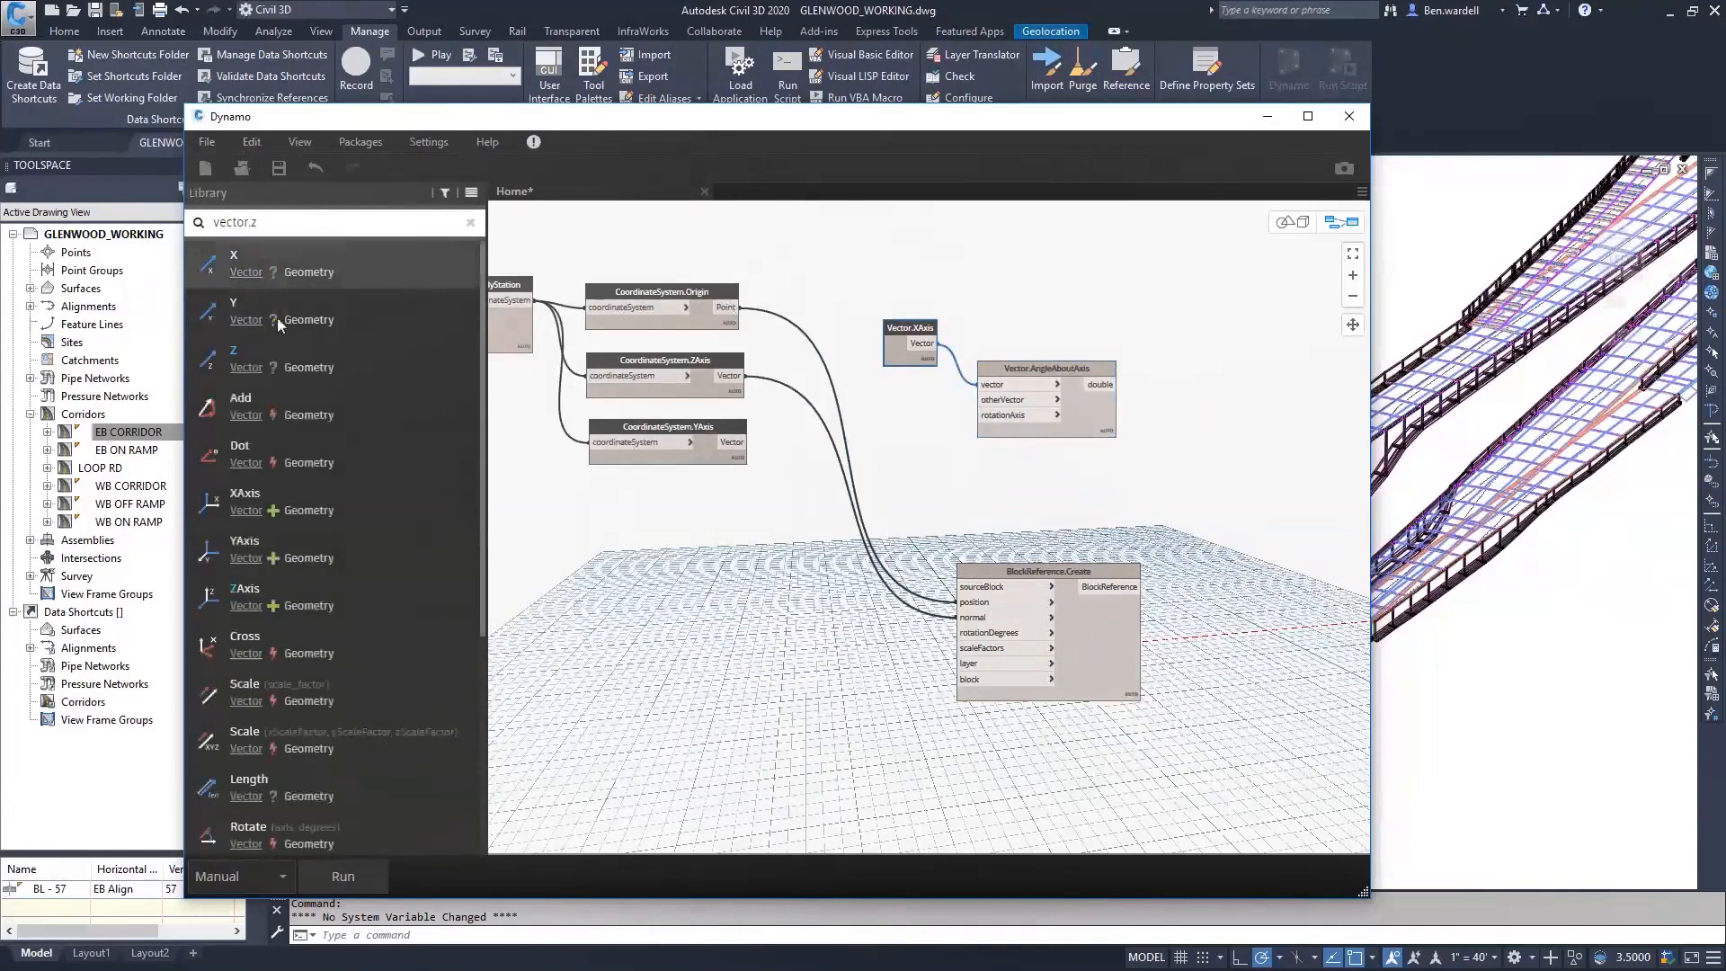
pyautogui.click(267, 605)
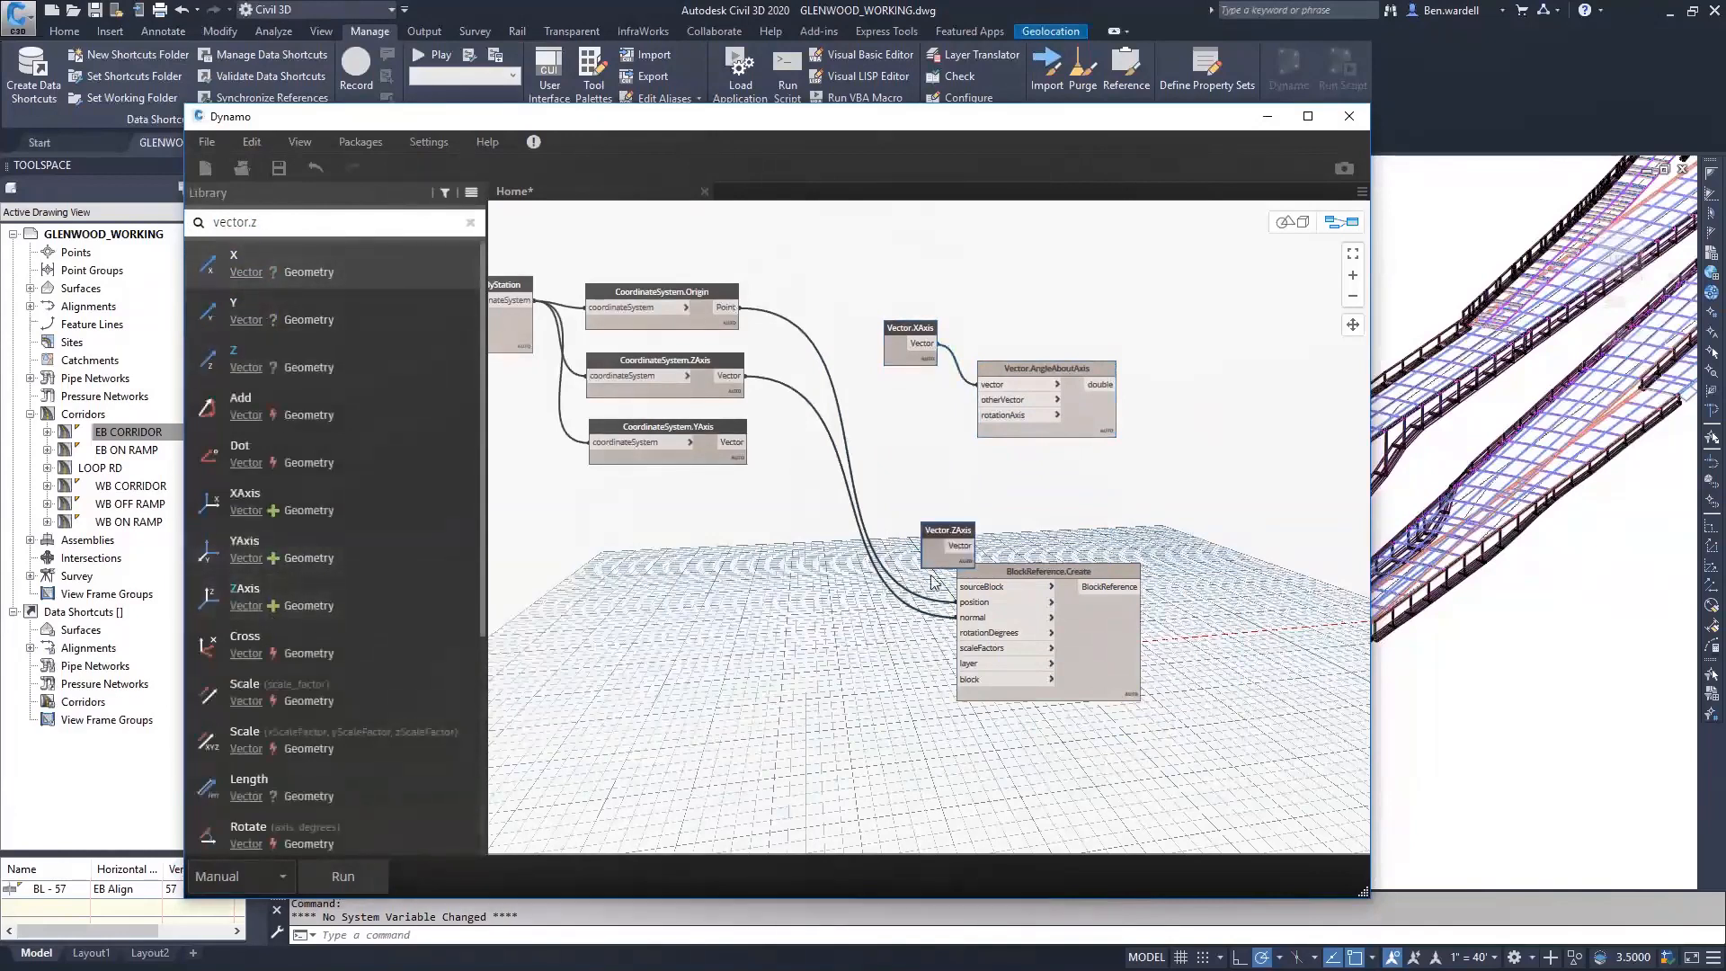
pyautogui.moveTo(948, 531); pyautogui.dragTo(883, 442)
pyautogui.click(902, 464)
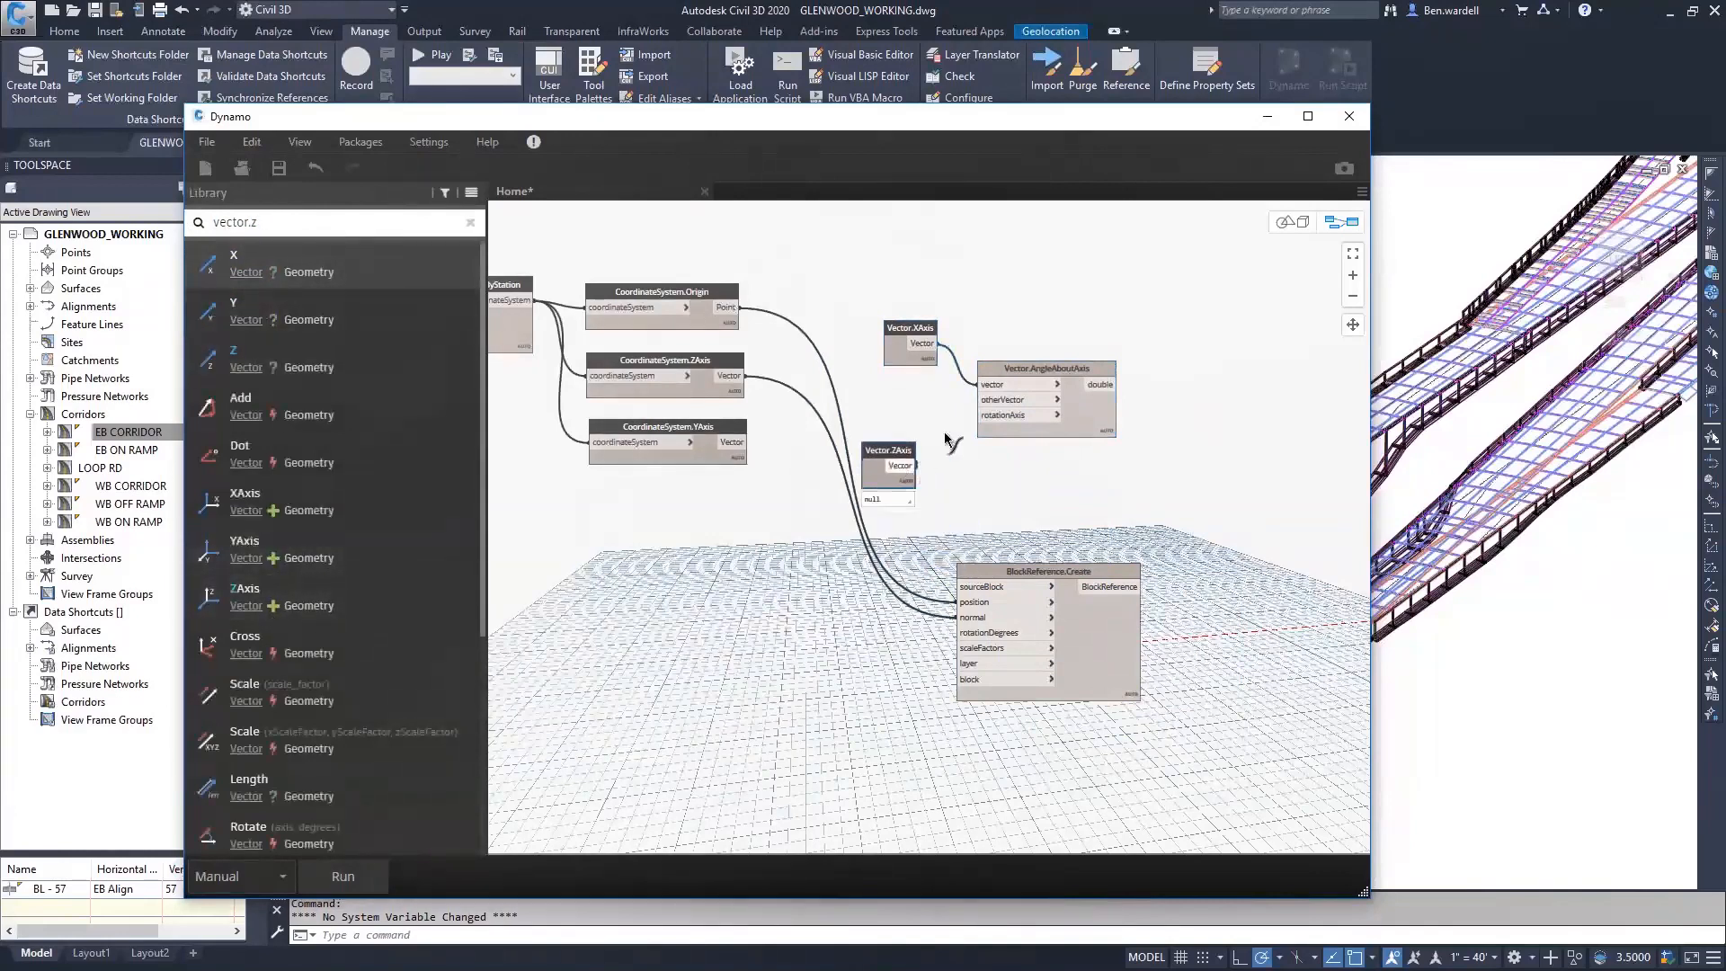
pyautogui.click(978, 415)
pyautogui.click(746, 441)
pyautogui.click(979, 400)
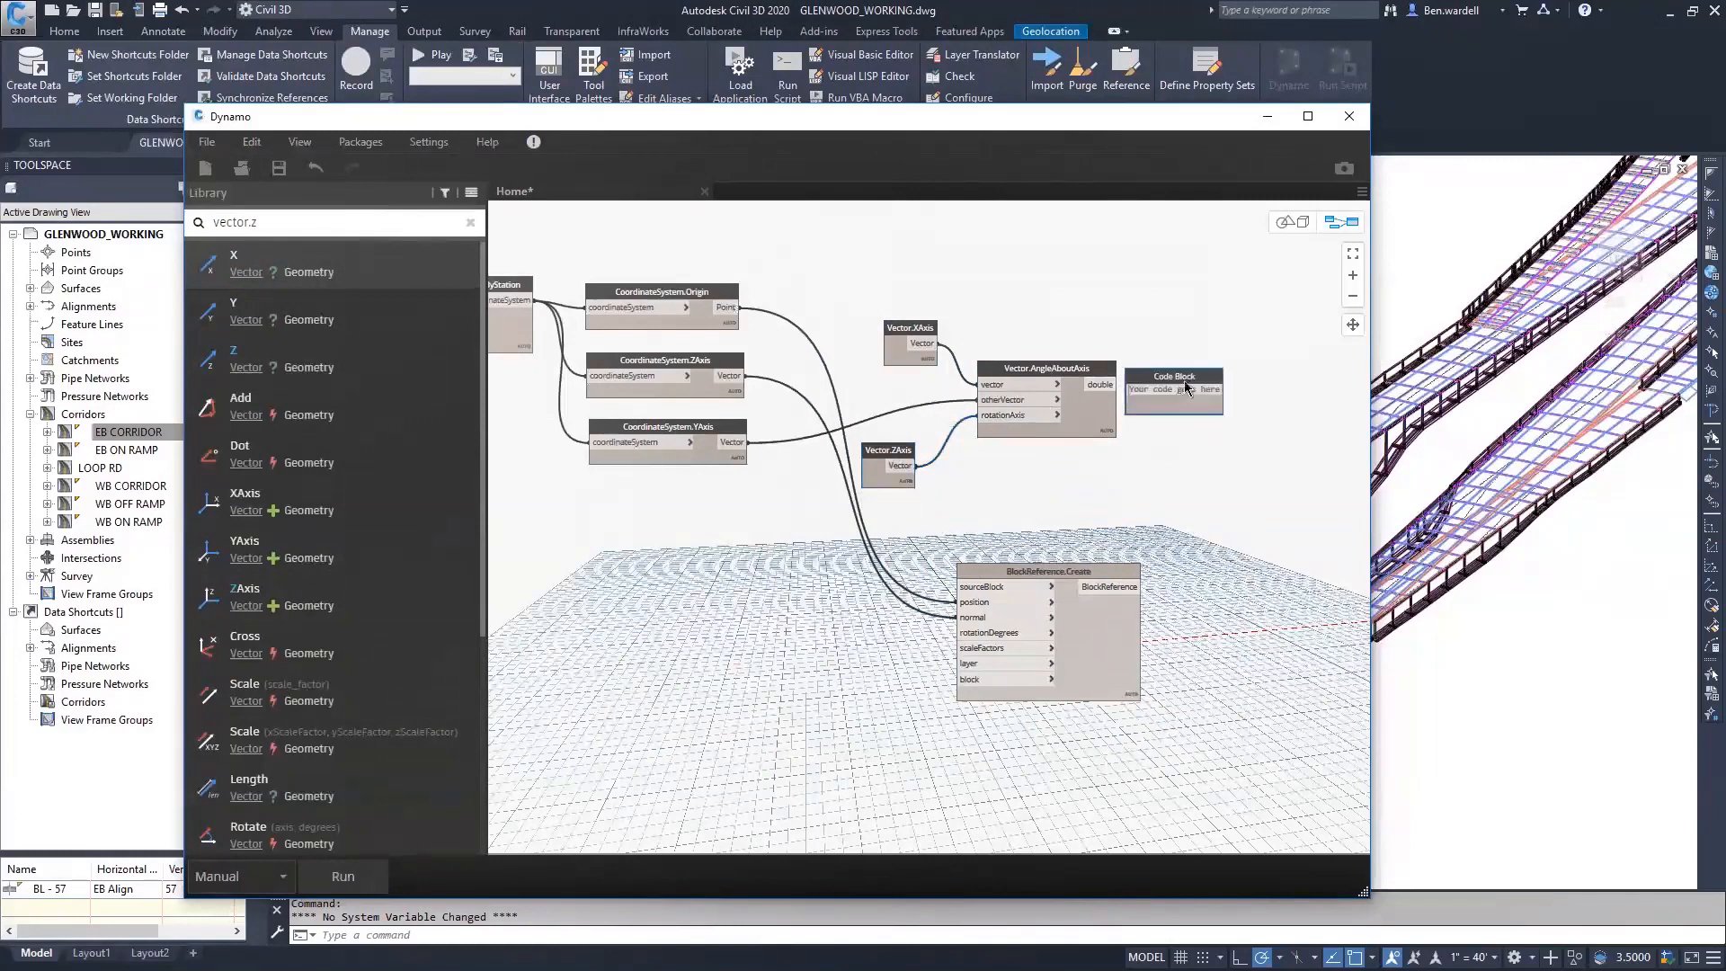
# Add a Code Block beyond the AngleAboutAxis node and enter the expression a + (-90); in it.
pyautogui.doubleClick(1183, 388)
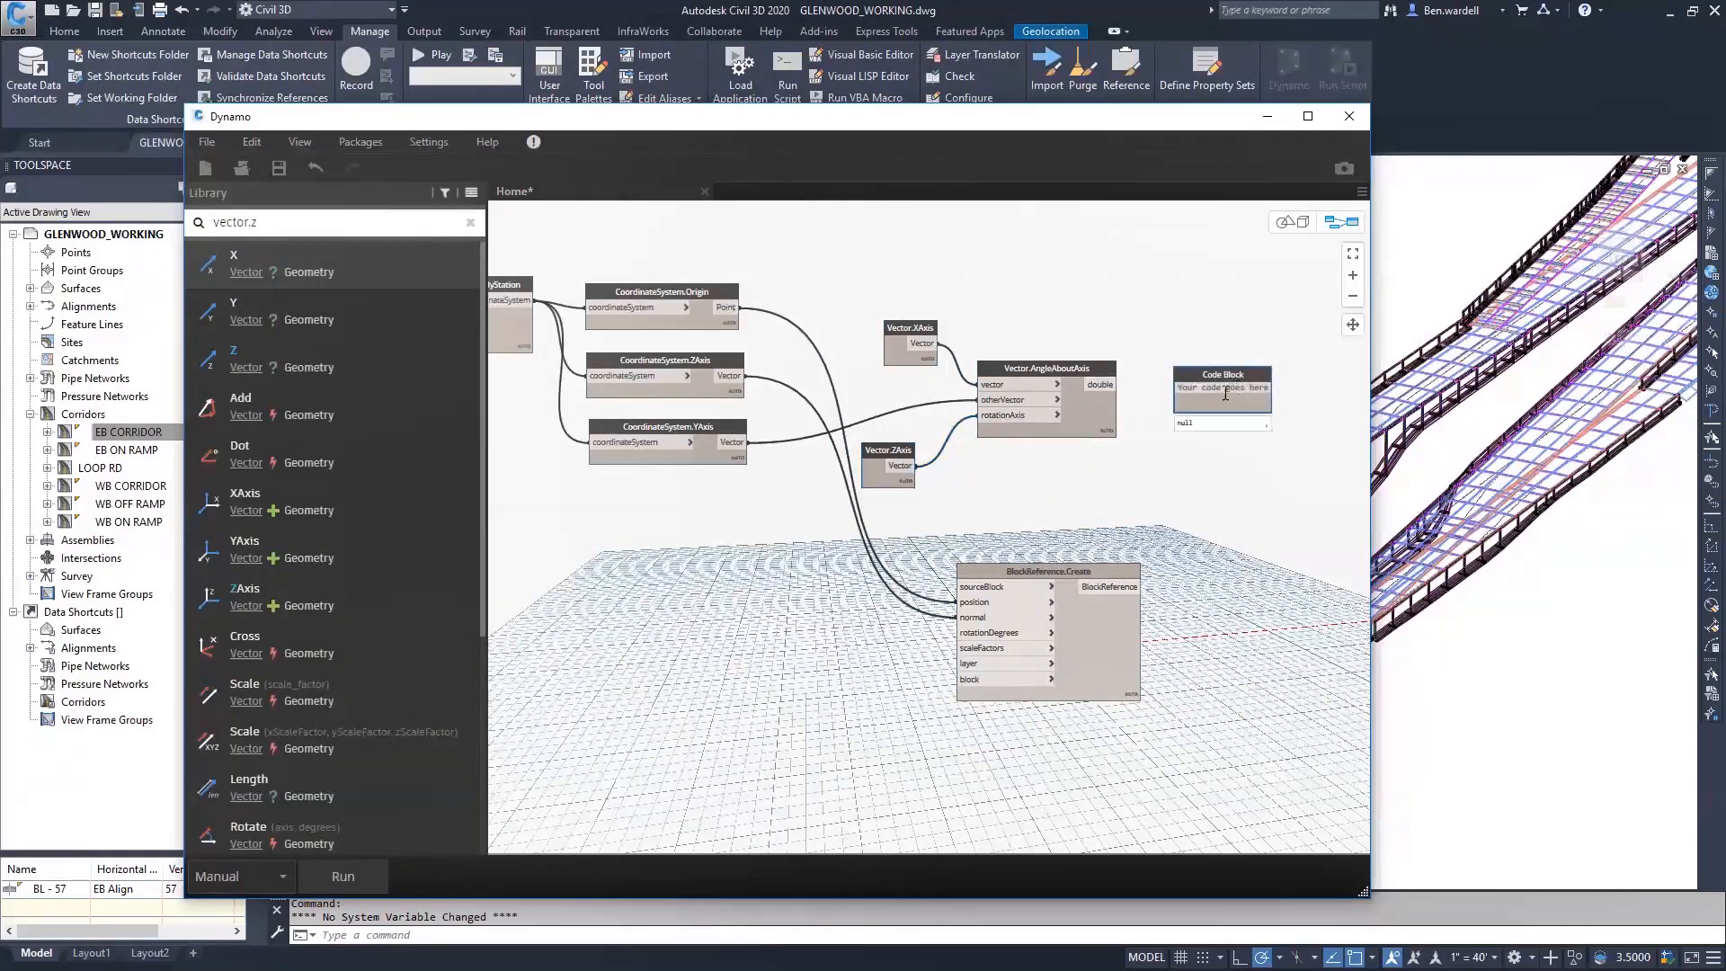
pyautogui.write('a =')
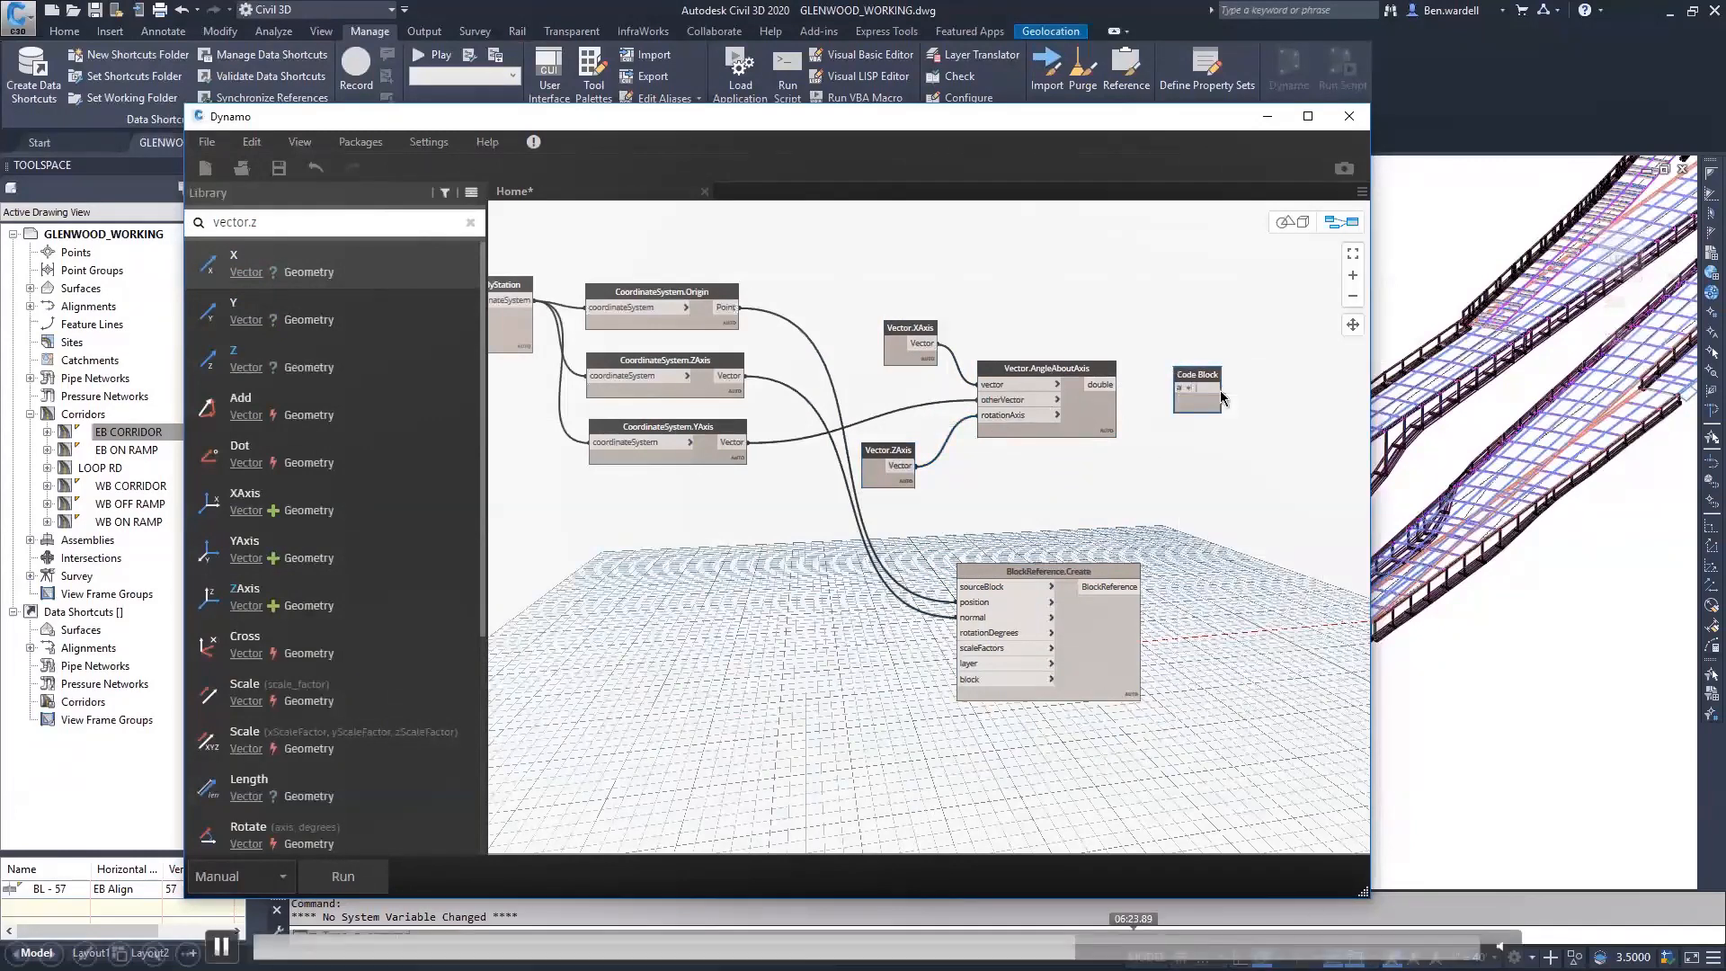
pyautogui.click(1181, 935)
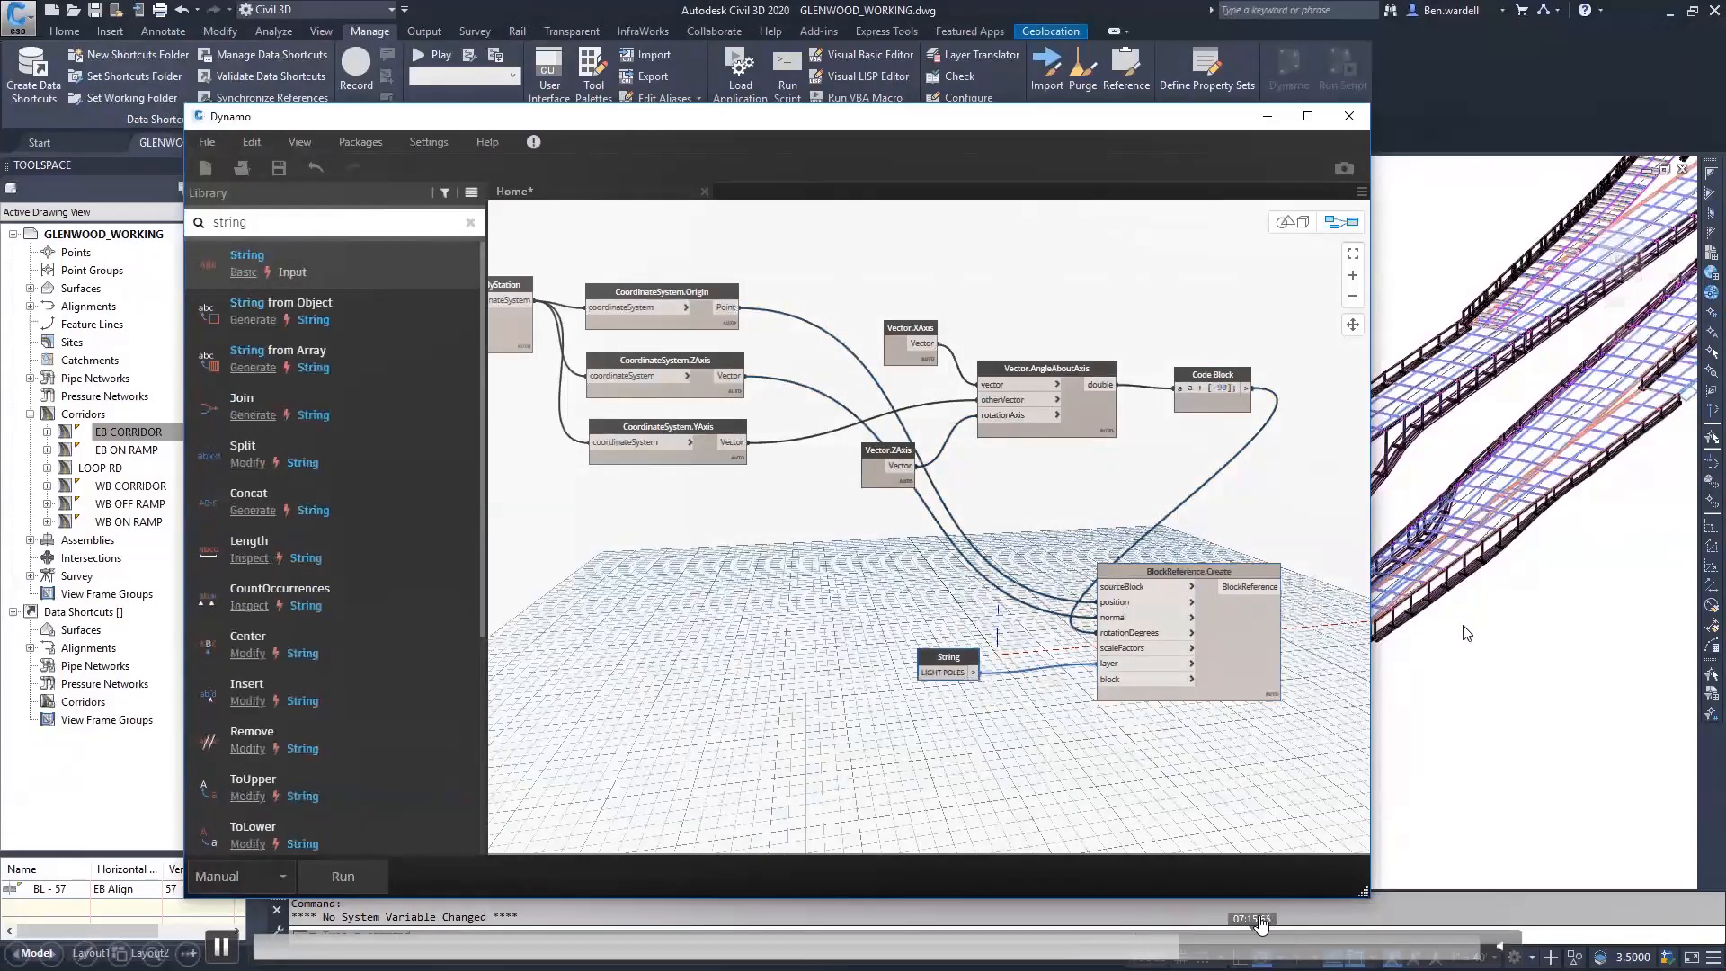
pyautogui.click(1259, 926)
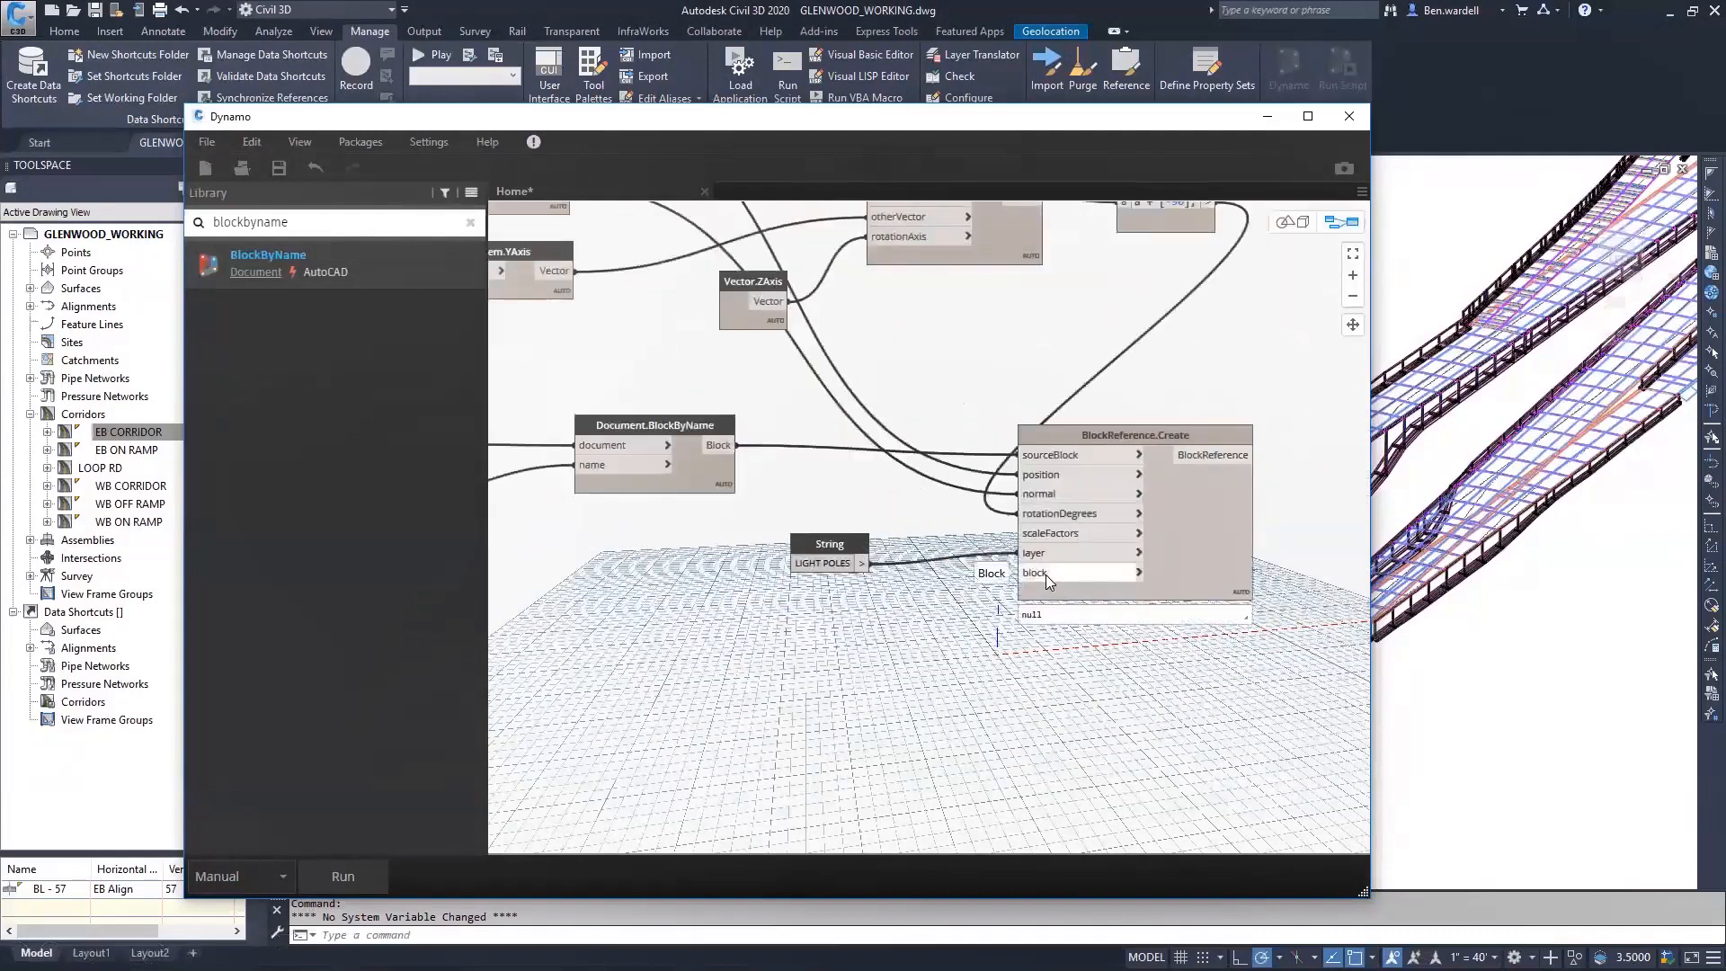
# Find and add a Document.ModelSpace node and connect its Block output to BlockReference.Create's block input.
pyautogui.scroll(-4, 1082, 618)
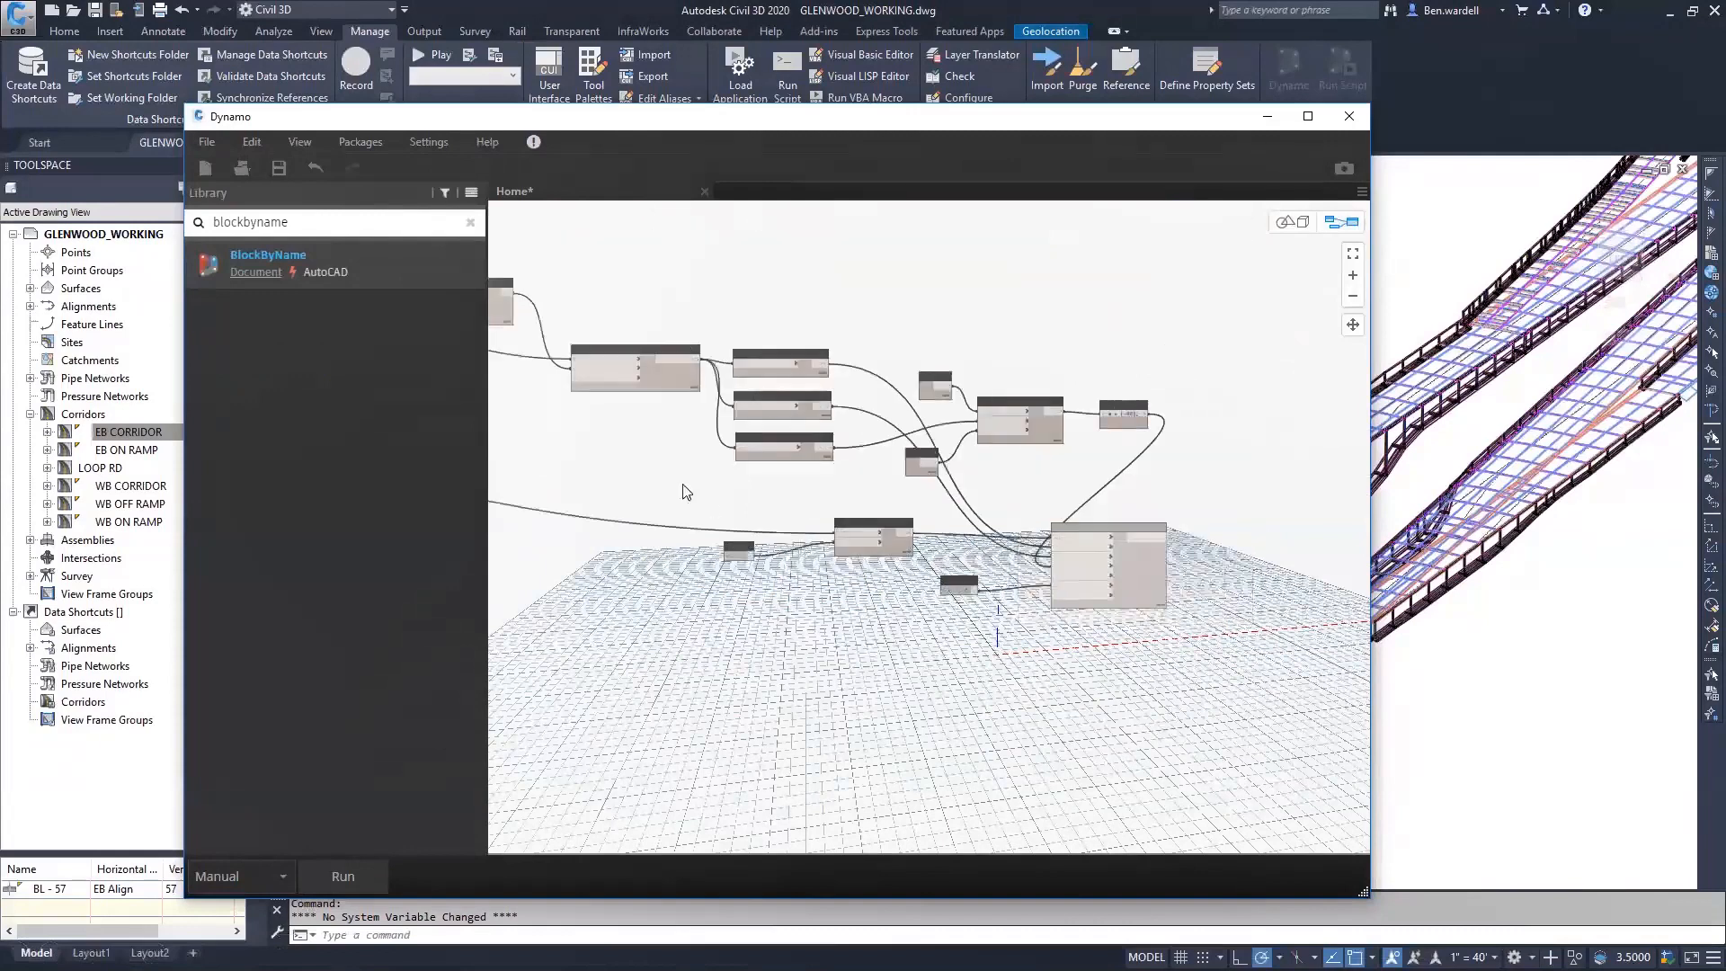
pyautogui.doubleClick(272, 221)
pyautogui.write('model')
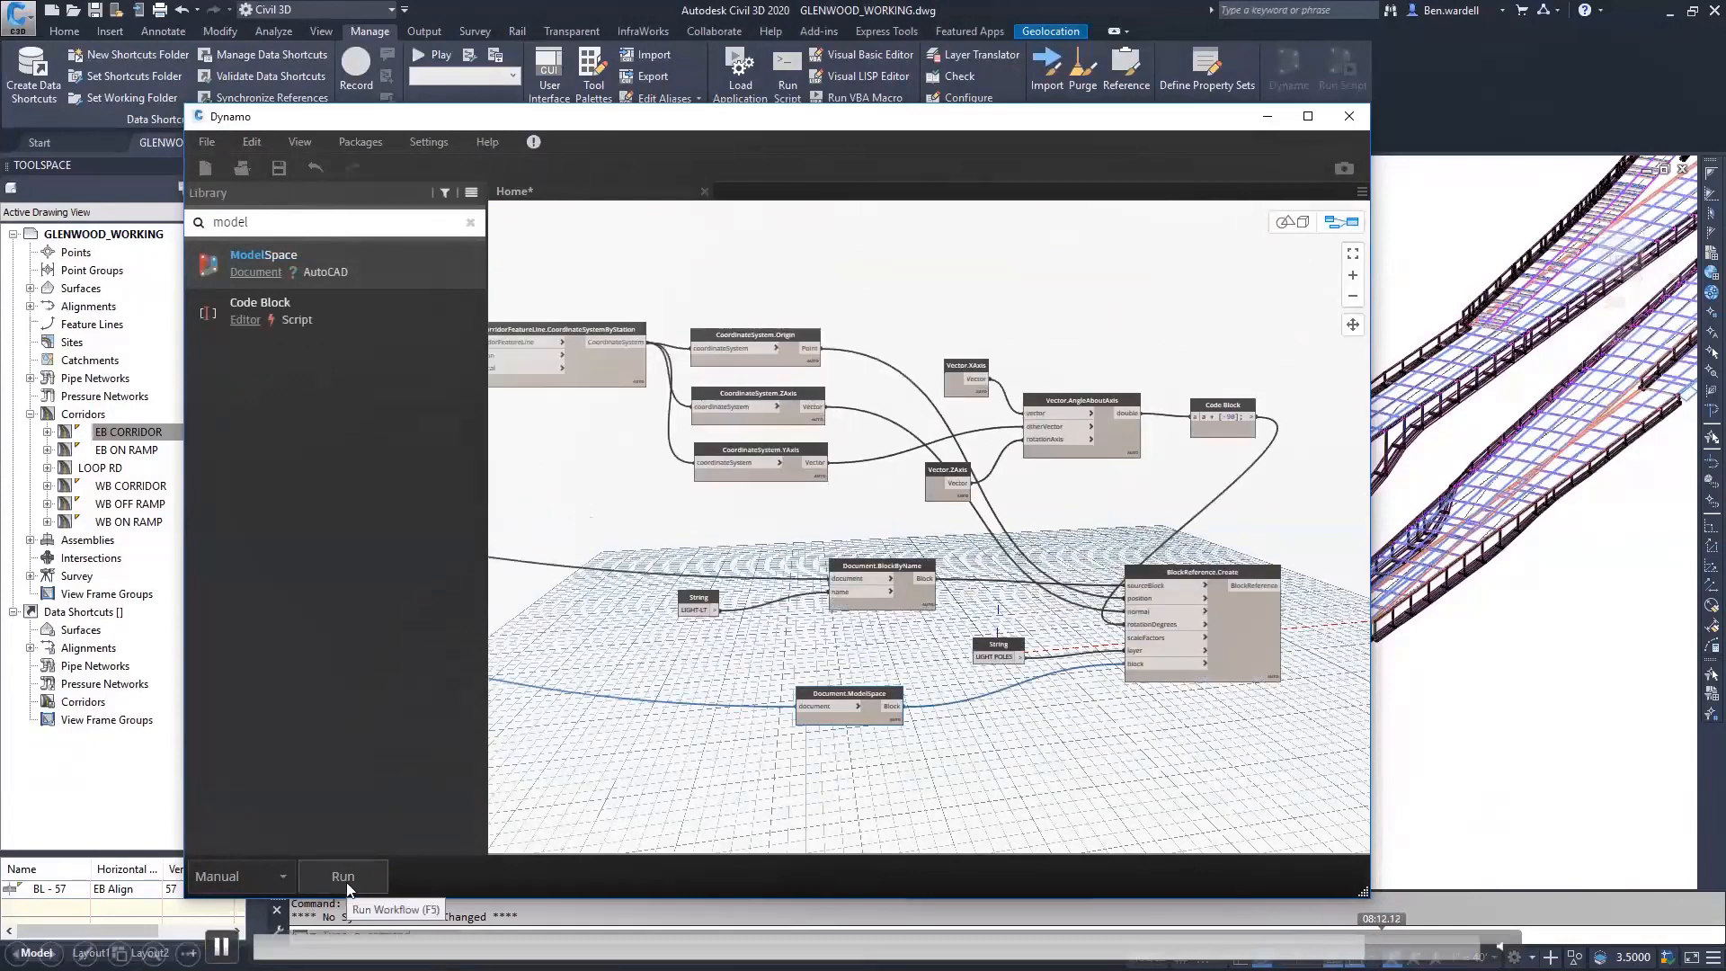
# Run the graph and move the Dynamo window aside to inspect the light poles along the corridor.
pyautogui.click(347, 885)
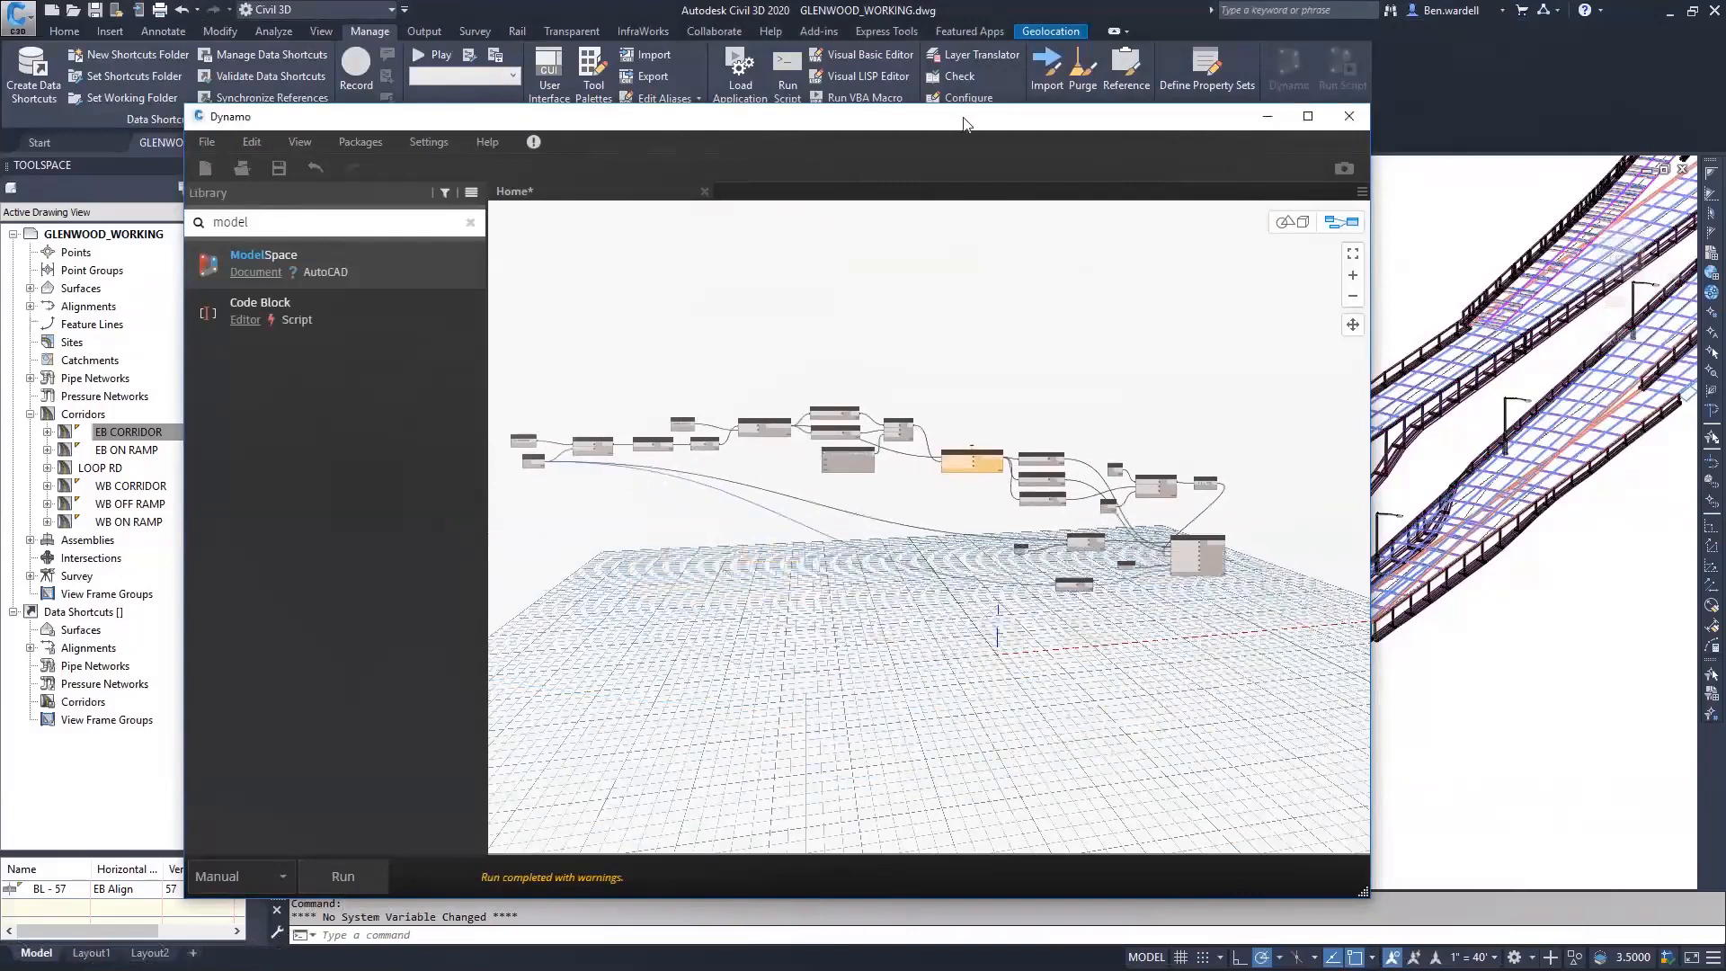
pyautogui.moveTo(896, 117)
pyautogui.mouseDown()
pyautogui.moveTo(80, 112)
pyautogui.moveTo(0, 93)
pyautogui.mouseUp()
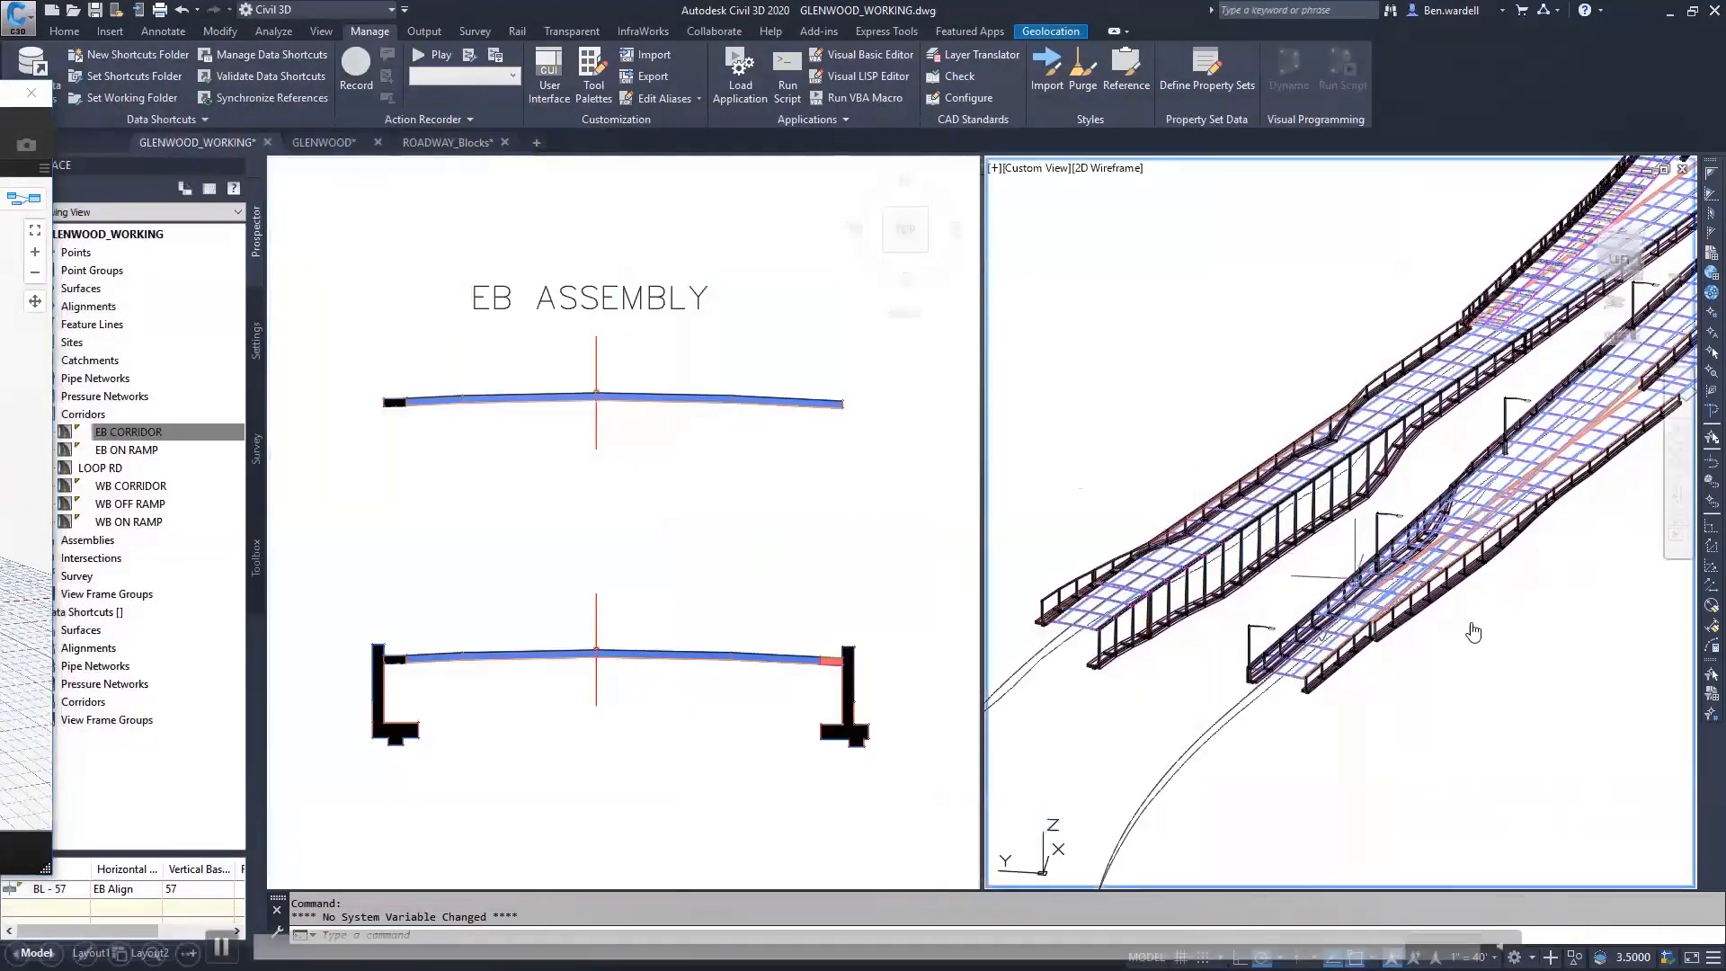
pyautogui.scroll(3, 1311, 644)
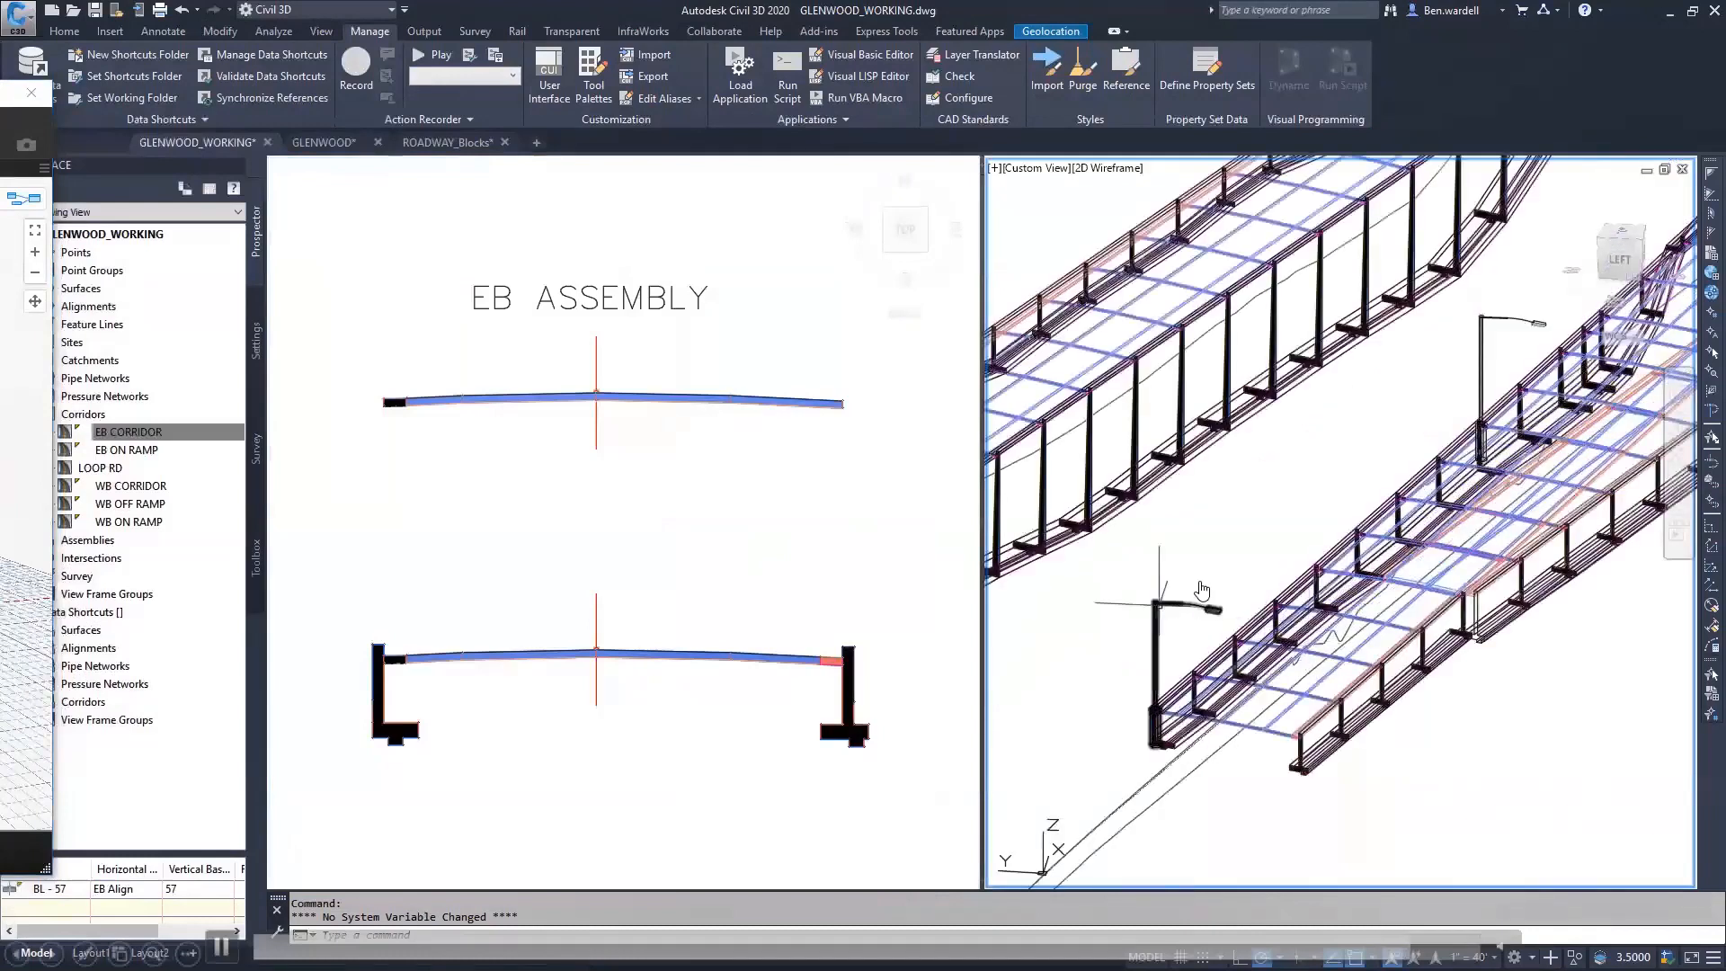
# Select all light pole blocks similar to two picked ones and examine their placement along the corridor.
pyautogui.click(1159, 601)
pyautogui.click(1483, 343)
pyautogui.rightClick(1476, 348)
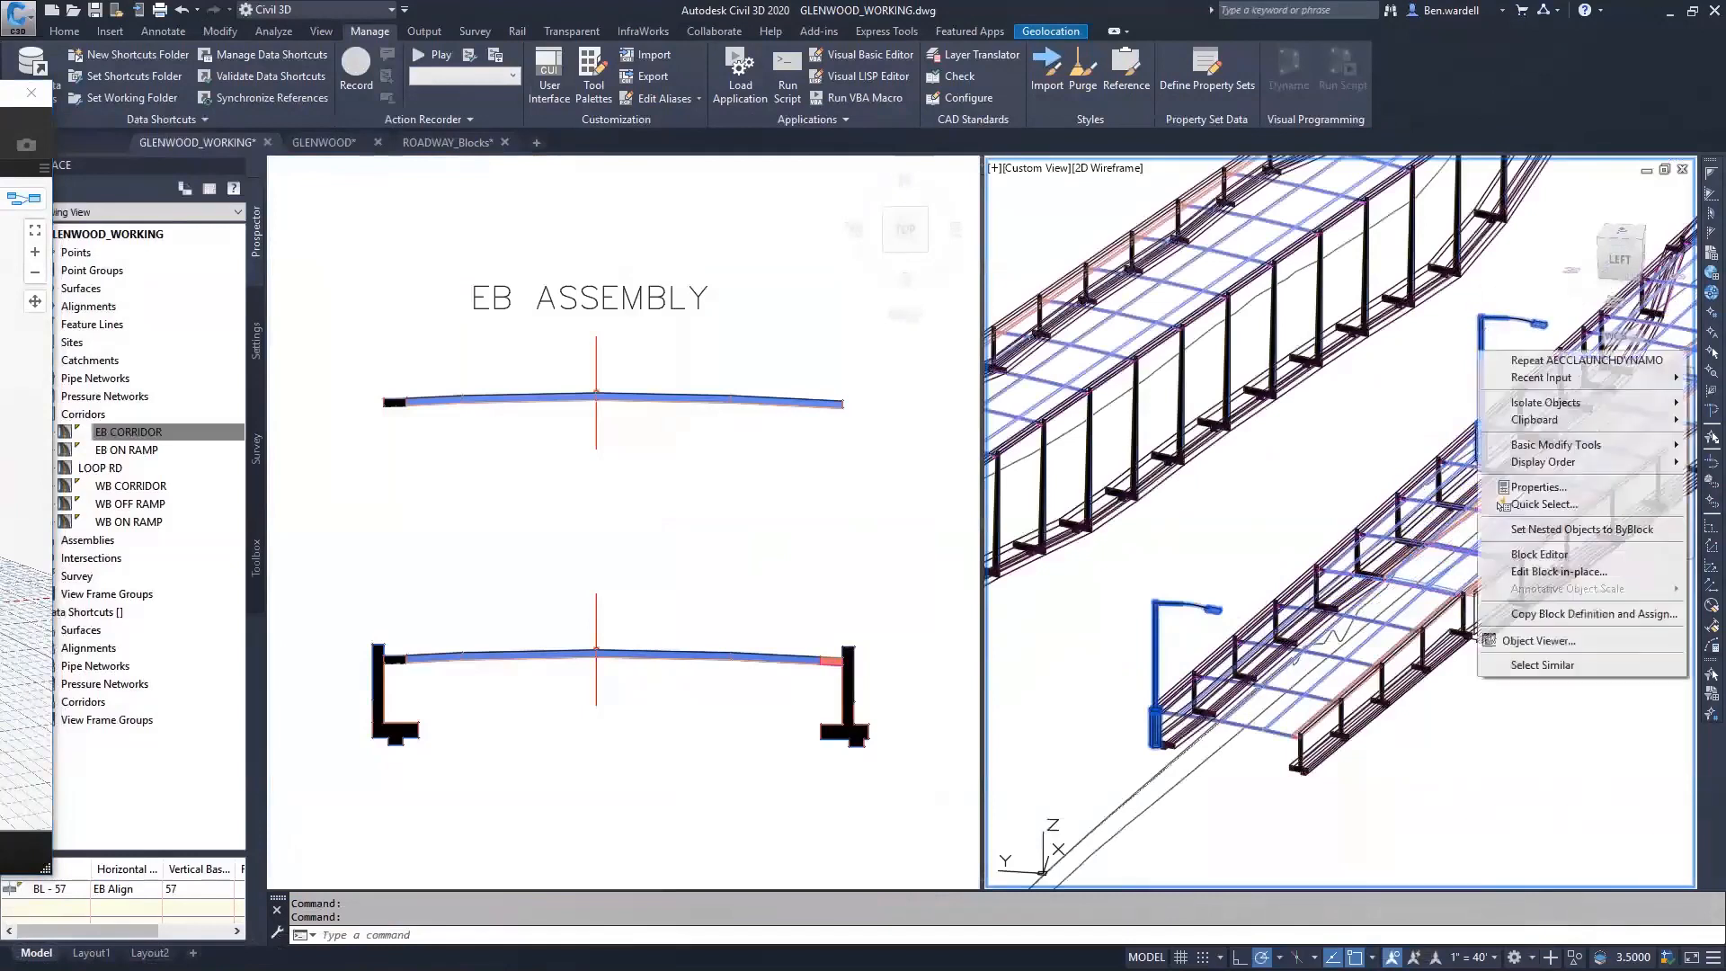
pyautogui.click(1537, 665)
pyautogui.scroll(-5, 1378, 534)
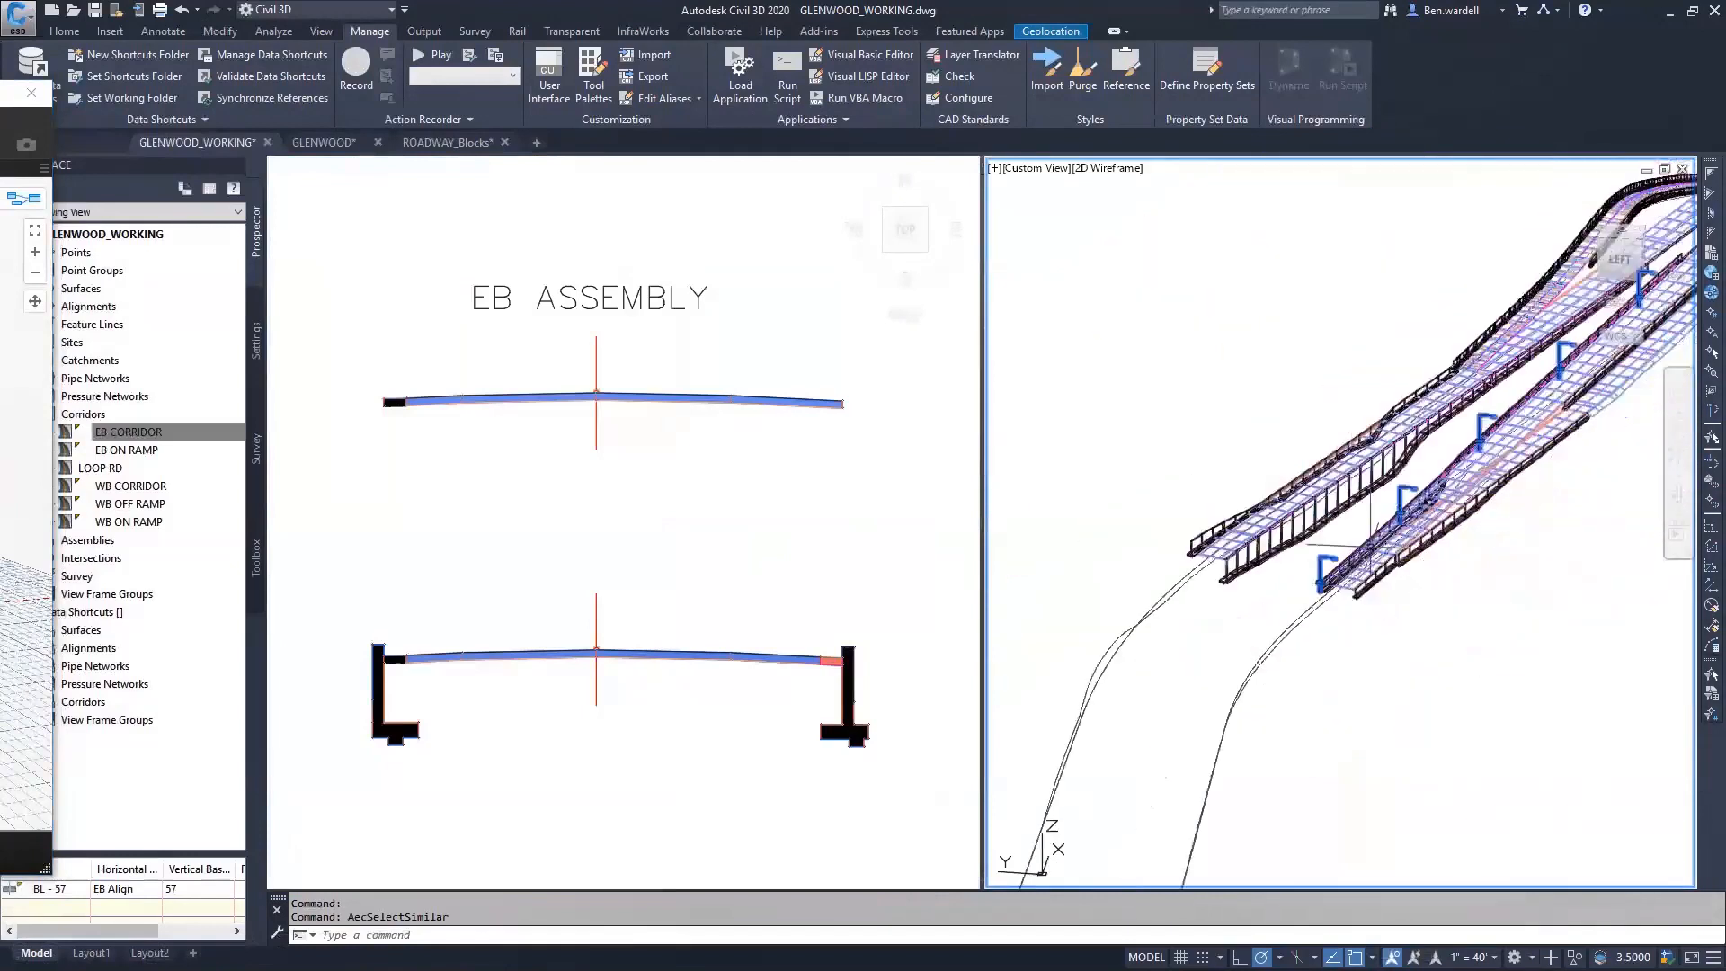
pyautogui.moveTo(1311, 587); pyautogui.dragTo(1178, 782, button='middle')
pyautogui.moveTo(1513, 392); pyautogui.dragTo(1265, 789, button='middle')
pyautogui.moveTo(1563, 448); pyautogui.dragTo(1194, 641, button='middle')
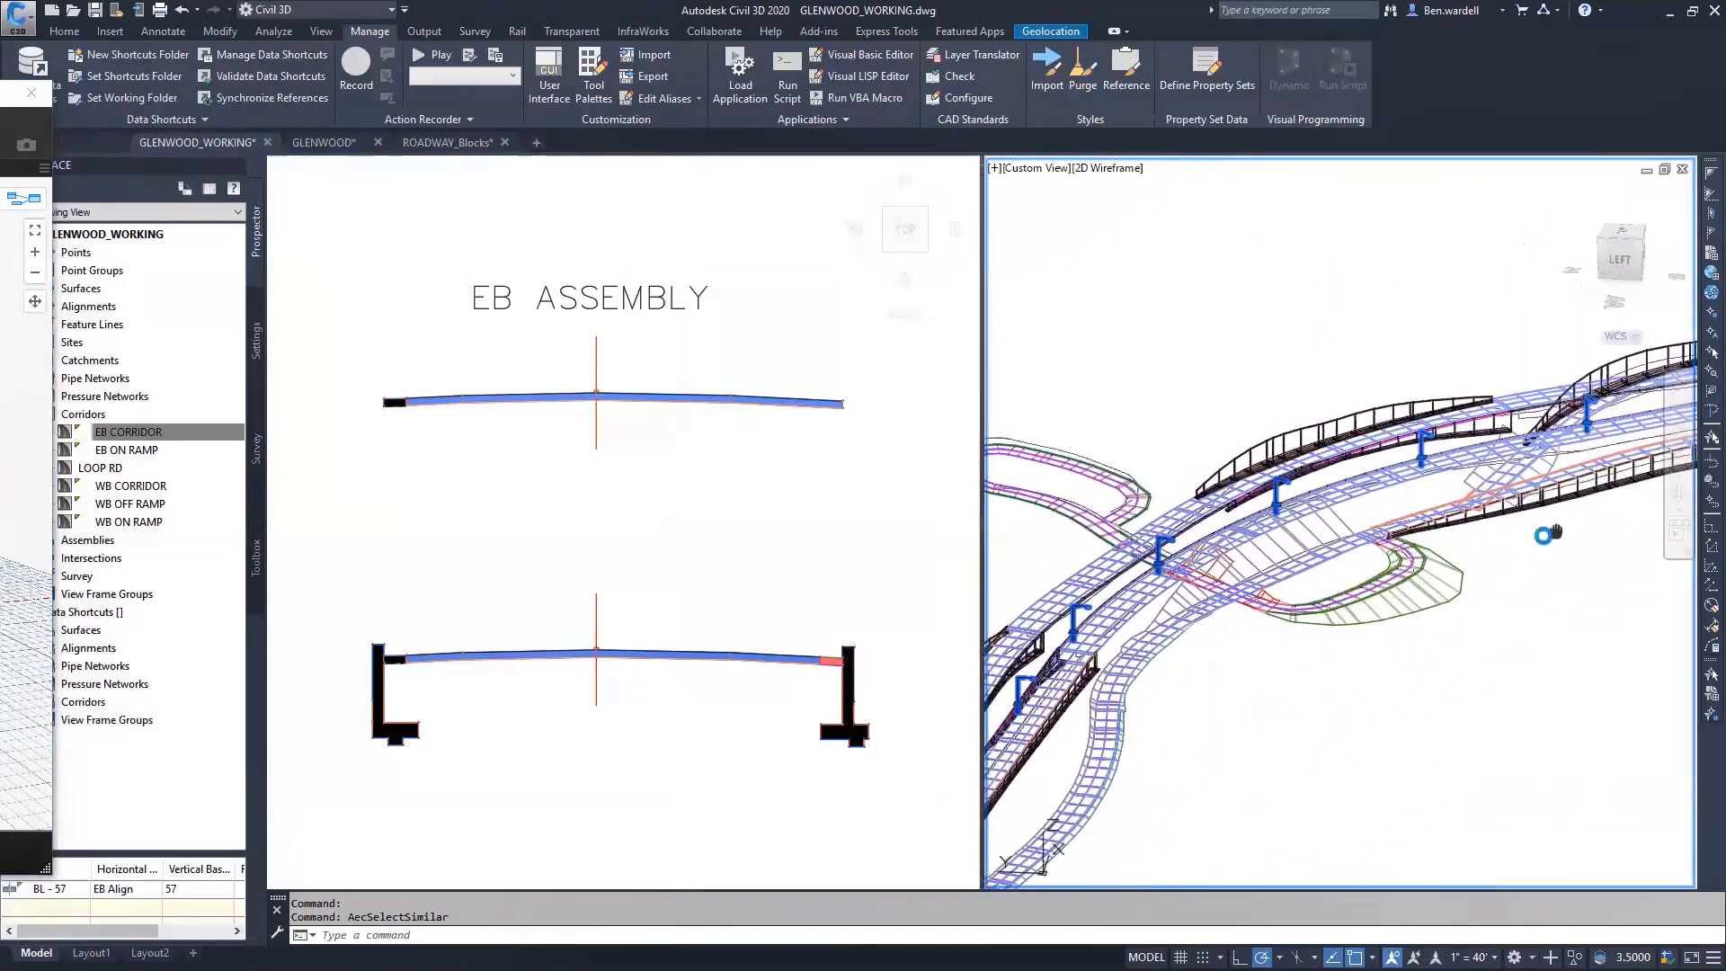
pyautogui.scroll(3, 1549, 531)
pyautogui.scroll(2, 1443, 444)
pyautogui.scroll(2, 1443, 444)
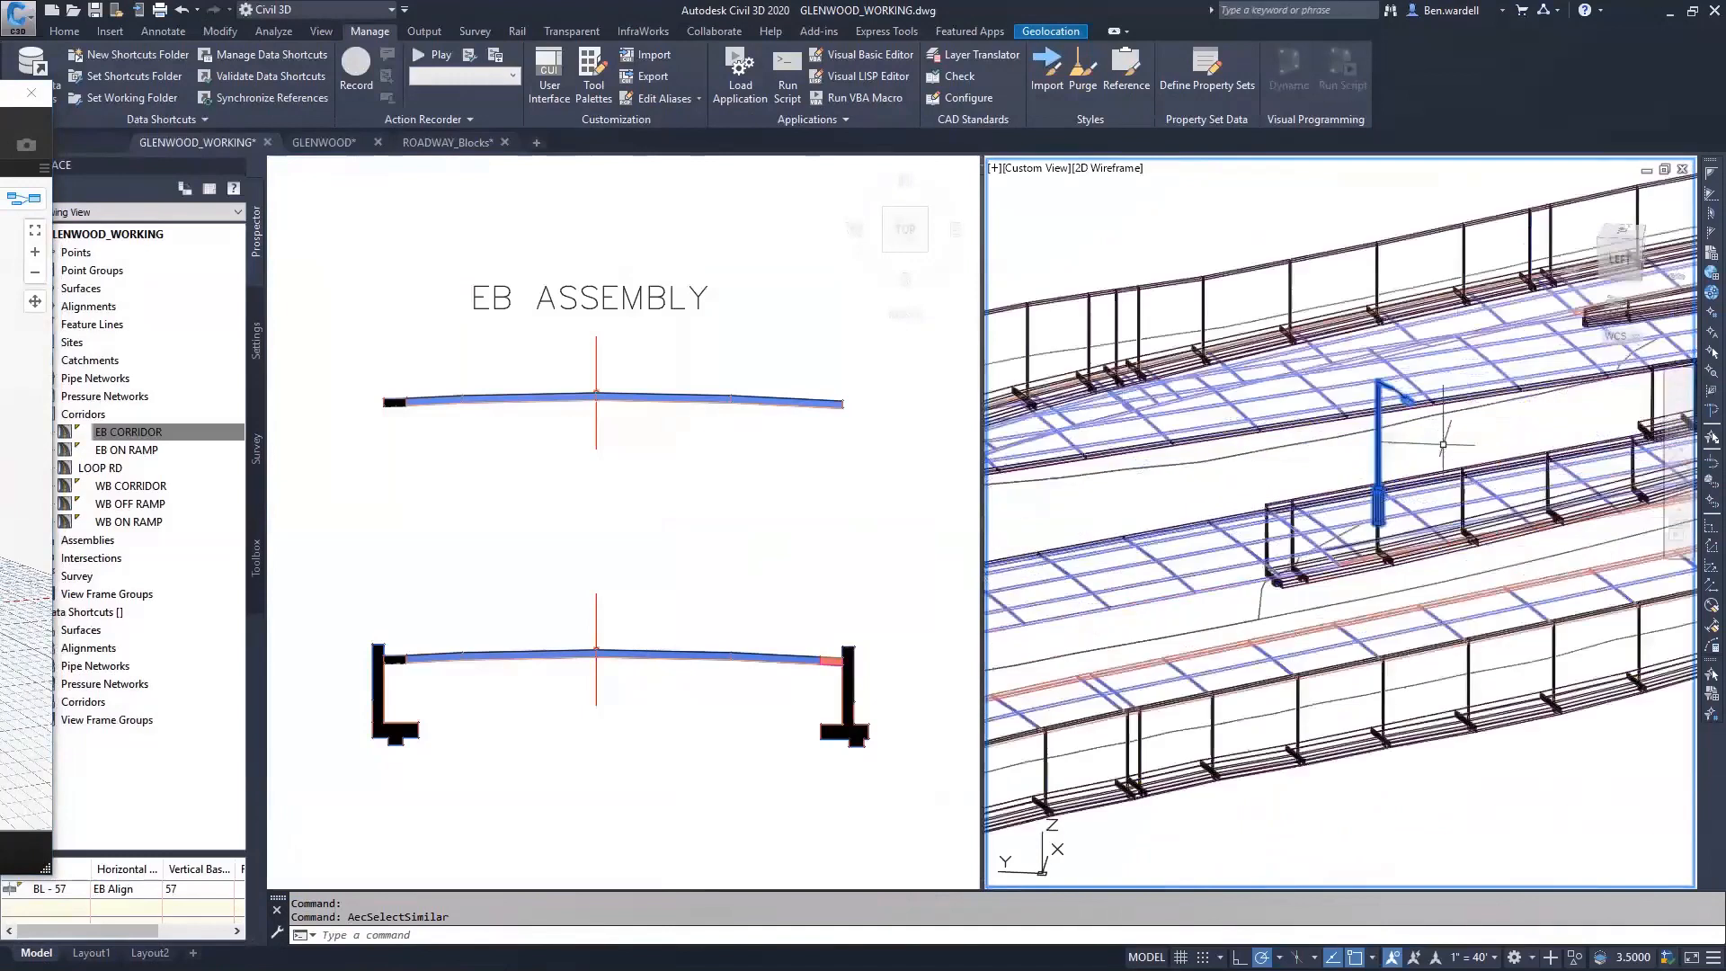
pyautogui.press('Escape')
# Examine the light poles' spacing and orientation at the corridor's far end and back at its start.
pyautogui.scroll(-4, 1381, 474)
pyautogui.scroll(-4, 1381, 474)
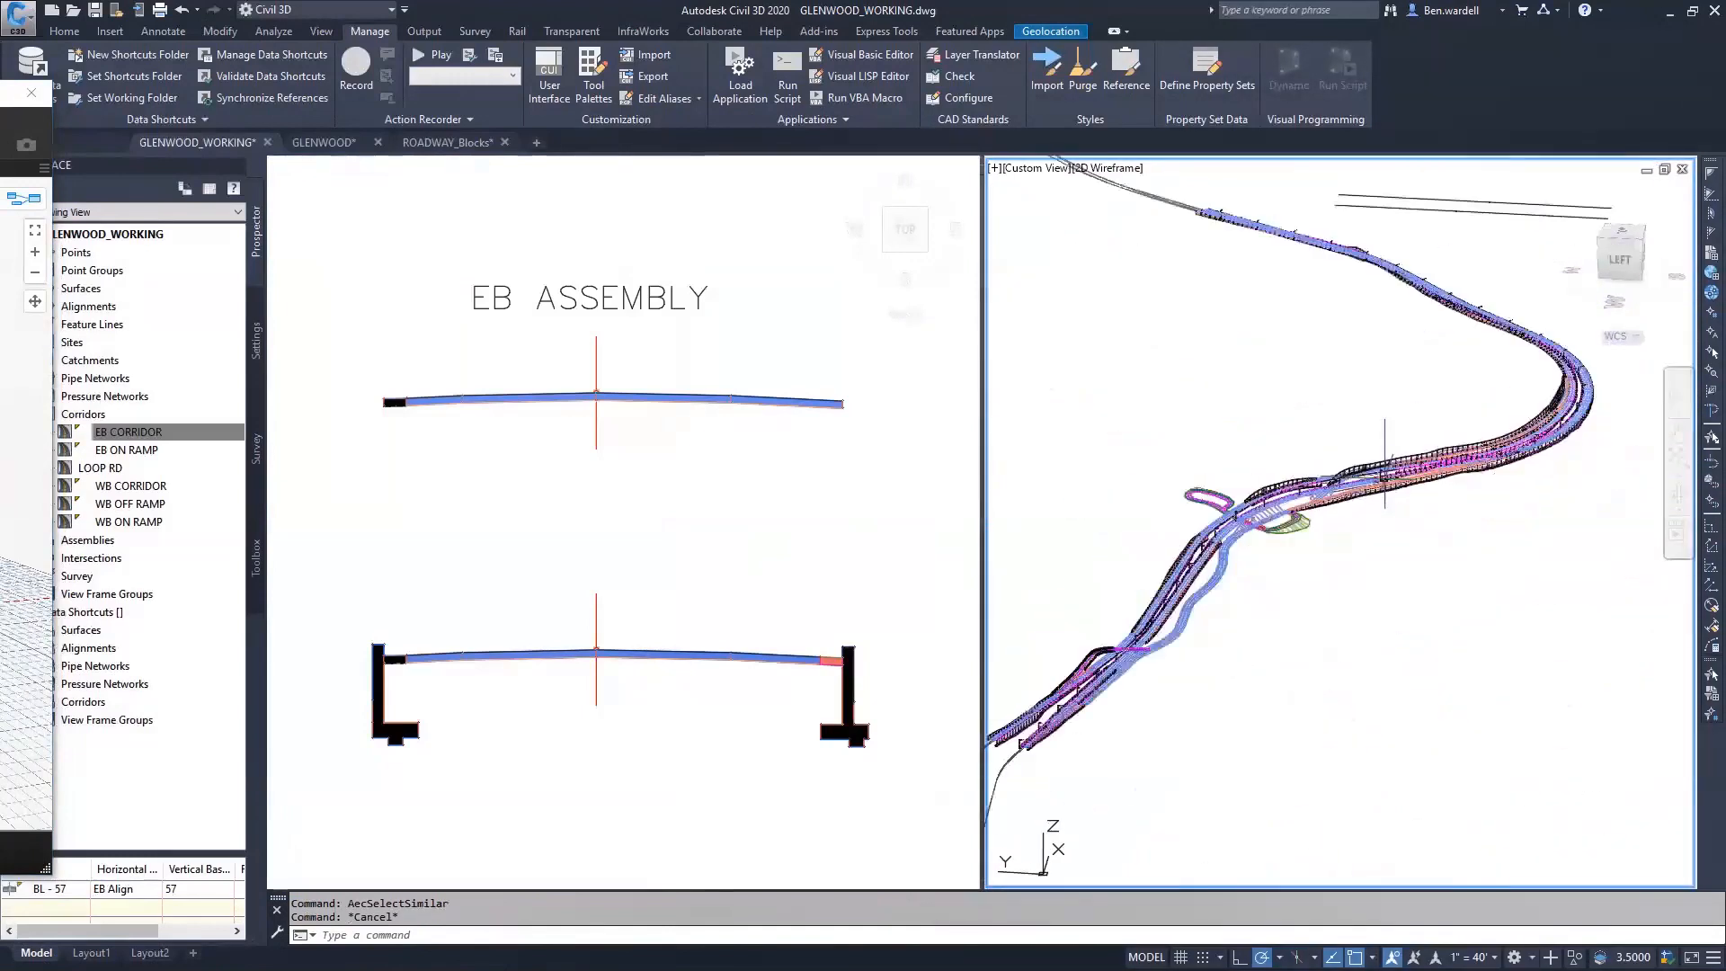
pyautogui.moveTo(1322, 216); pyautogui.dragTo(1332, 415, button='middle')
pyautogui.scroll(3, 1331, 415)
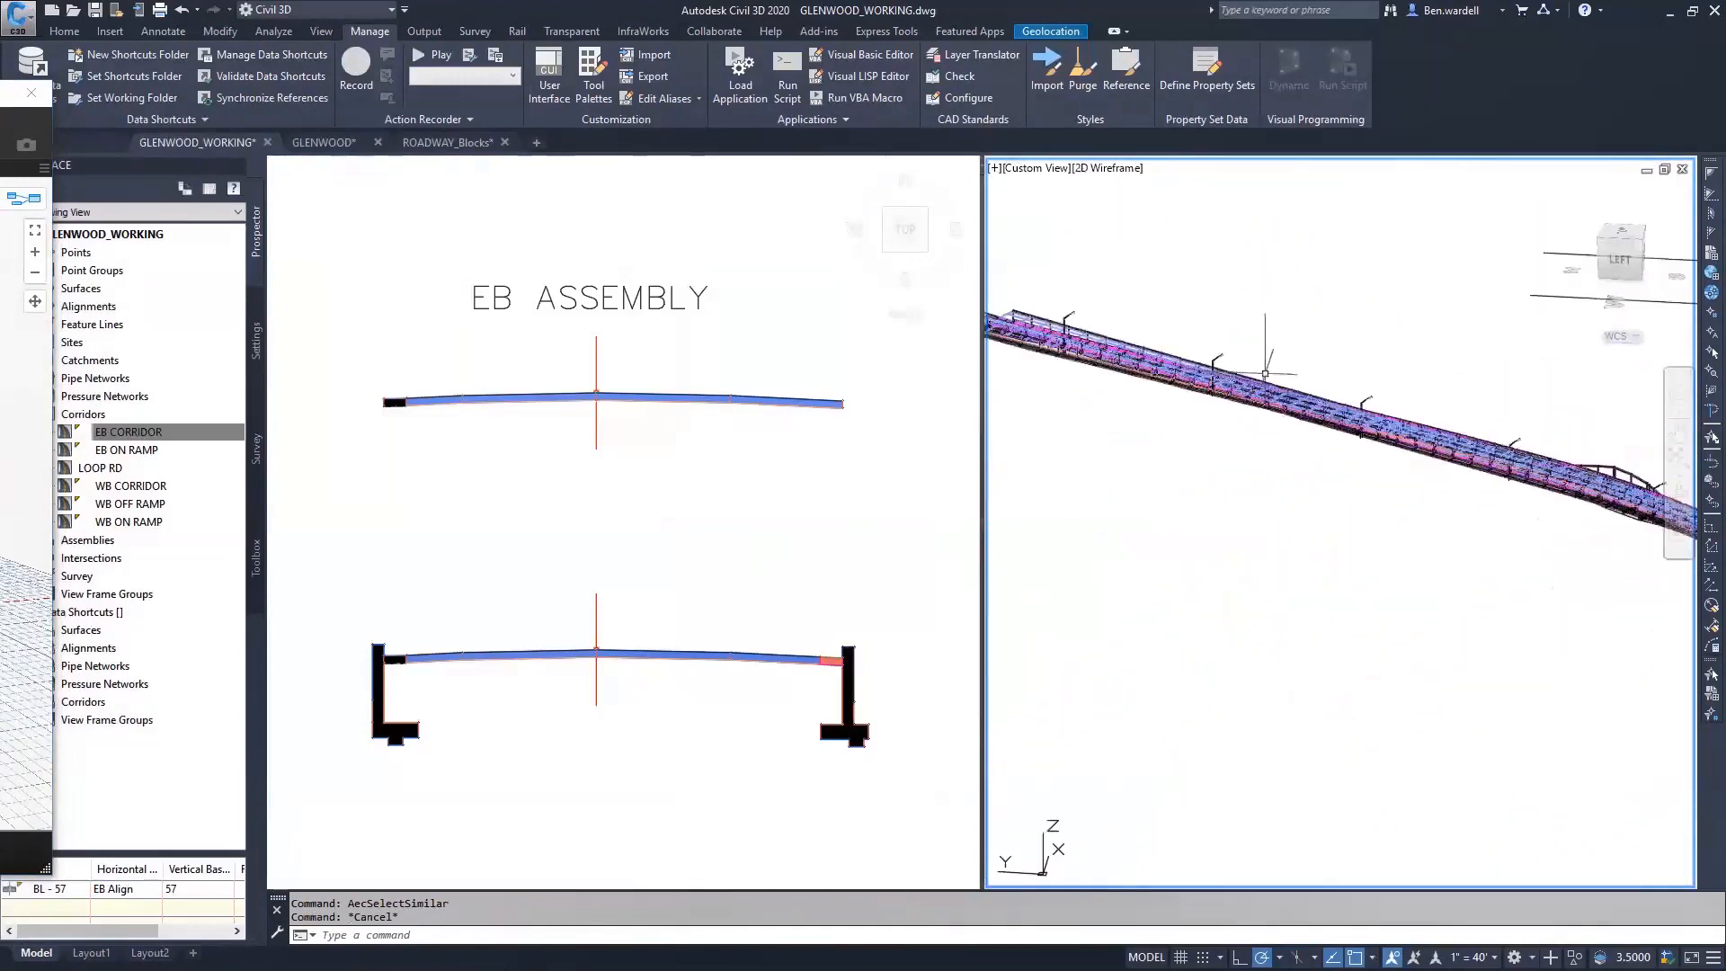
pyautogui.scroll(-5, 1267, 360)
pyautogui.scroll(6, 1245, 619)
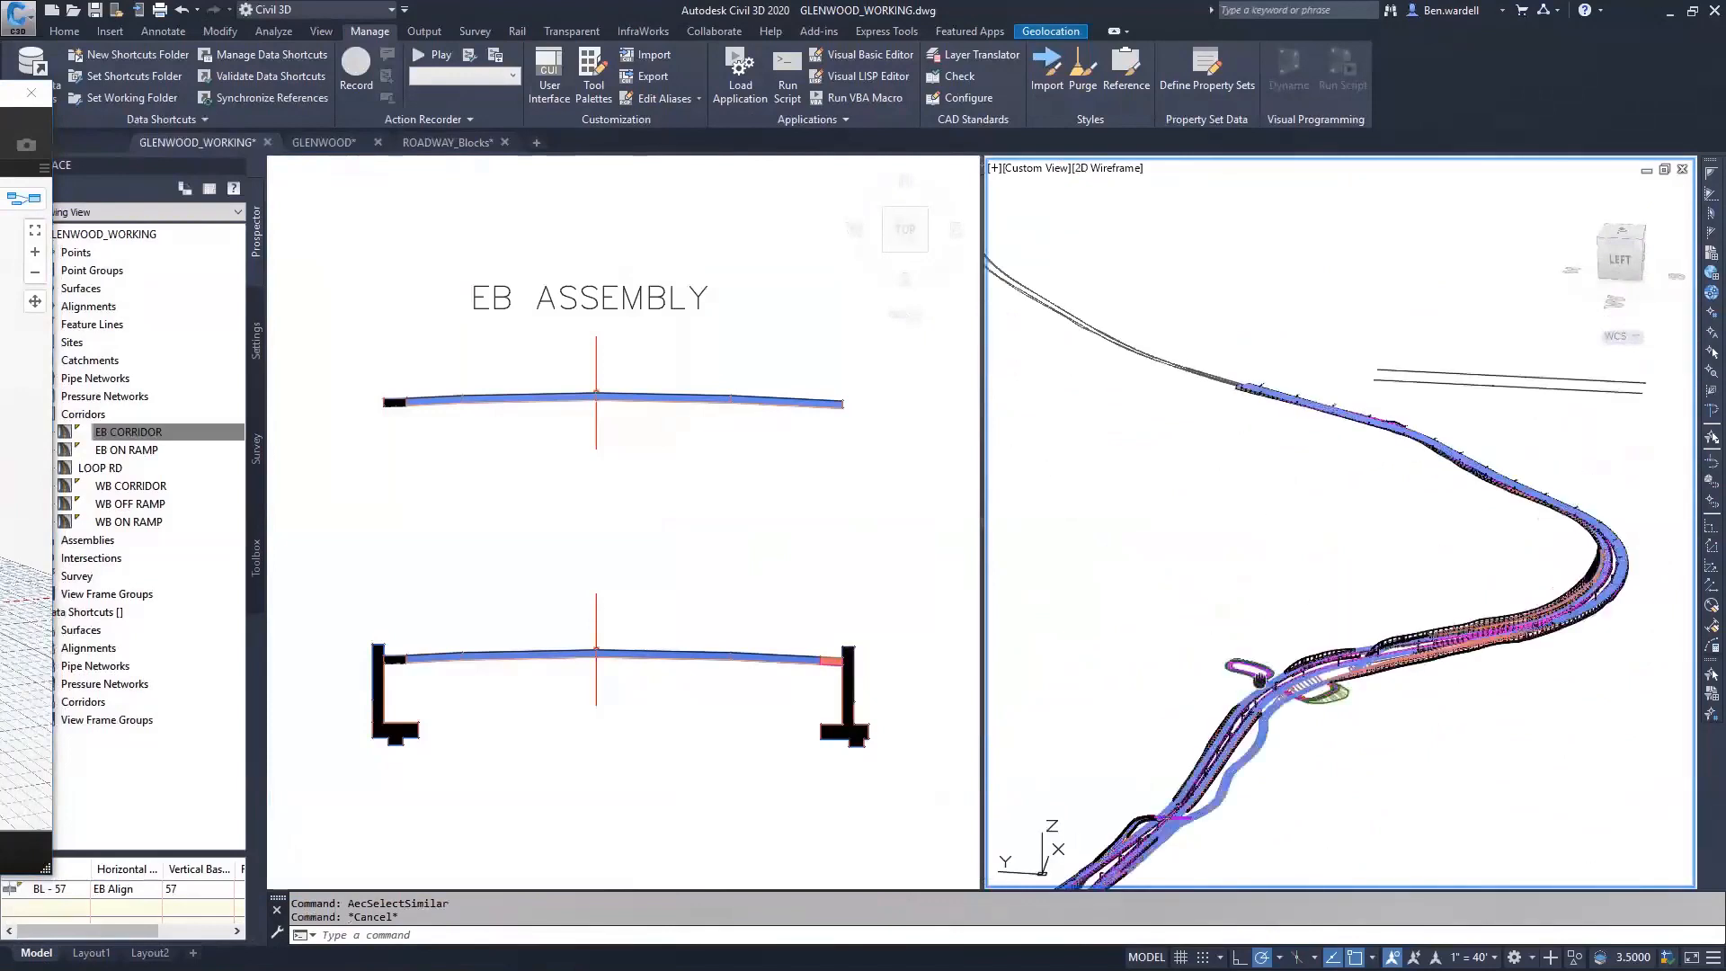
pyautogui.scroll(2, 1245, 620)
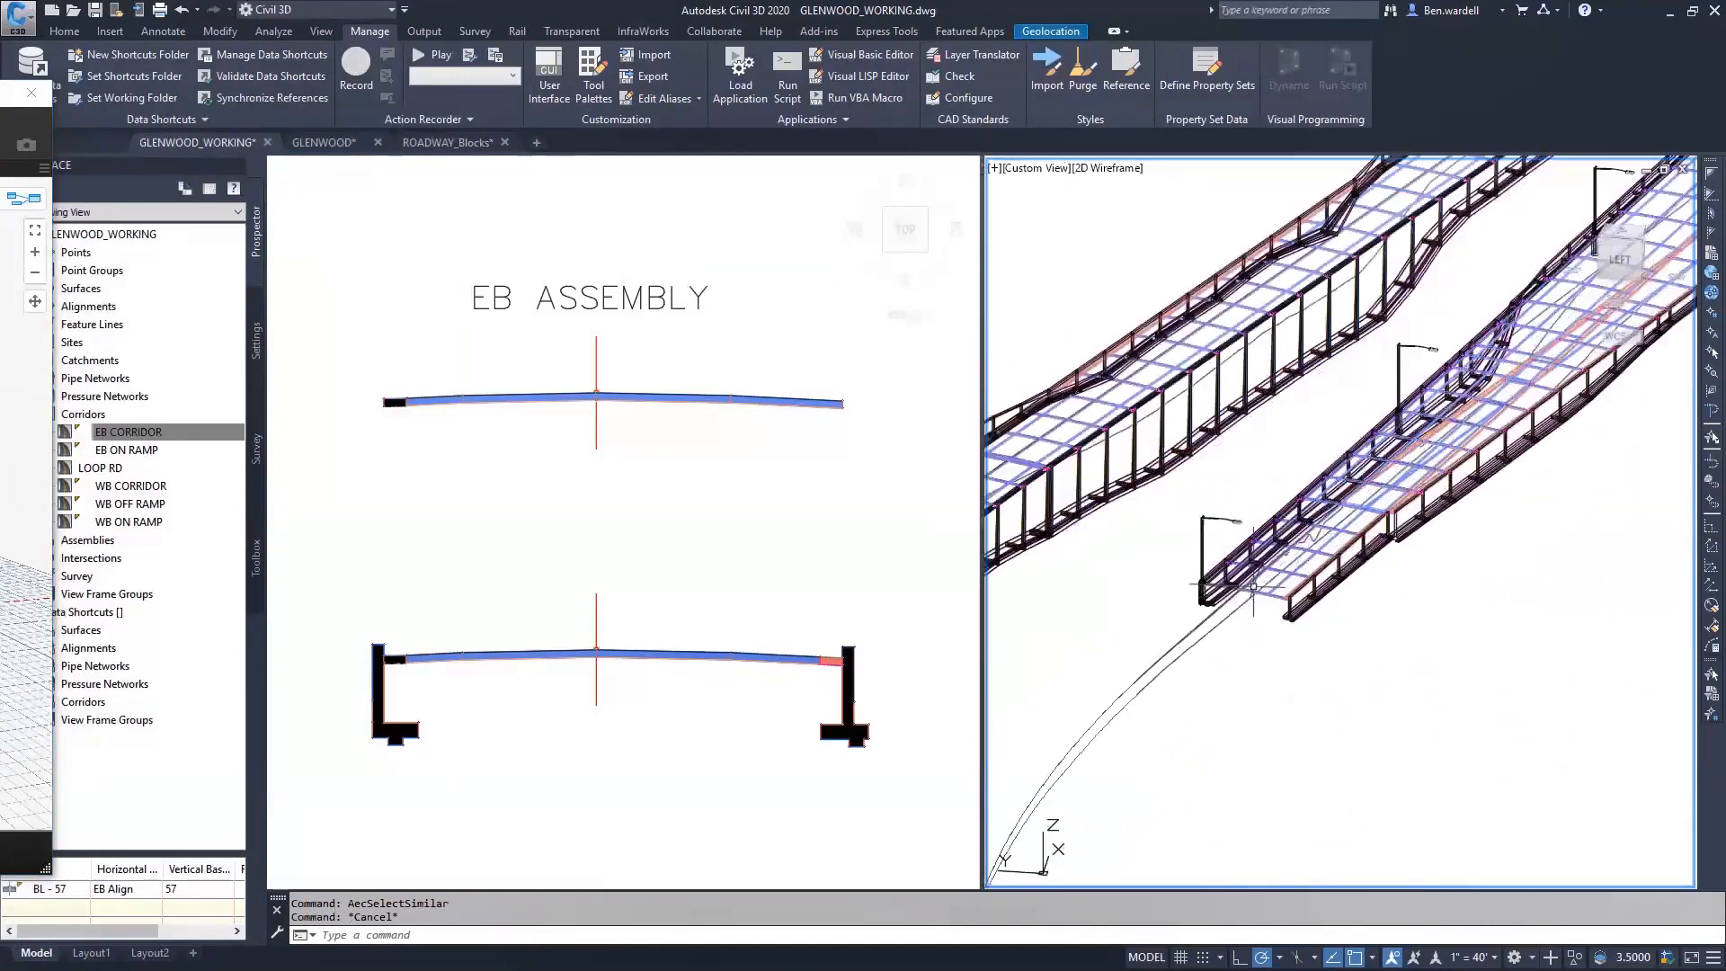
pyautogui.scroll(-1, 1184, 541)
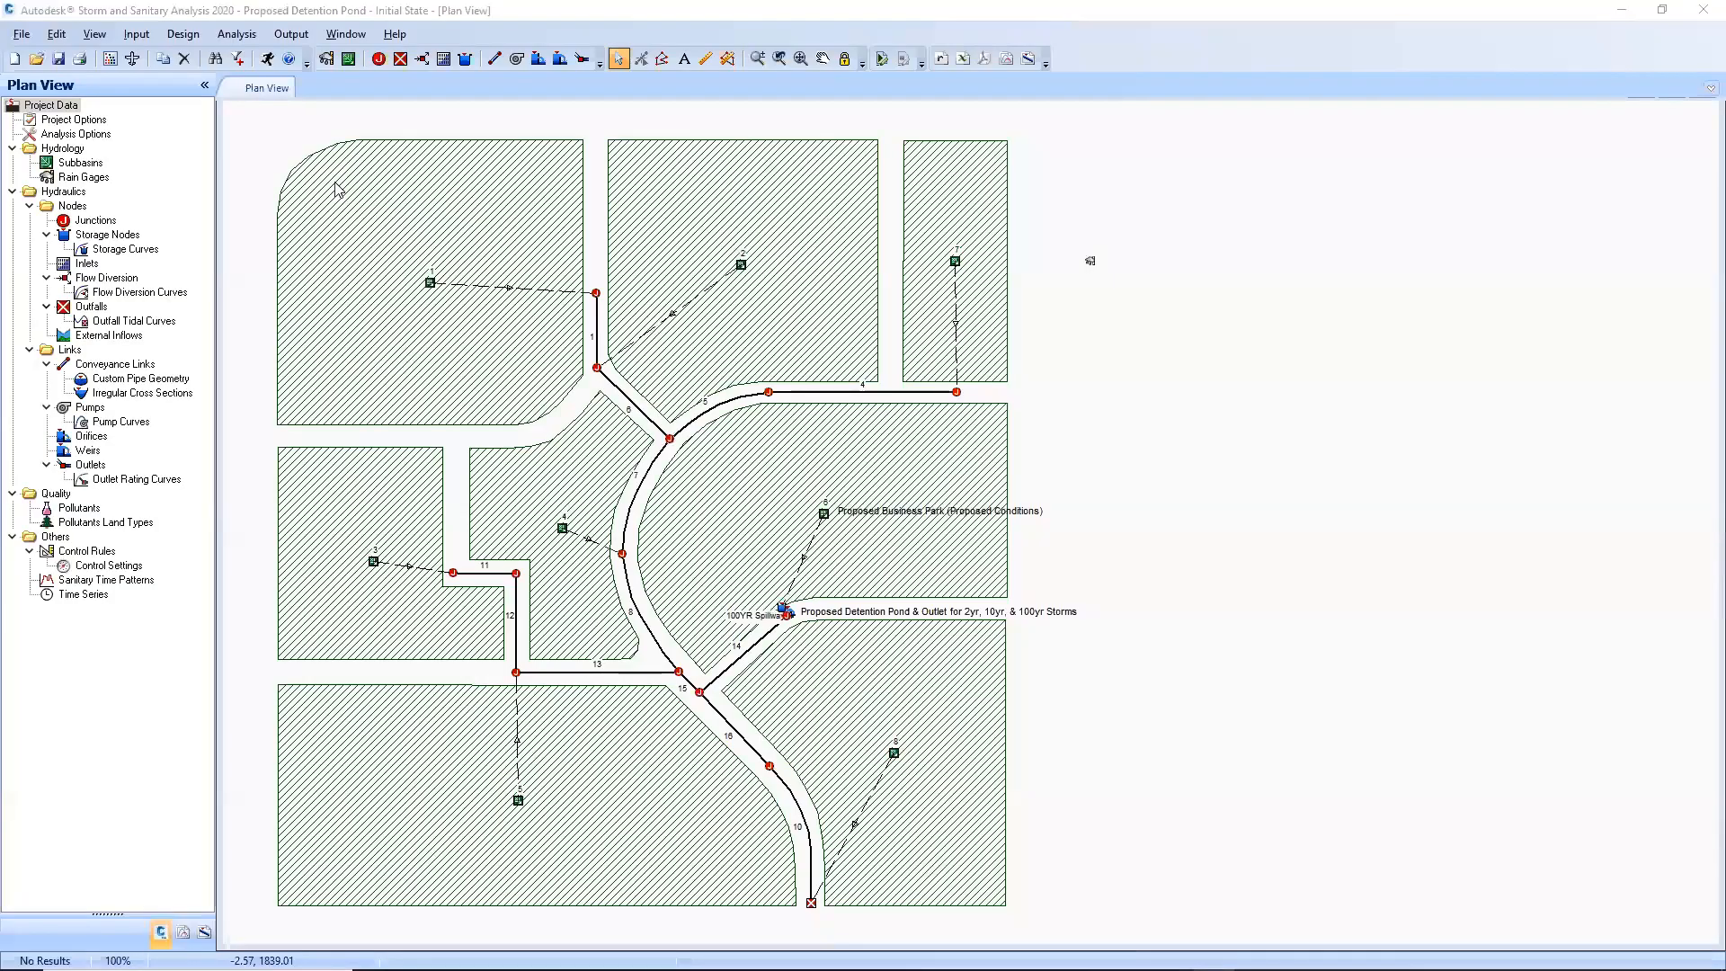
# In Storm and Sanitary Analysis, open the analysis options and enable Multiple storm analysis.
pyautogui.click(238, 35)
pyautogui.click(261, 54)
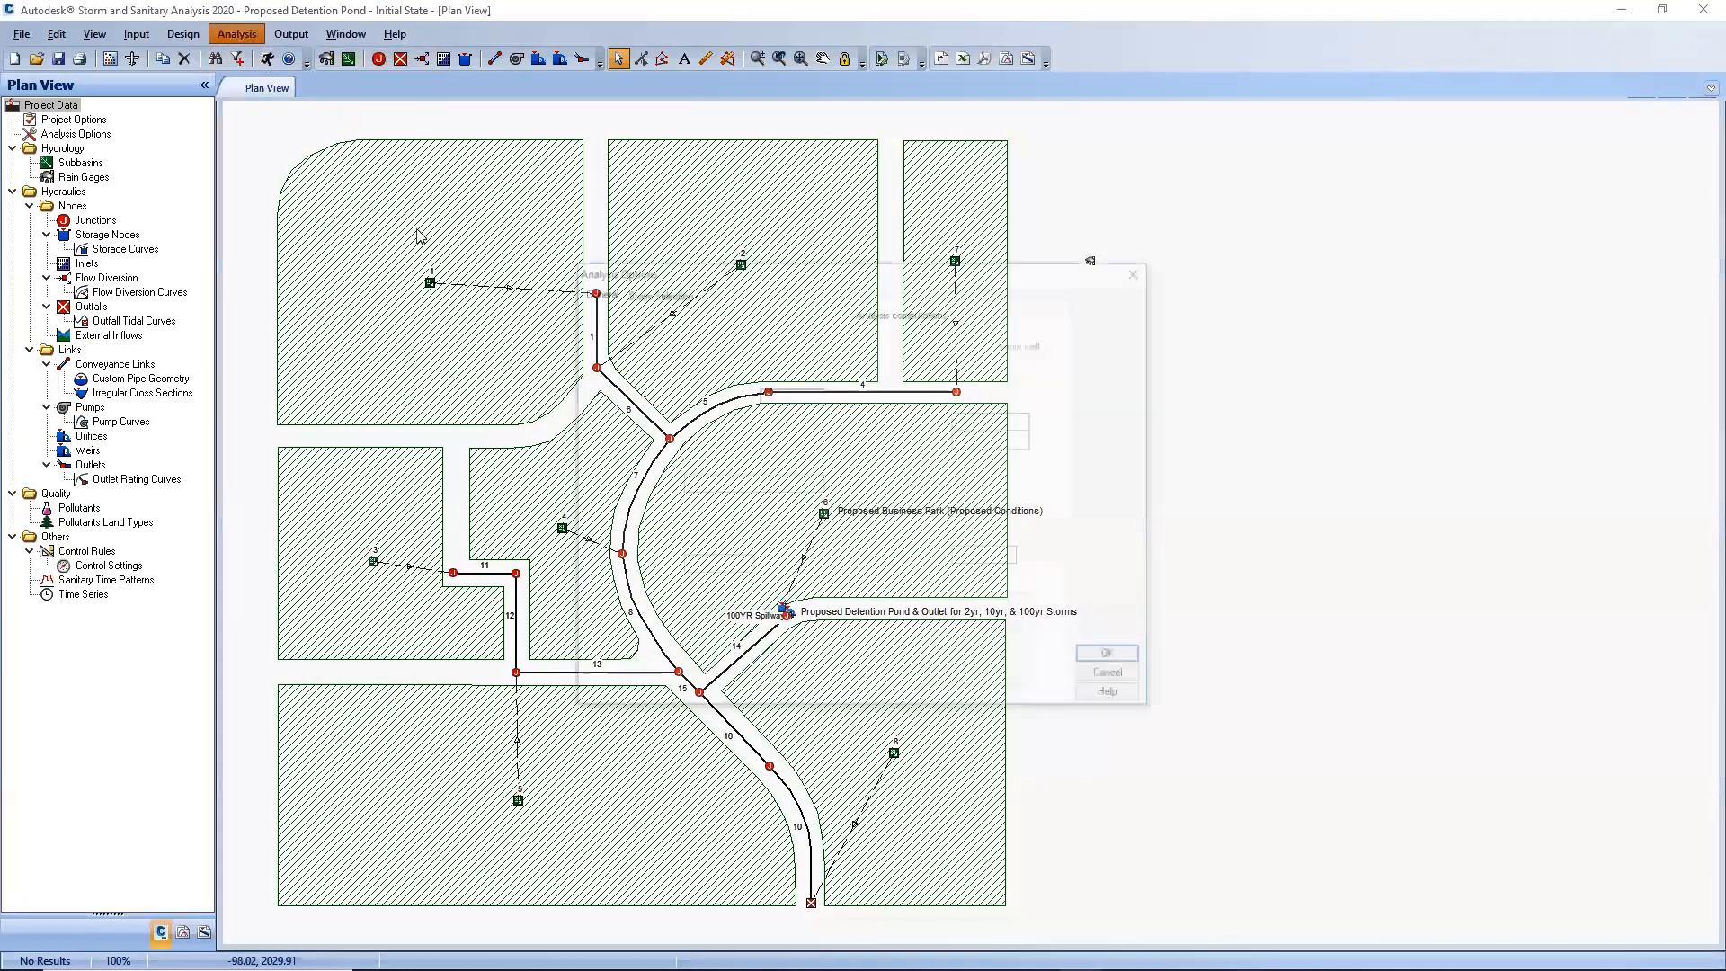
pyautogui.click(653, 290)
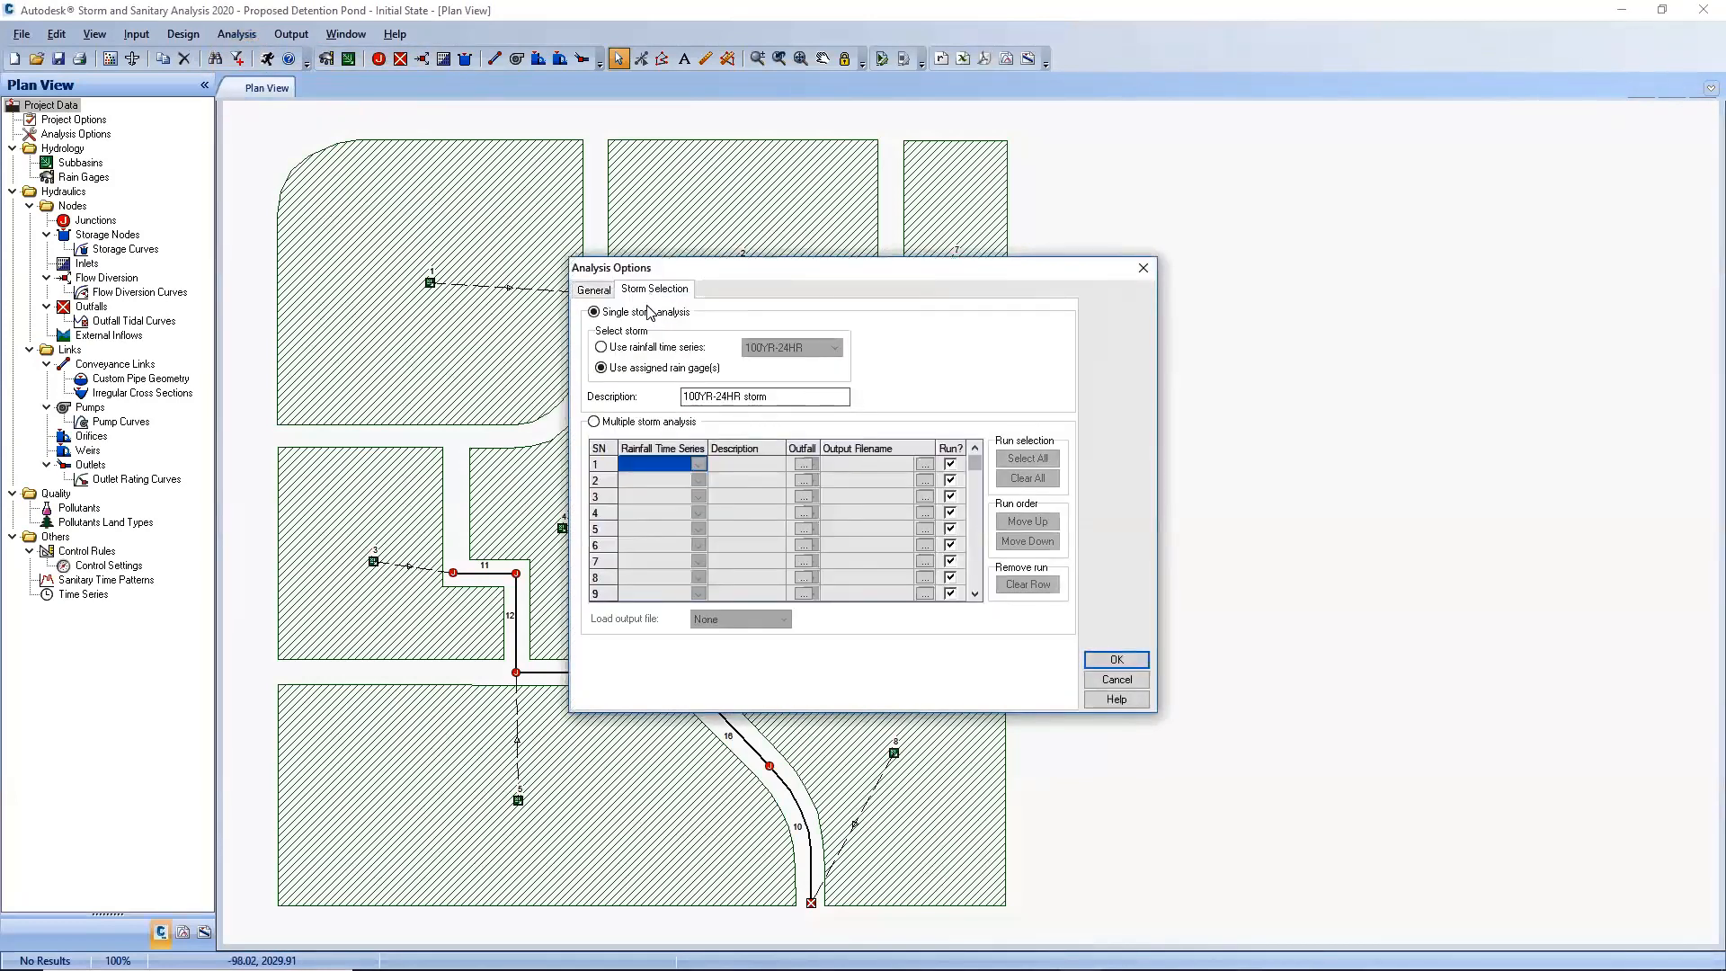
pyautogui.click(609, 419)
# Assign the rainfall time series 2YR-24HR, 10YR-24HR and 100YR-24HR to the first three storm rows.
pyautogui.click(698, 464)
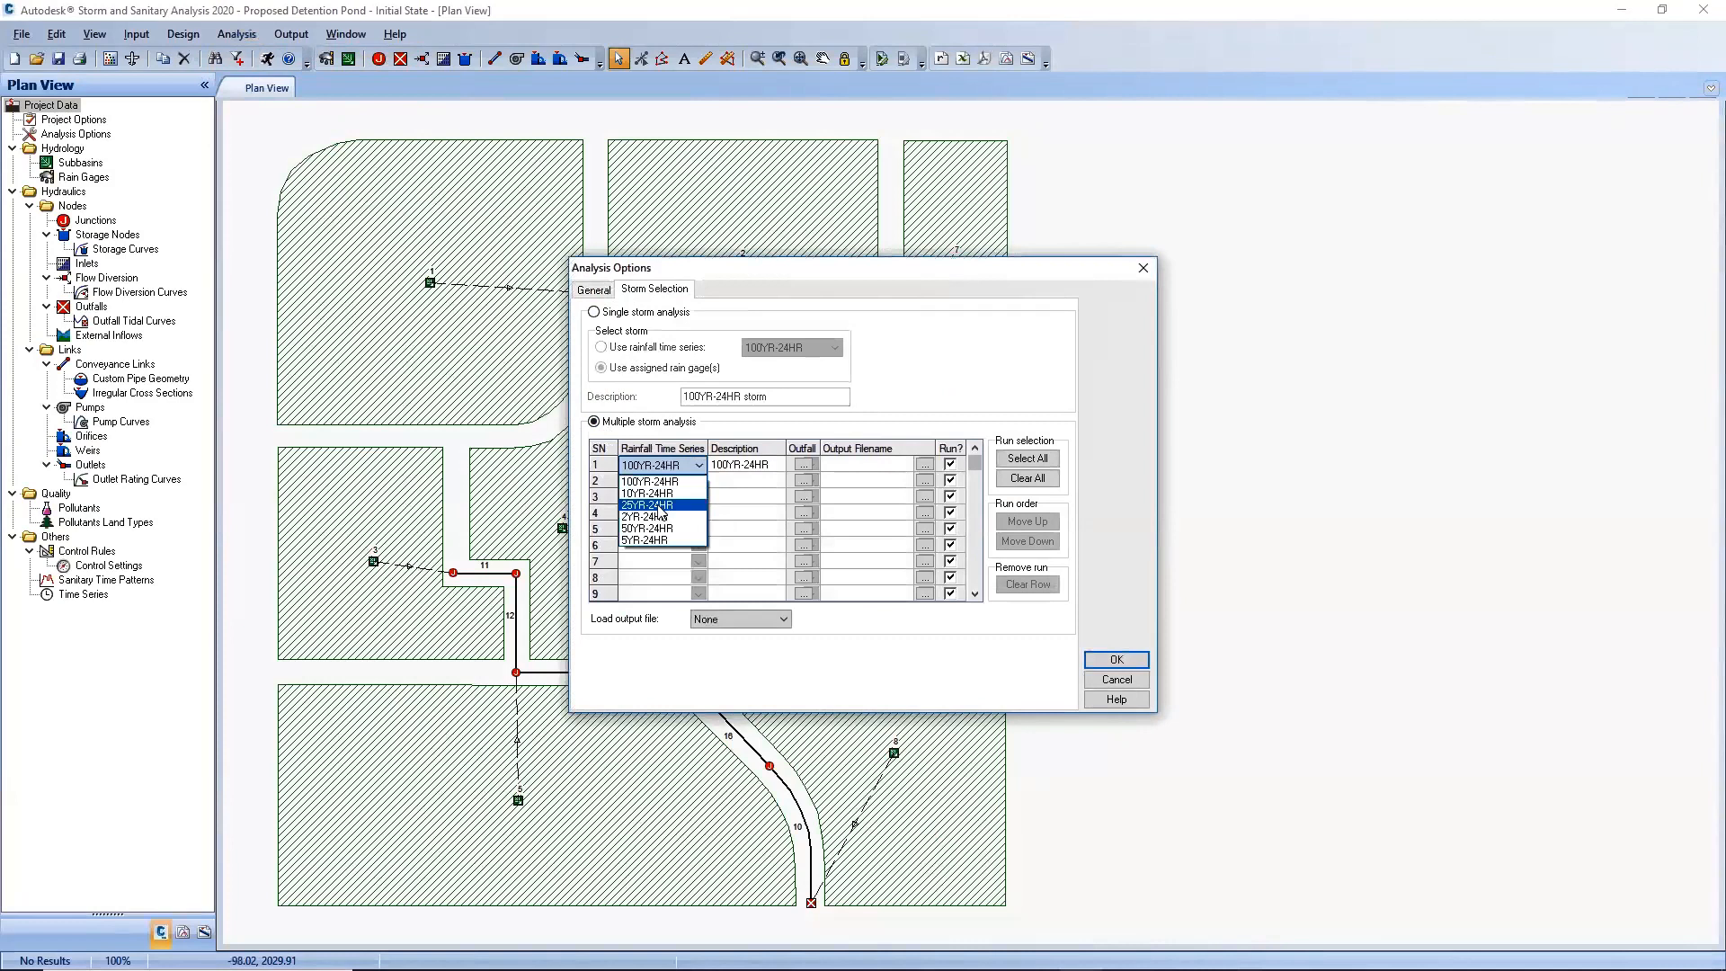
pyautogui.click(661, 516)
pyautogui.click(699, 481)
pyautogui.click(685, 509)
pyautogui.click(698, 497)
pyautogui.click(664, 513)
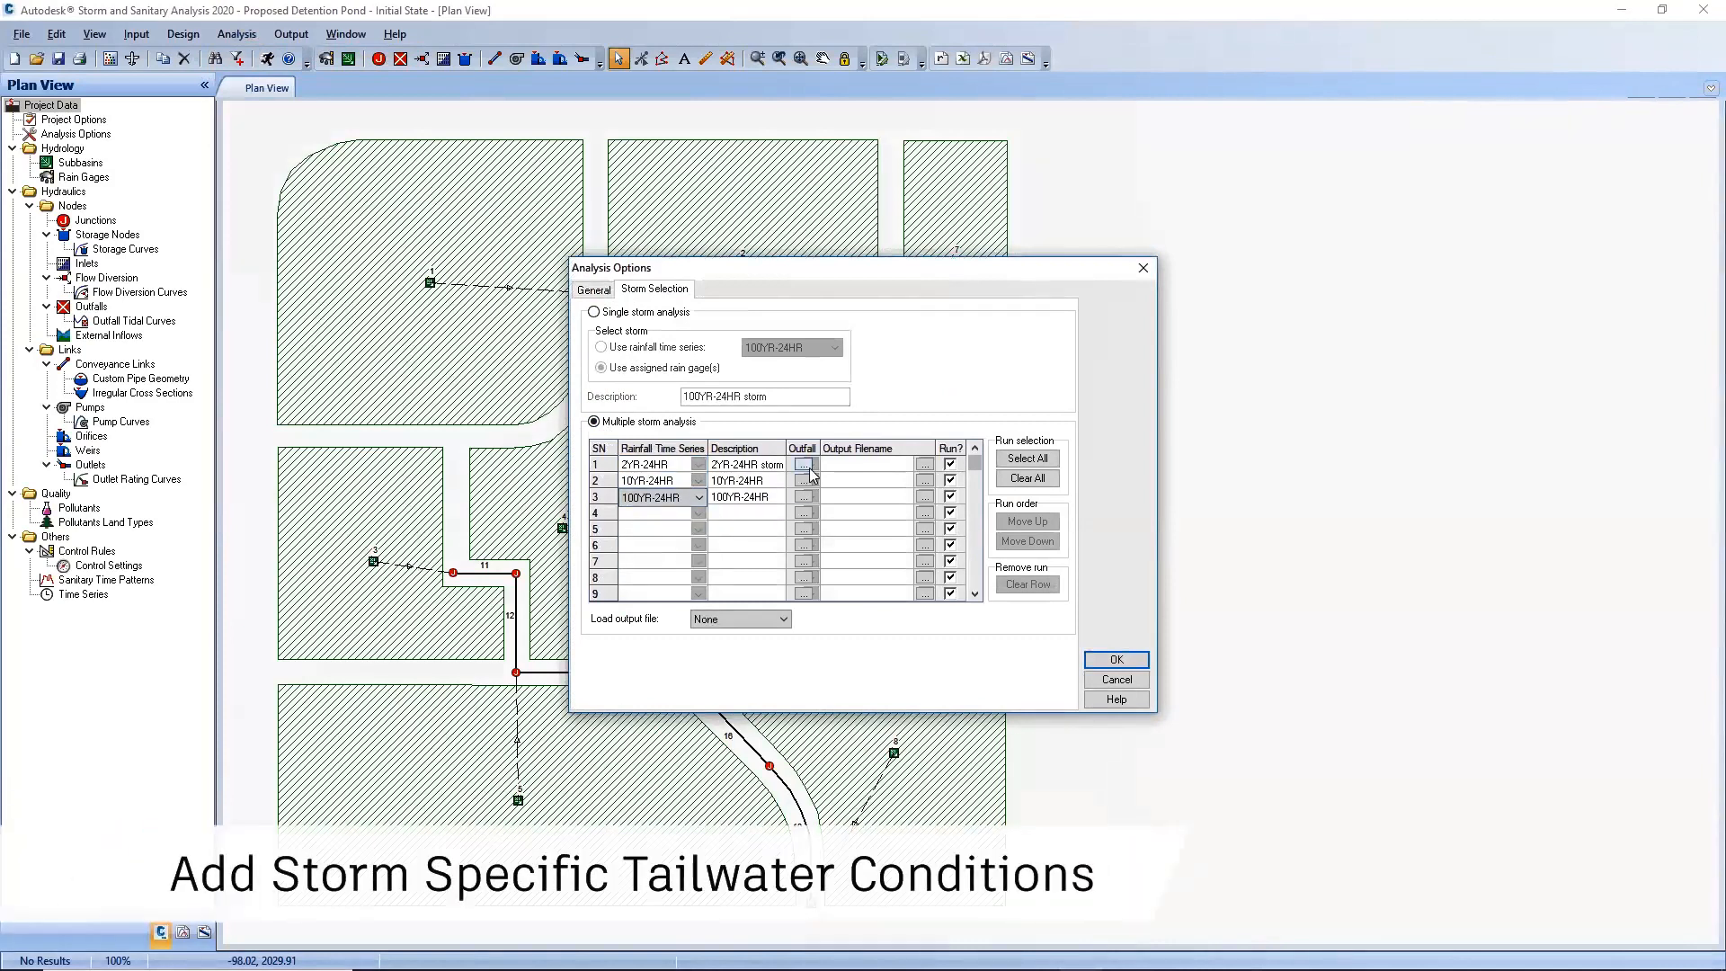
# Set the 2YR-24HR storm's boundary condition for outfall 18 to Fixed with a water elevation of 200.
pyautogui.moveTo(819, 447); pyautogui.dragTo(852, 449)
pyautogui.click(817, 467)
pyautogui.click(822, 474)
pyautogui.click(780, 511)
pyautogui.click(855, 474)
pyautogui.click(855, 476)
pyautogui.write('200')
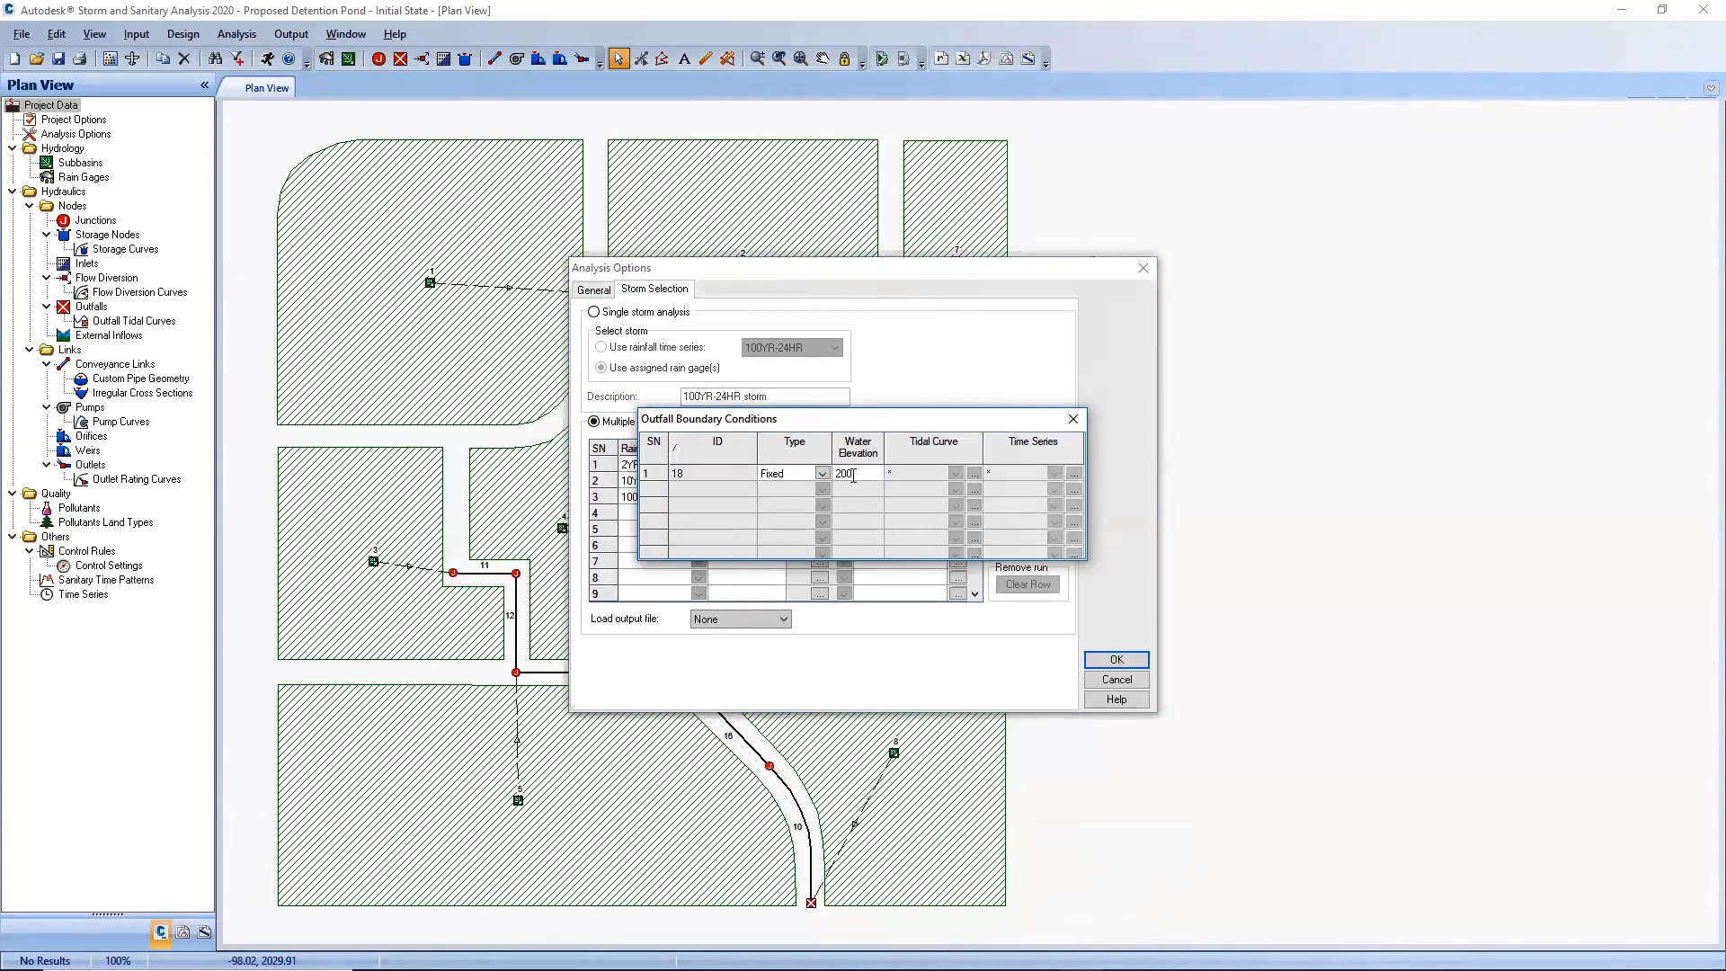
pyautogui.click(1073, 419)
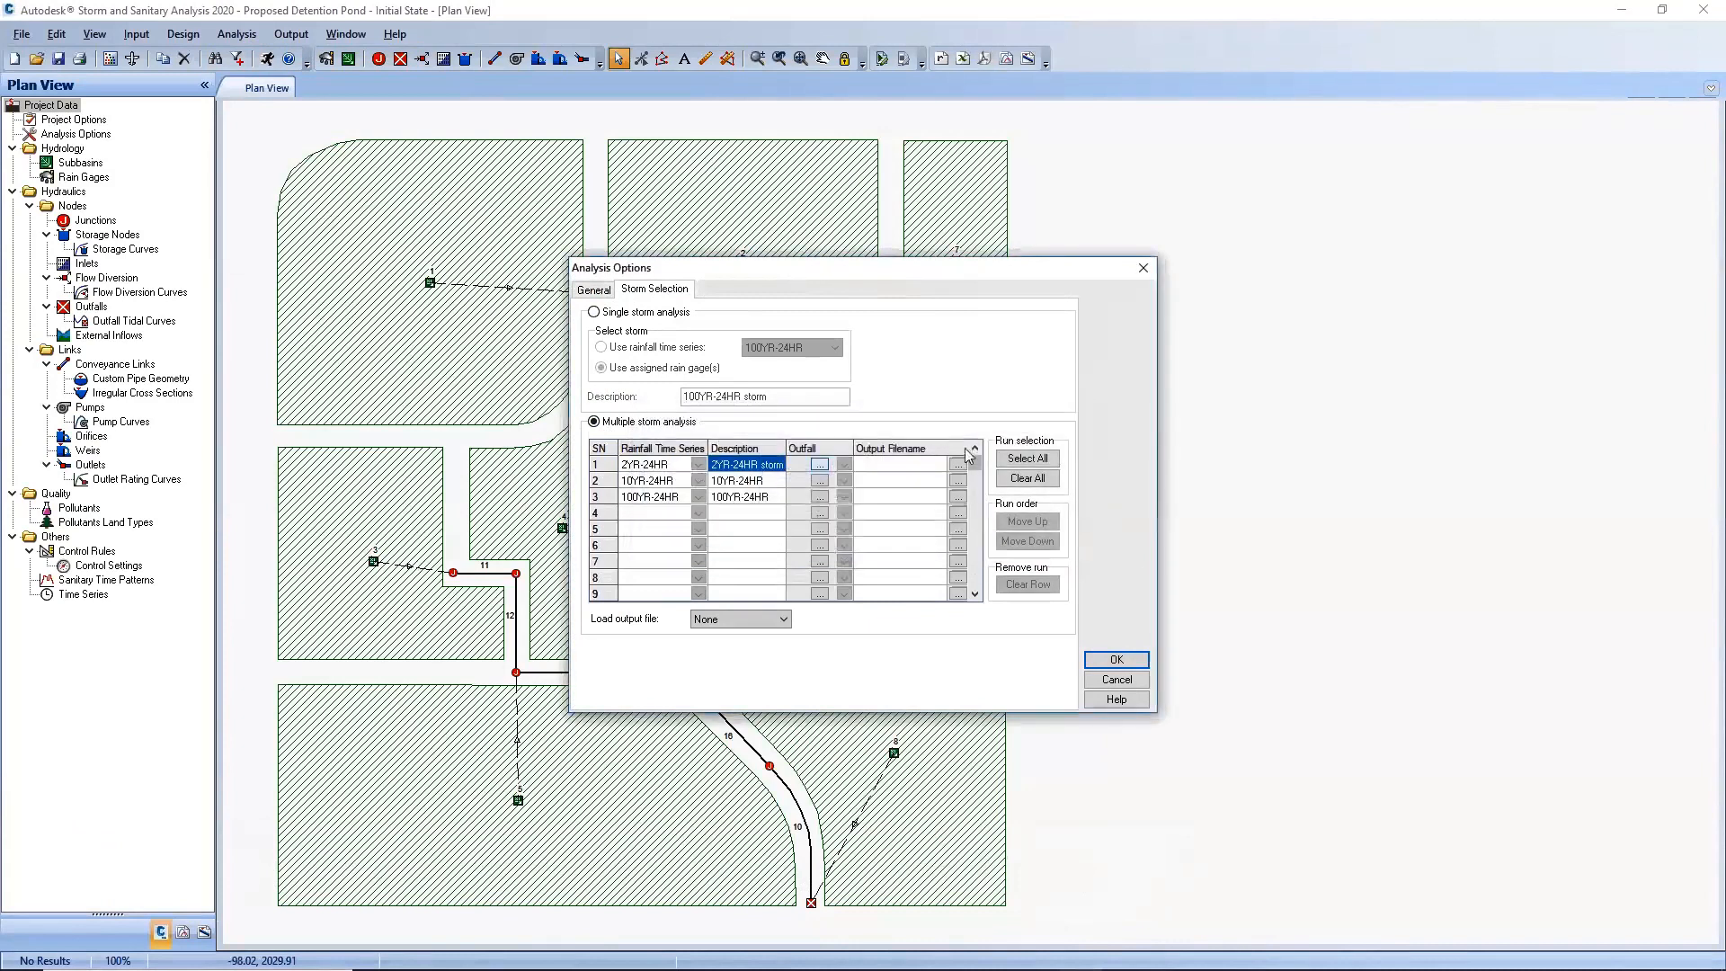
# Set the 10YR-24HR storm's boundary condition for outfall 18 to Fixed with a water elevation of 195, and accept the analysis options.
pyautogui.click(820, 464)
pyautogui.click(822, 474)
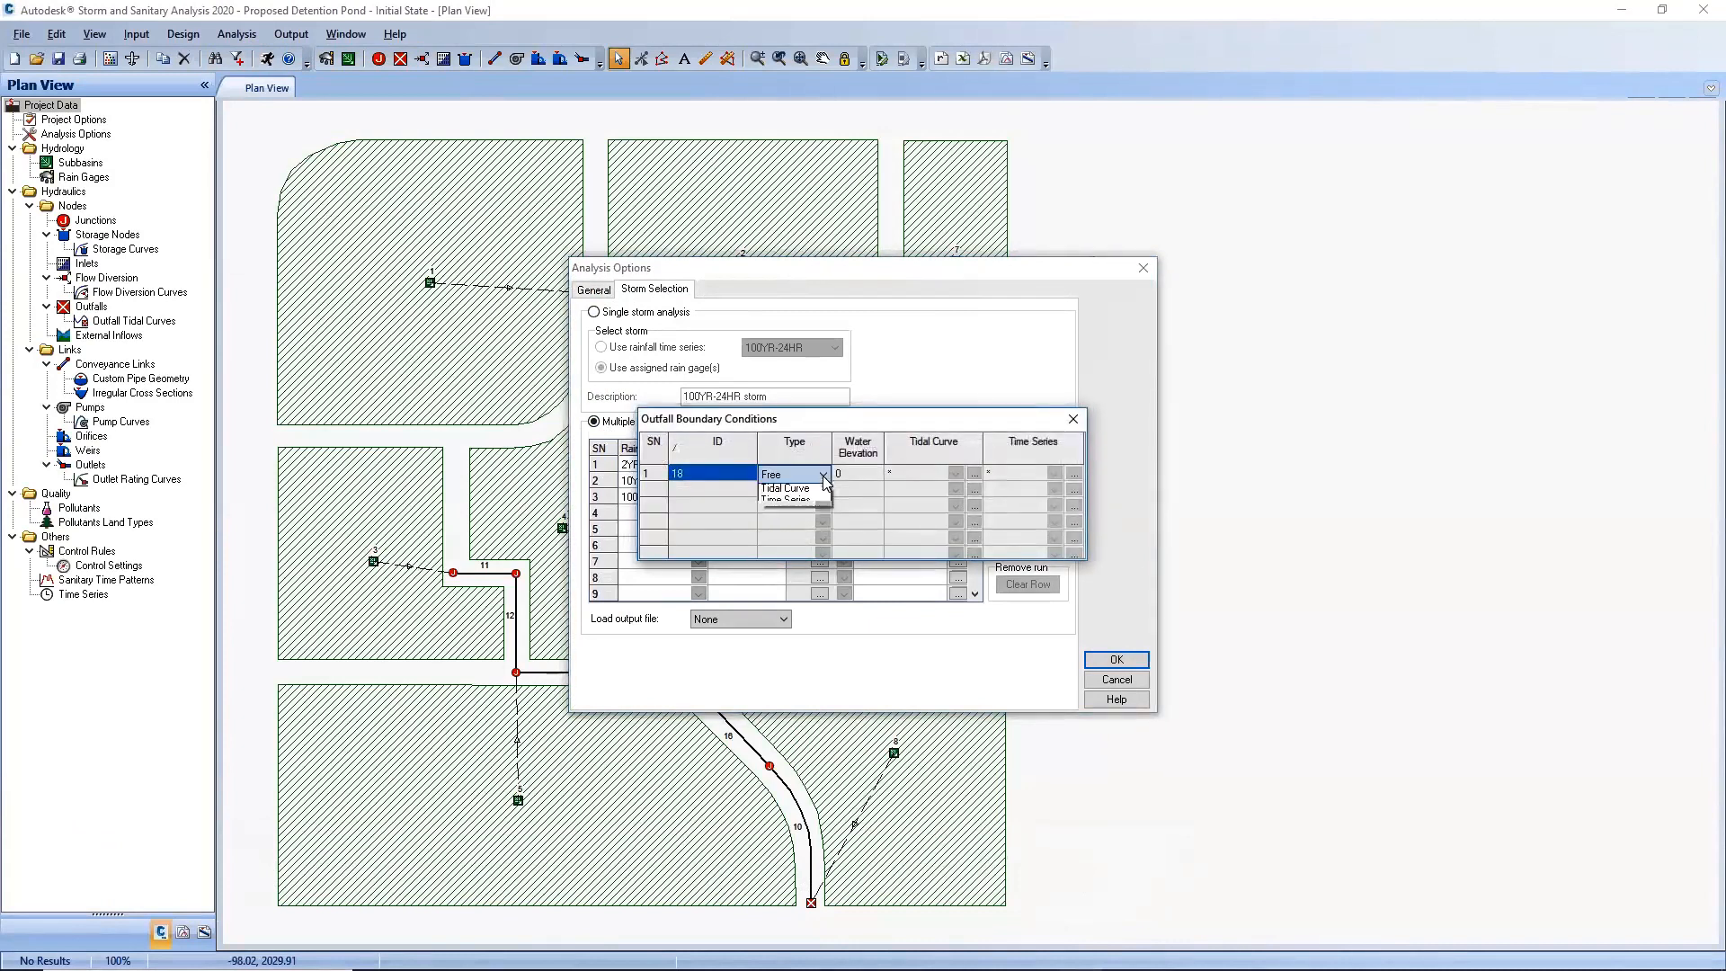
pyautogui.click(791, 511)
pyautogui.click(868, 476)
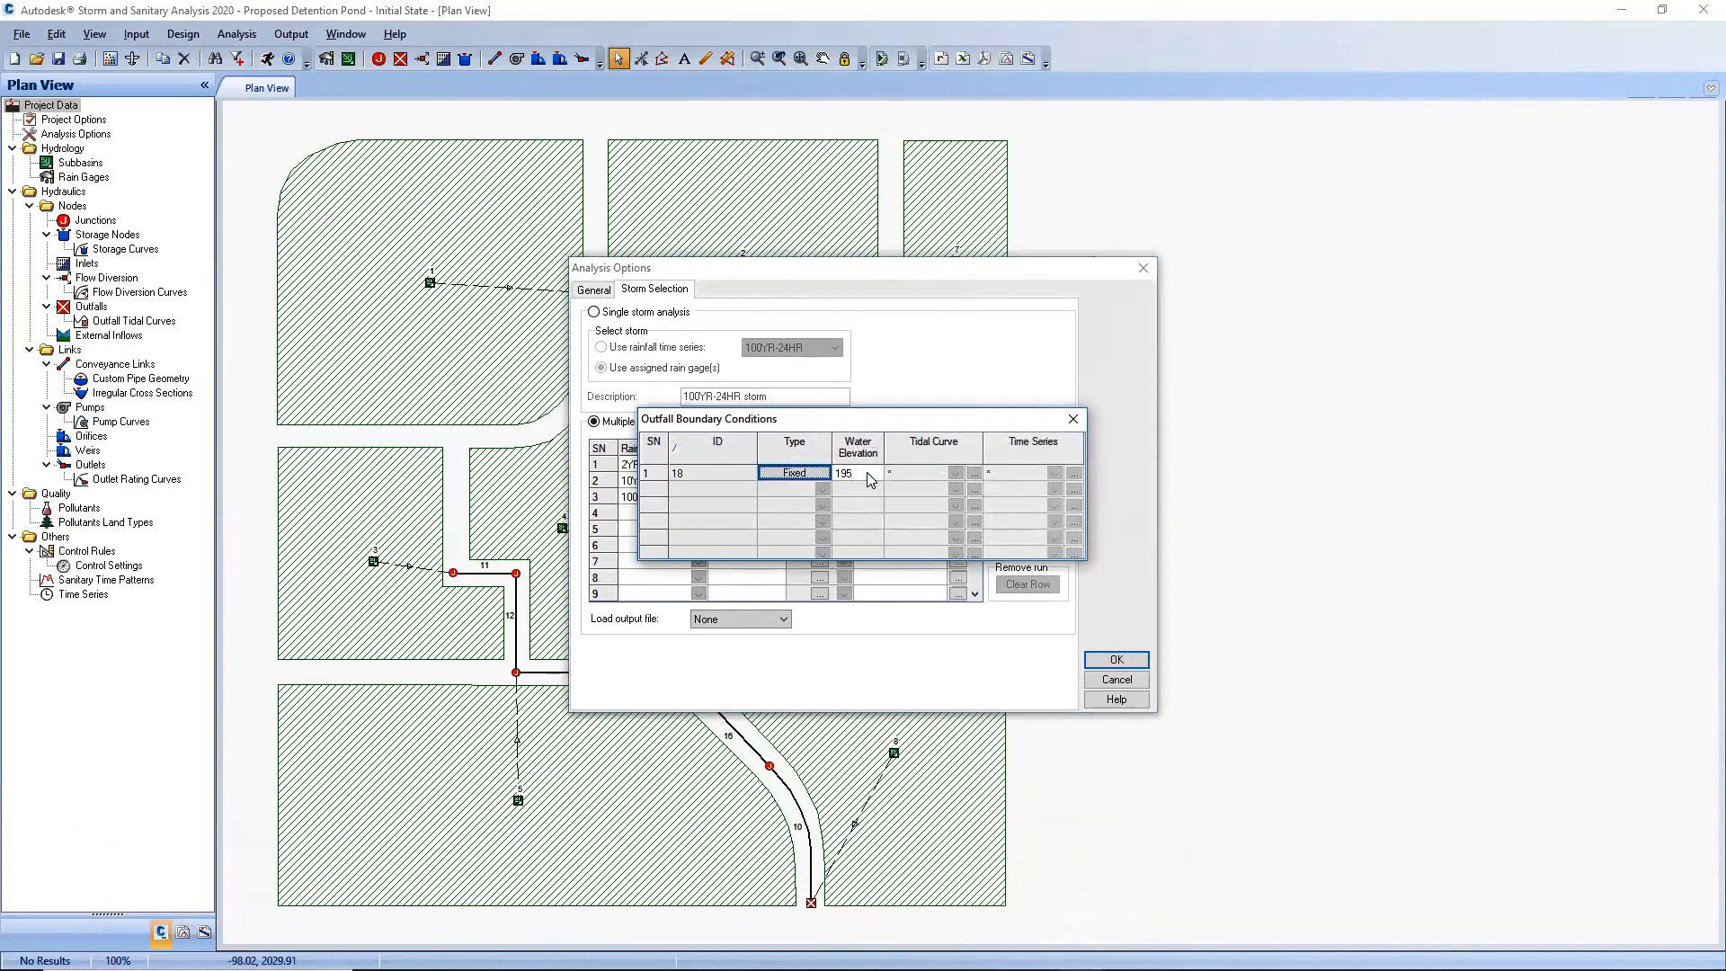
pyautogui.click(1072, 419)
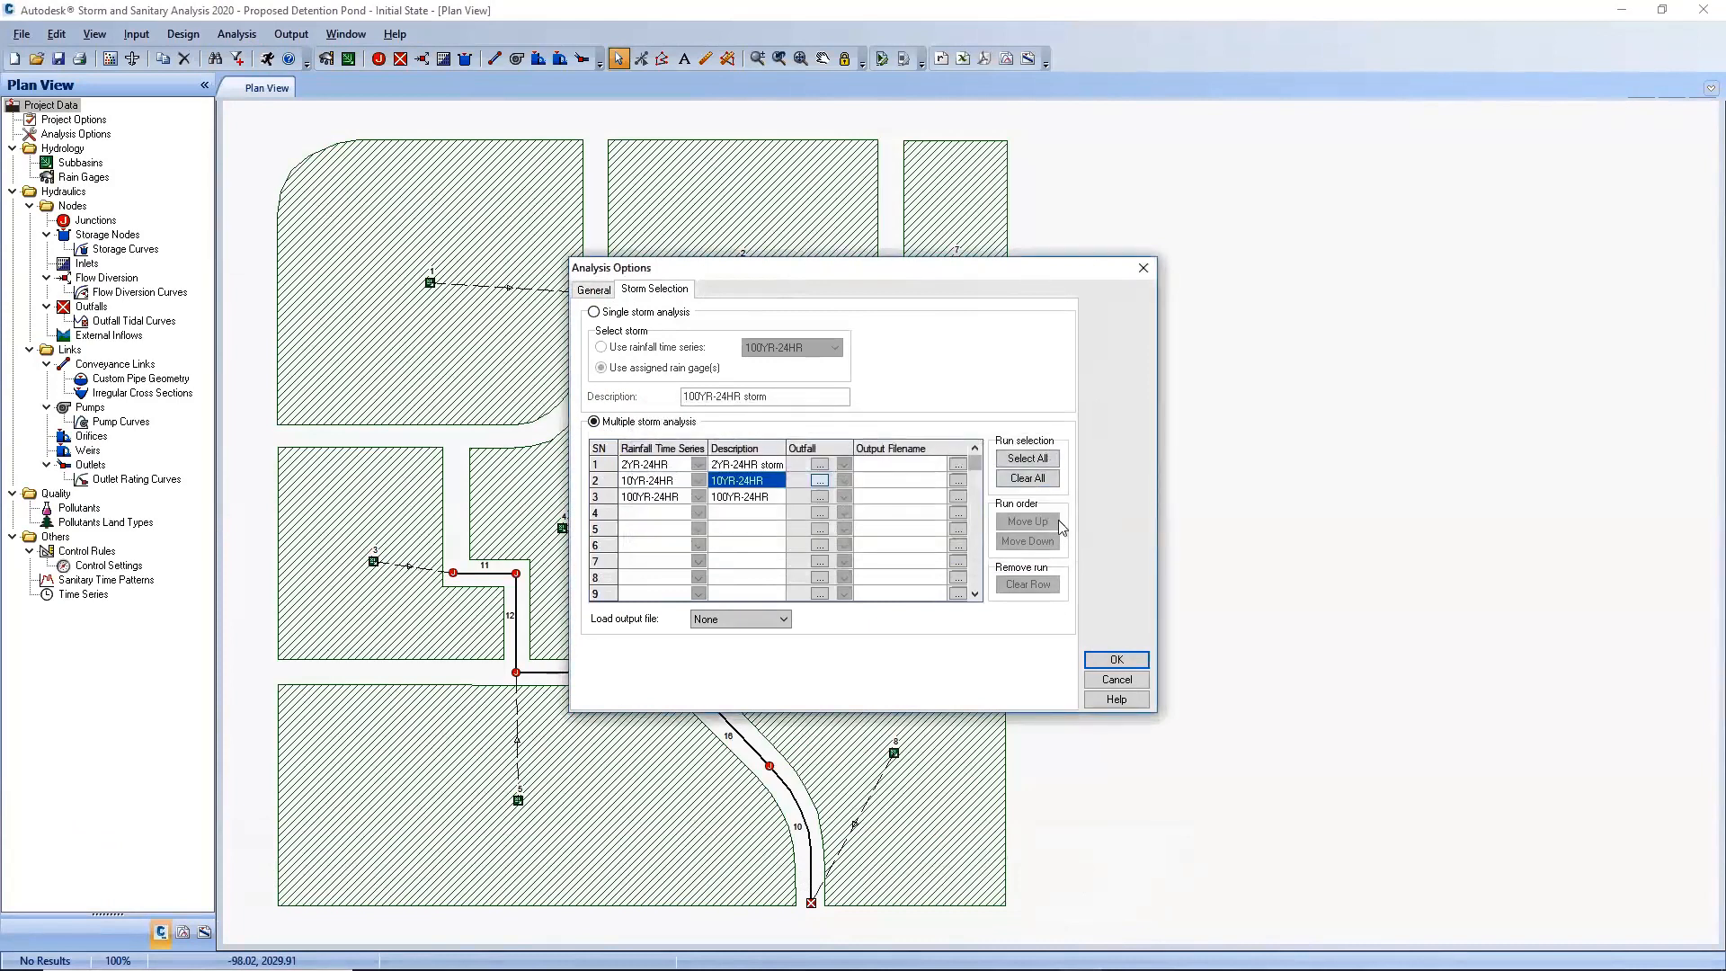
pyautogui.press('Return')
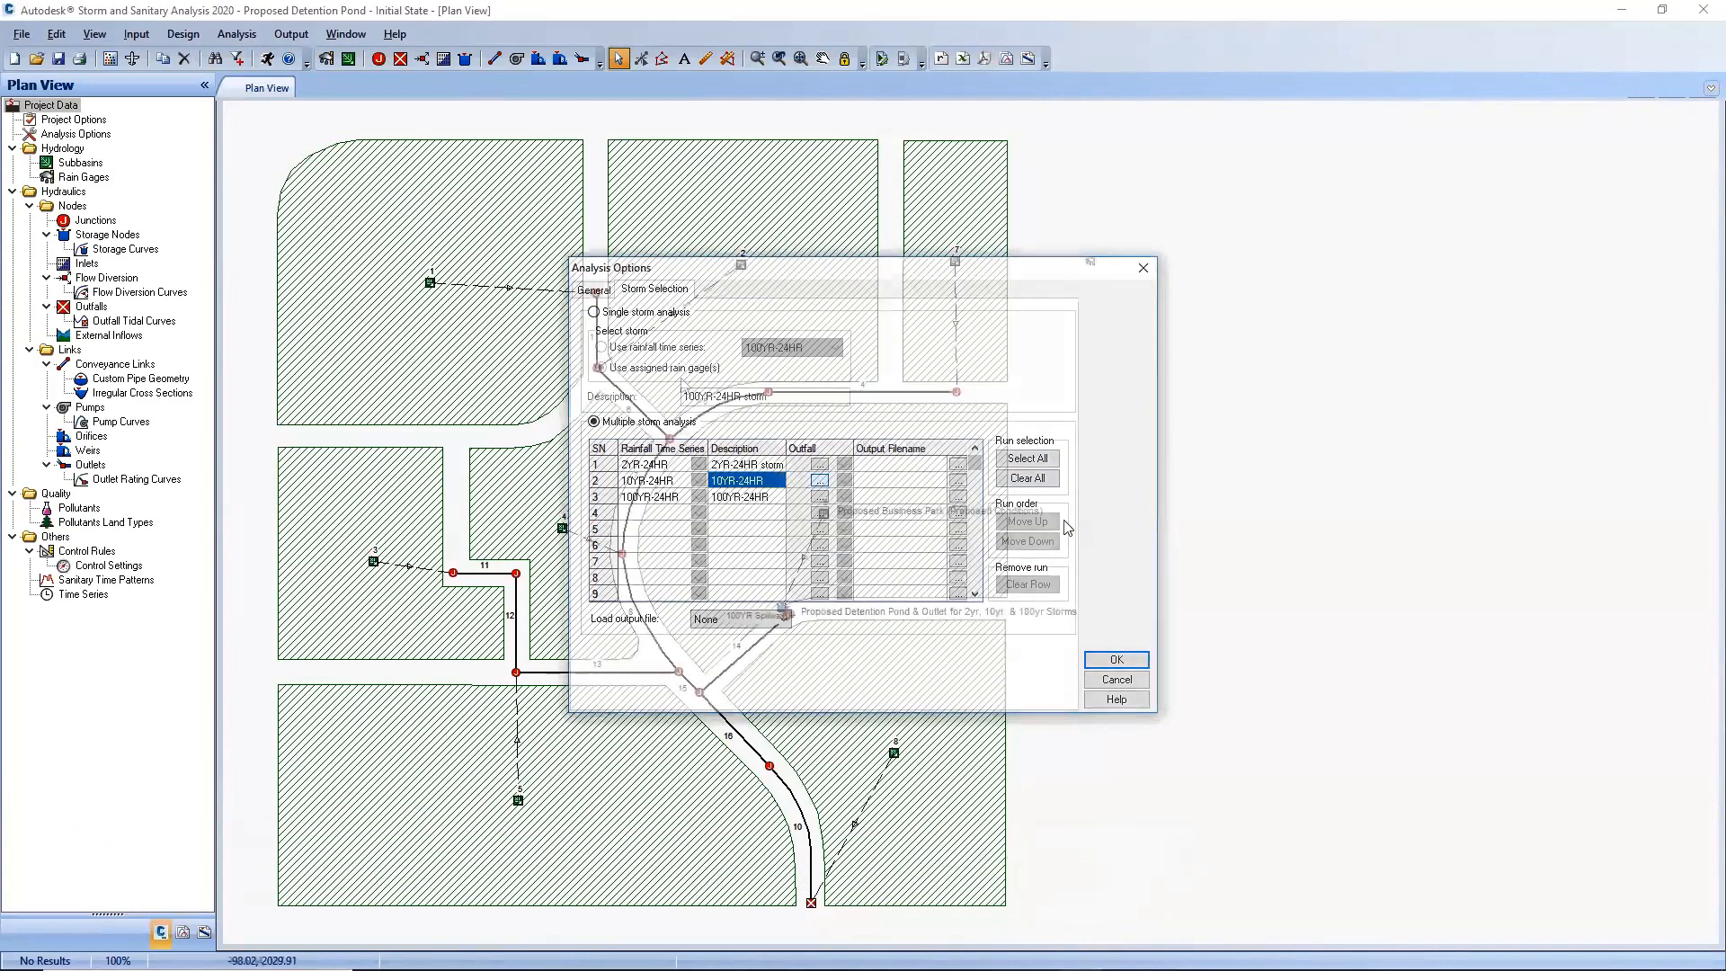
# Set the peak rate factor of subbasins 2 and 1 to 256.
pyautogui.doubleClick(739, 266)
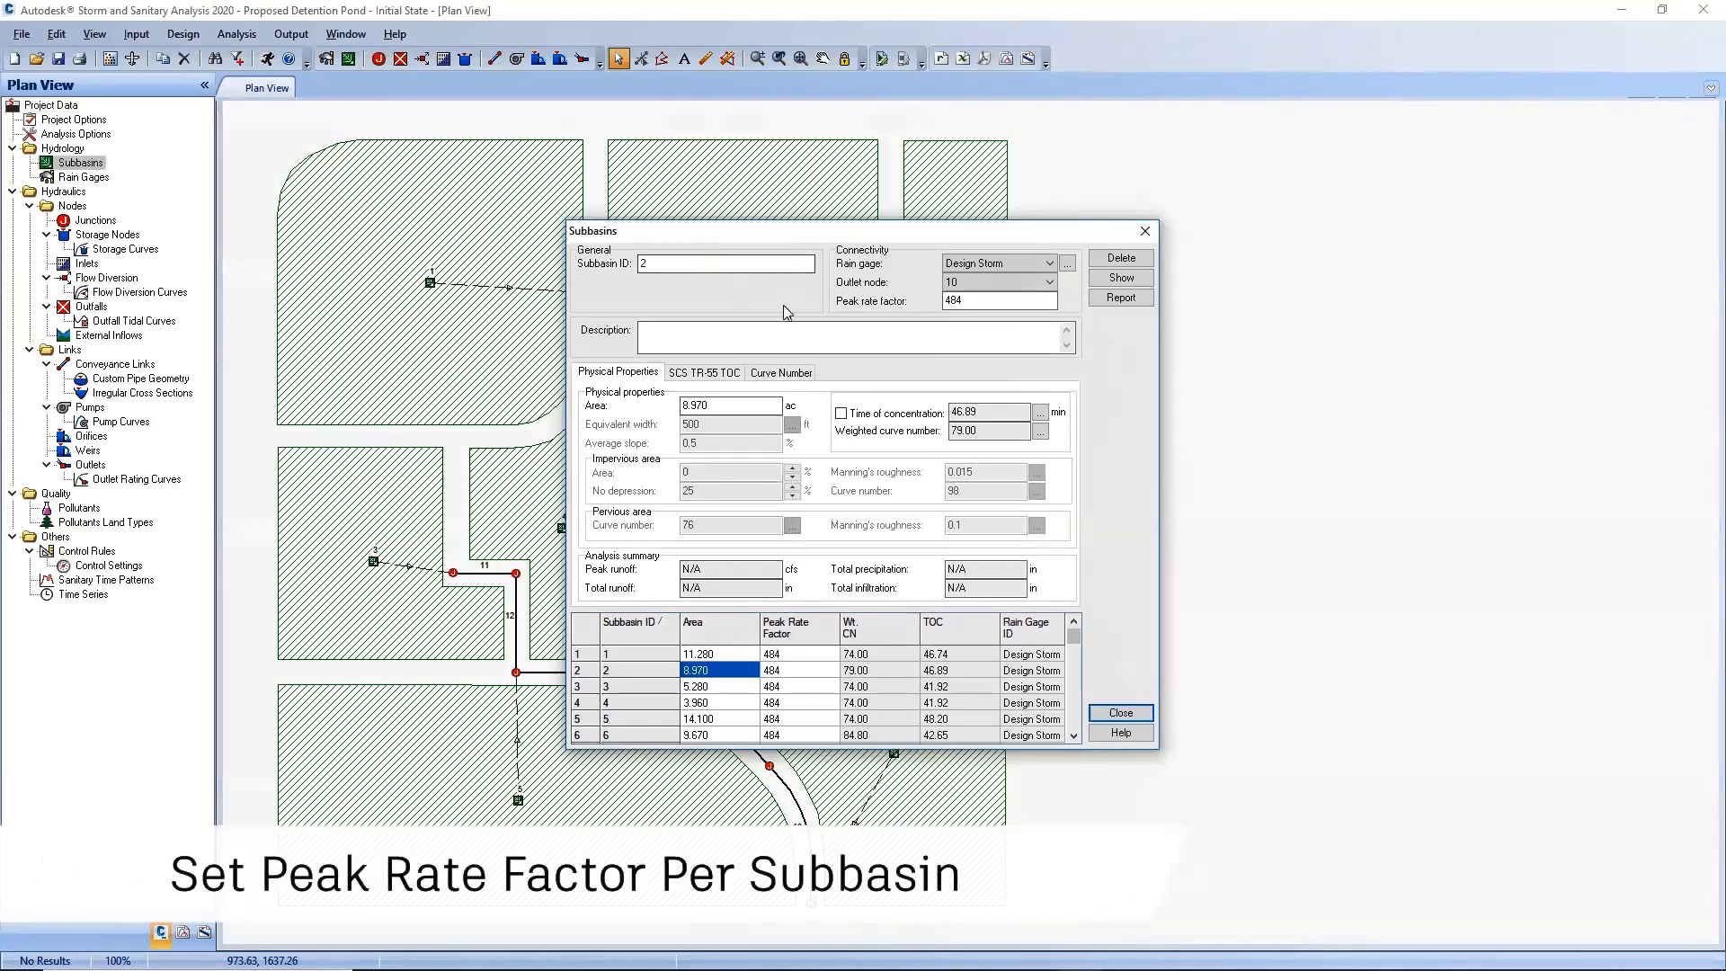
pyautogui.doubleClick(969, 301)
pyautogui.write('25')
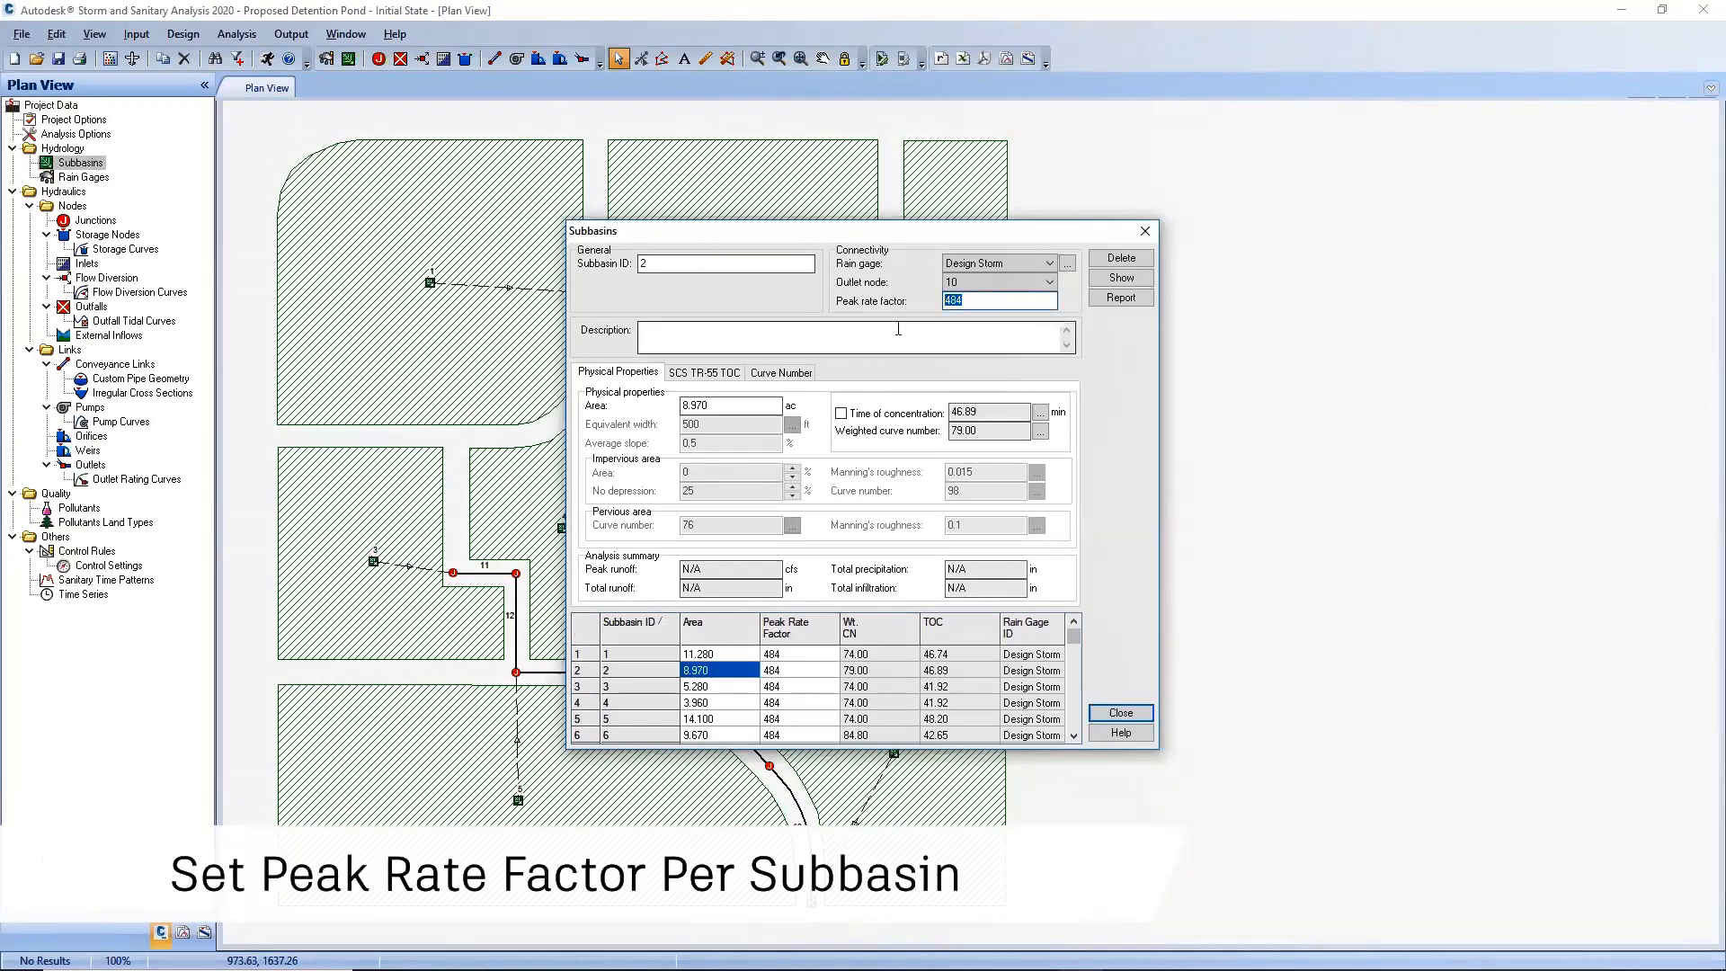
pyautogui.write('6')
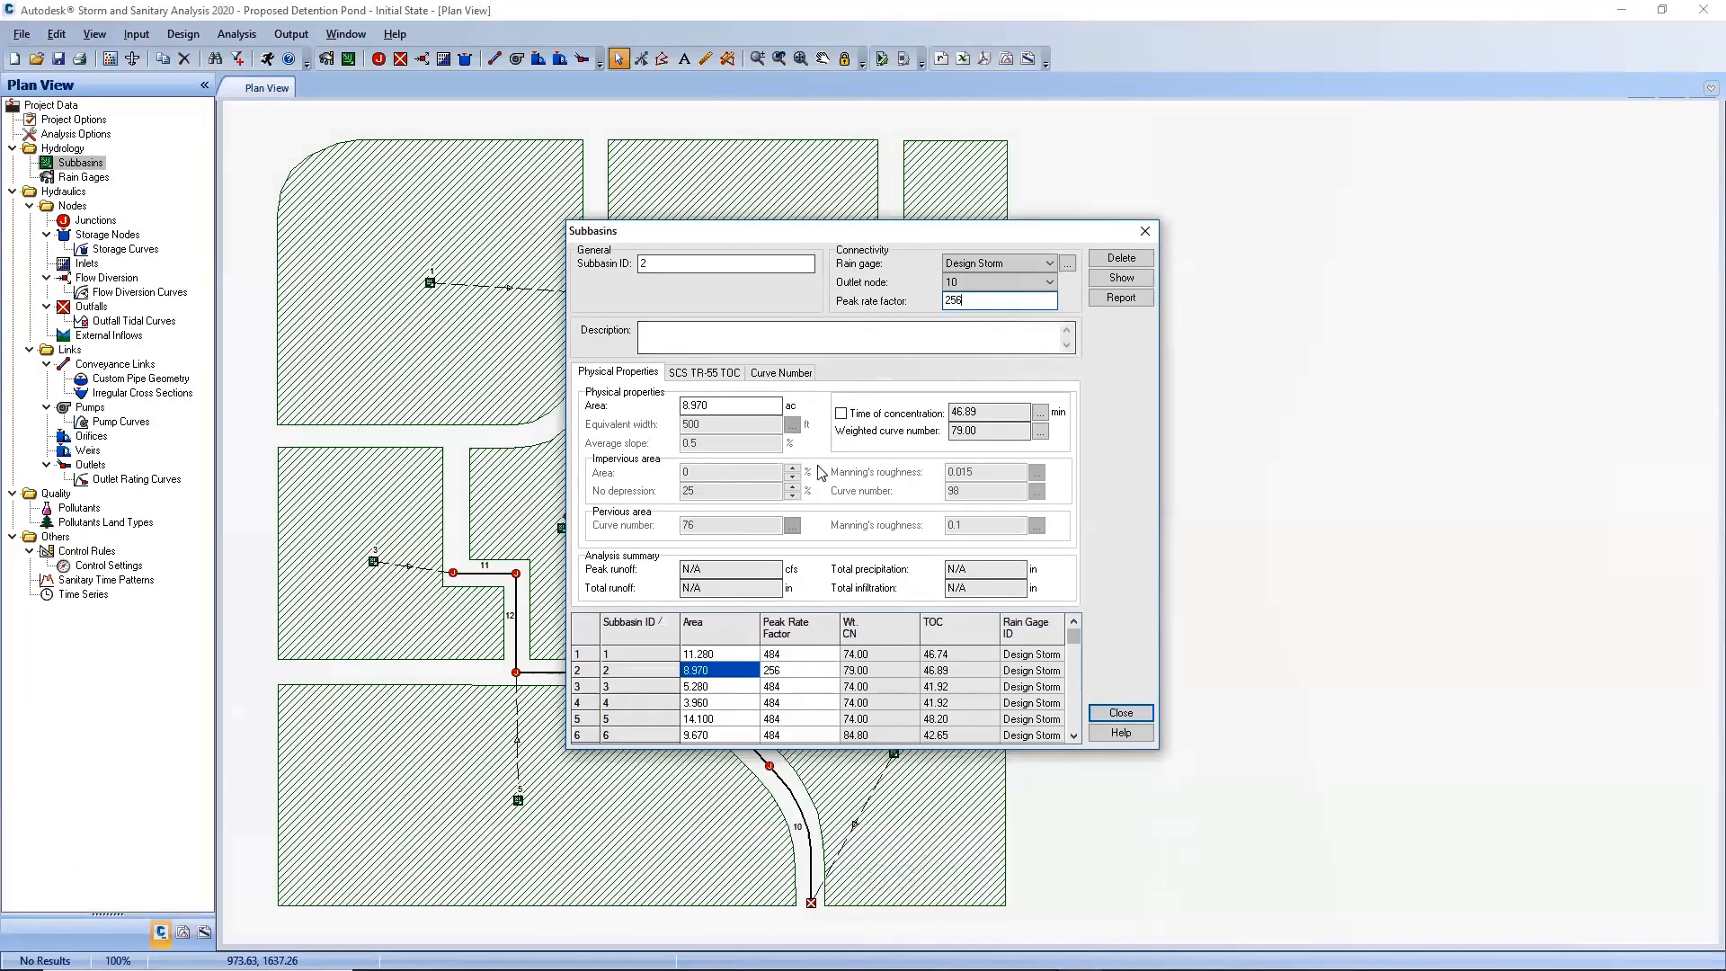
pyautogui.click(786, 655)
pyautogui.click(787, 655)
pyautogui.write('256')
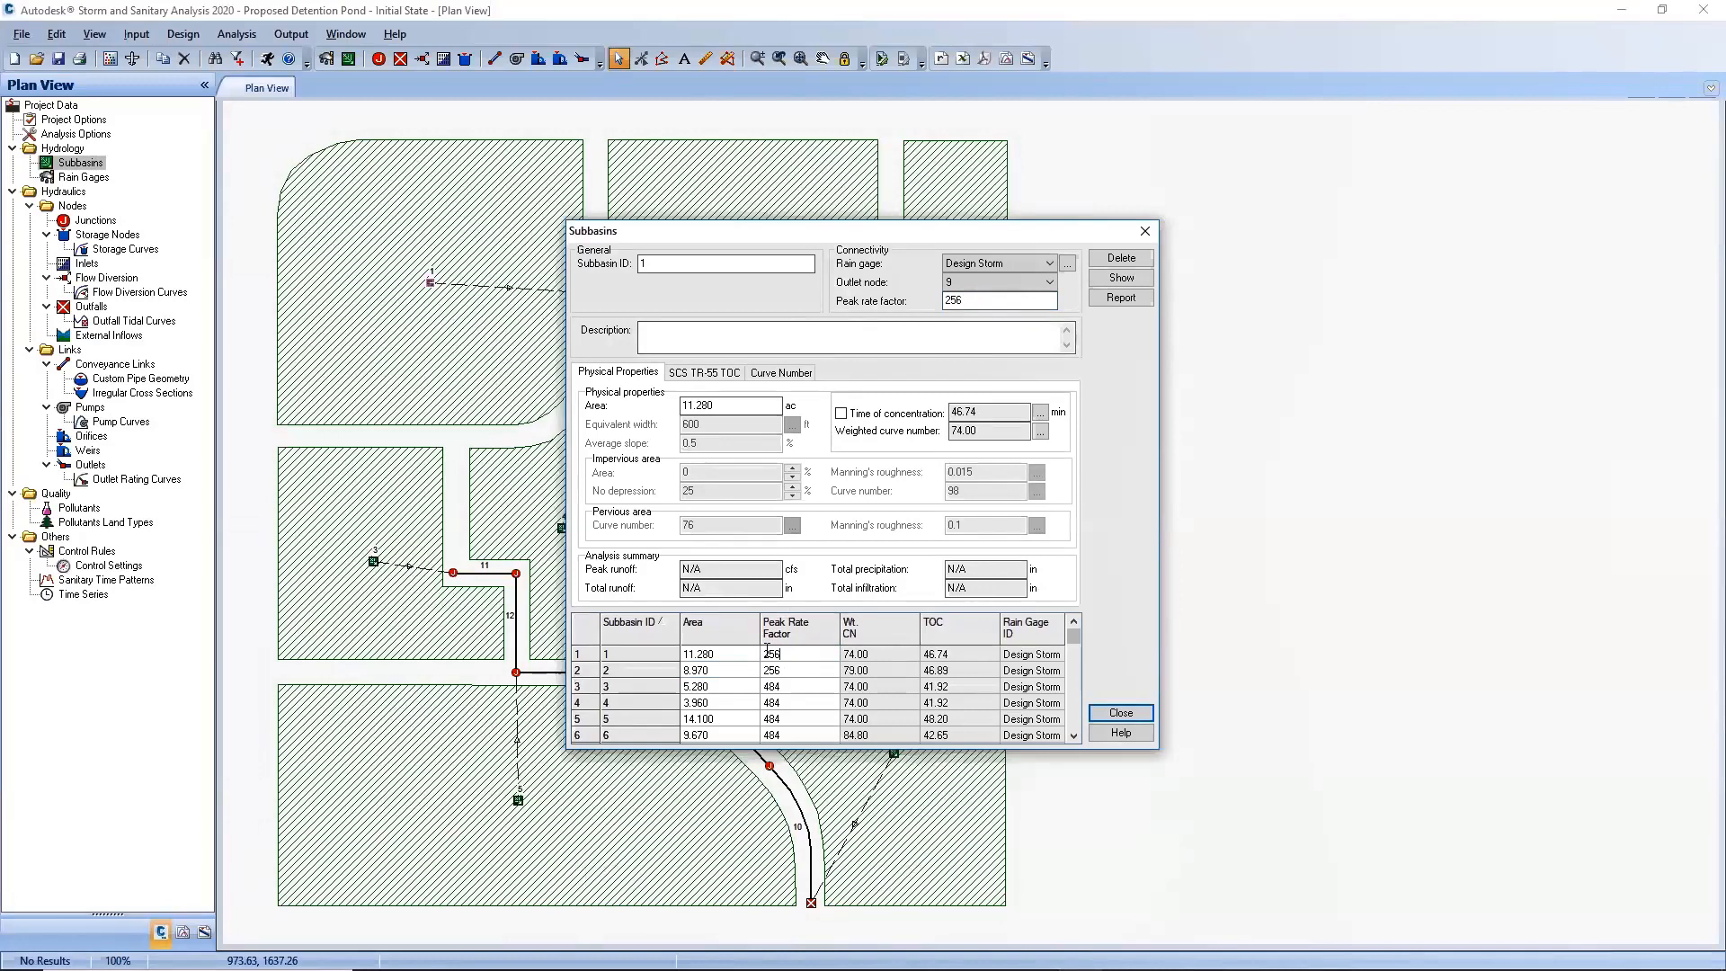
# Set subbasin 3's peak rate factor to 294 and open the peak rate factors of subbasins below it for editing.
pyautogui.click(785, 688)
pyautogui.click(784, 688)
pyautogui.write('294')
pyautogui.doubleClick(771, 687)
pyautogui.rightClick(771, 687)
pyautogui.click(813, 743)
pyautogui.click(788, 705)
pyautogui.doubleClick(789, 705)
pyautogui.click(792, 730)
pyautogui.doubleClick(792, 730)
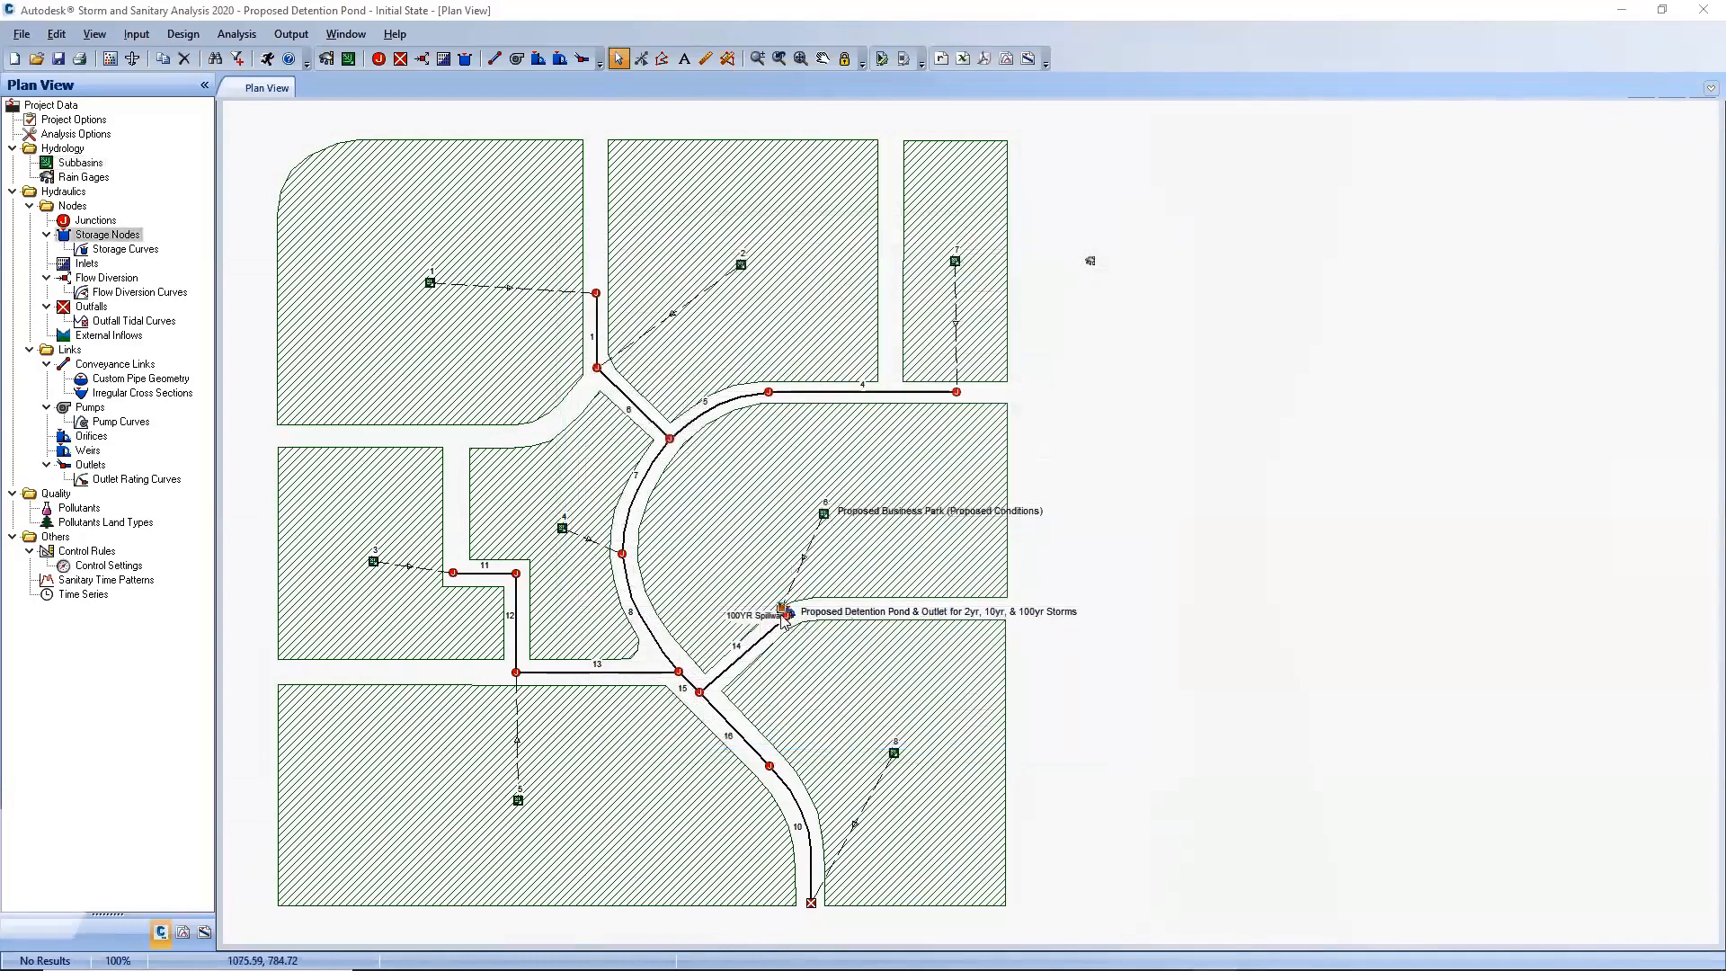
# Open the Proposed Pond's storage curve DPSC-1 and compute underground storage using the ADS StormTech SC 160LP chamber.
pyautogui.doubleClick(784, 613)
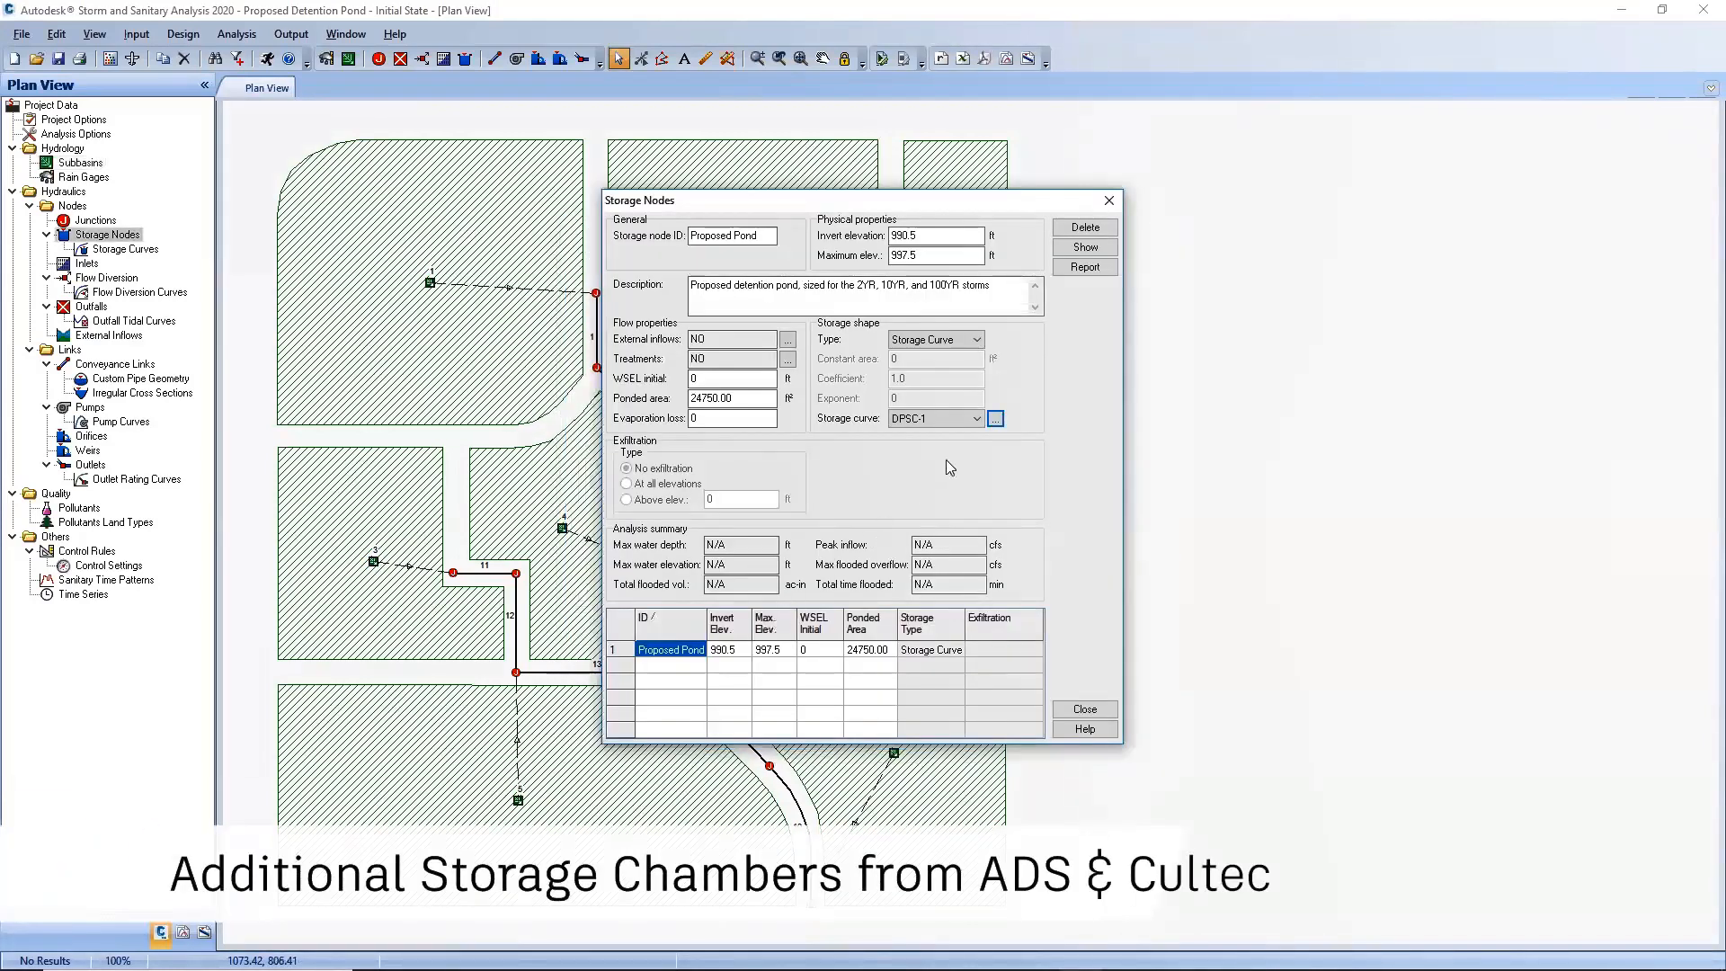
pyautogui.click(997, 419)
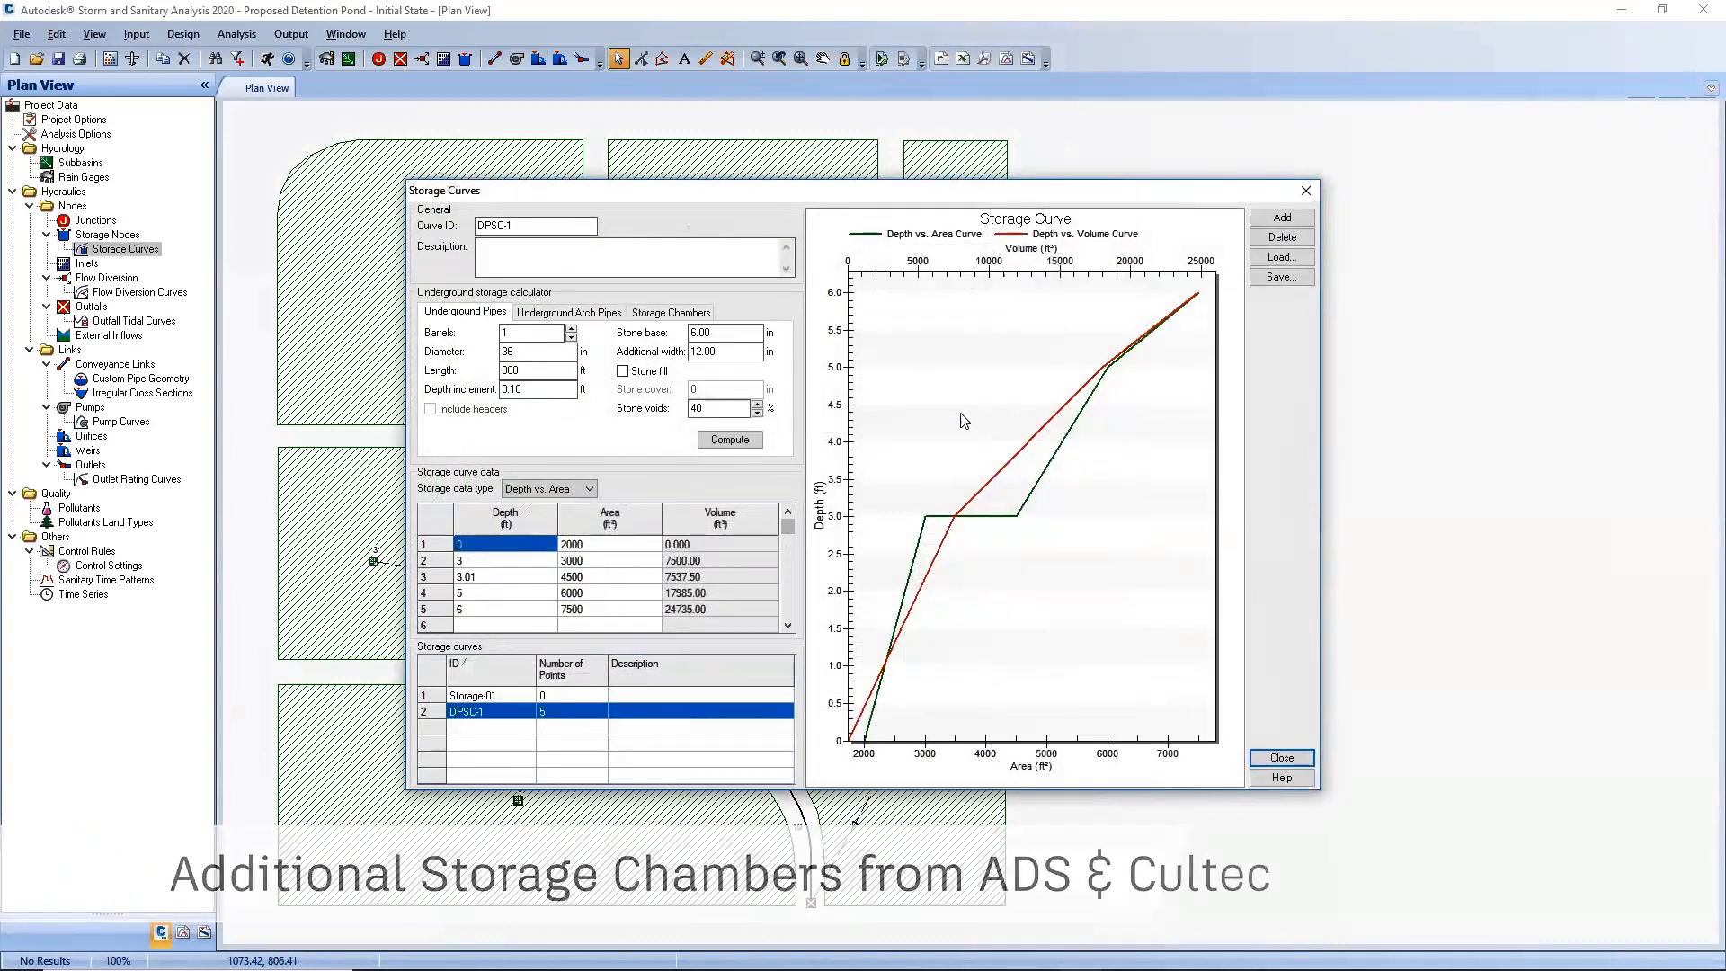
pyautogui.click(671, 312)
pyautogui.click(629, 333)
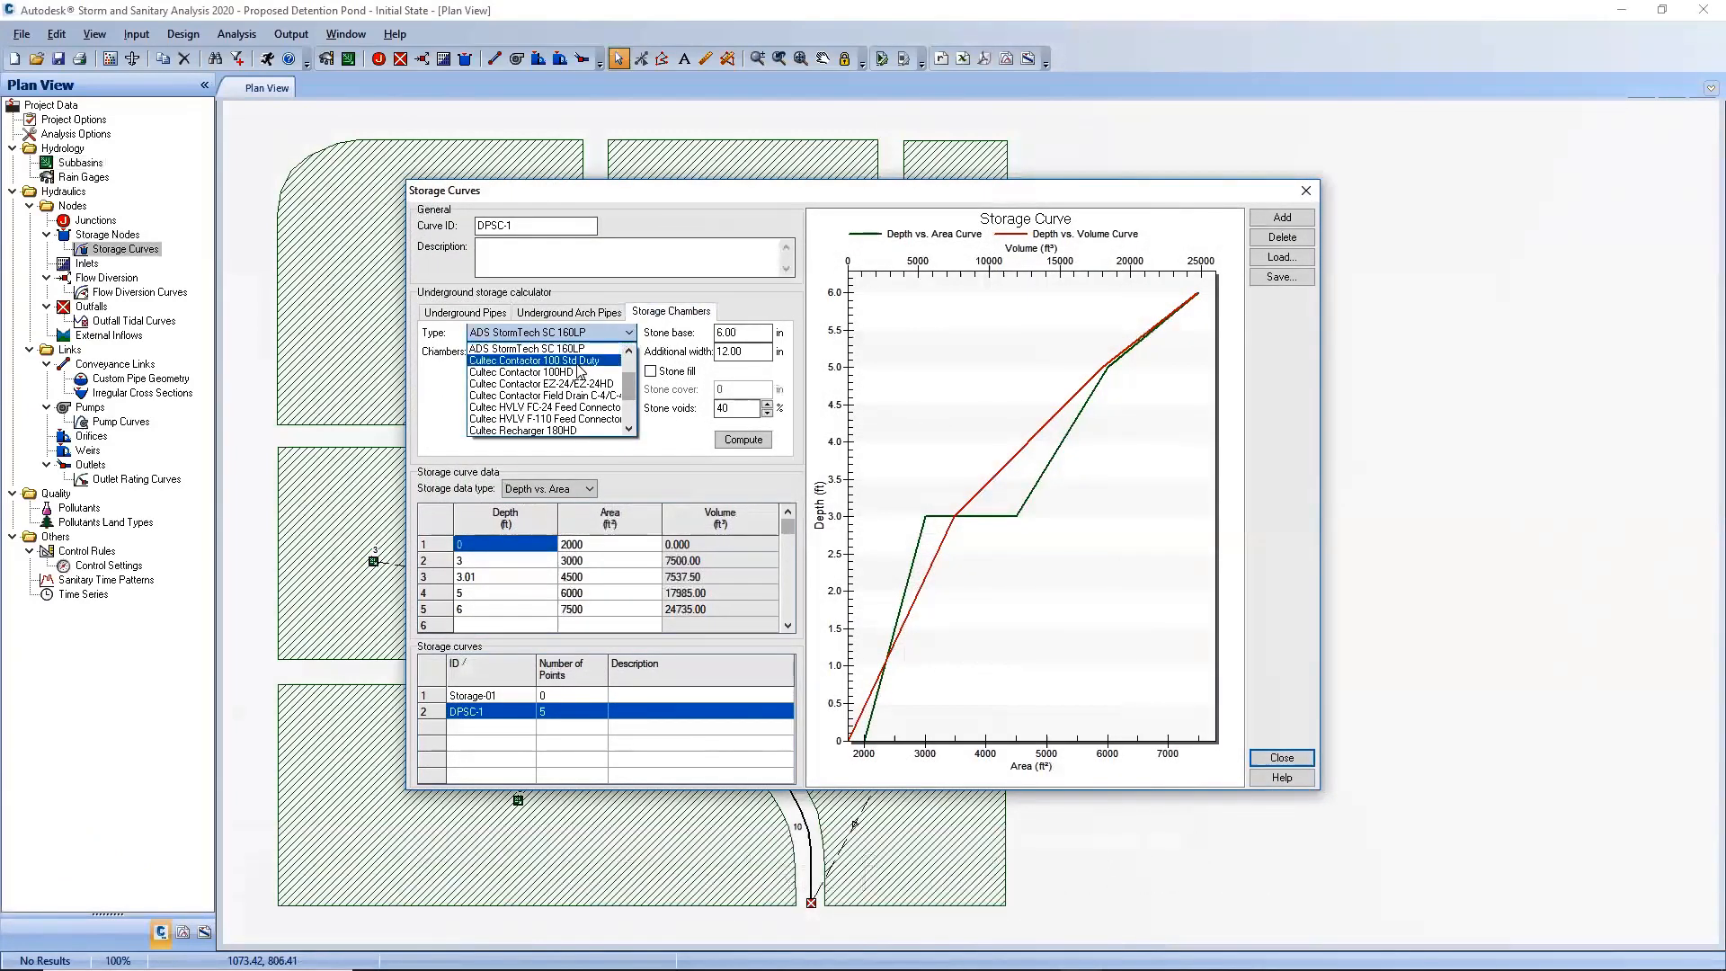
pyautogui.moveTo(629, 388); pyautogui.dragTo(631, 364)
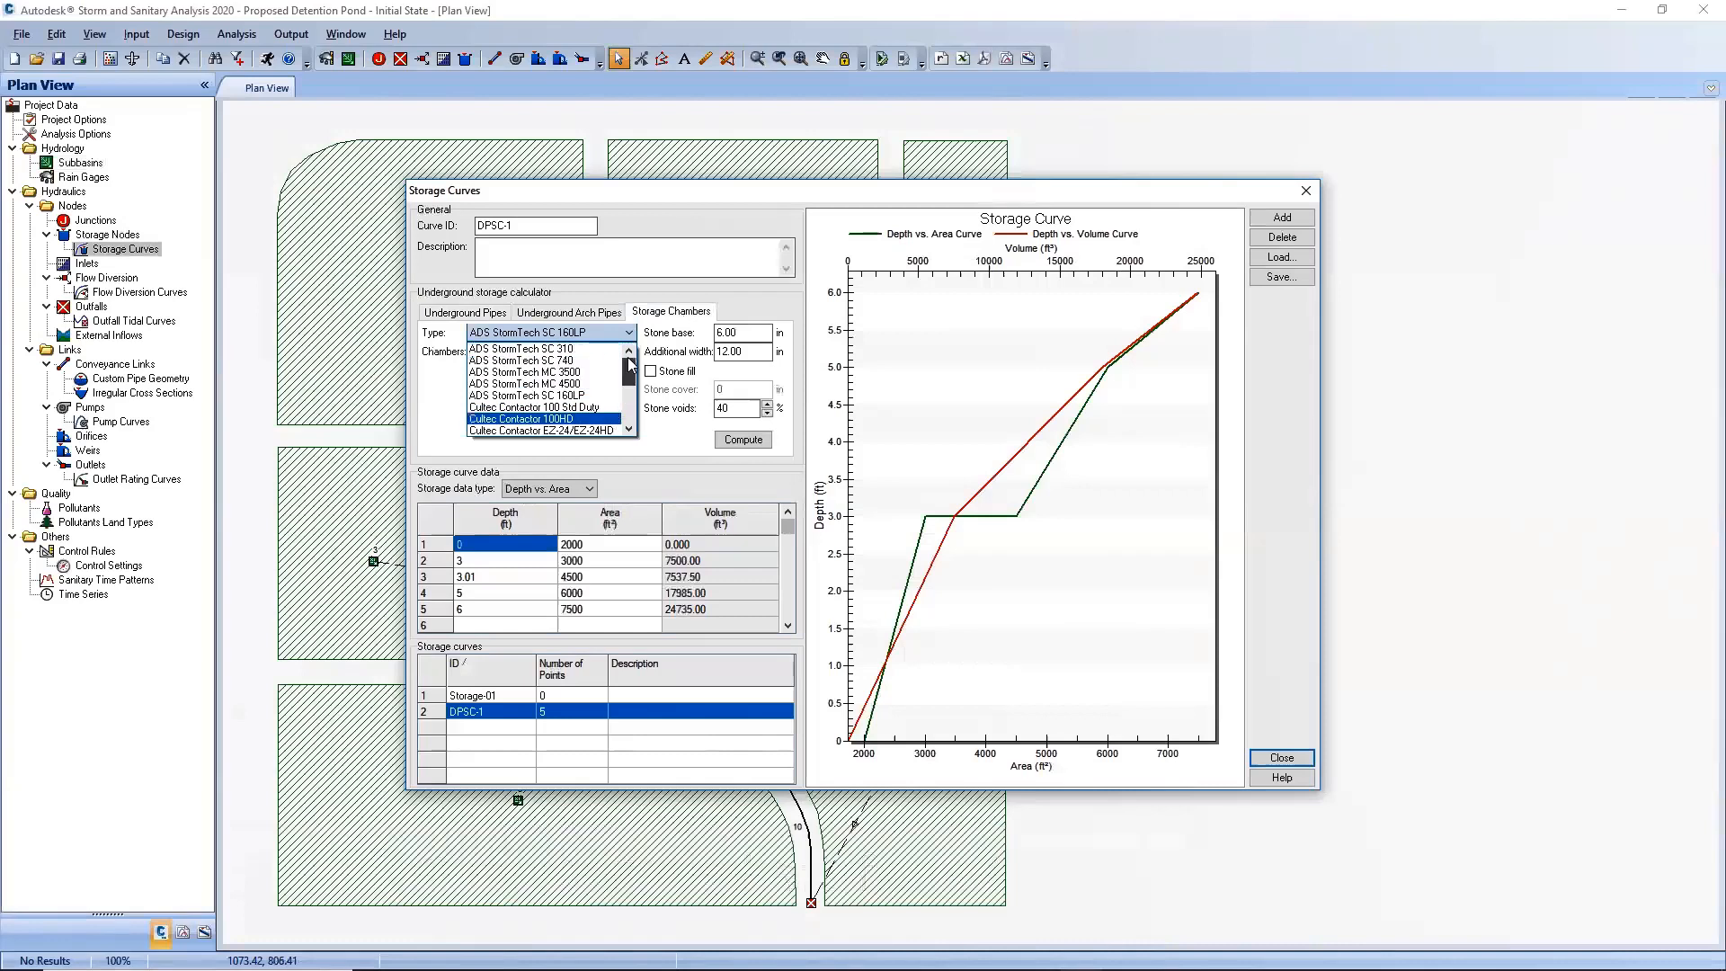
pyautogui.click(572, 396)
pyautogui.click(742, 439)
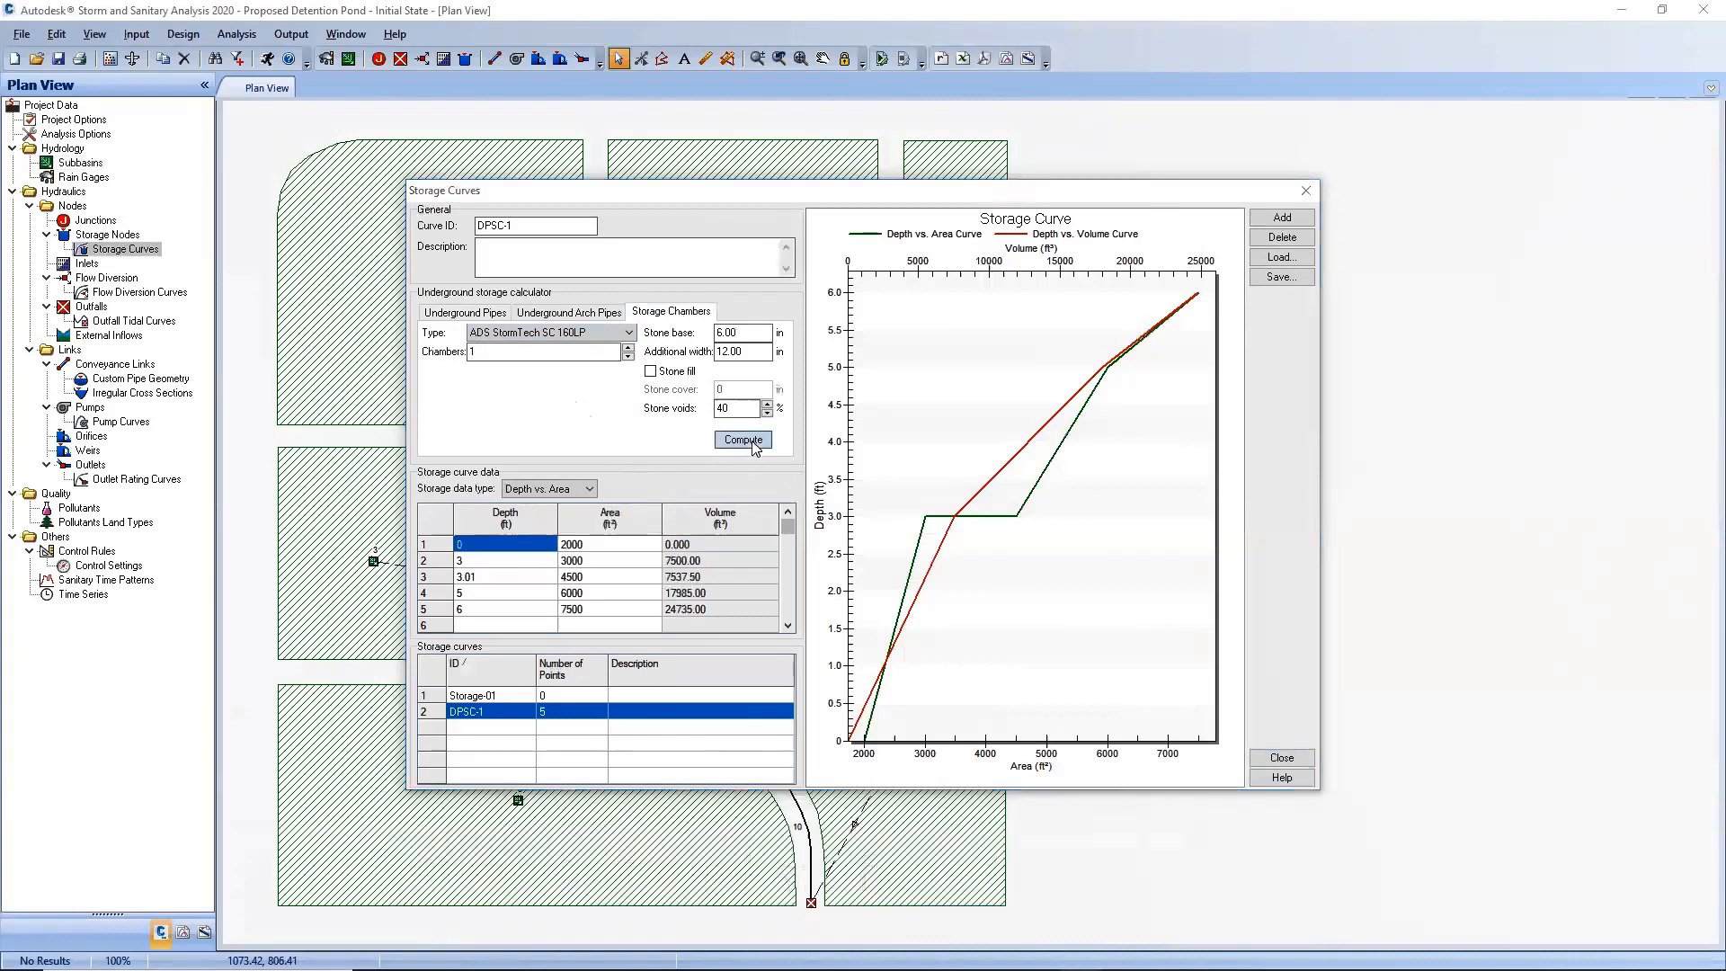